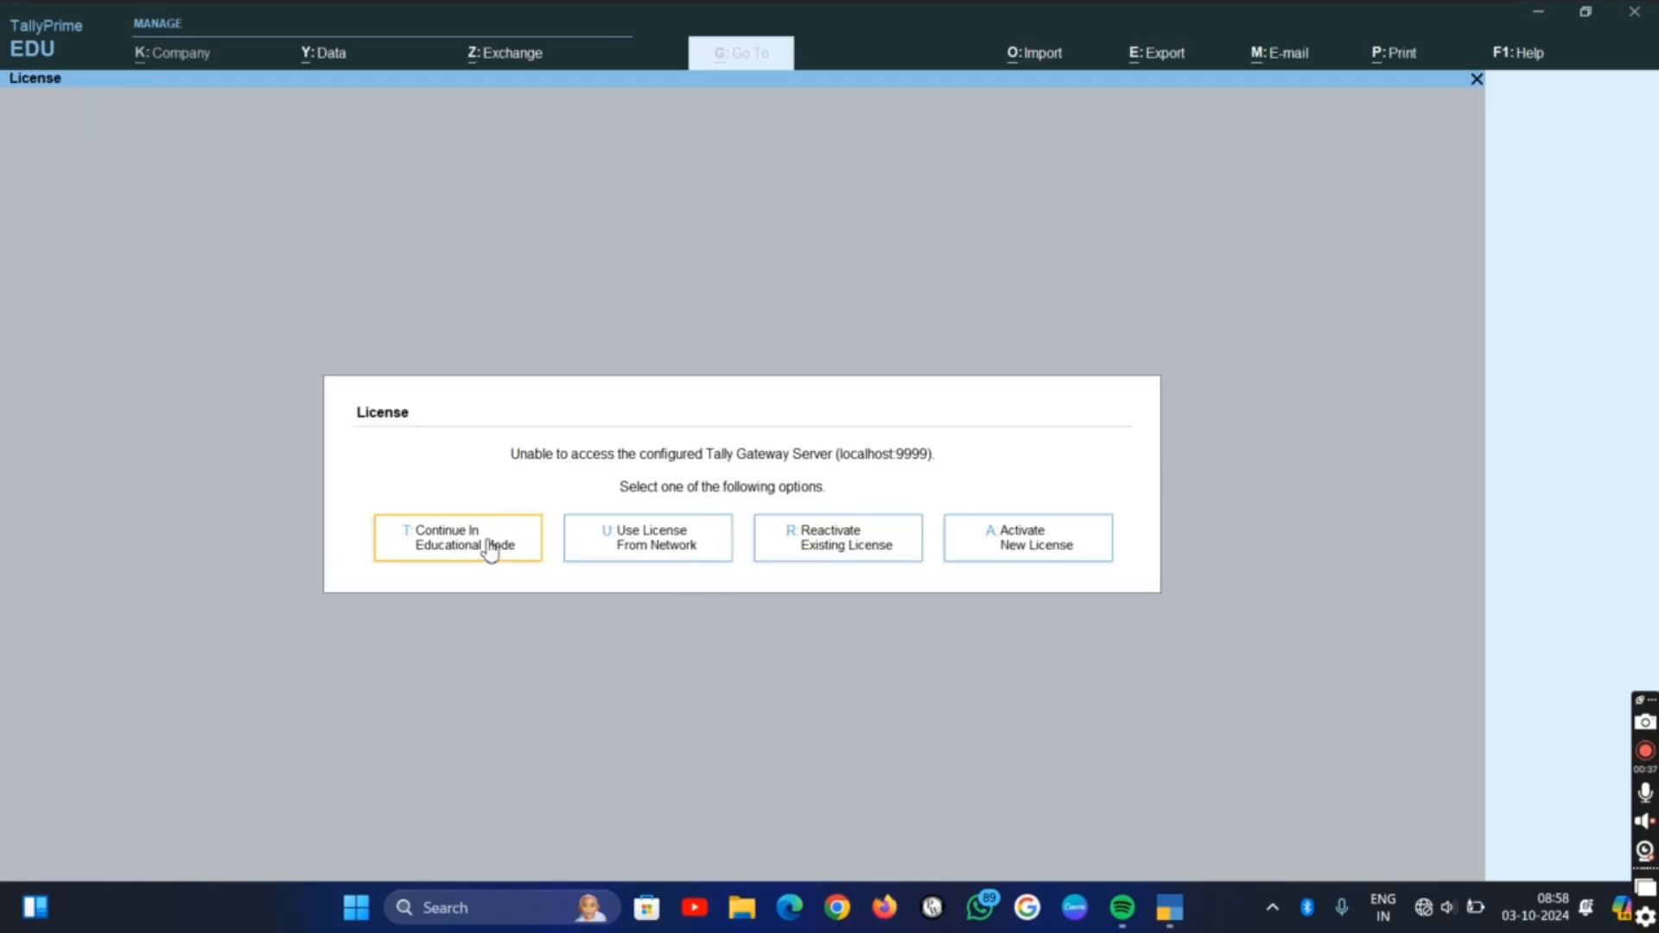
Continue in Educational Mode and open the form for creating a new company
left_click(490, 551)
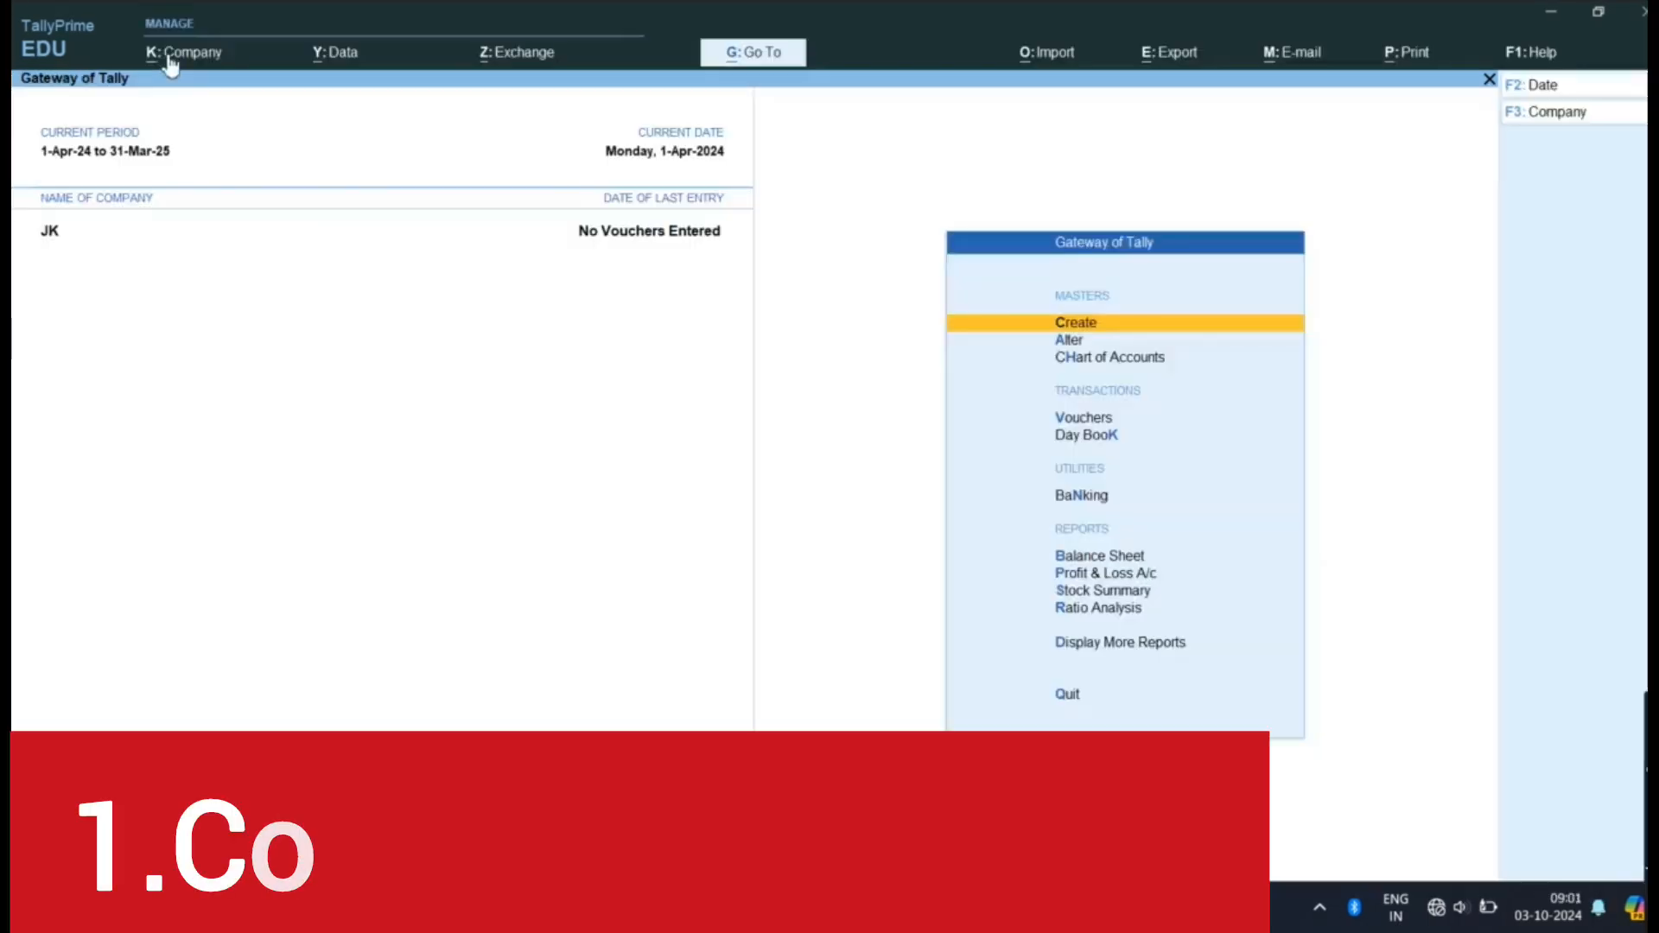
left_click(190, 54)
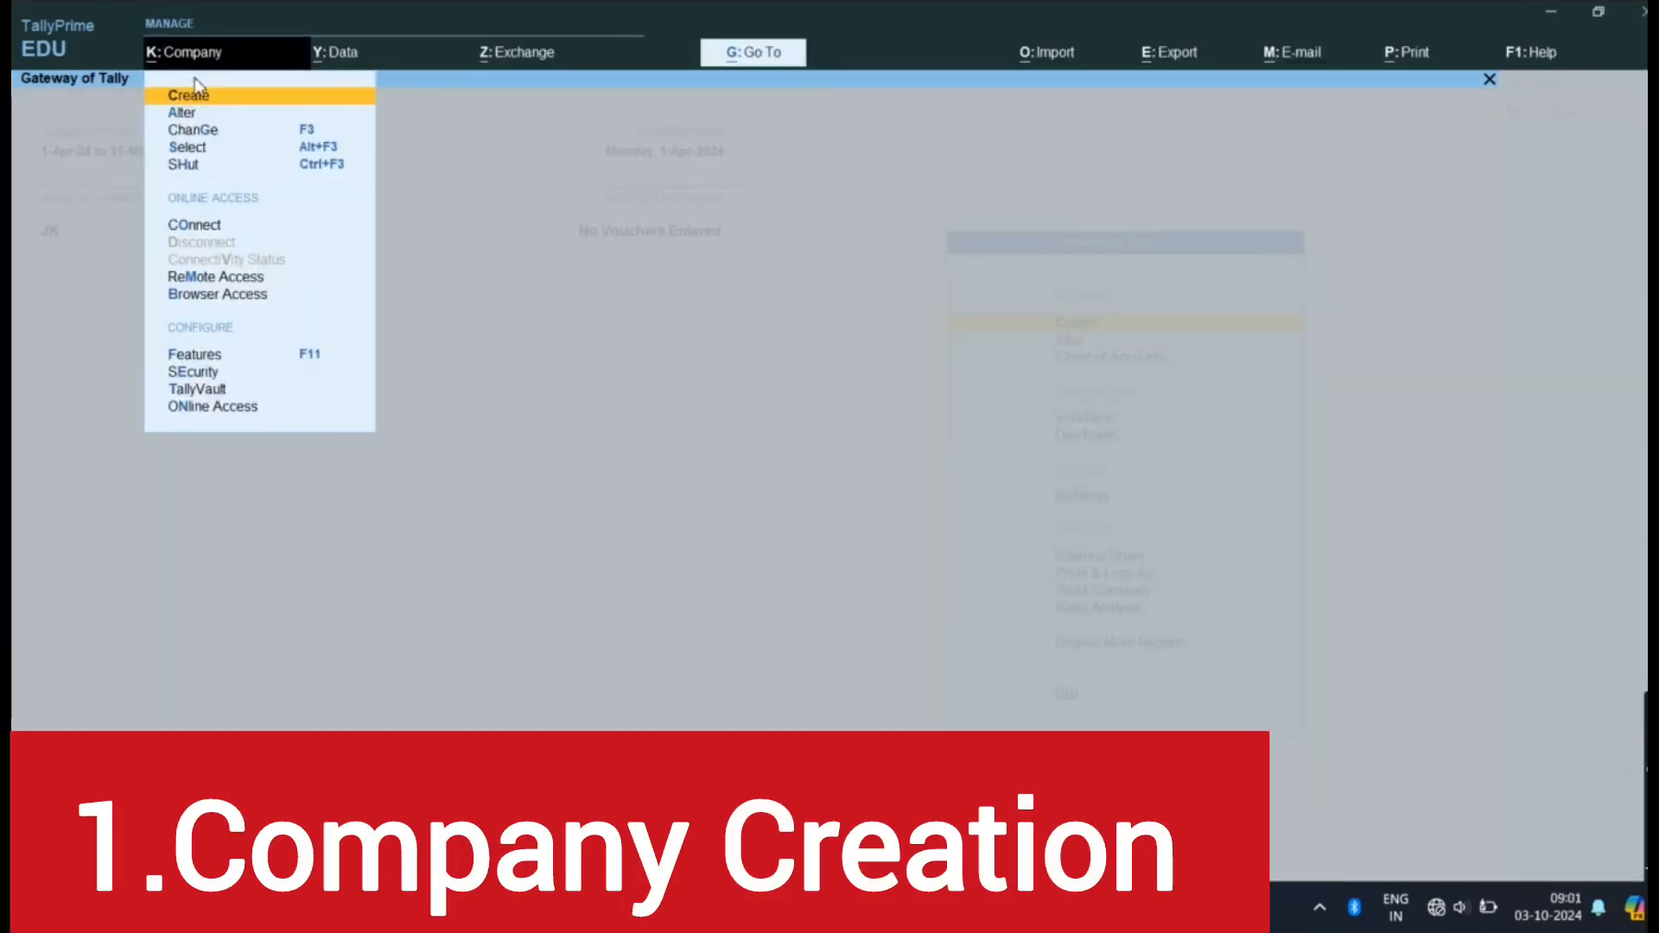
left_click(214, 91)
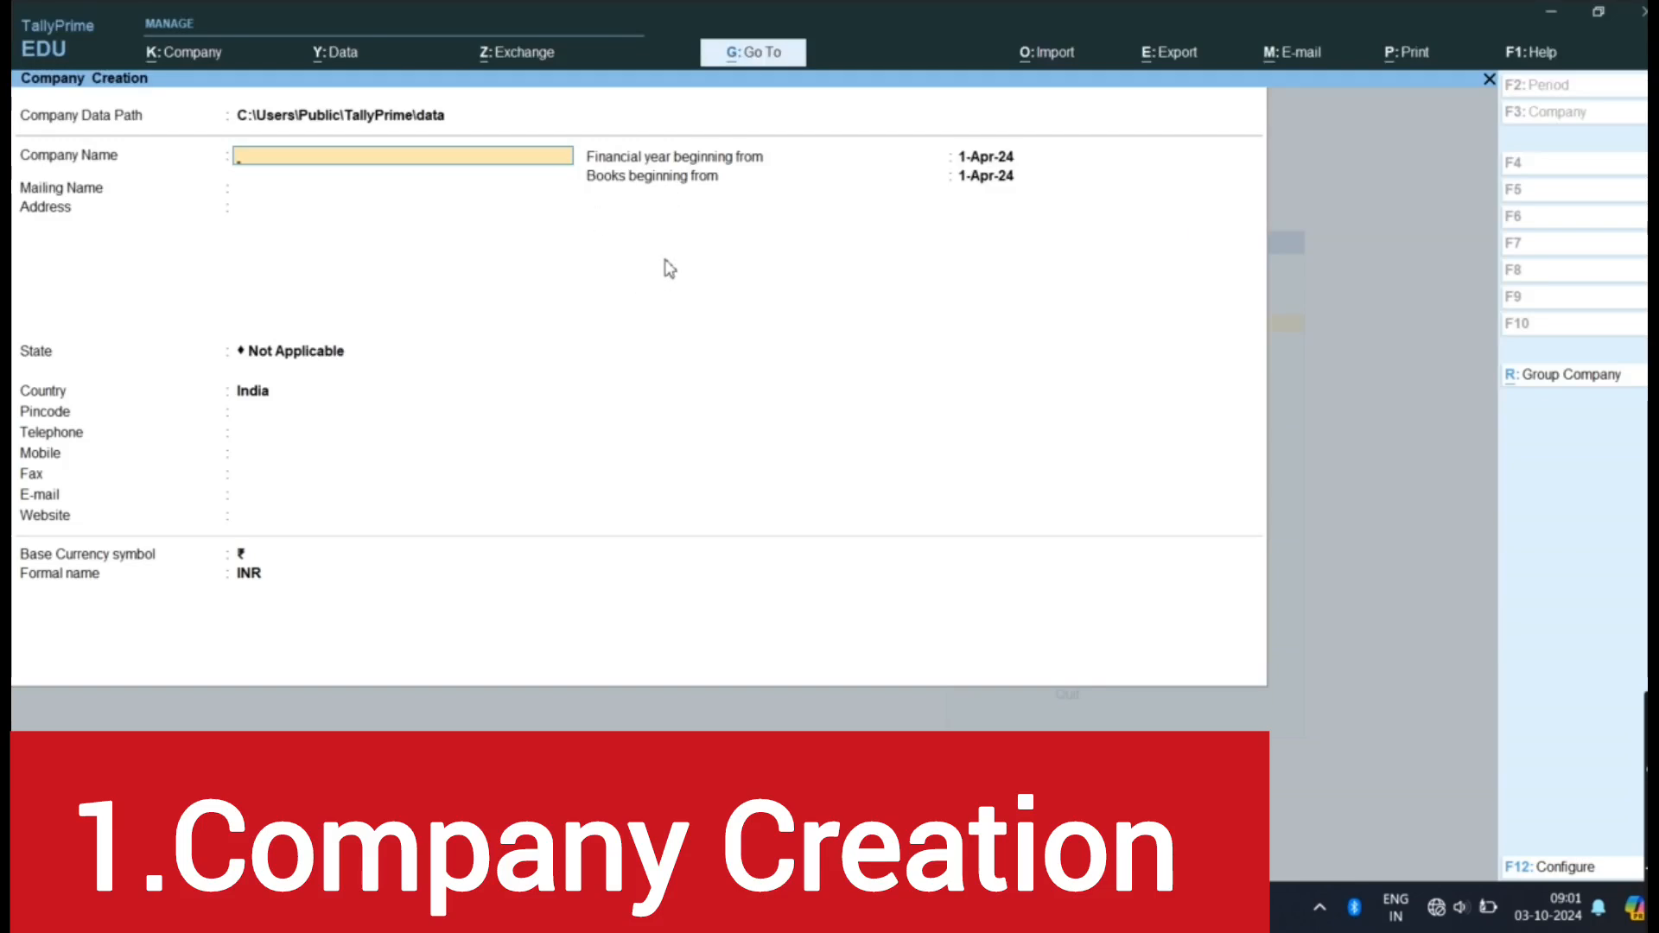
Enter SRI VENKATESWARA MOTORS as the company name
type("SRI VENKATESWARA")
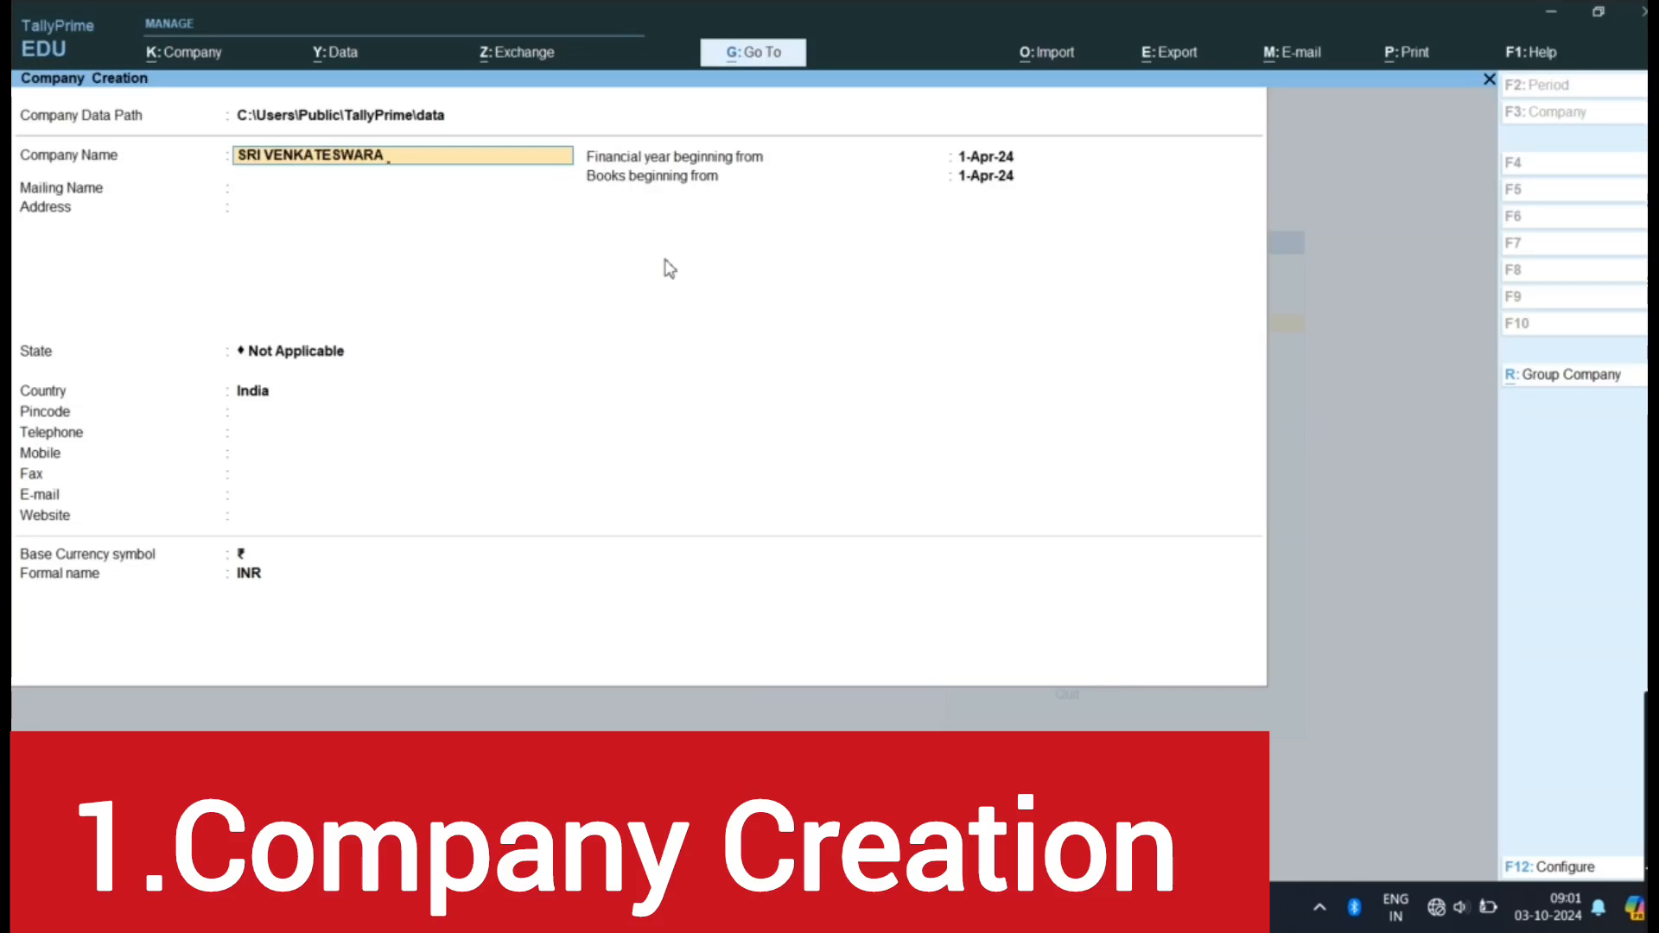
type(" MOTORS")
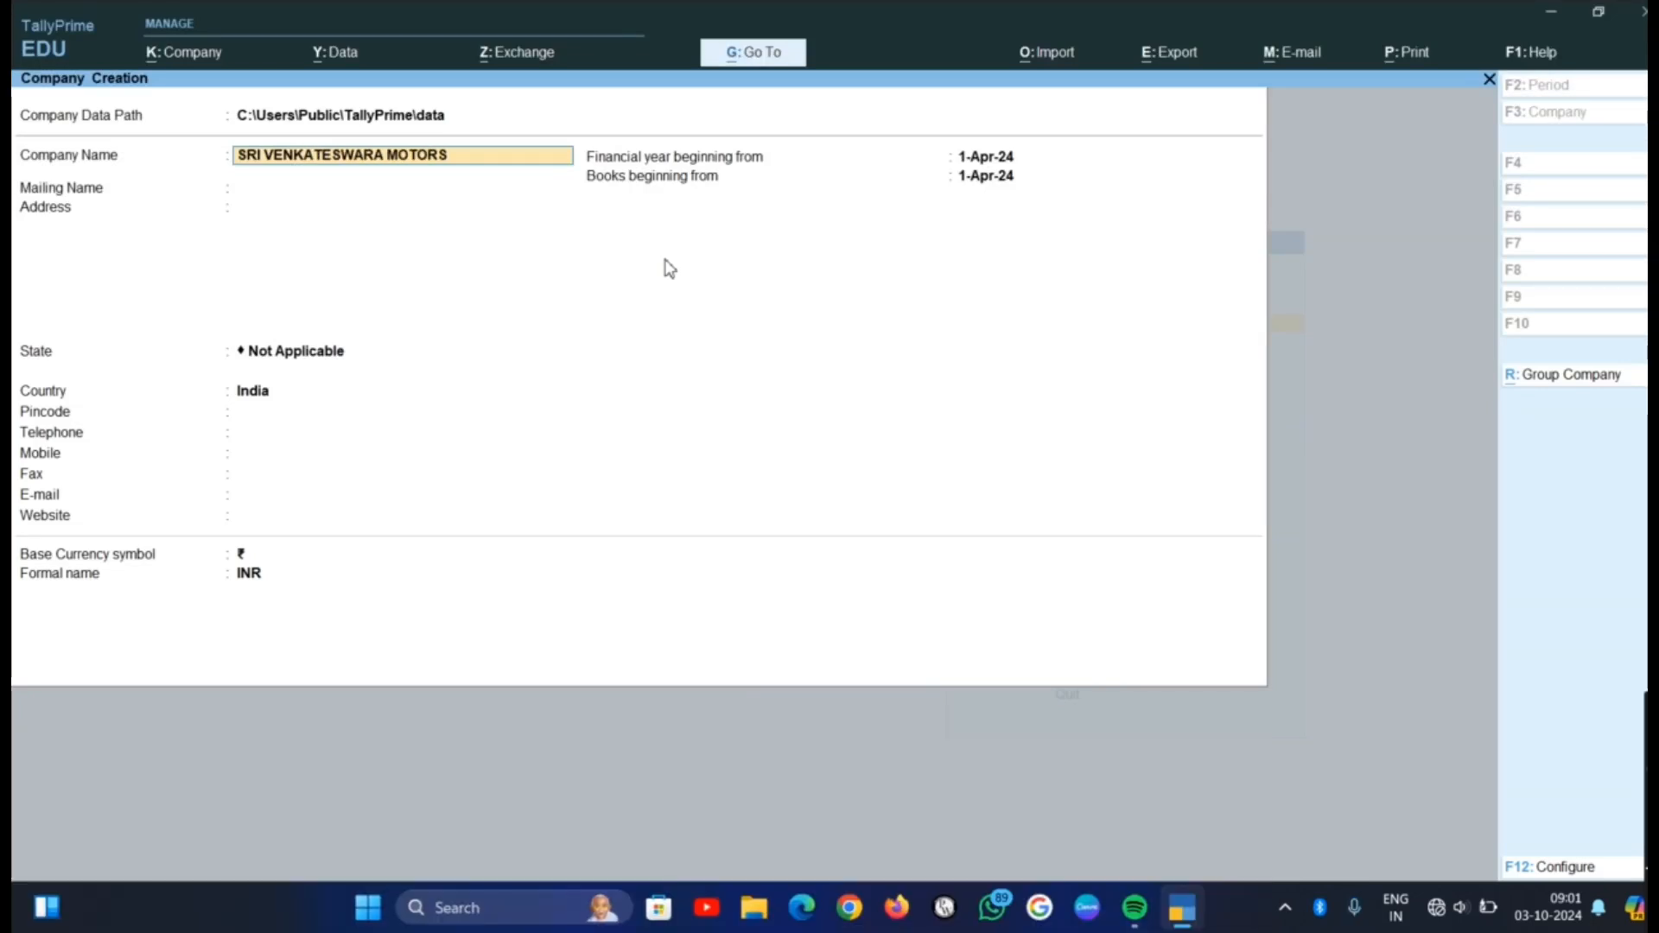
key("Return")
Enter SV MOTORS as the company's mailing name
type("SV")
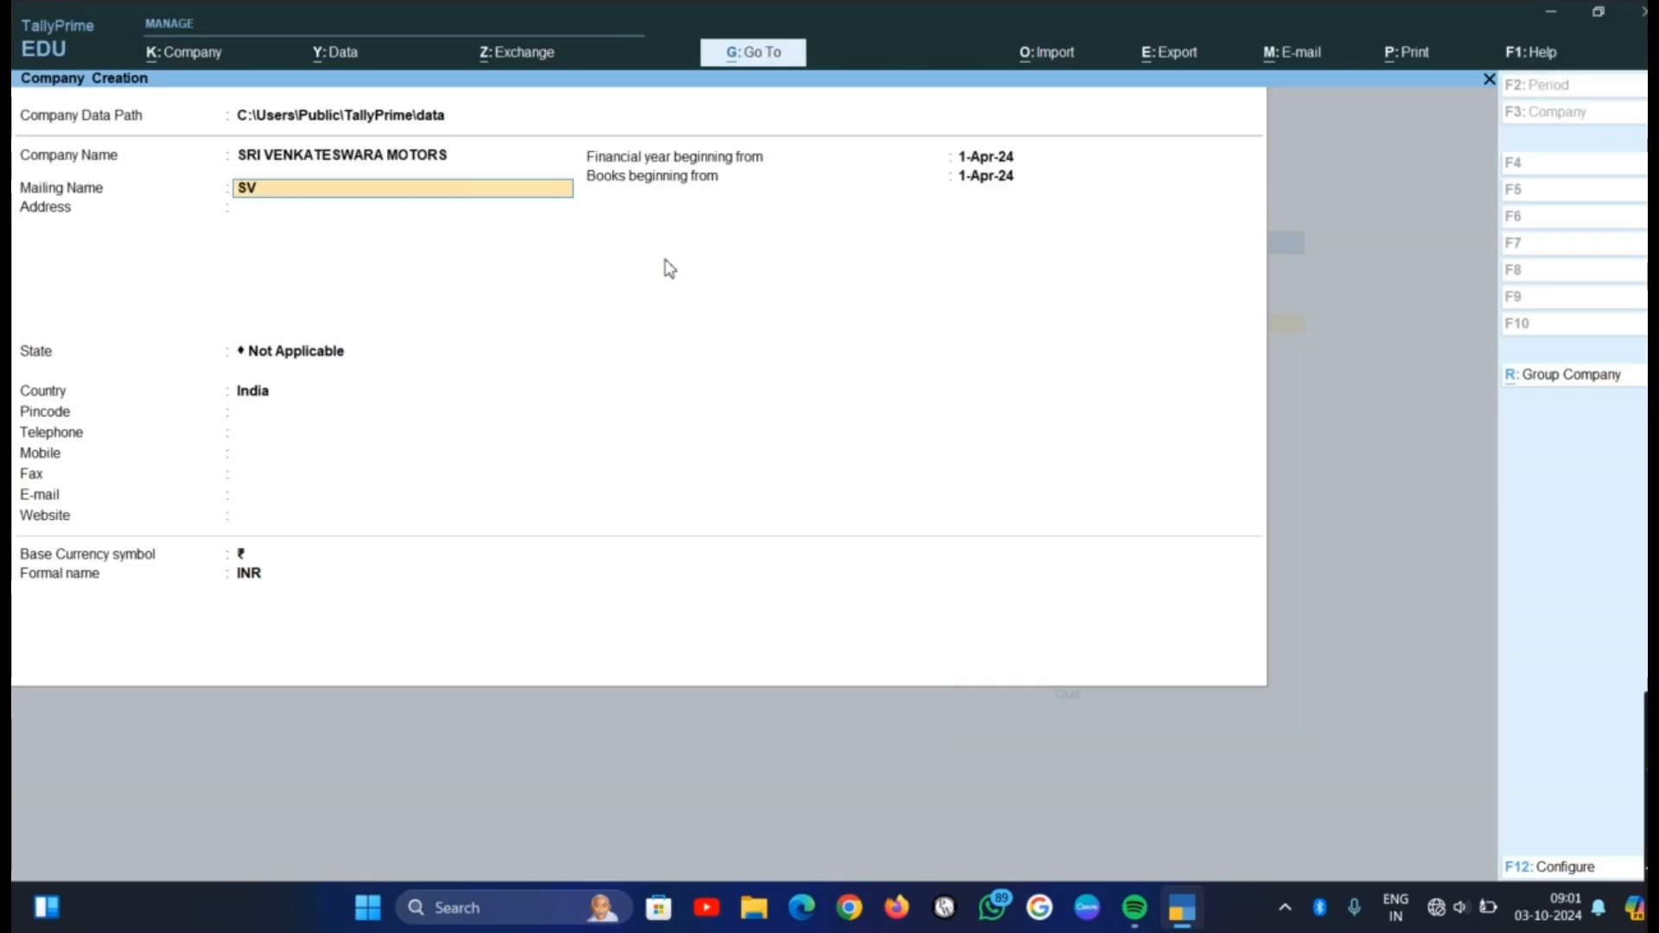
type(" MOTOT")
key("BackSpace")
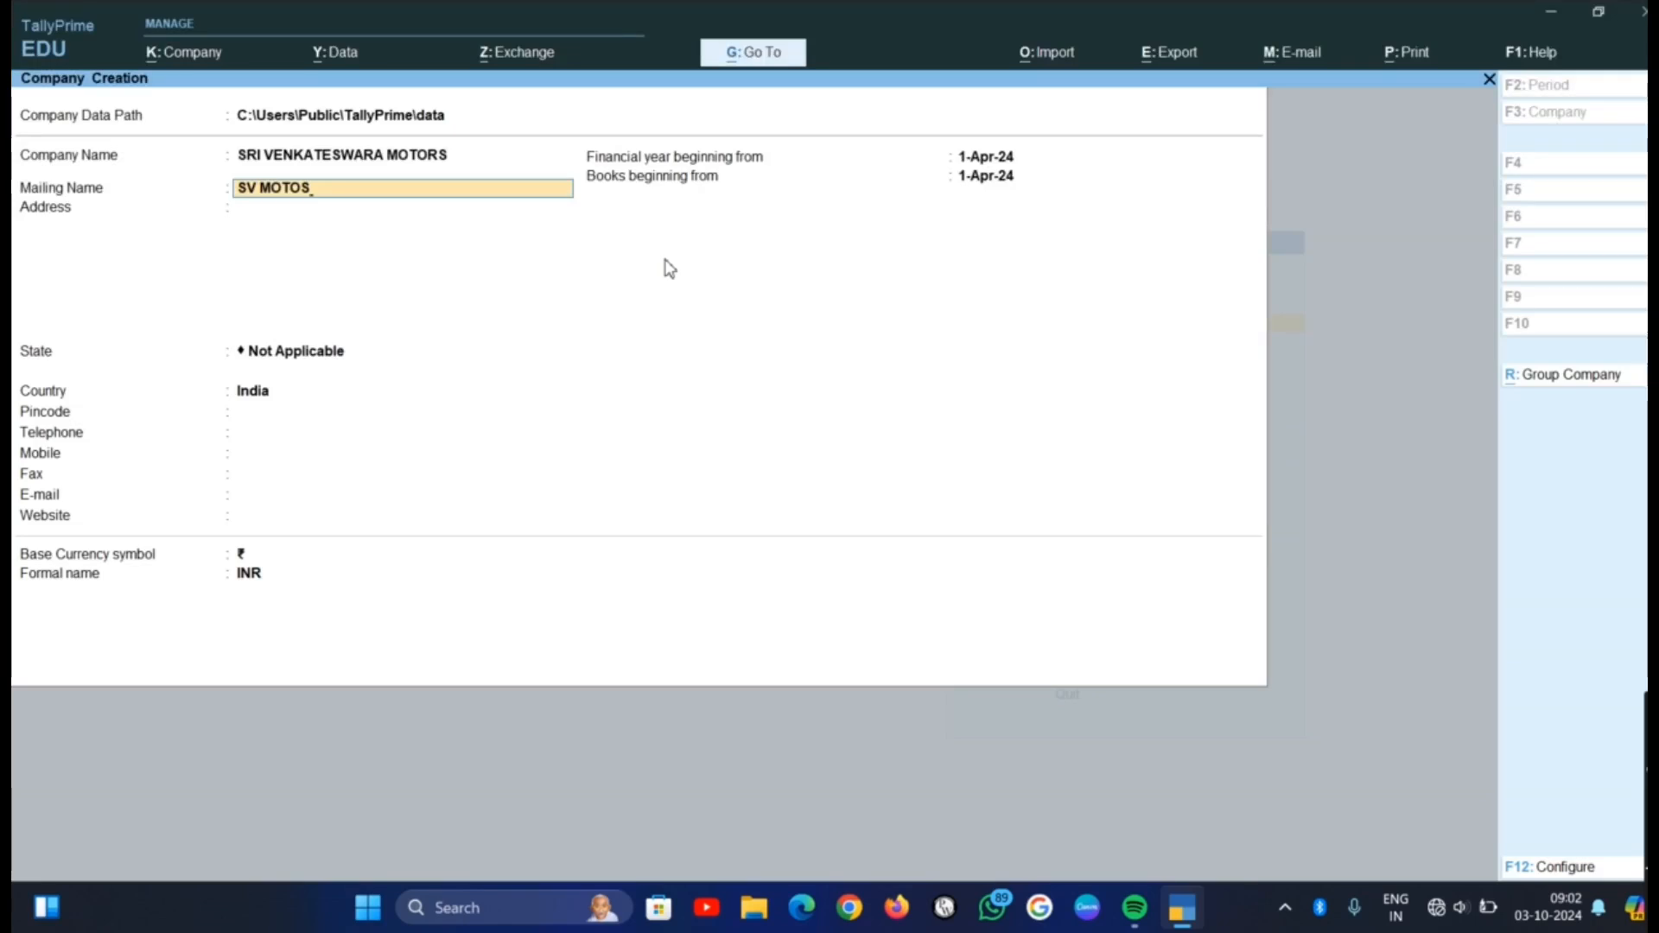
type("RS")
key("Return")
Fill in the two lines of the company's address and set its state to Andhra Pradesh
type("SAINAGAR")
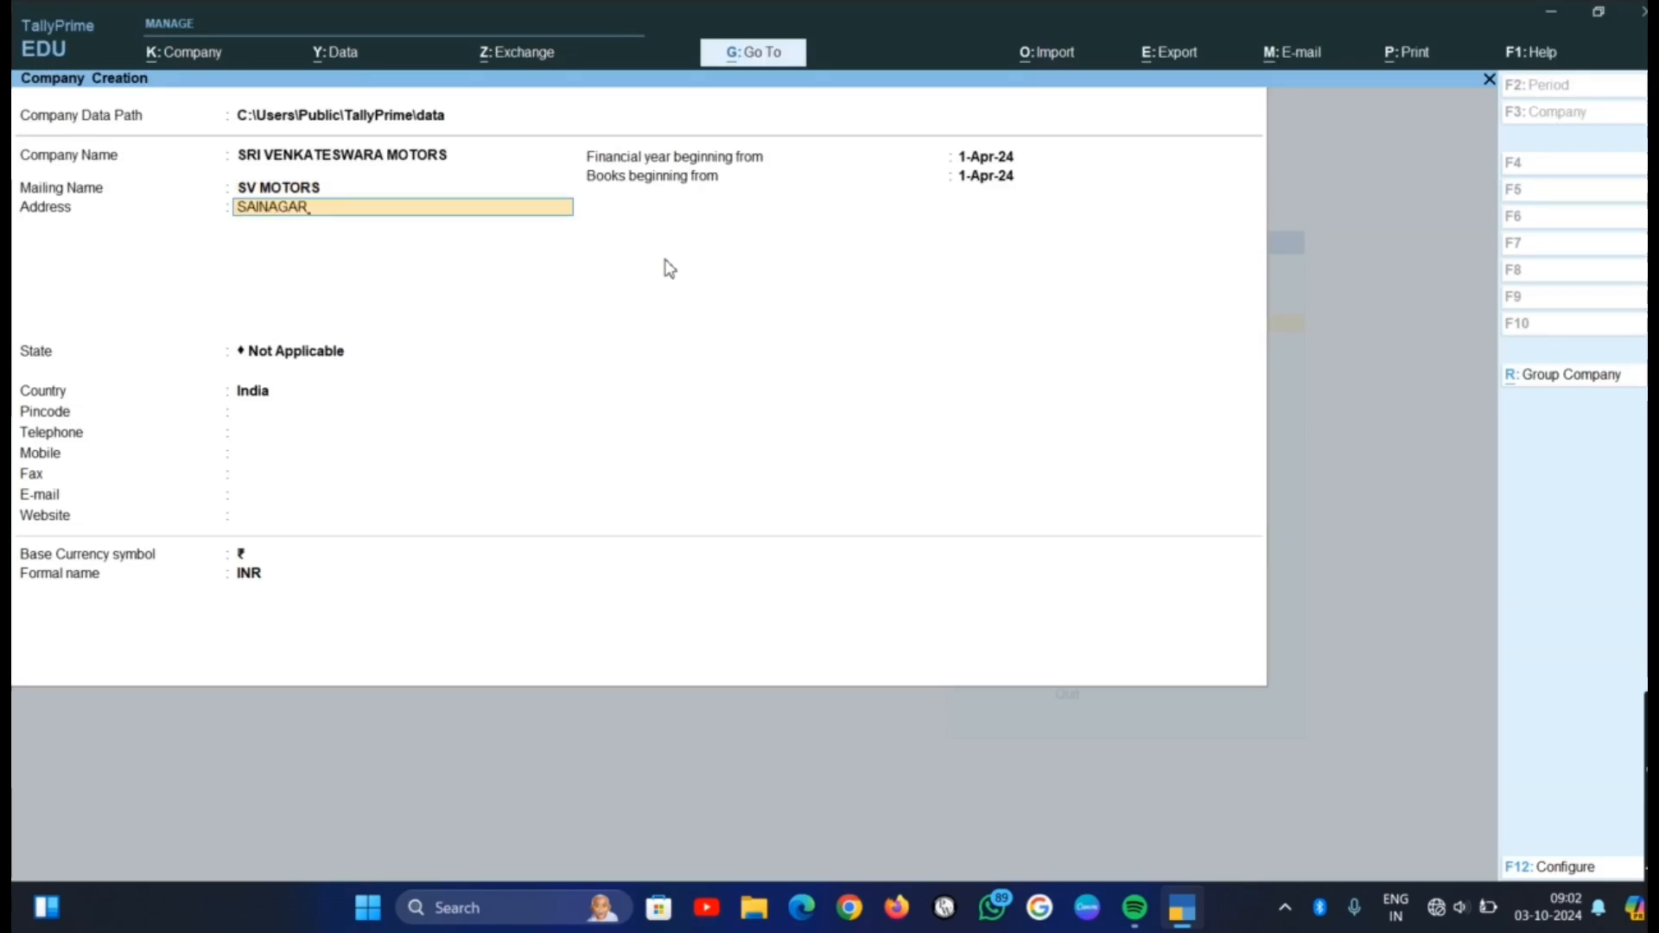
key("Return")
type("ANANT")
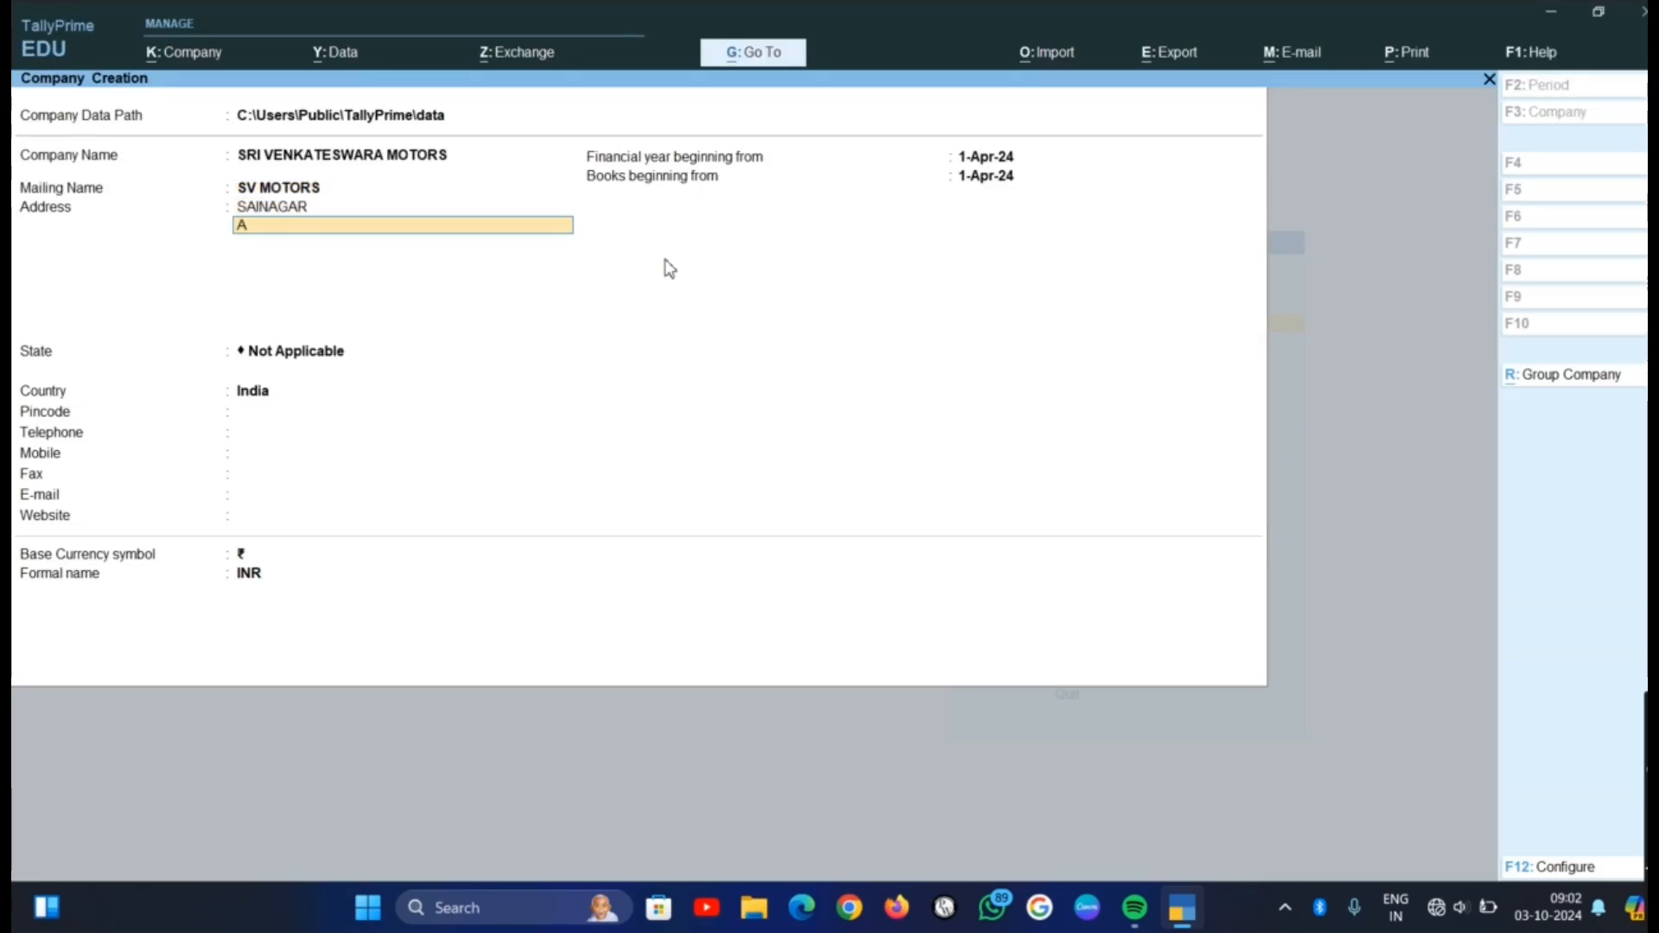
type("APURAM")
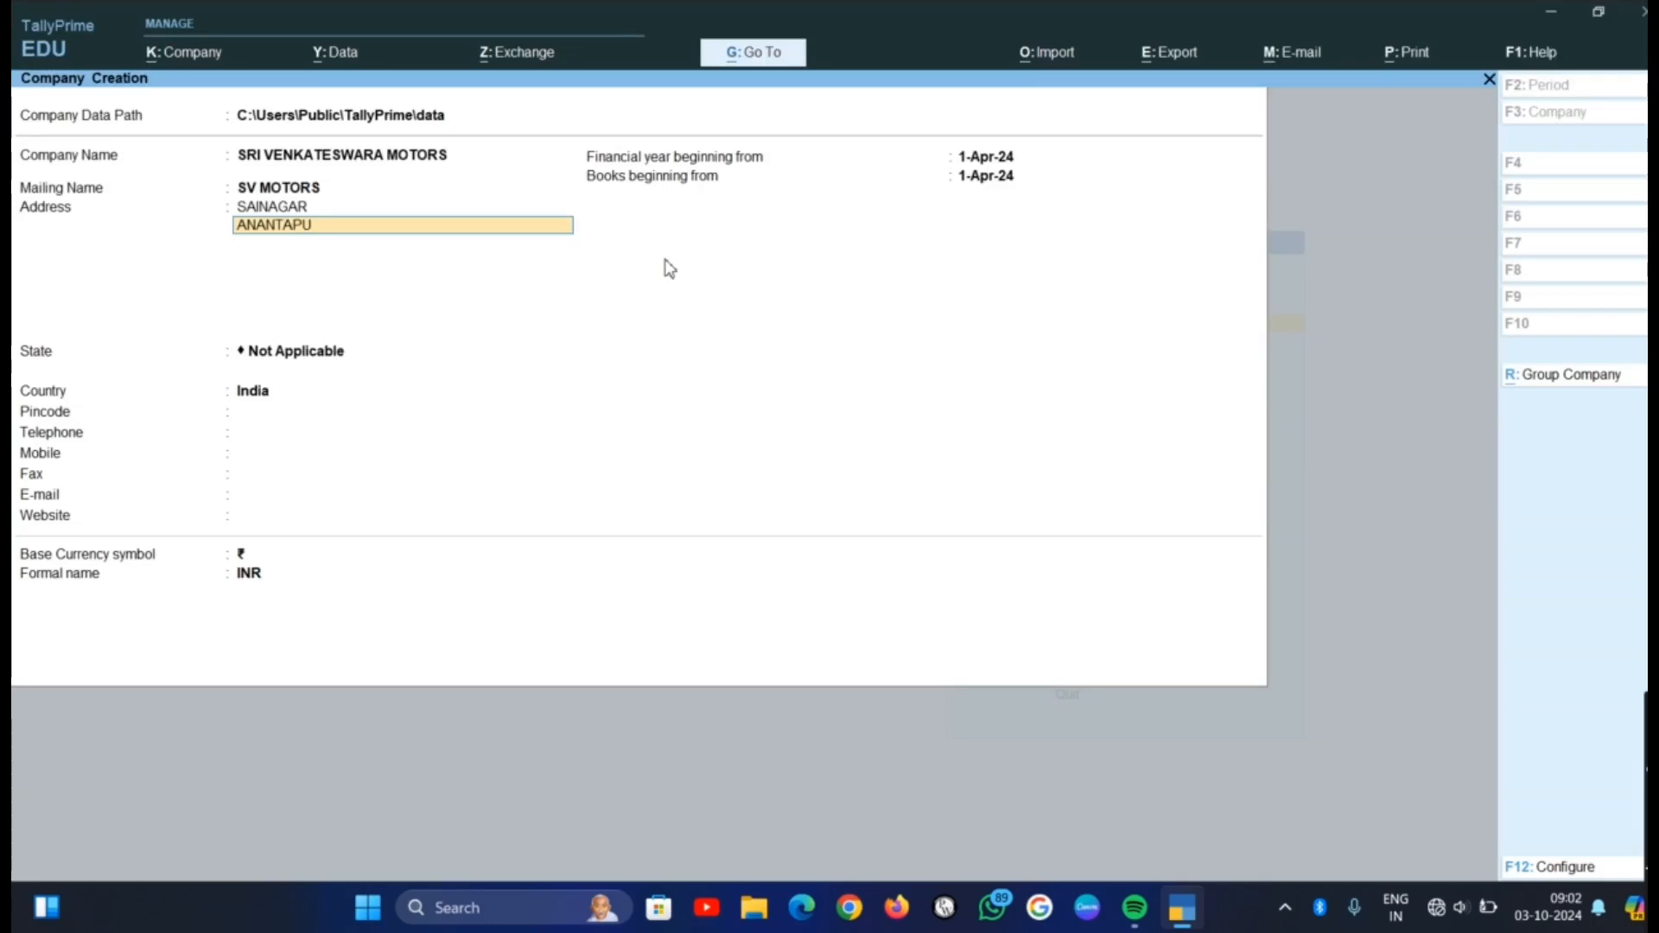
key("Return")
key("Return")
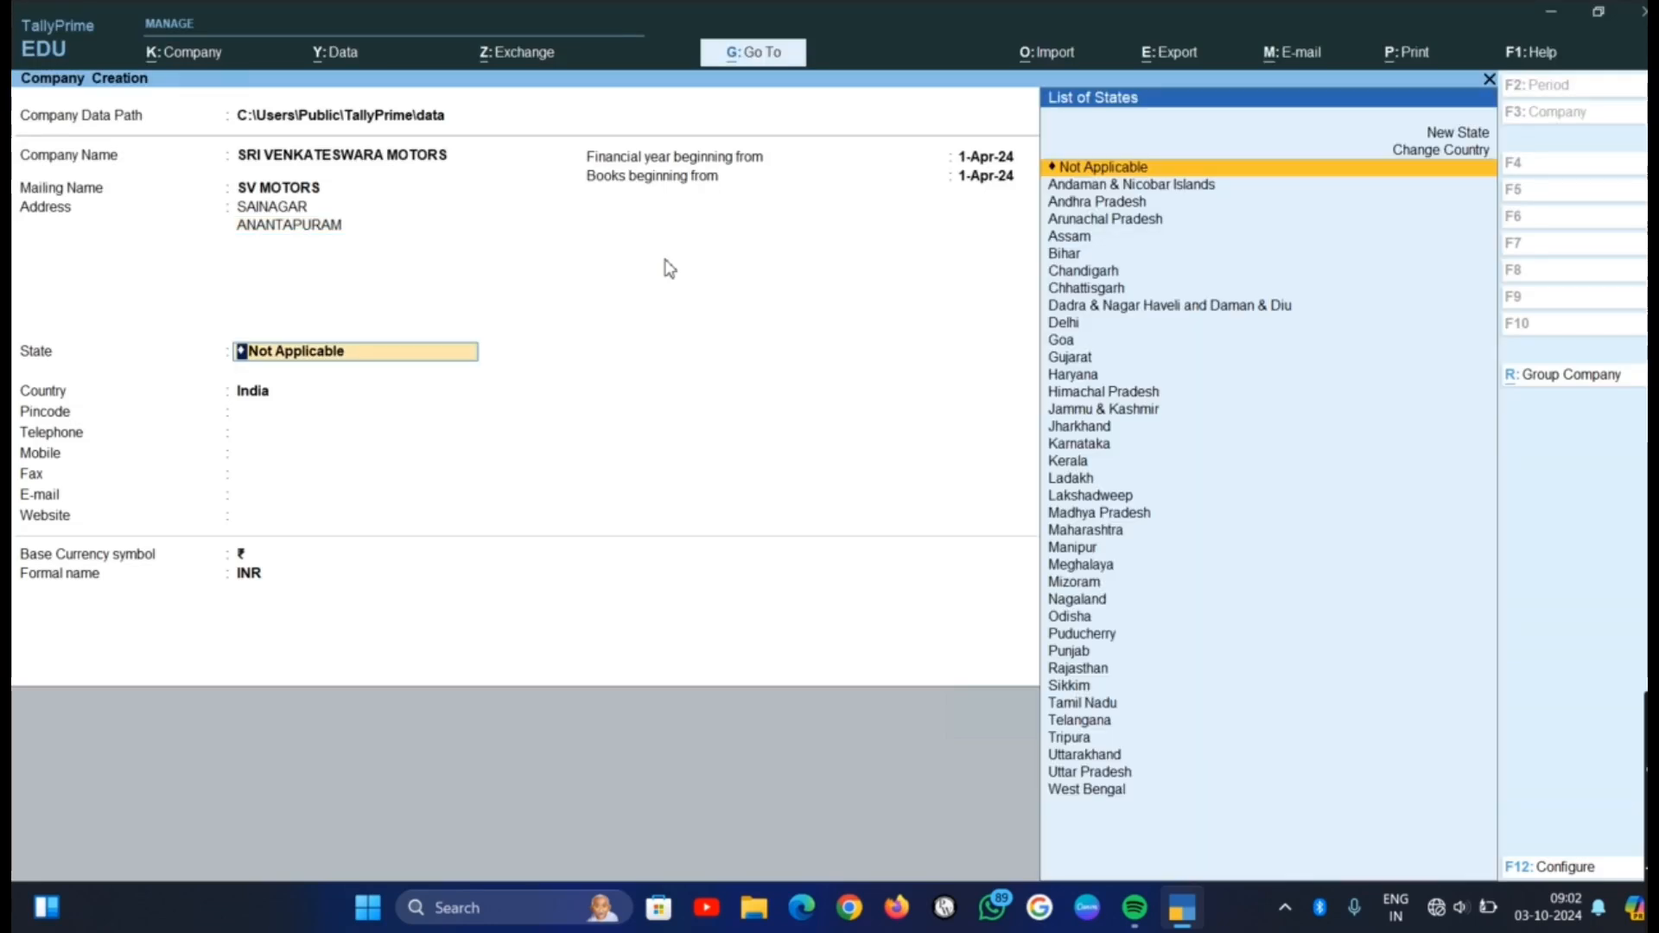
key("Down")
key("Down")
key("Return")
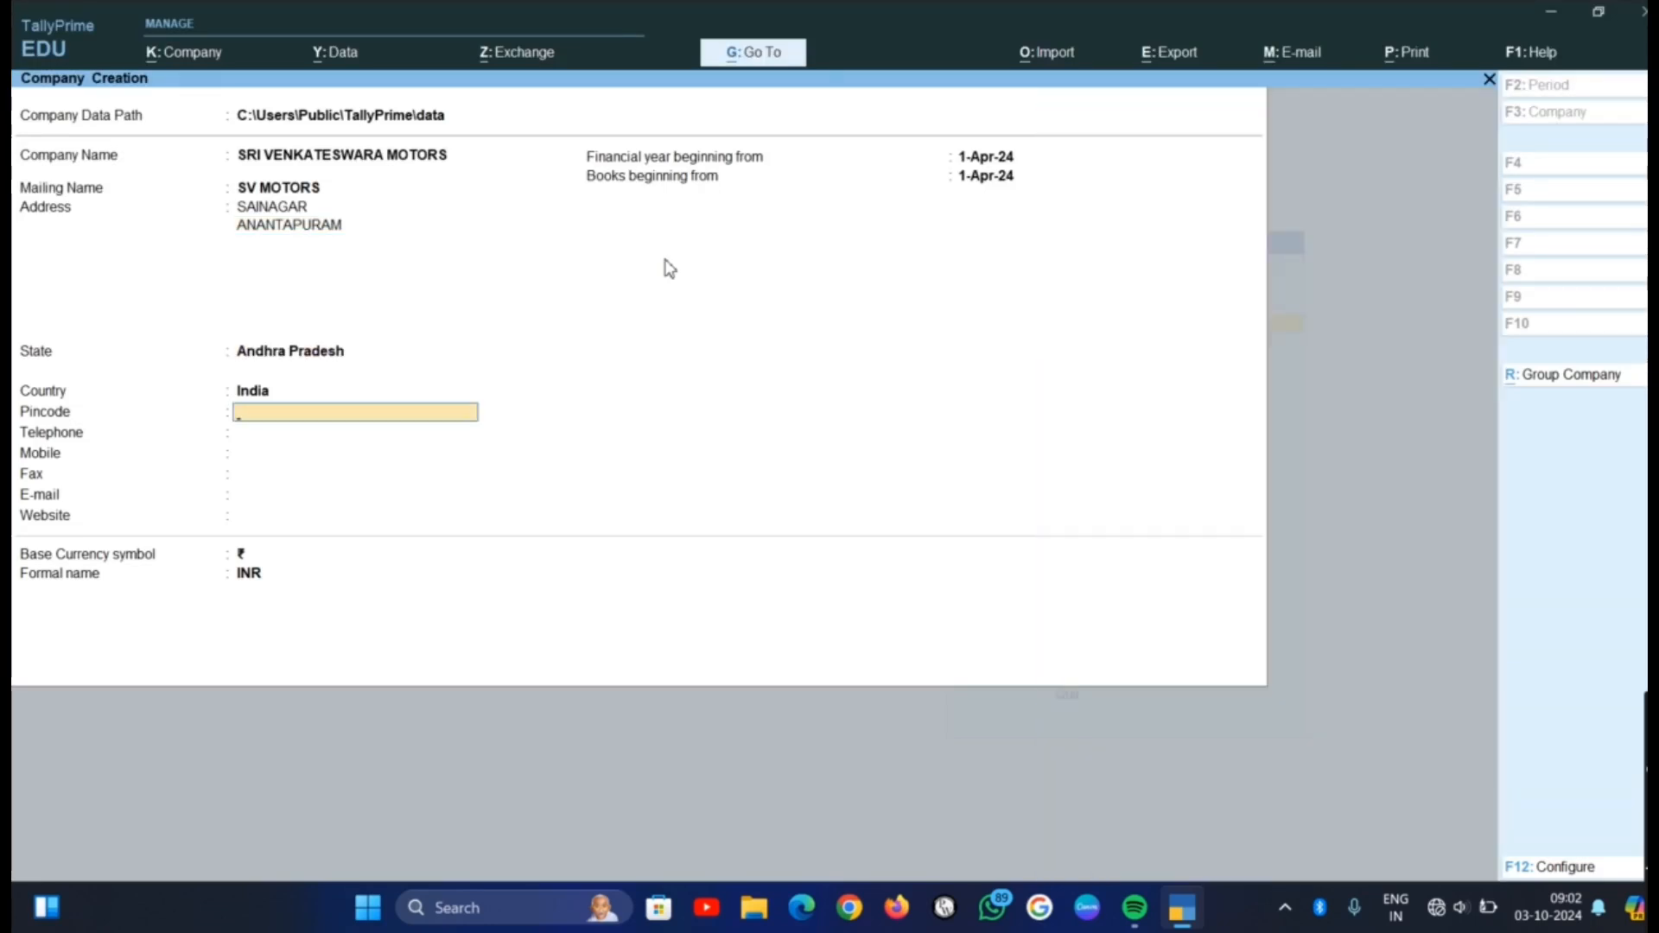
Fill in the company's pincode, telephone, mobile and fax numbers
type("515001")
key("Return")
type("0000000")
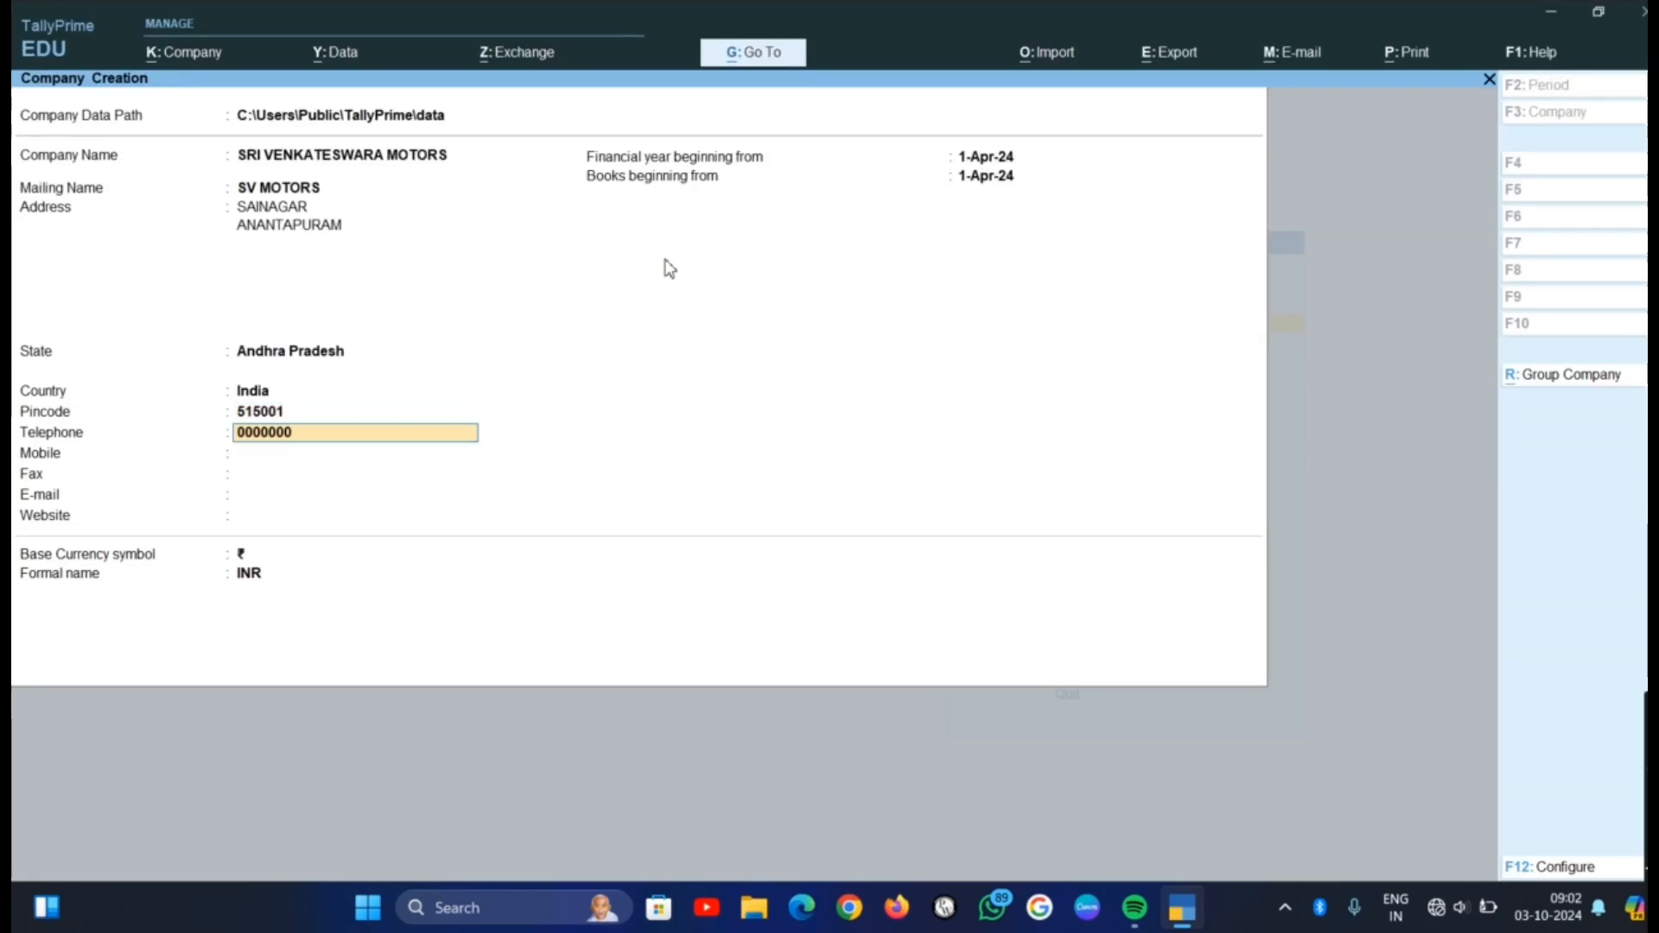
key("Return")
type("000000")
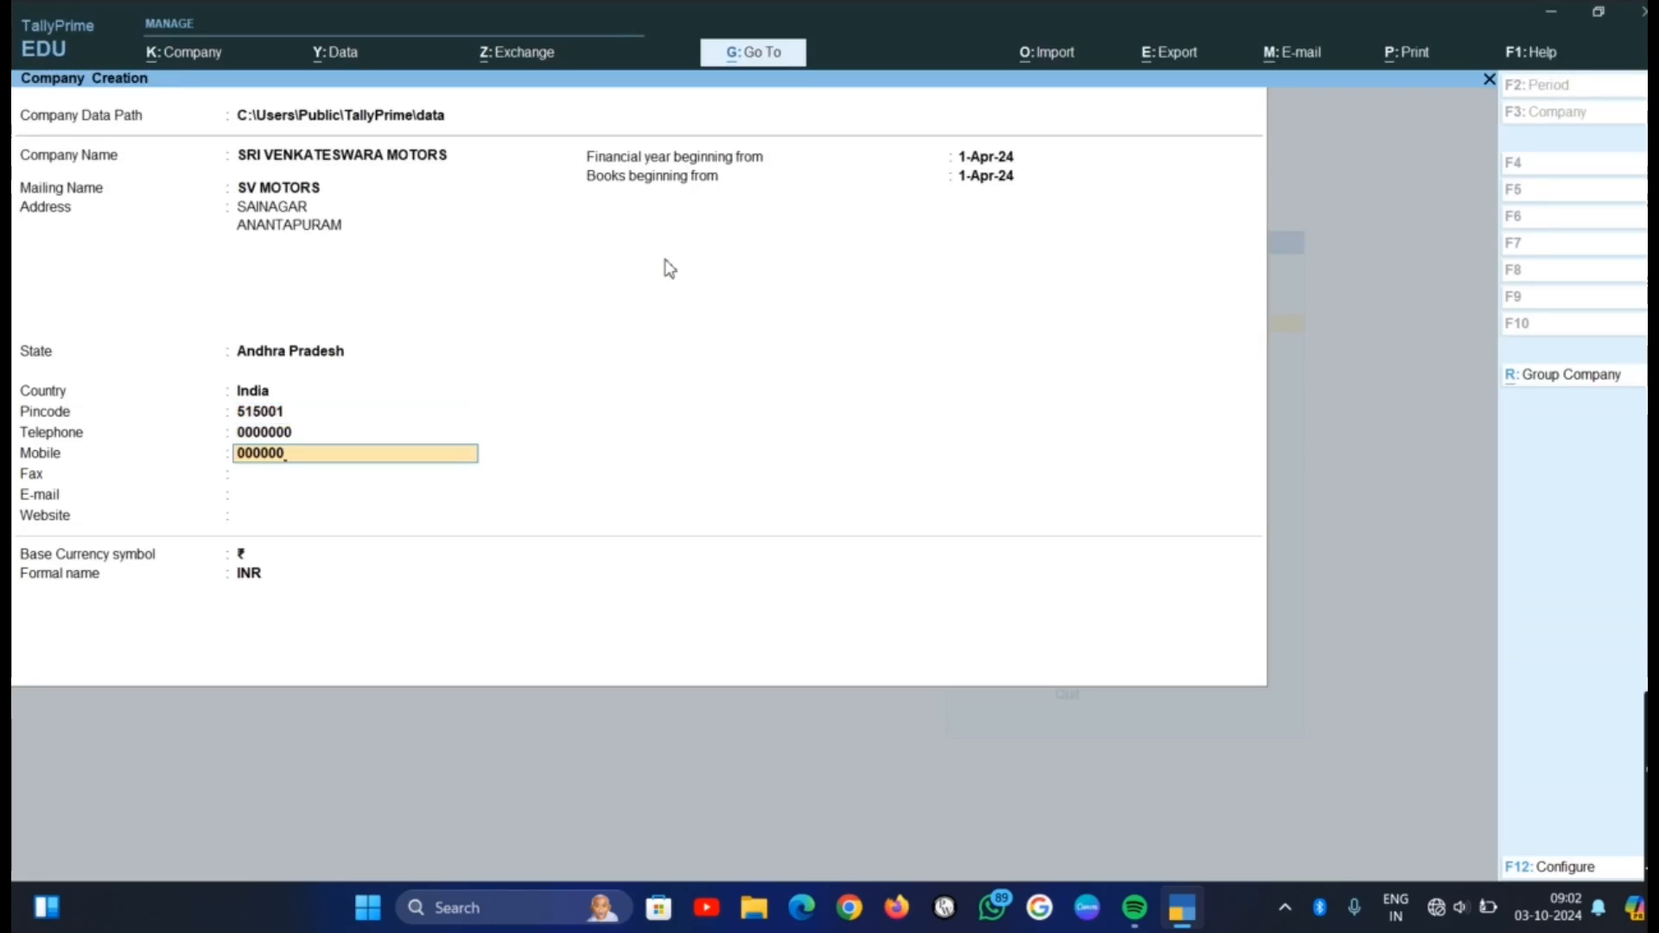
key("Return")
type("000000")
key("Return")
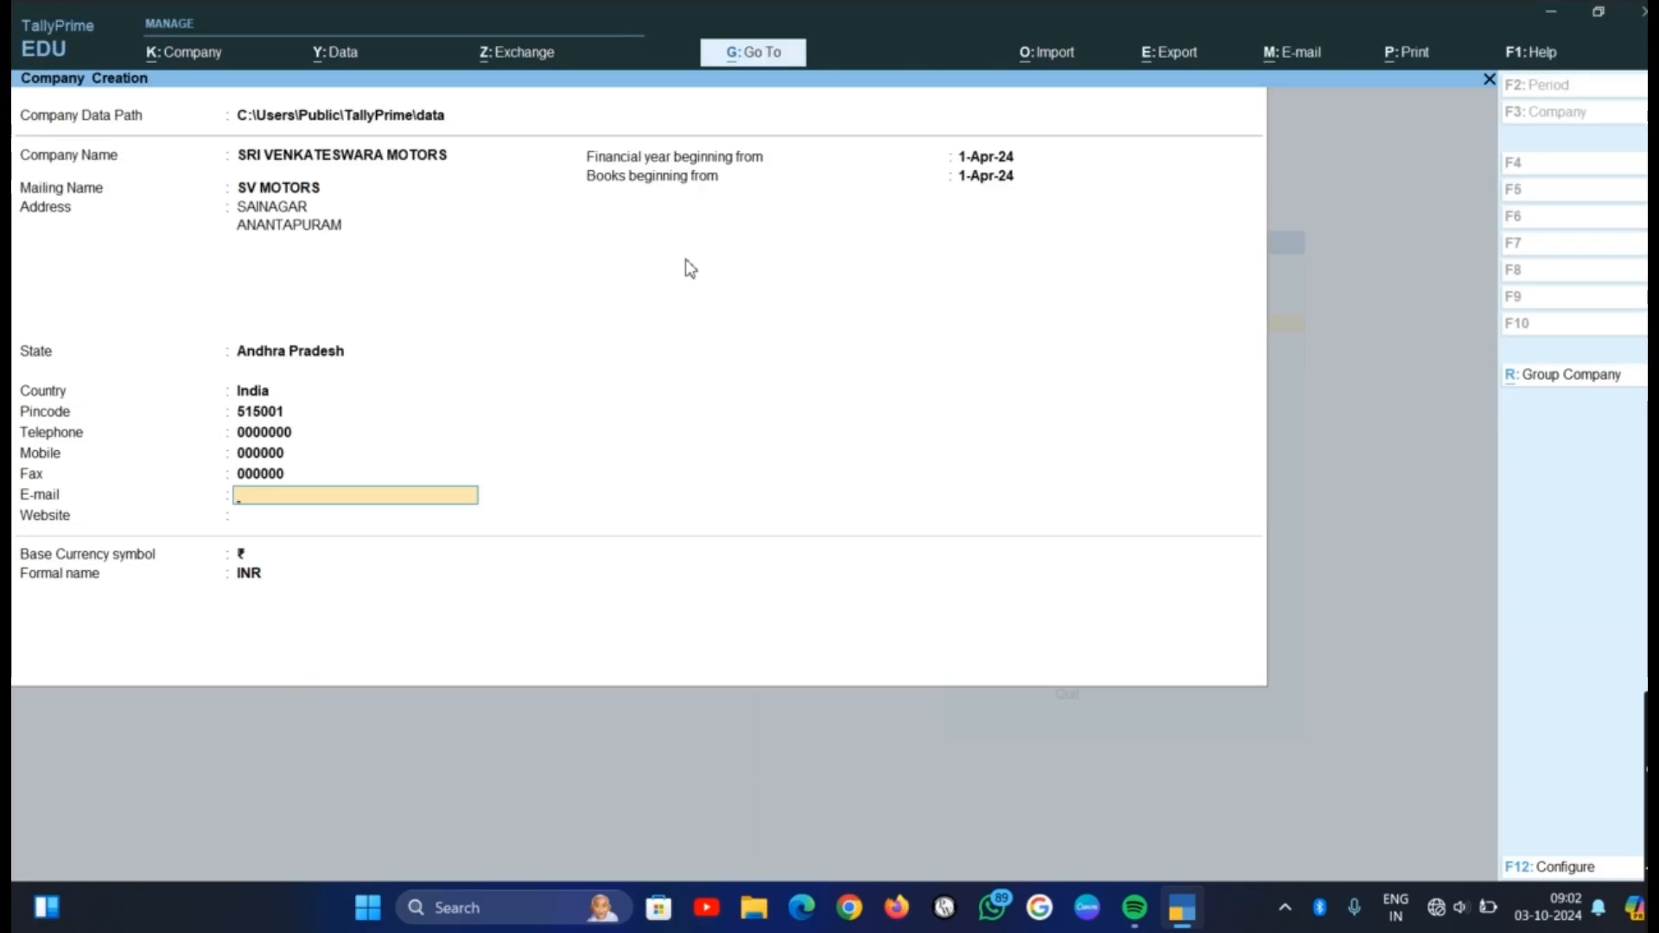
key("Return")
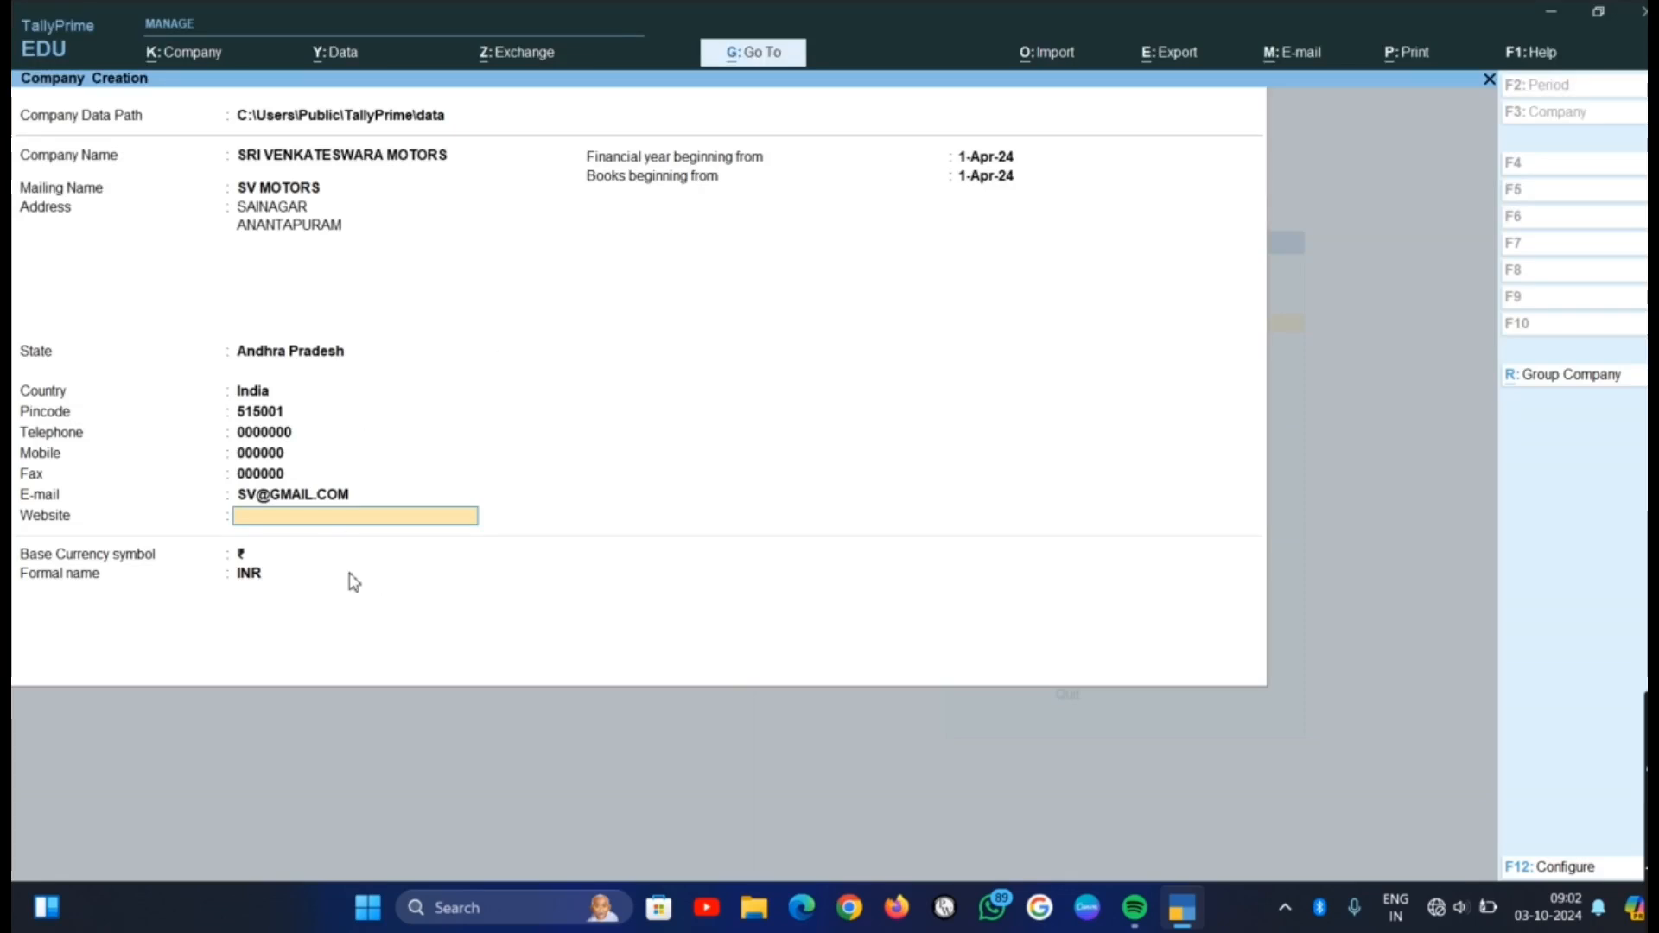
type("WWW.SV.")
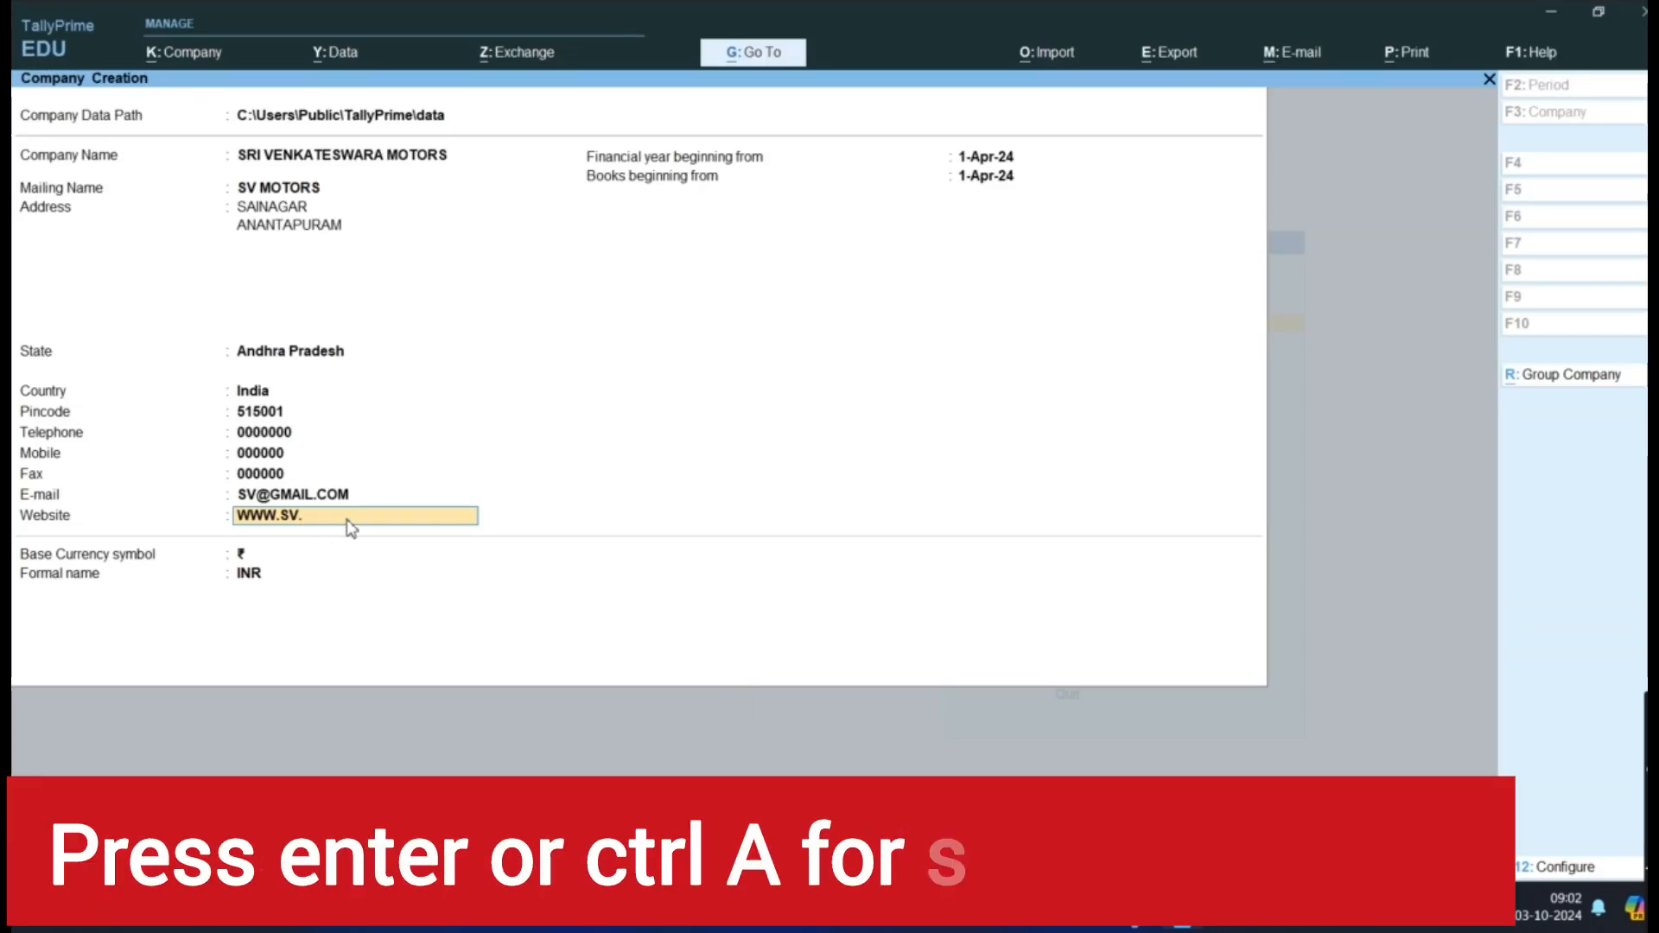
type("COM")
key("Return")
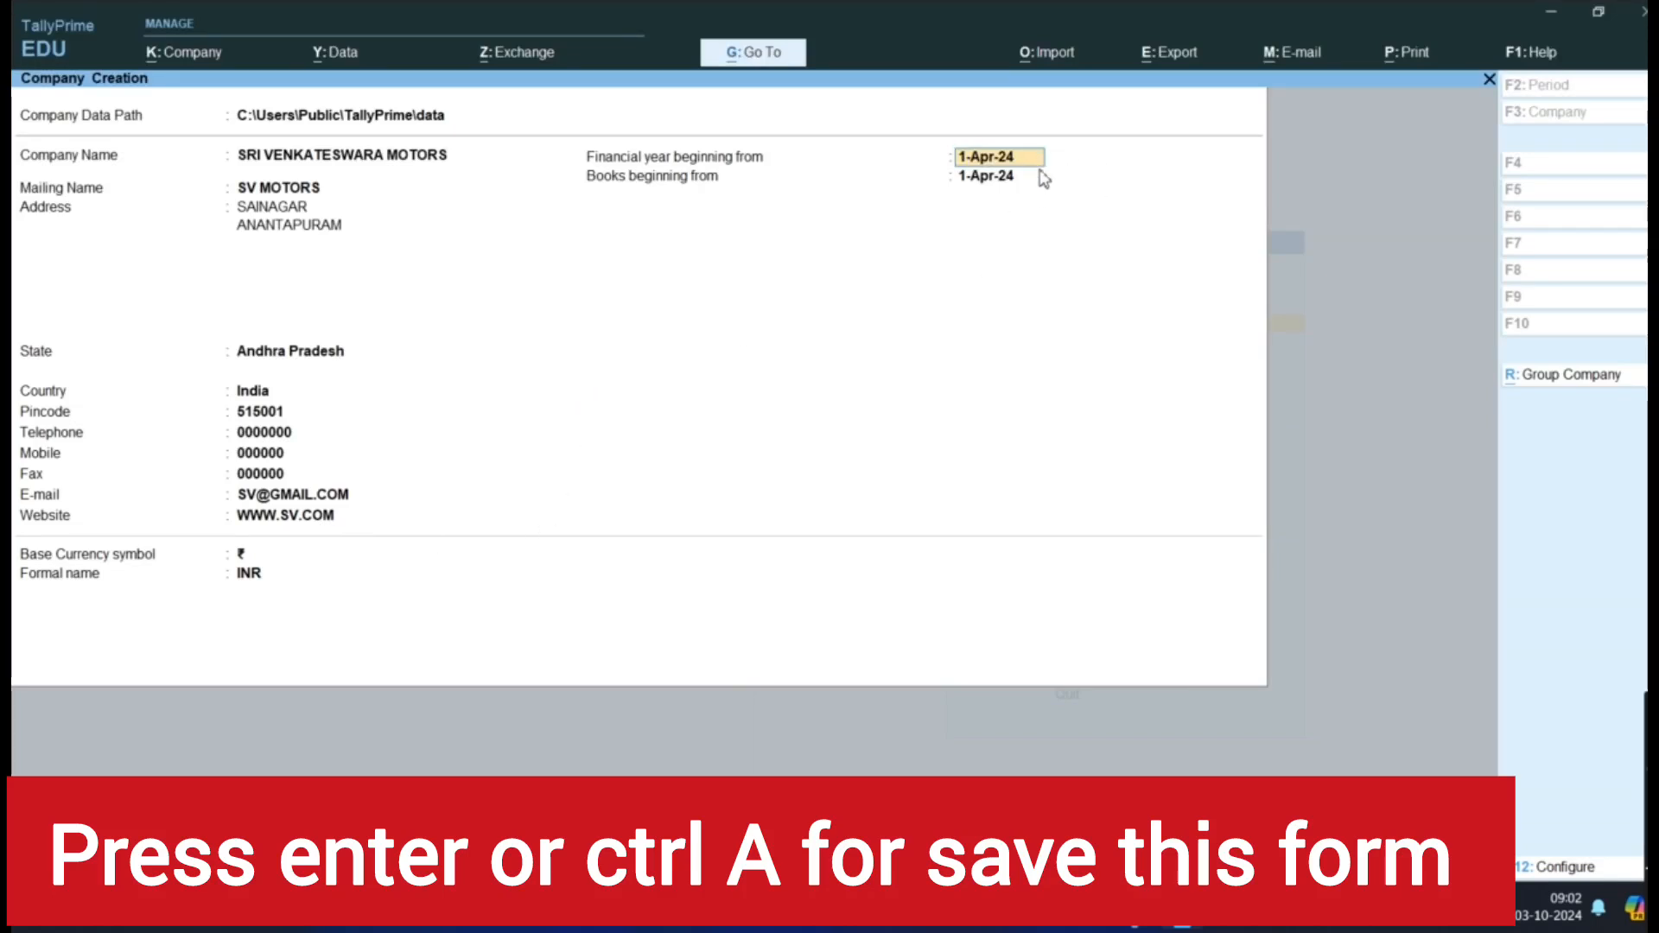
Accept the default financial year, books beginning date and base currency, and save the new company
key("Return")
key("Return")
key("Return")
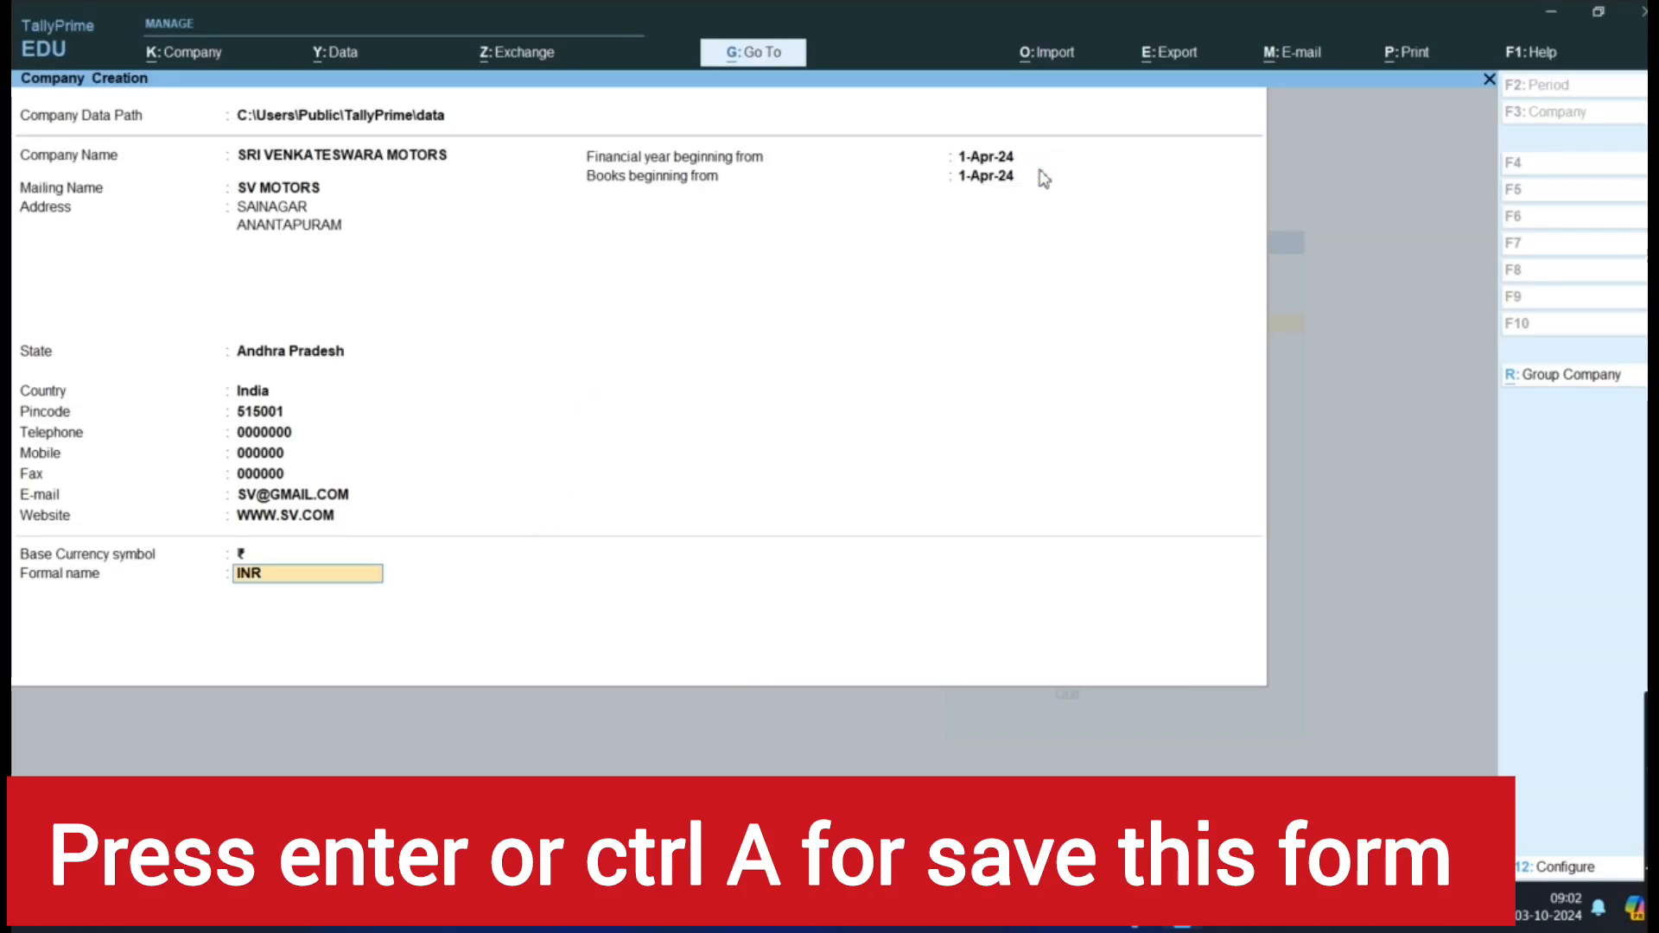
key("Return")
key("Return")
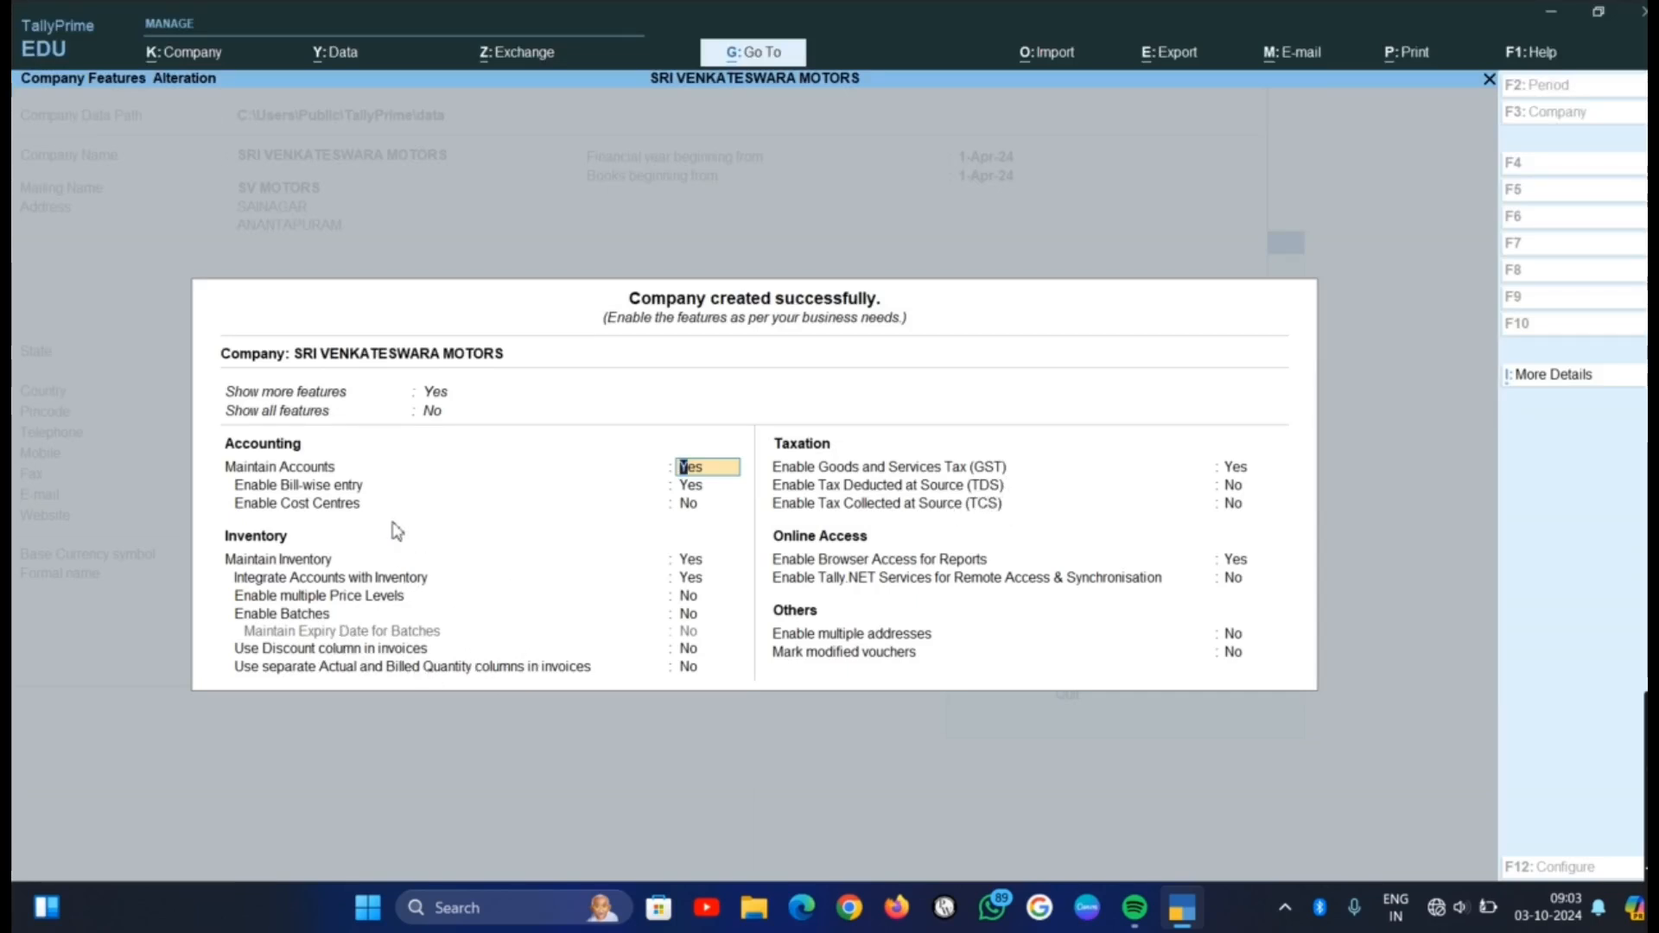
Set Show all features to Yes for the new company and save the feature settings
left_click(436, 415)
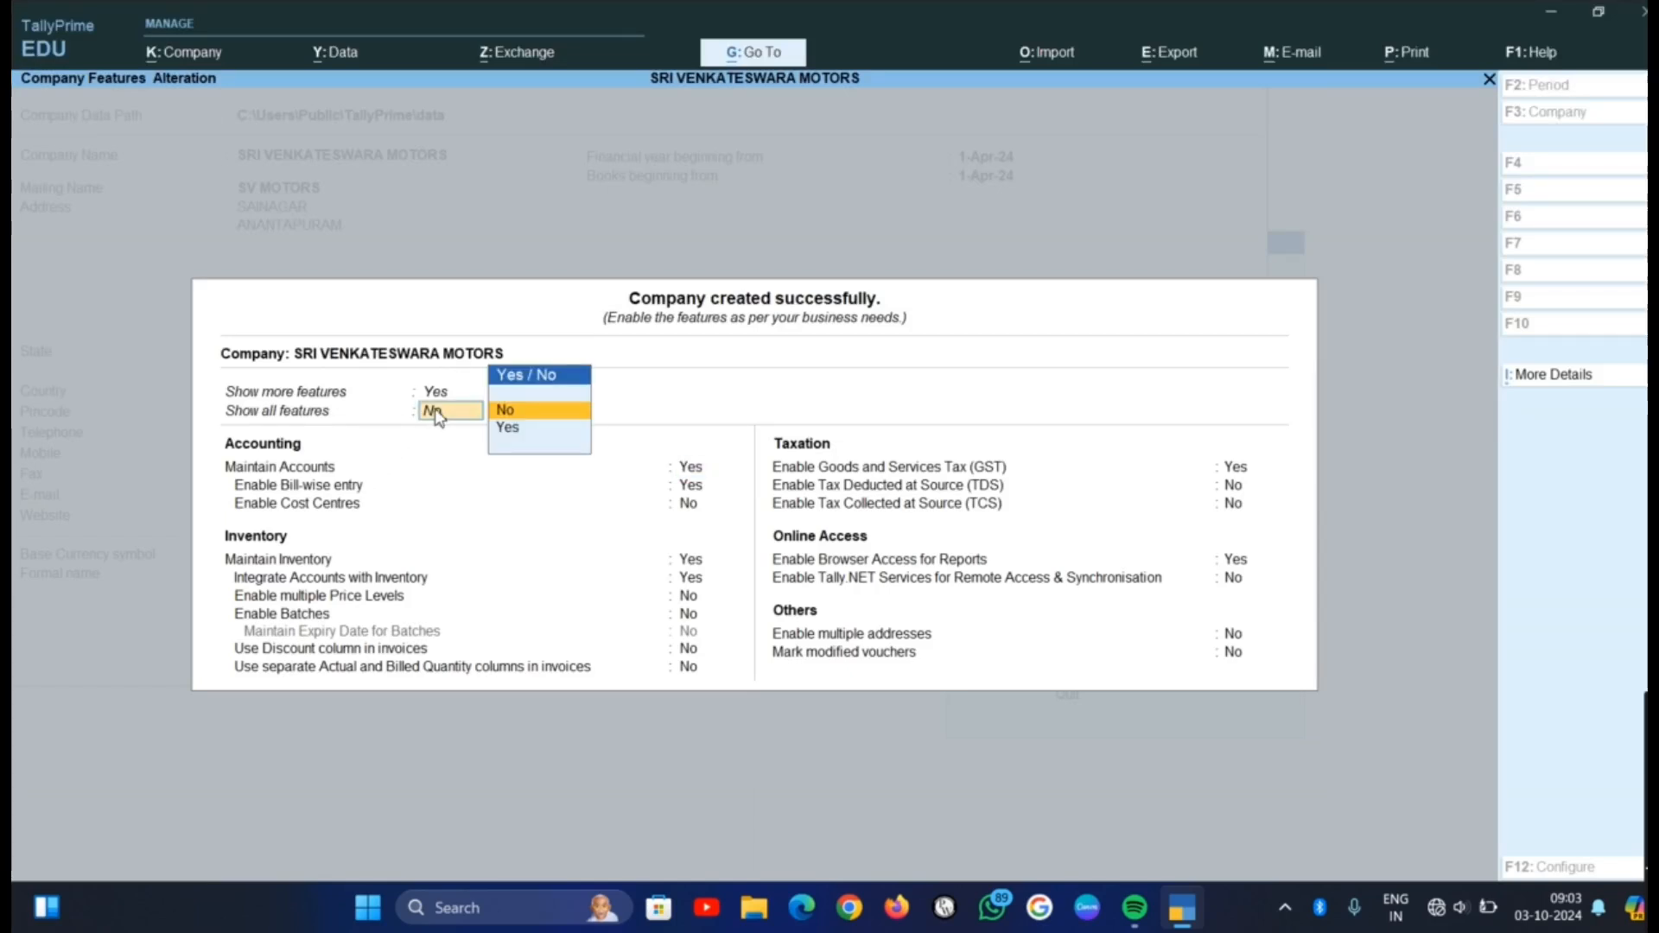
left_click(517, 429)
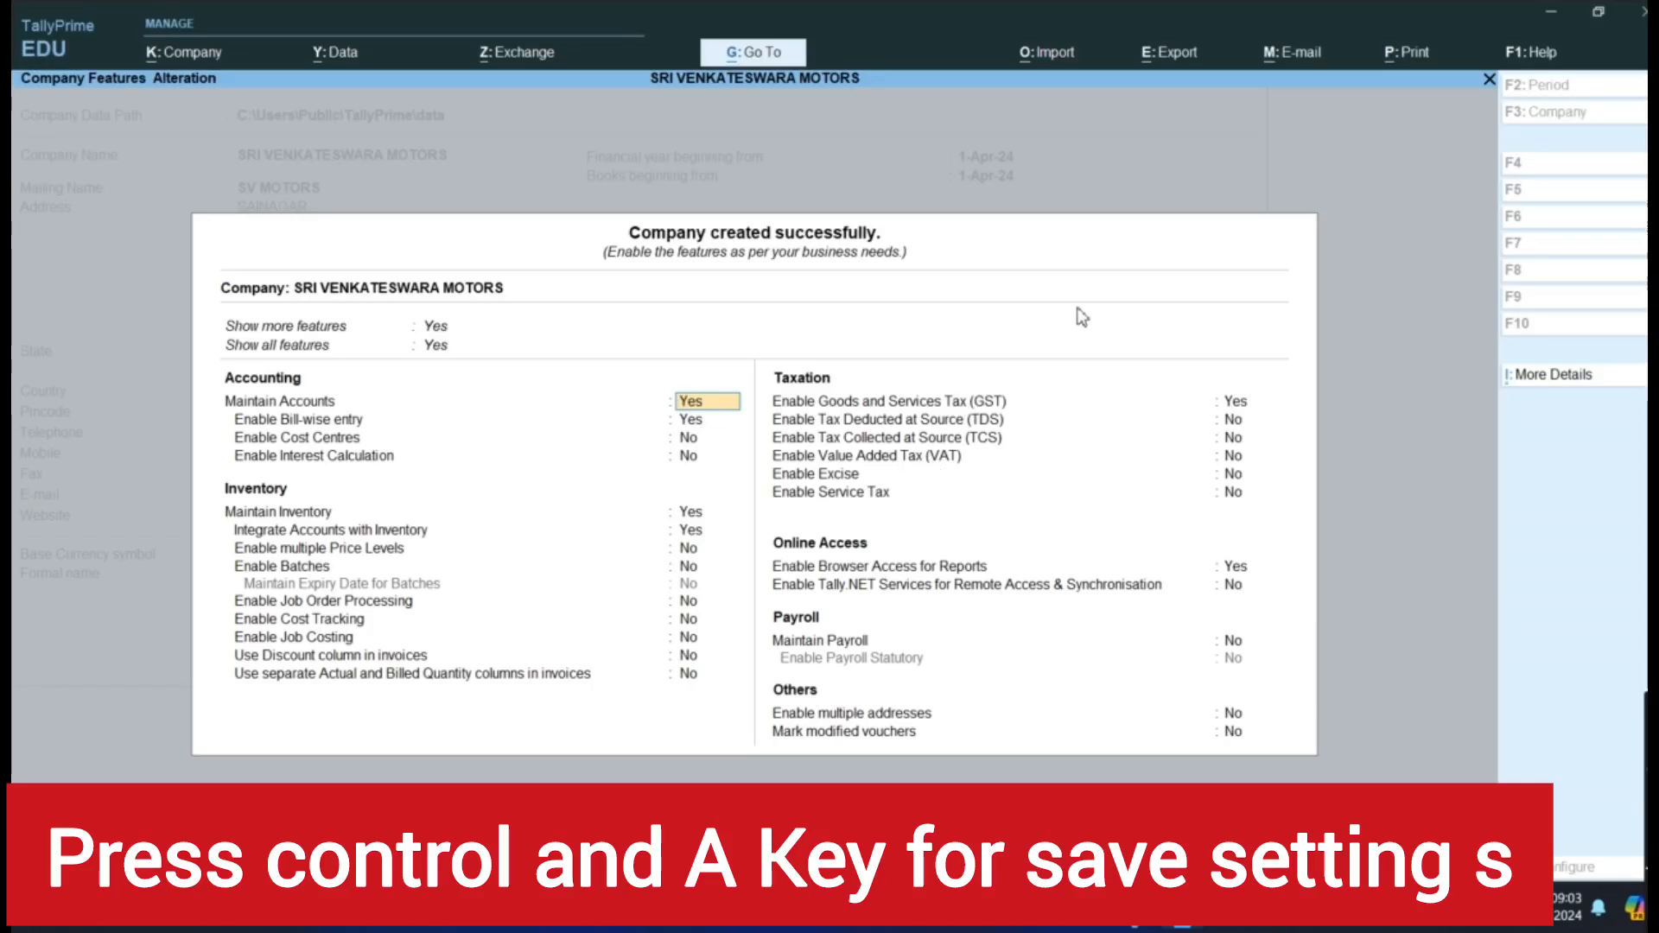
key("ctrl")
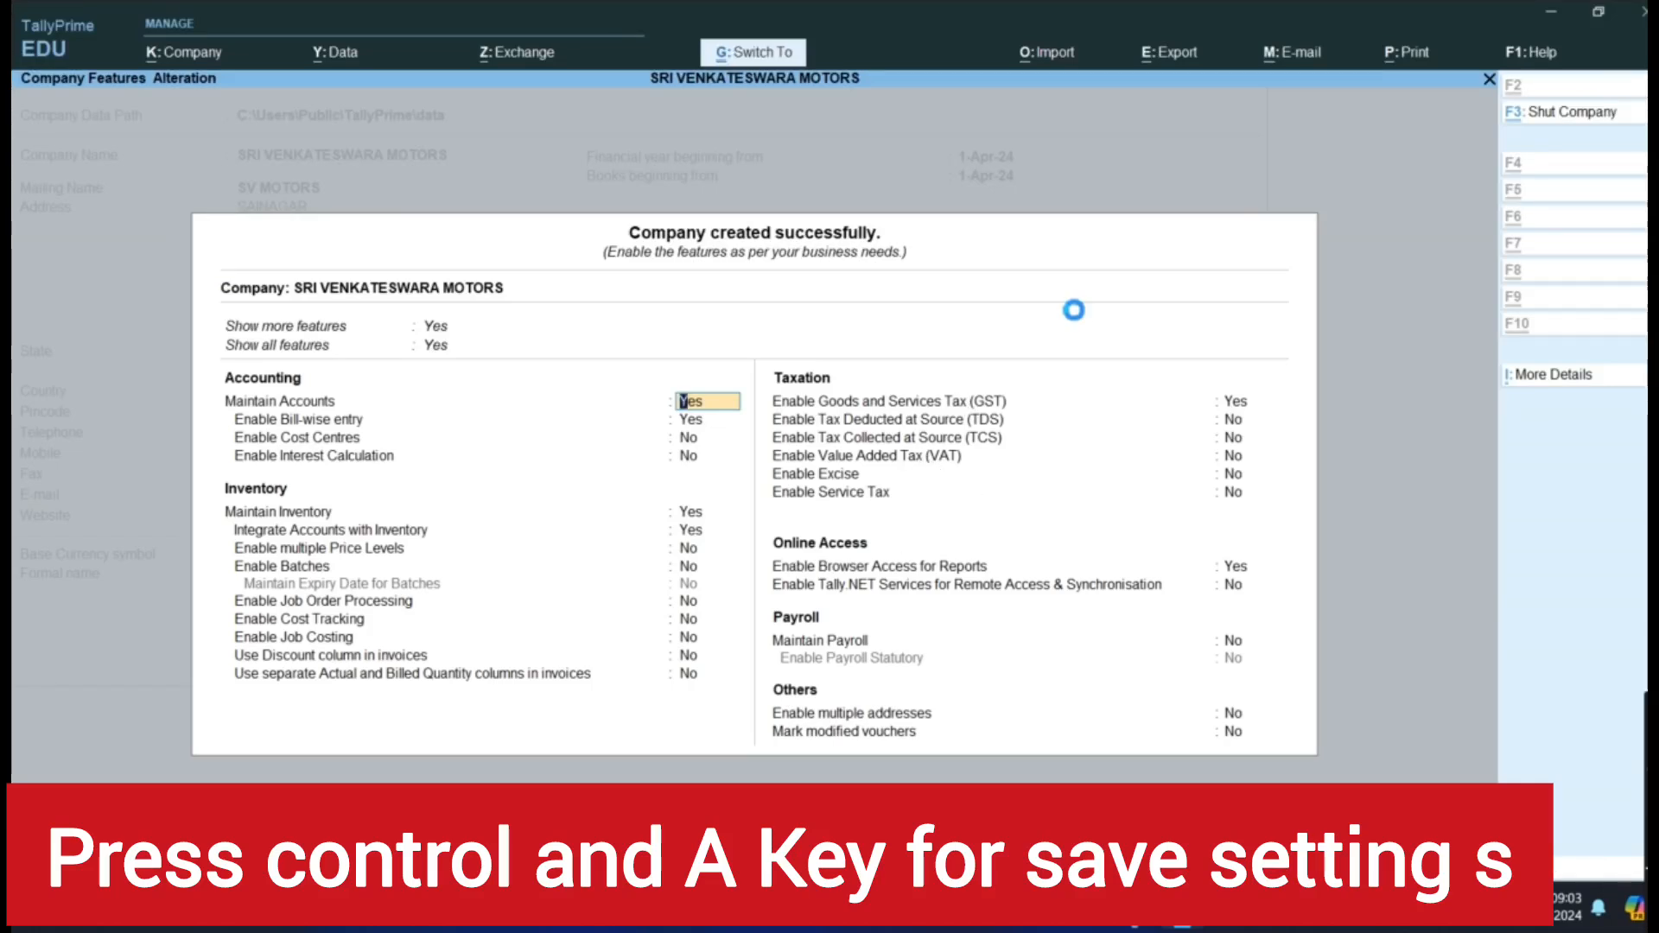
key("ctrl+a")
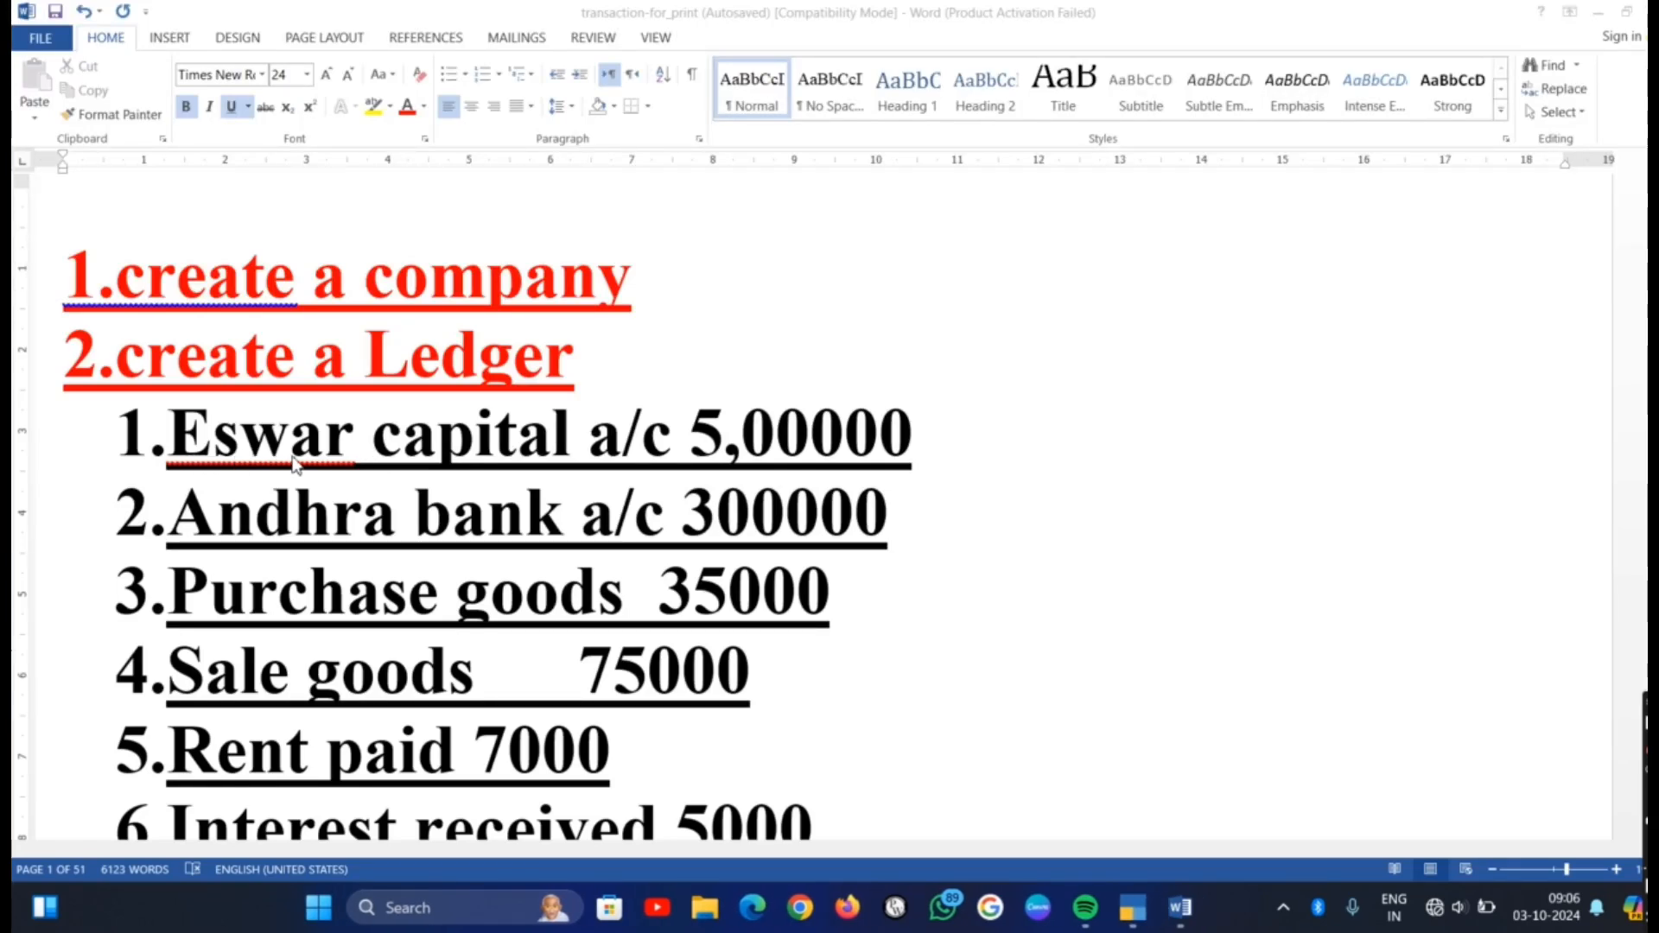
In the Word transaction list, highlight the owner's name in the first ledger item, the capital account
left_click(169, 436)
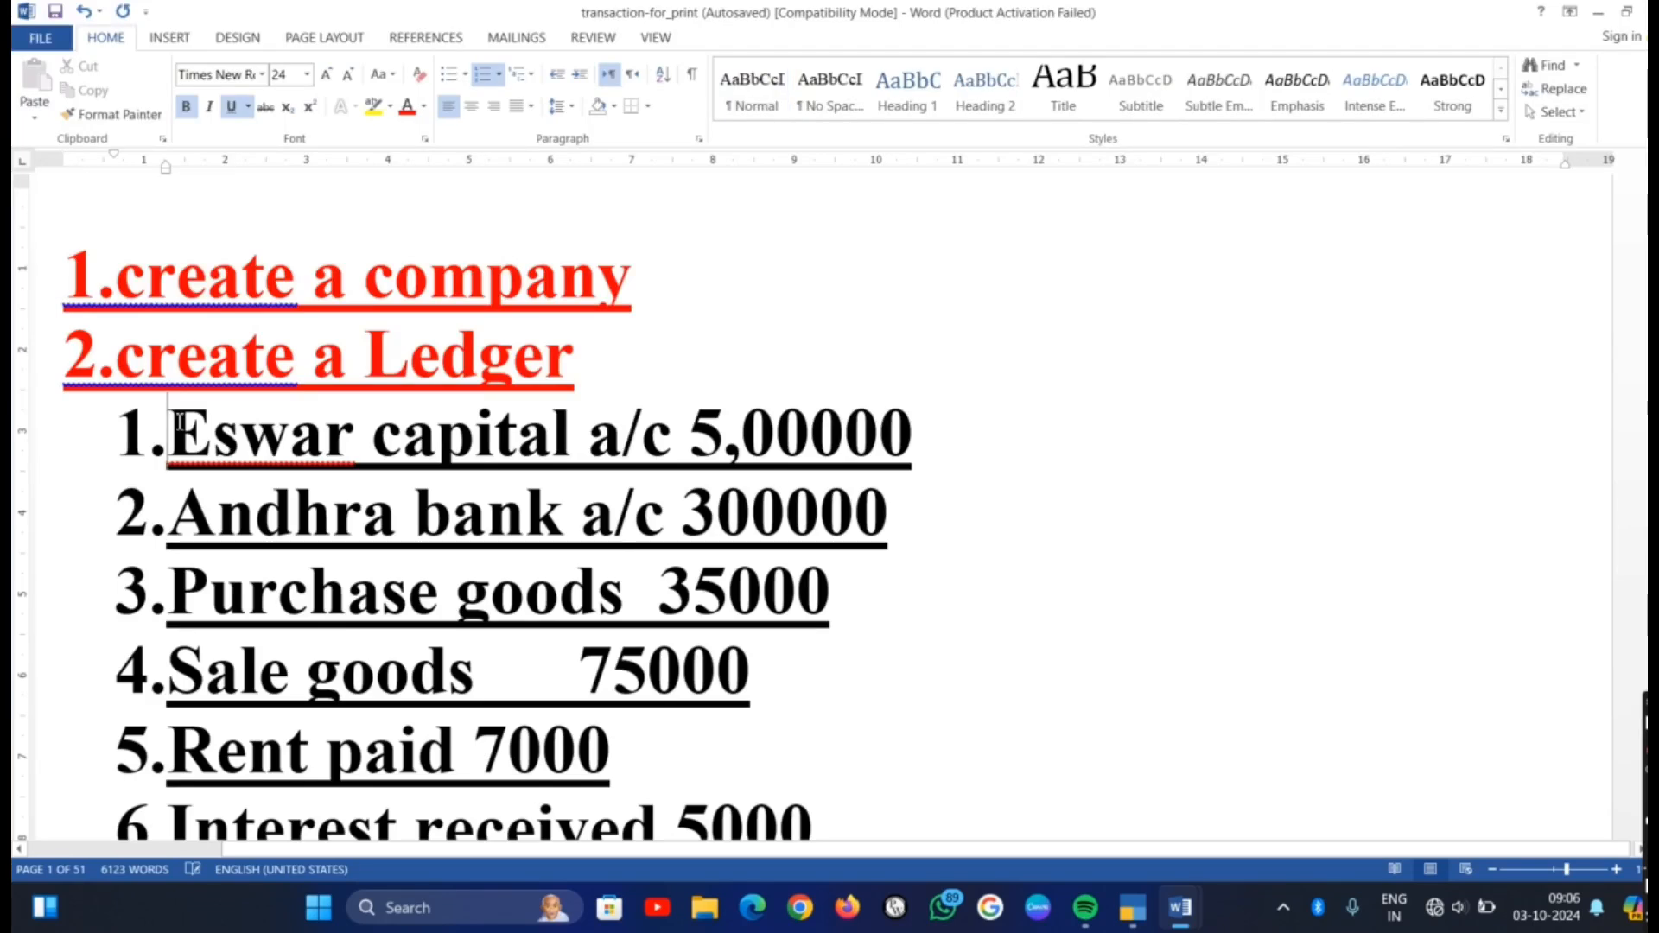
left_click_drag(169, 436, 374, 445)
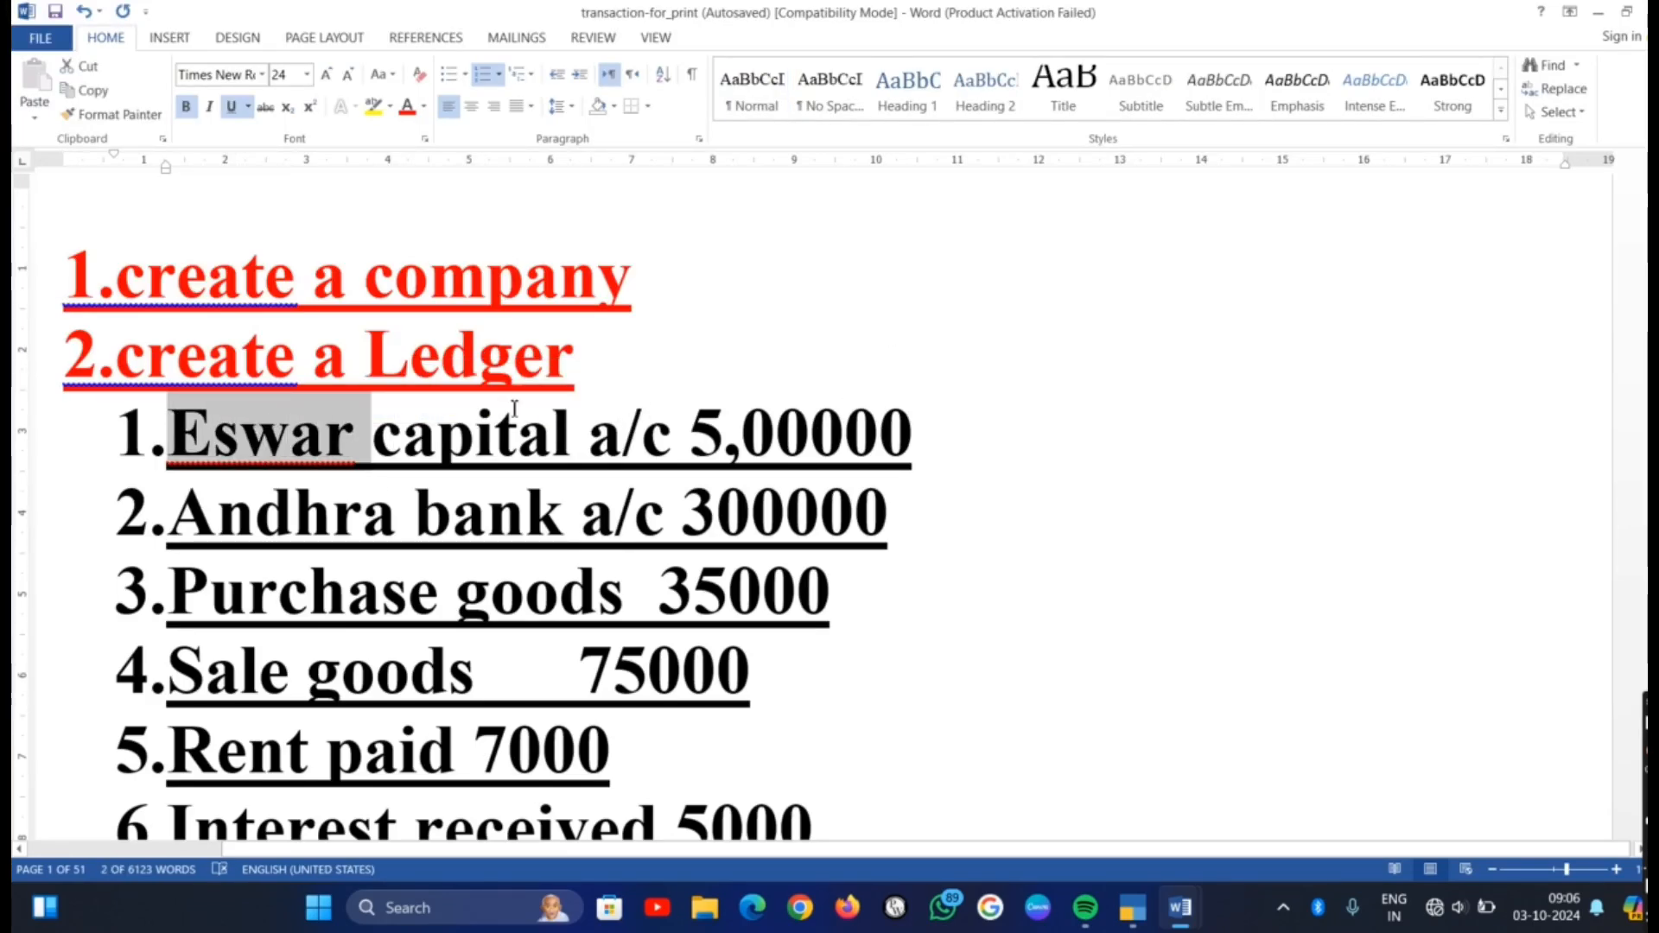
left_click(548, 434)
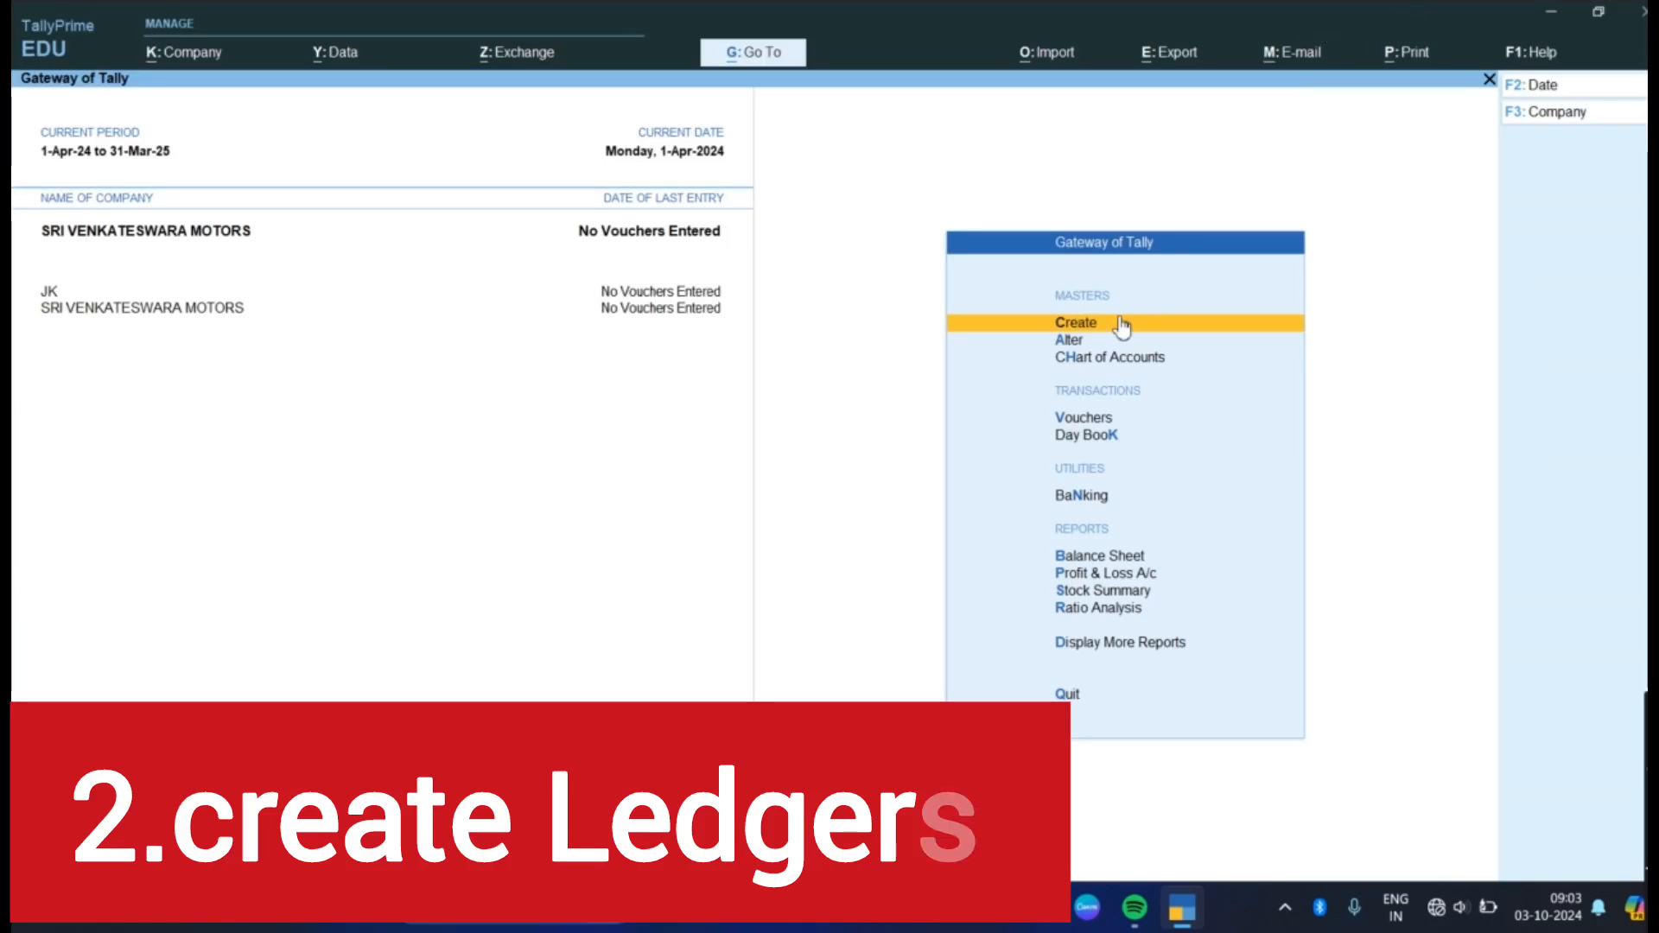
Switch to TallyPrime, start a new ledger master and enter the capital owner's name as the ledger name
left_click(1092, 327)
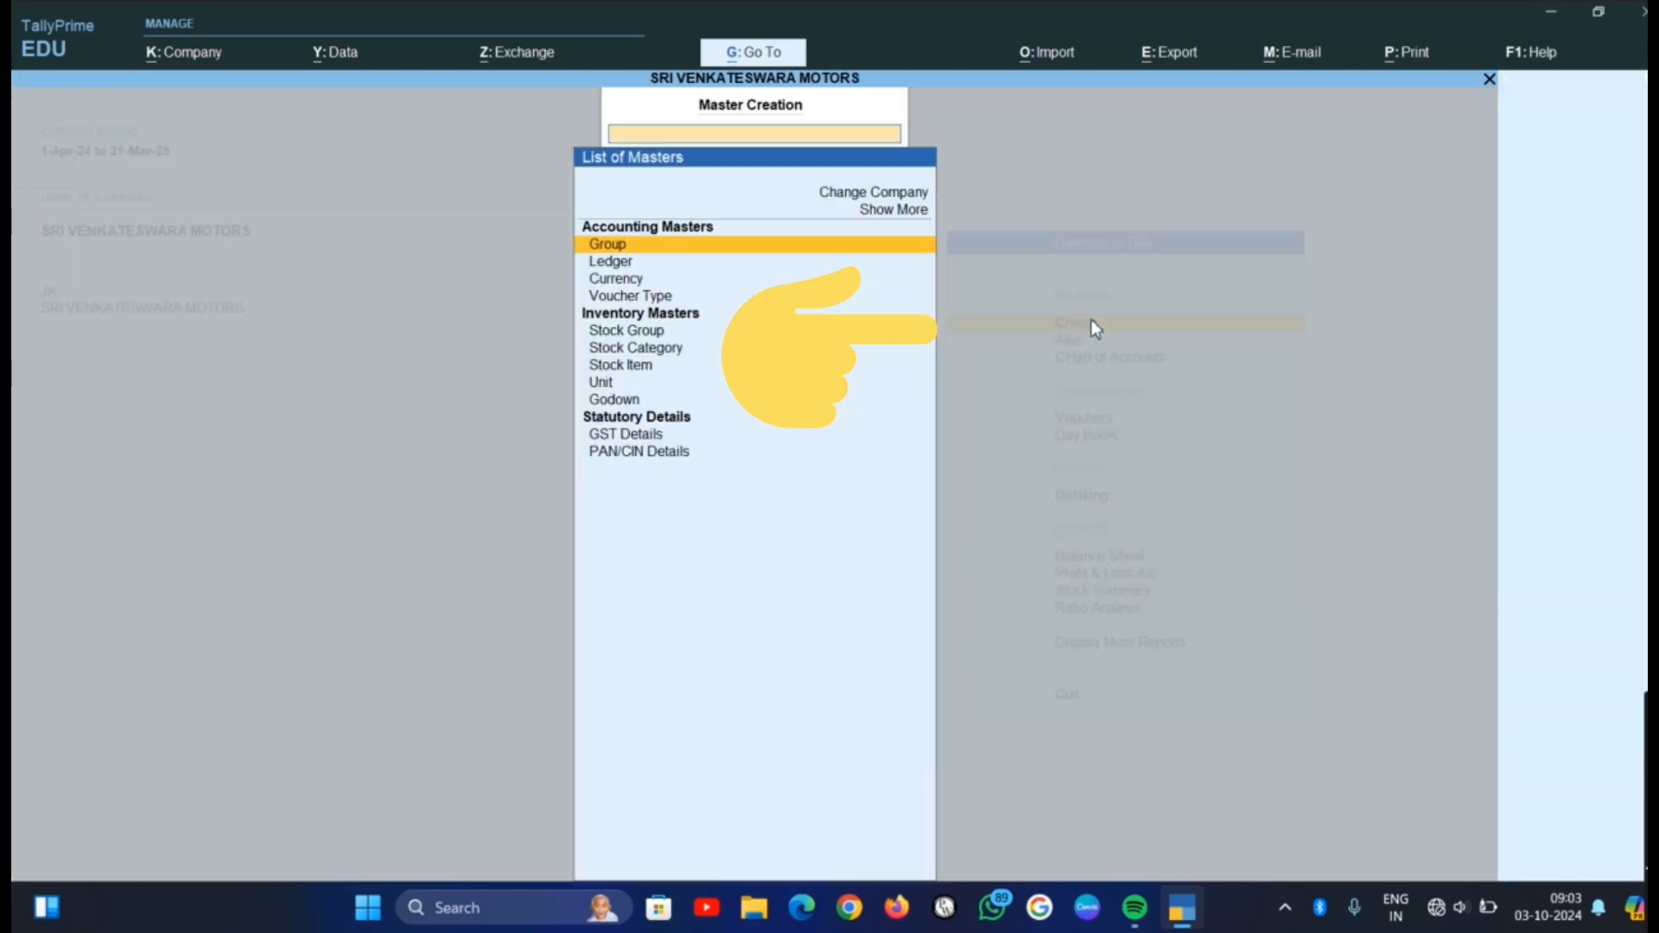
left_click(613, 262)
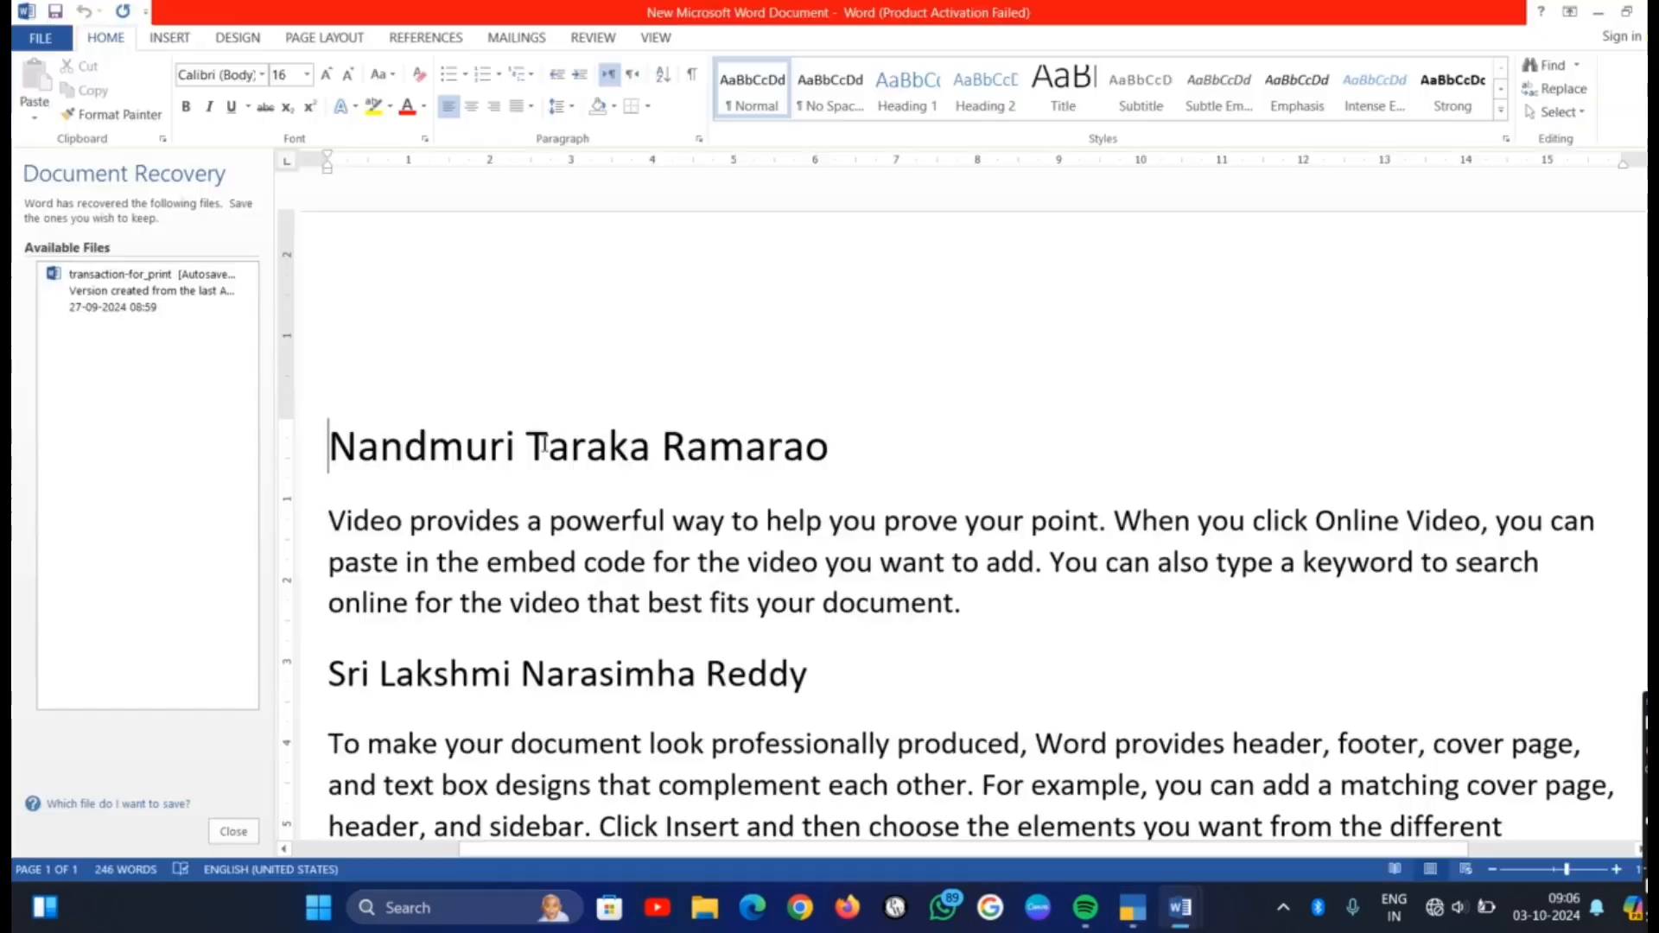
key("alt+Tab")
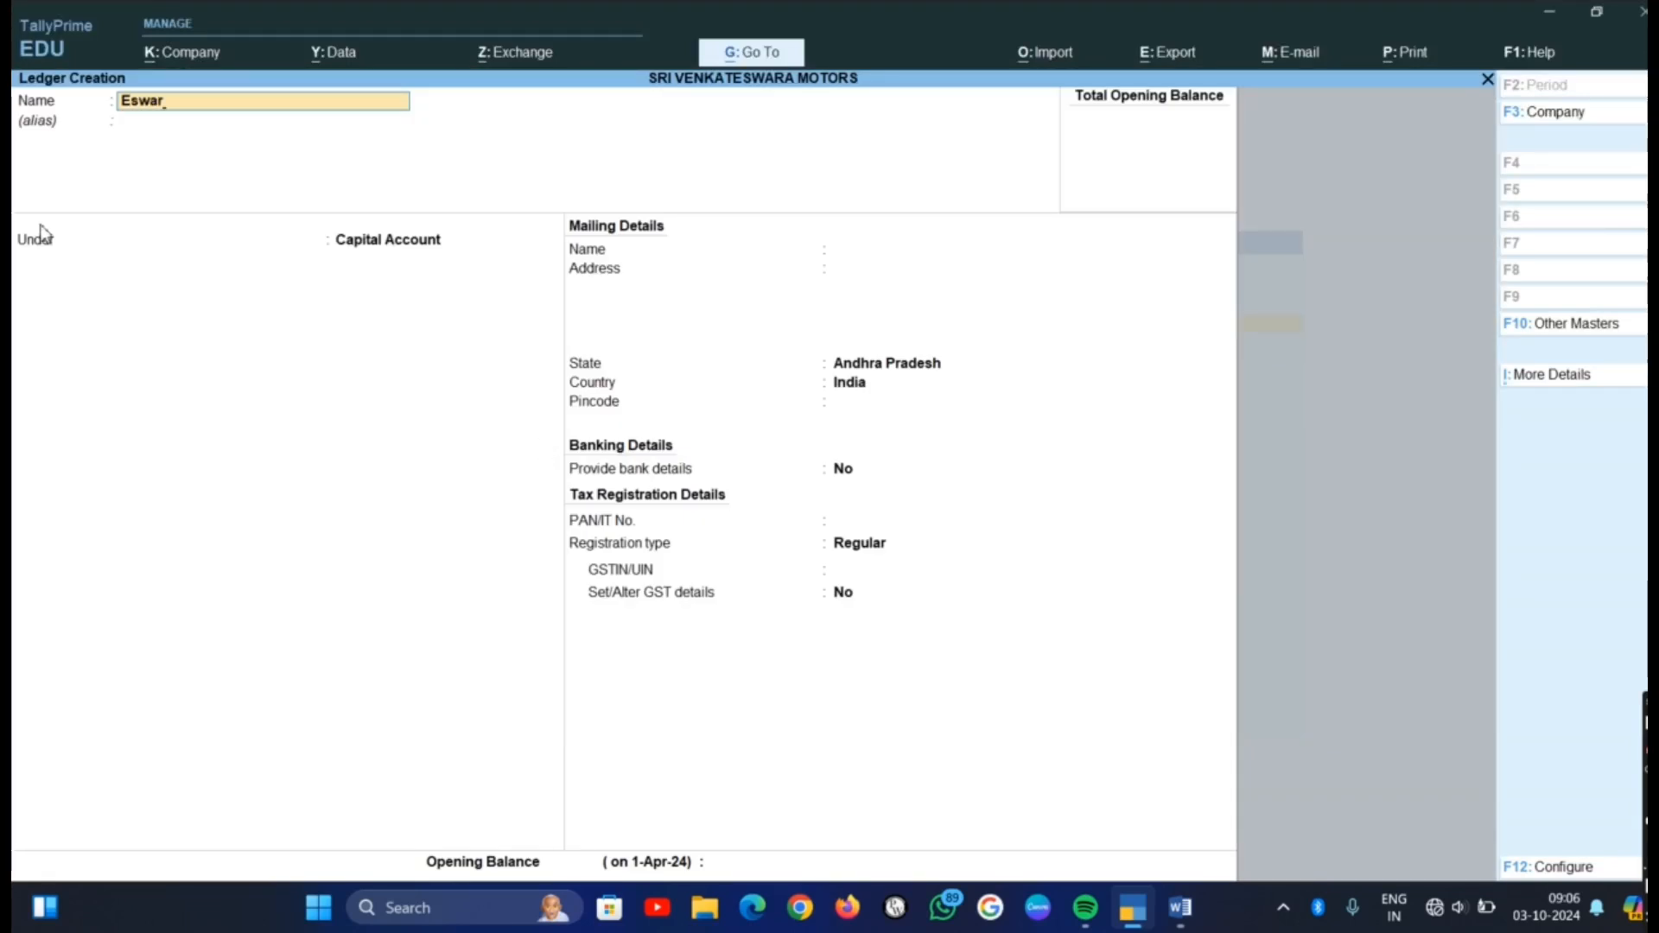
key("Return")
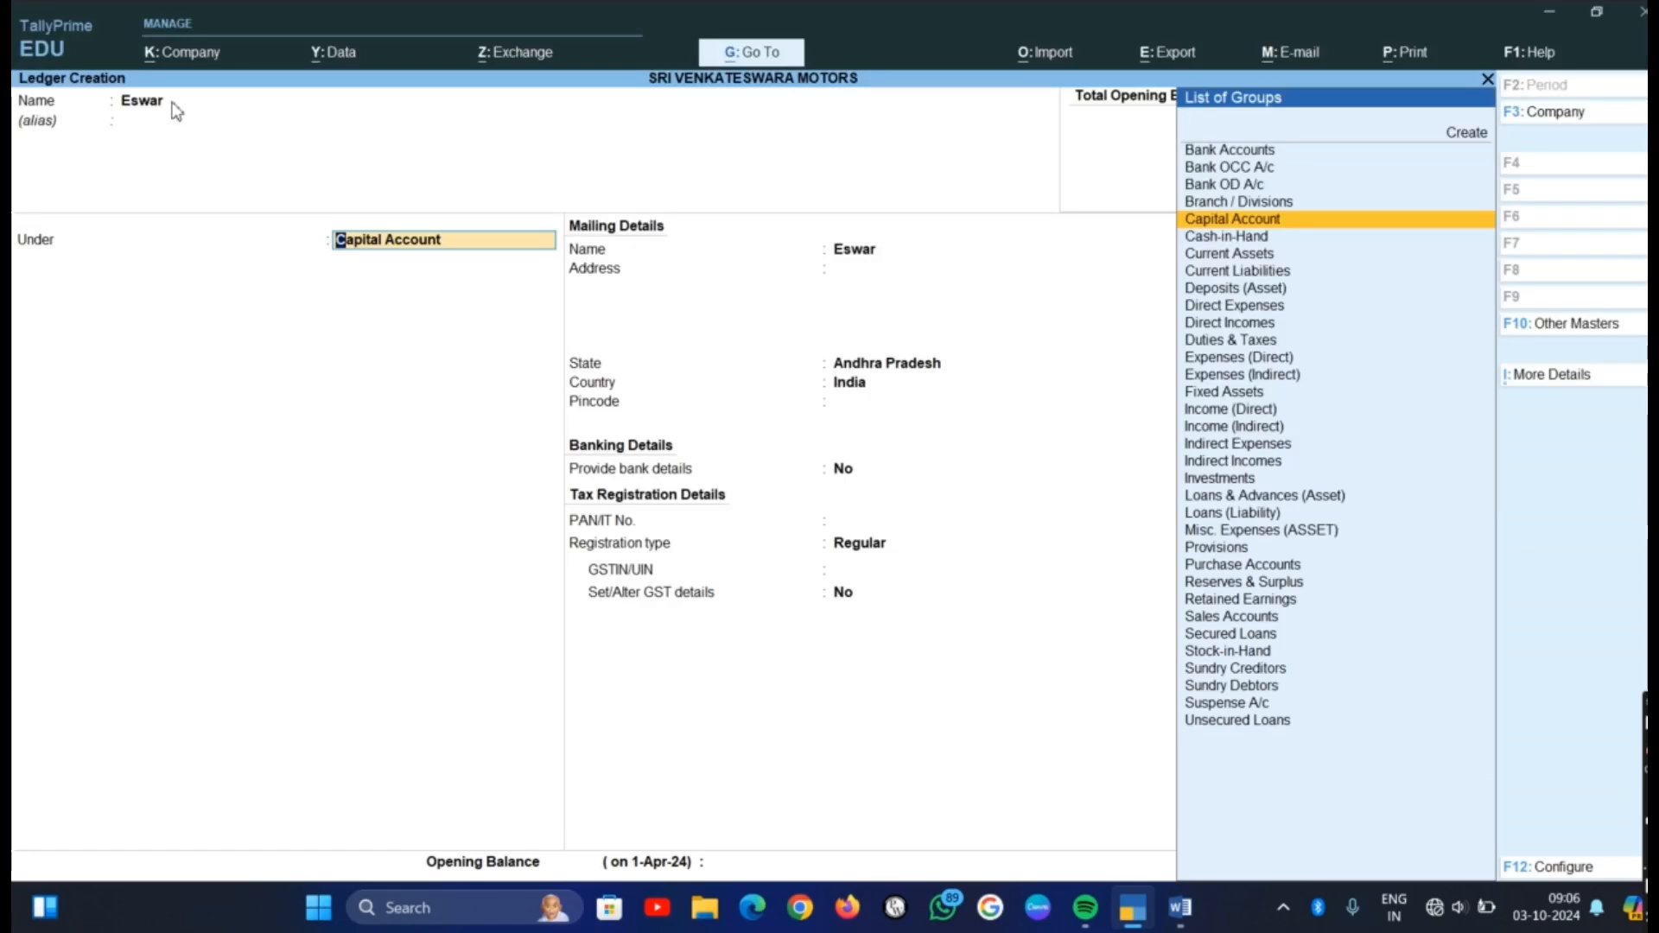
Place the ledger under Capital Account, keep the default mailing, banking and tax details, and save it
left_click(1263, 221)
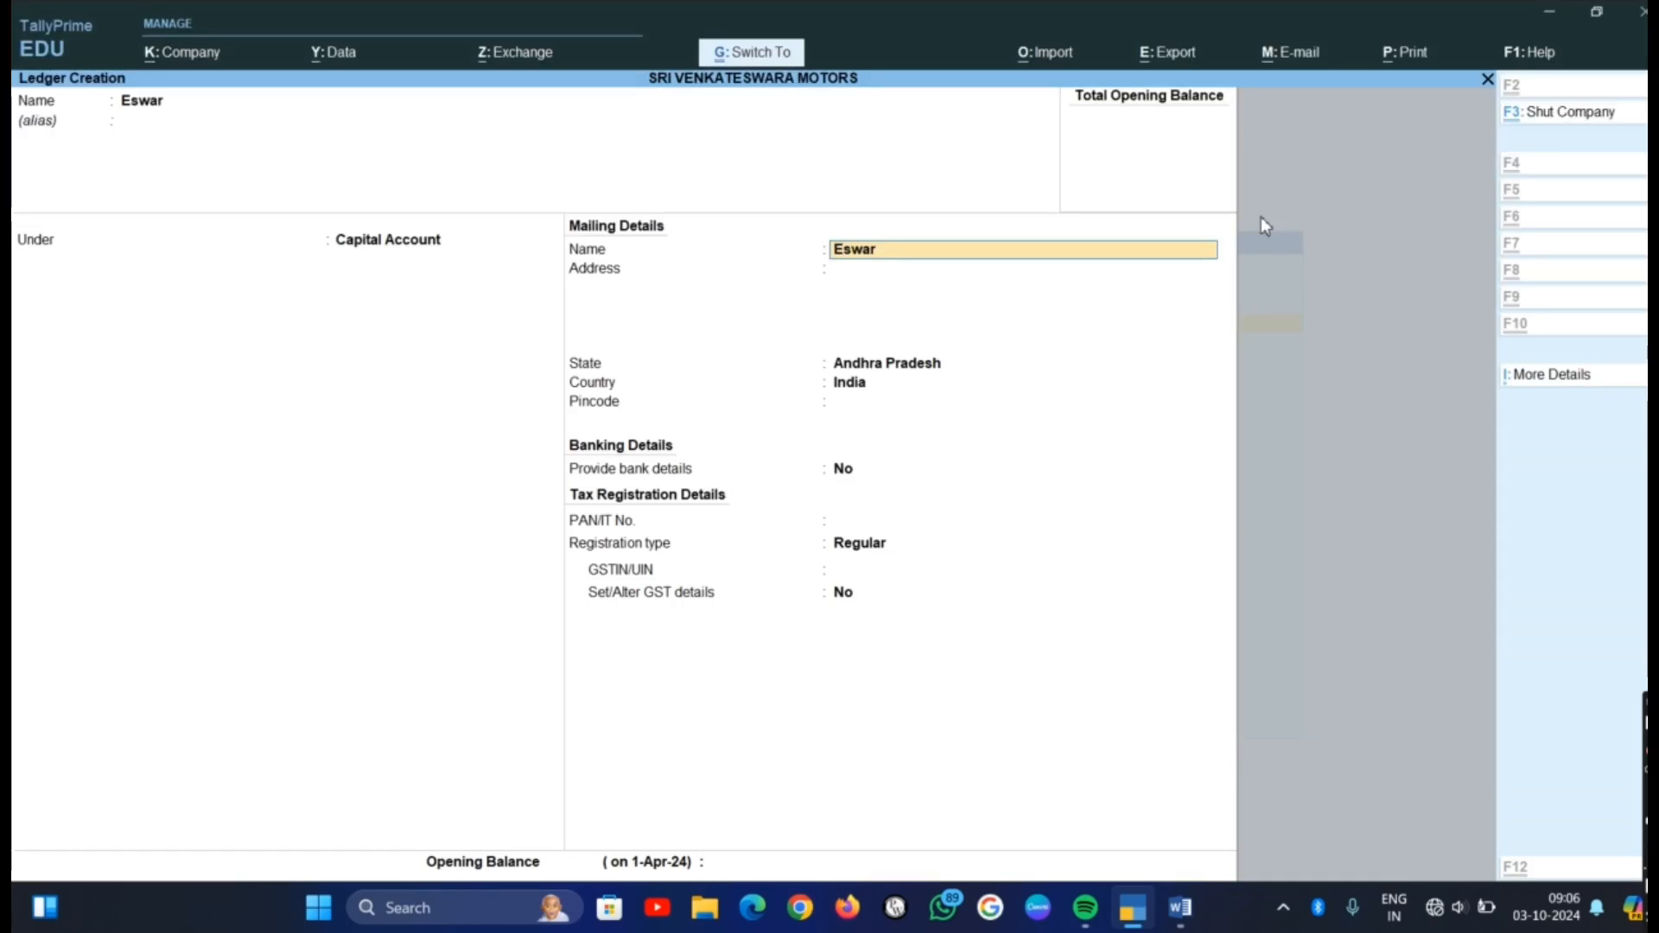
key("Return")
key("Return")
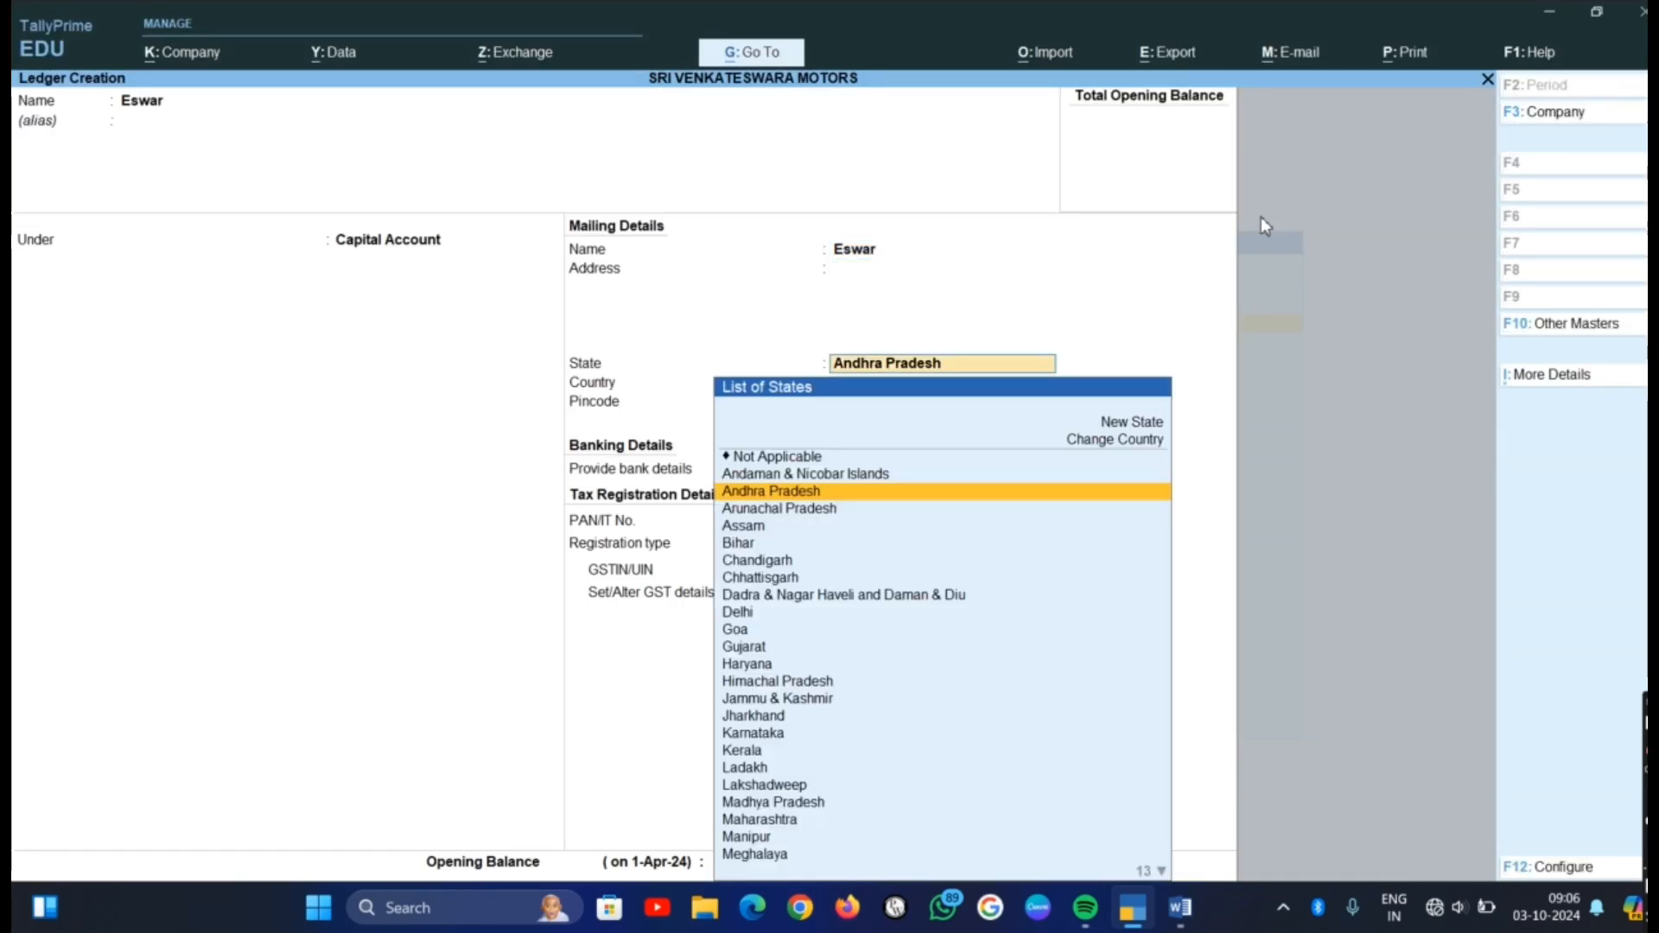
key("Return")
key("Return")
key("Return")
key("Return")
key("Return")
key("Return")
key("Return")
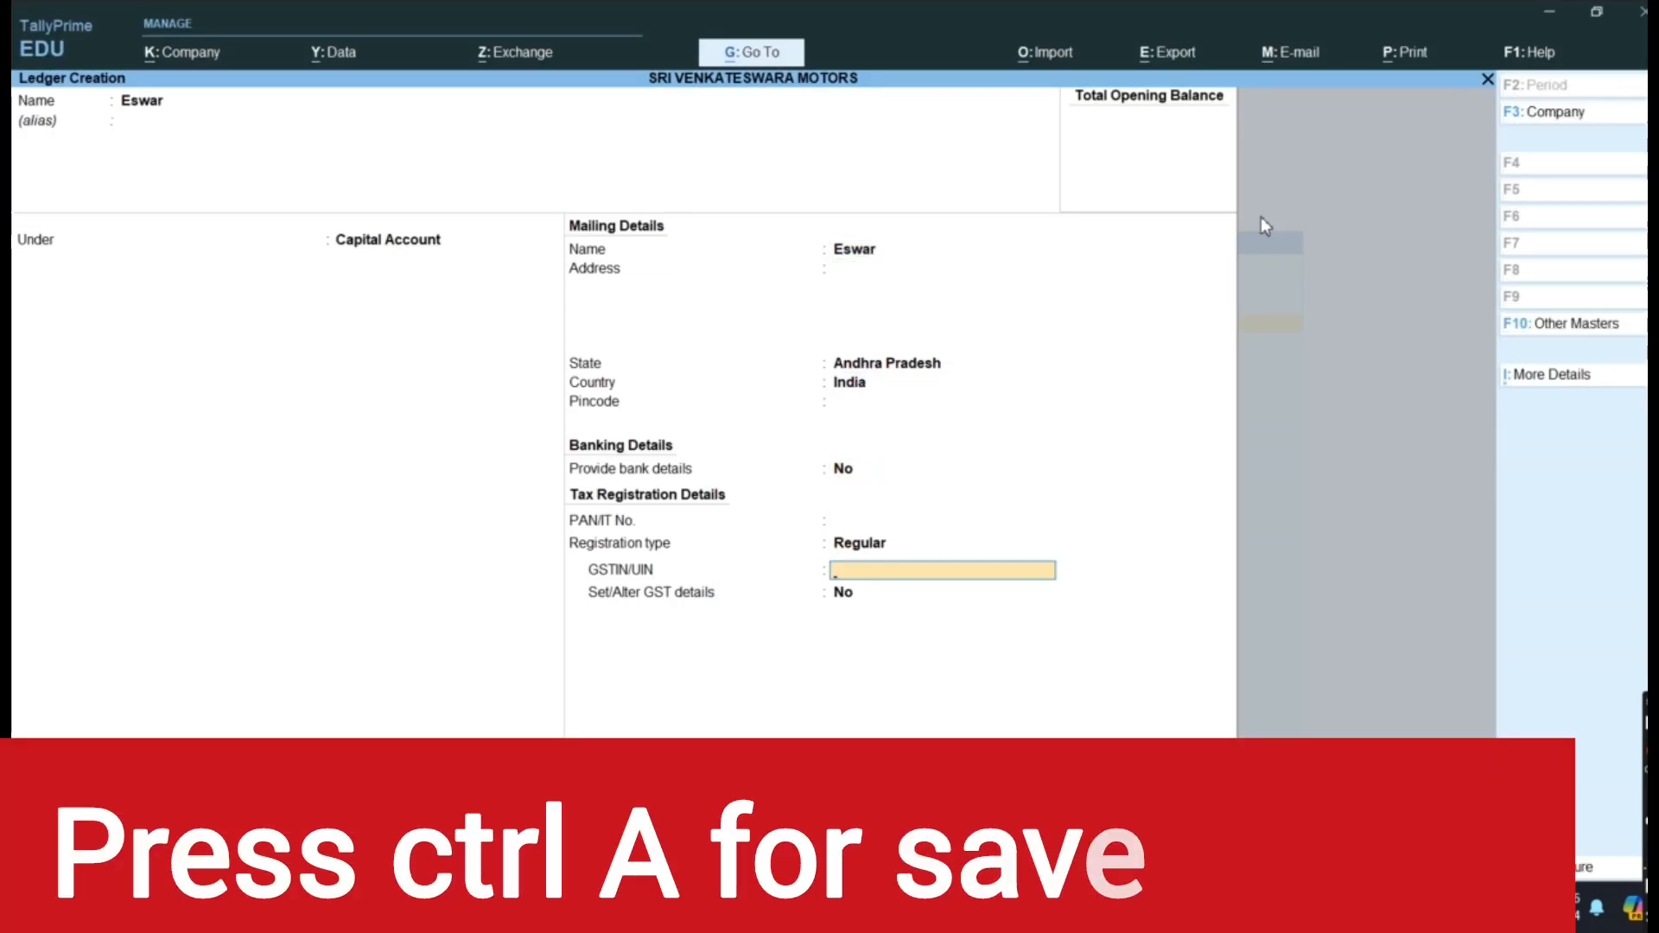
key("ctrl+a")
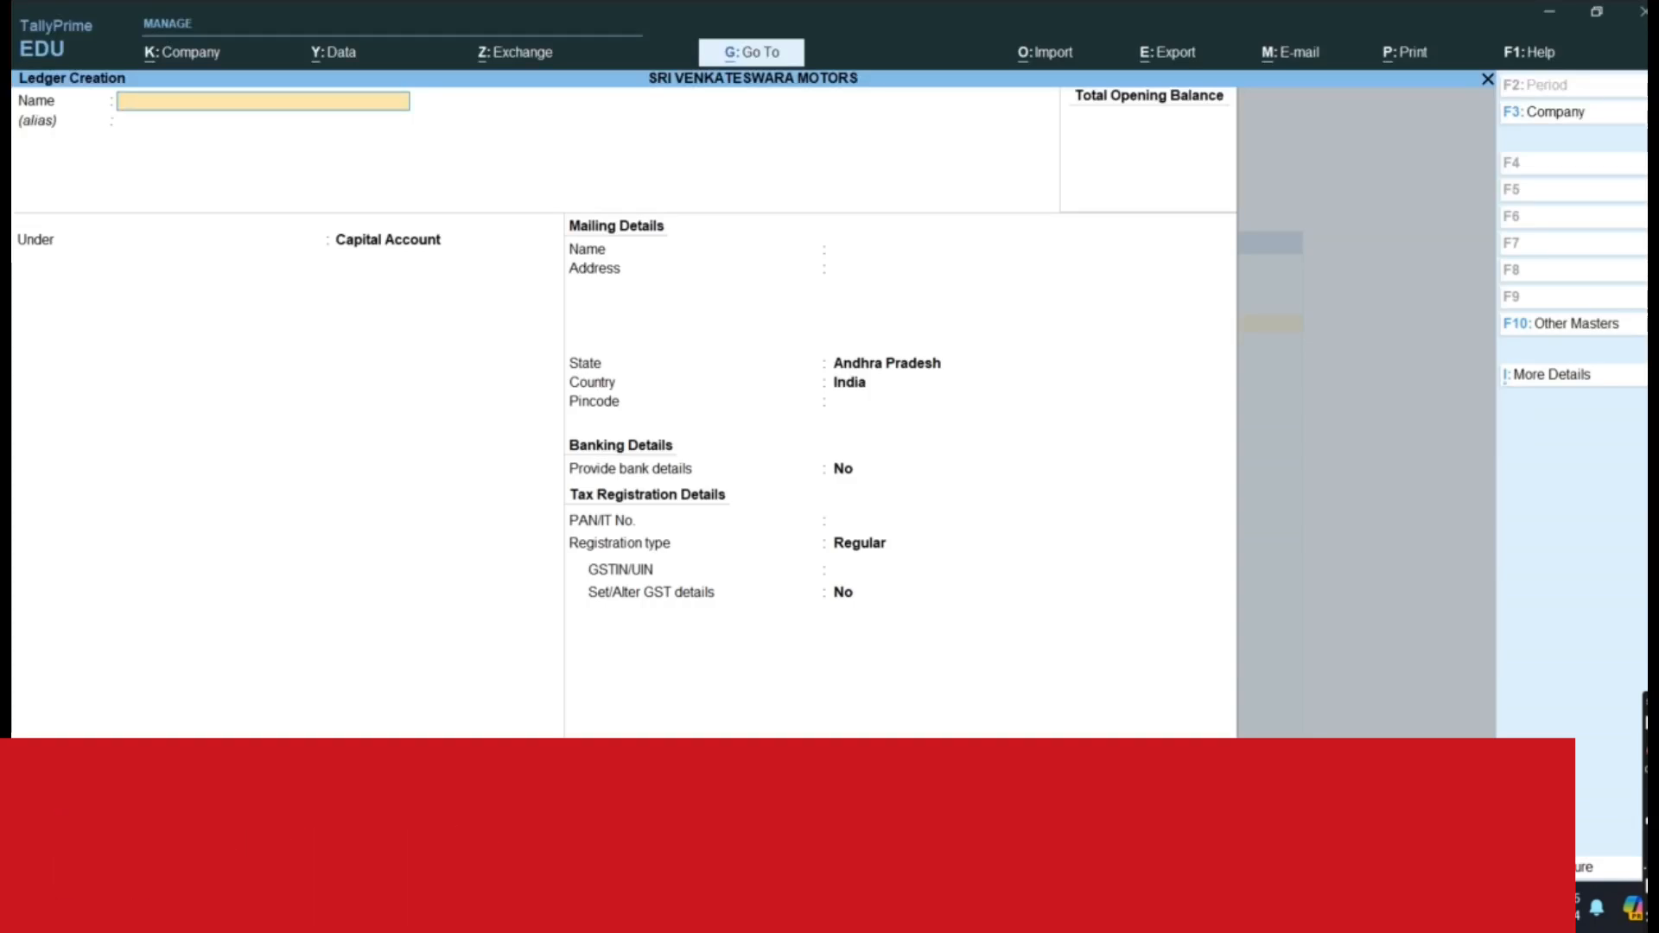
Check the second ledger item in the Word transaction list, then return to TallyPrime and name the new ledger Andhra Bank
key("alt+Tab")
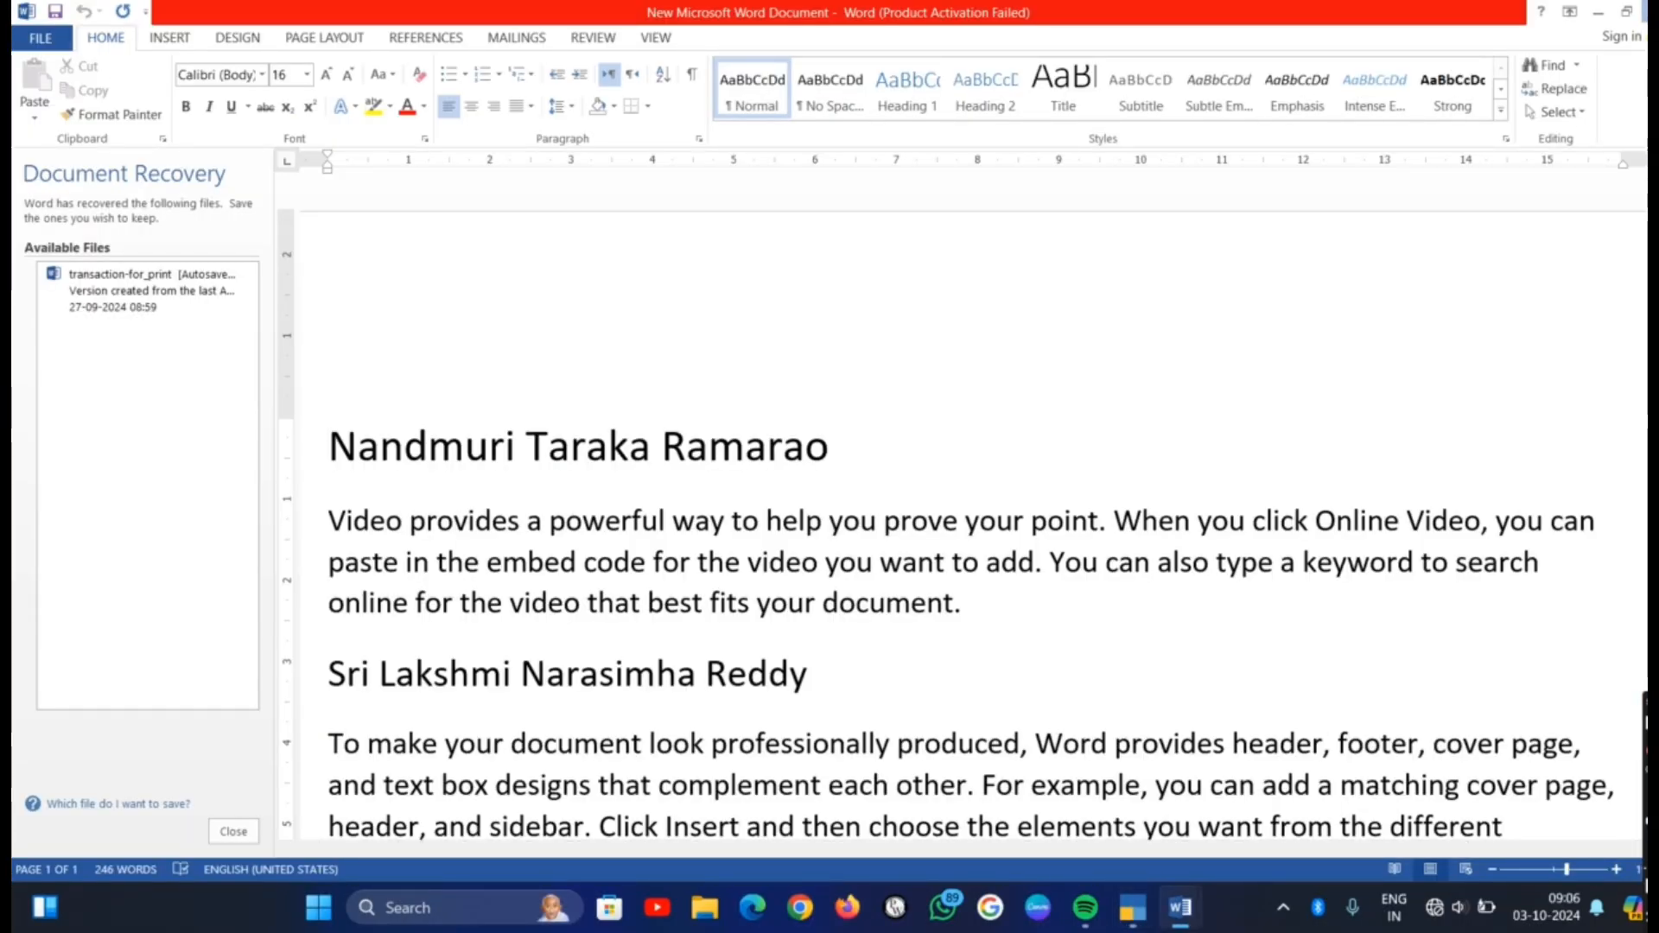
key("alt+Tab")
key("alt+Tab")
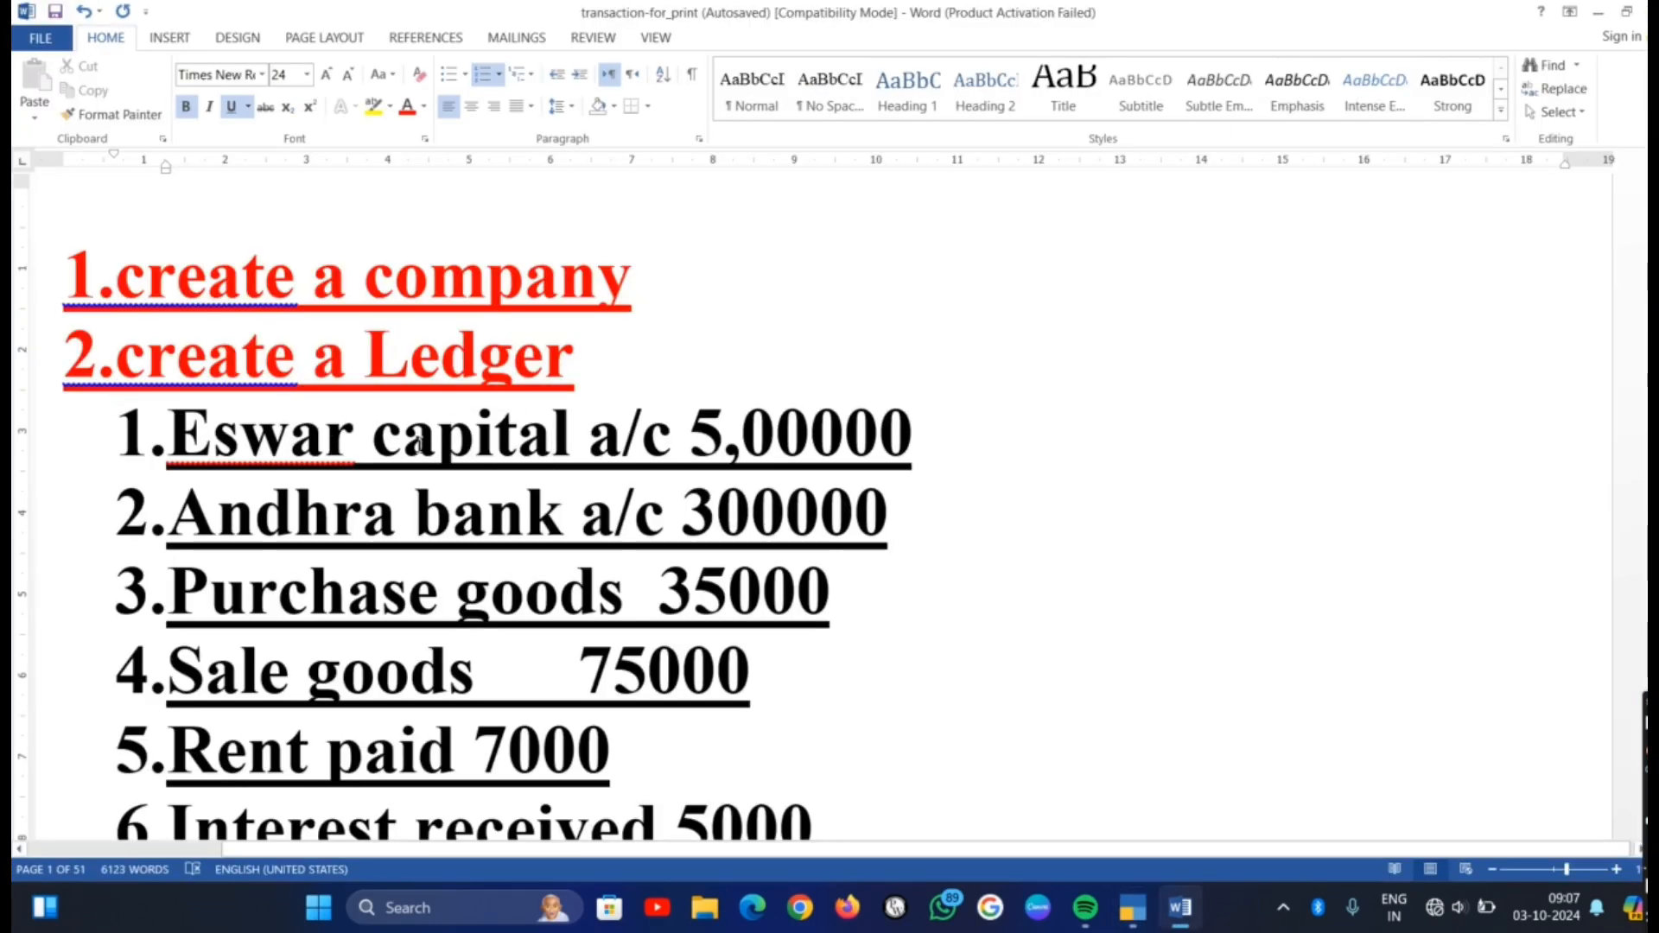
key("alt+Tab")
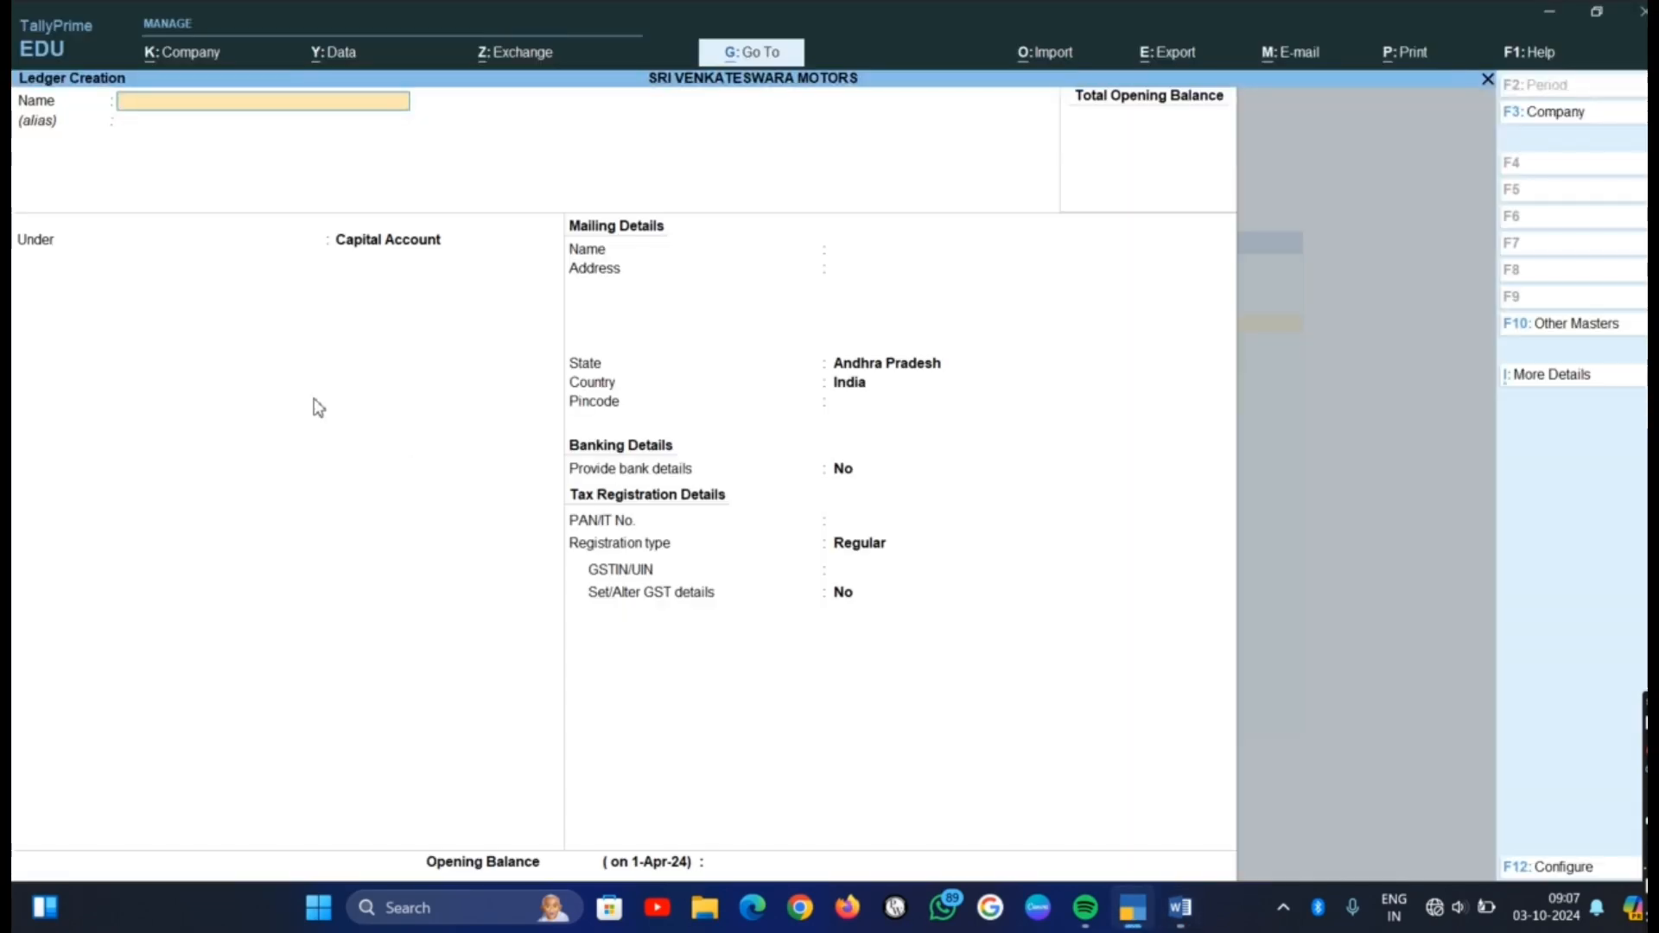
type("dhra Bank")
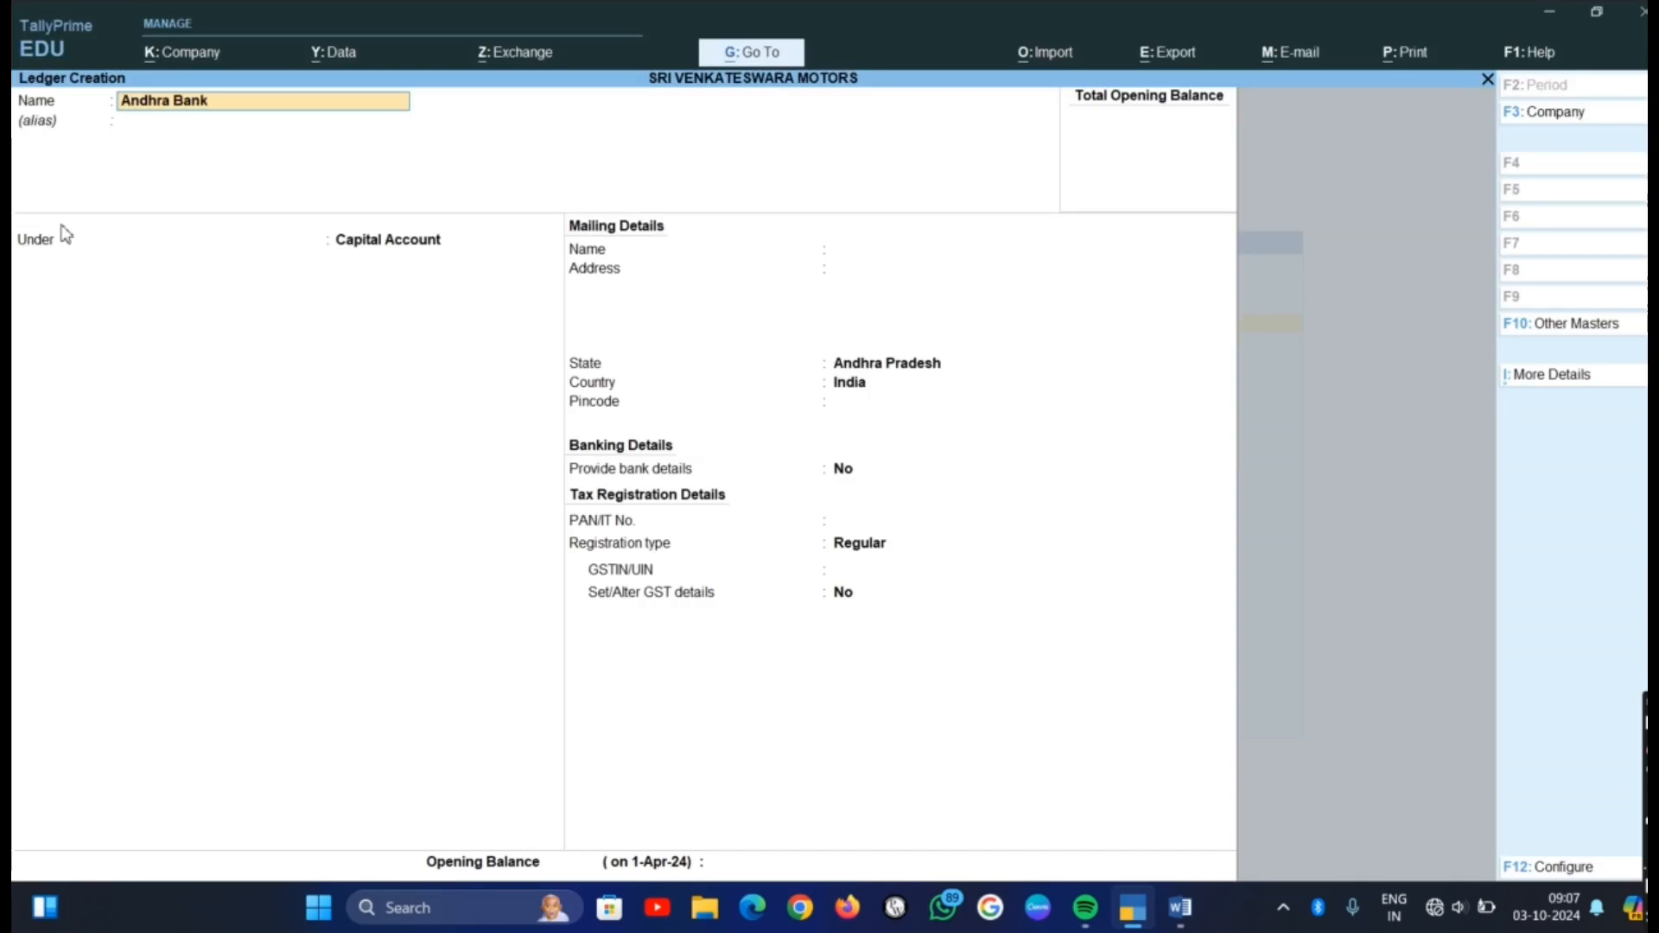
Place the Andhra Bank ledger under Bank Accounts, keep the default bank details, and save it
key("Return")
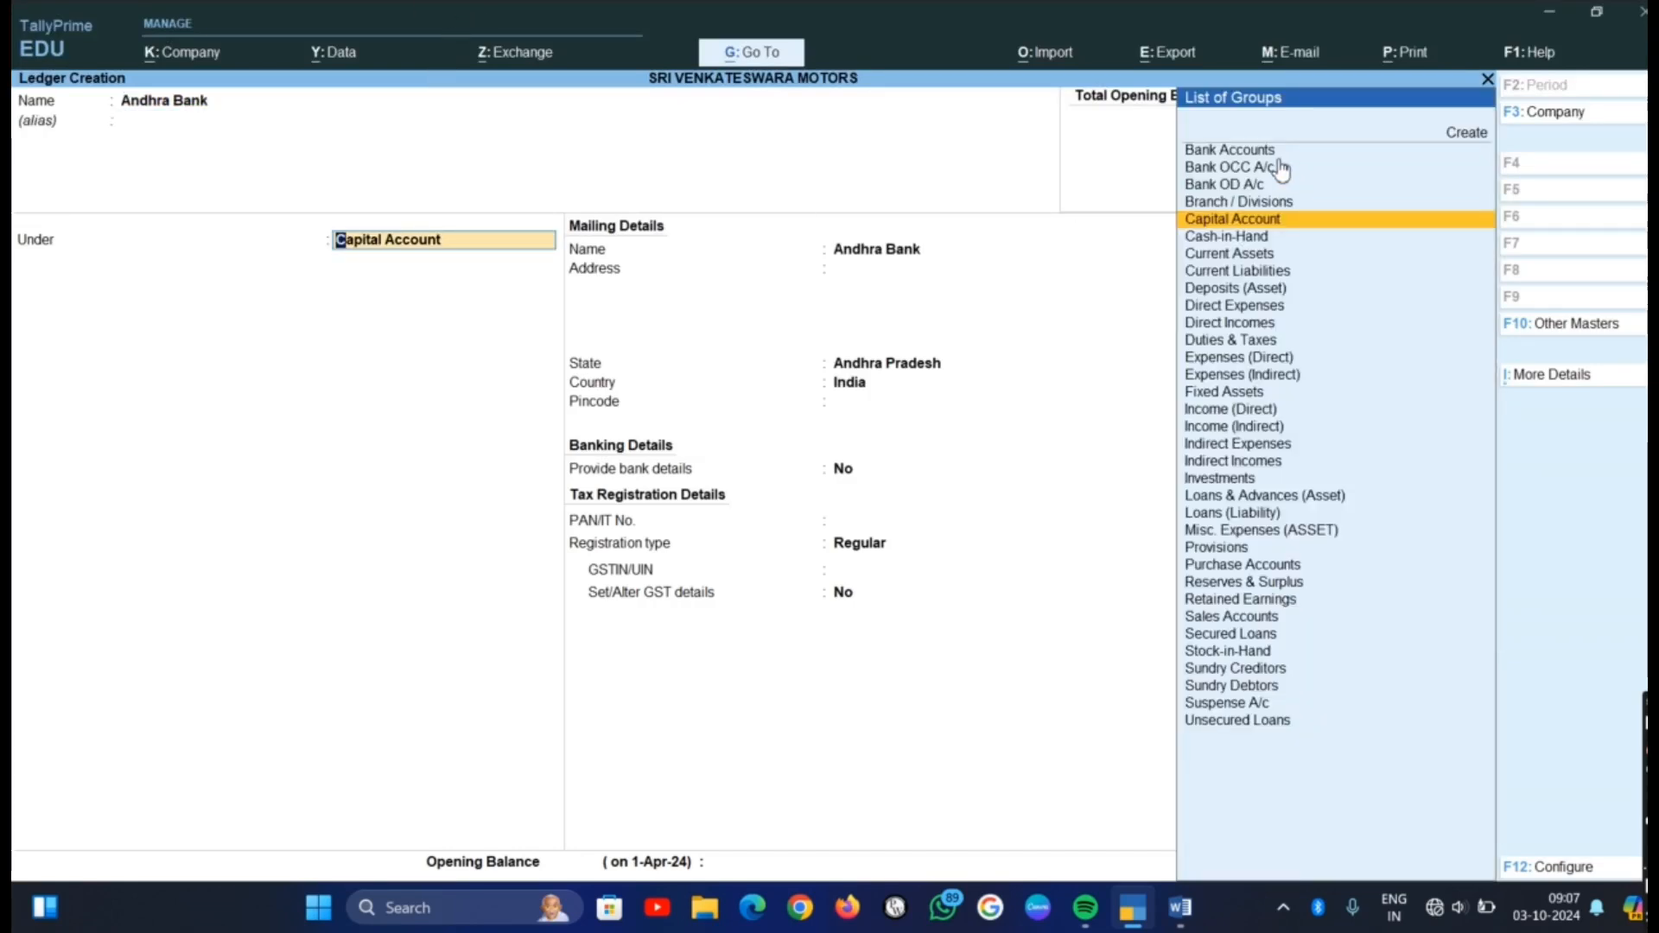
left_click(1241, 152)
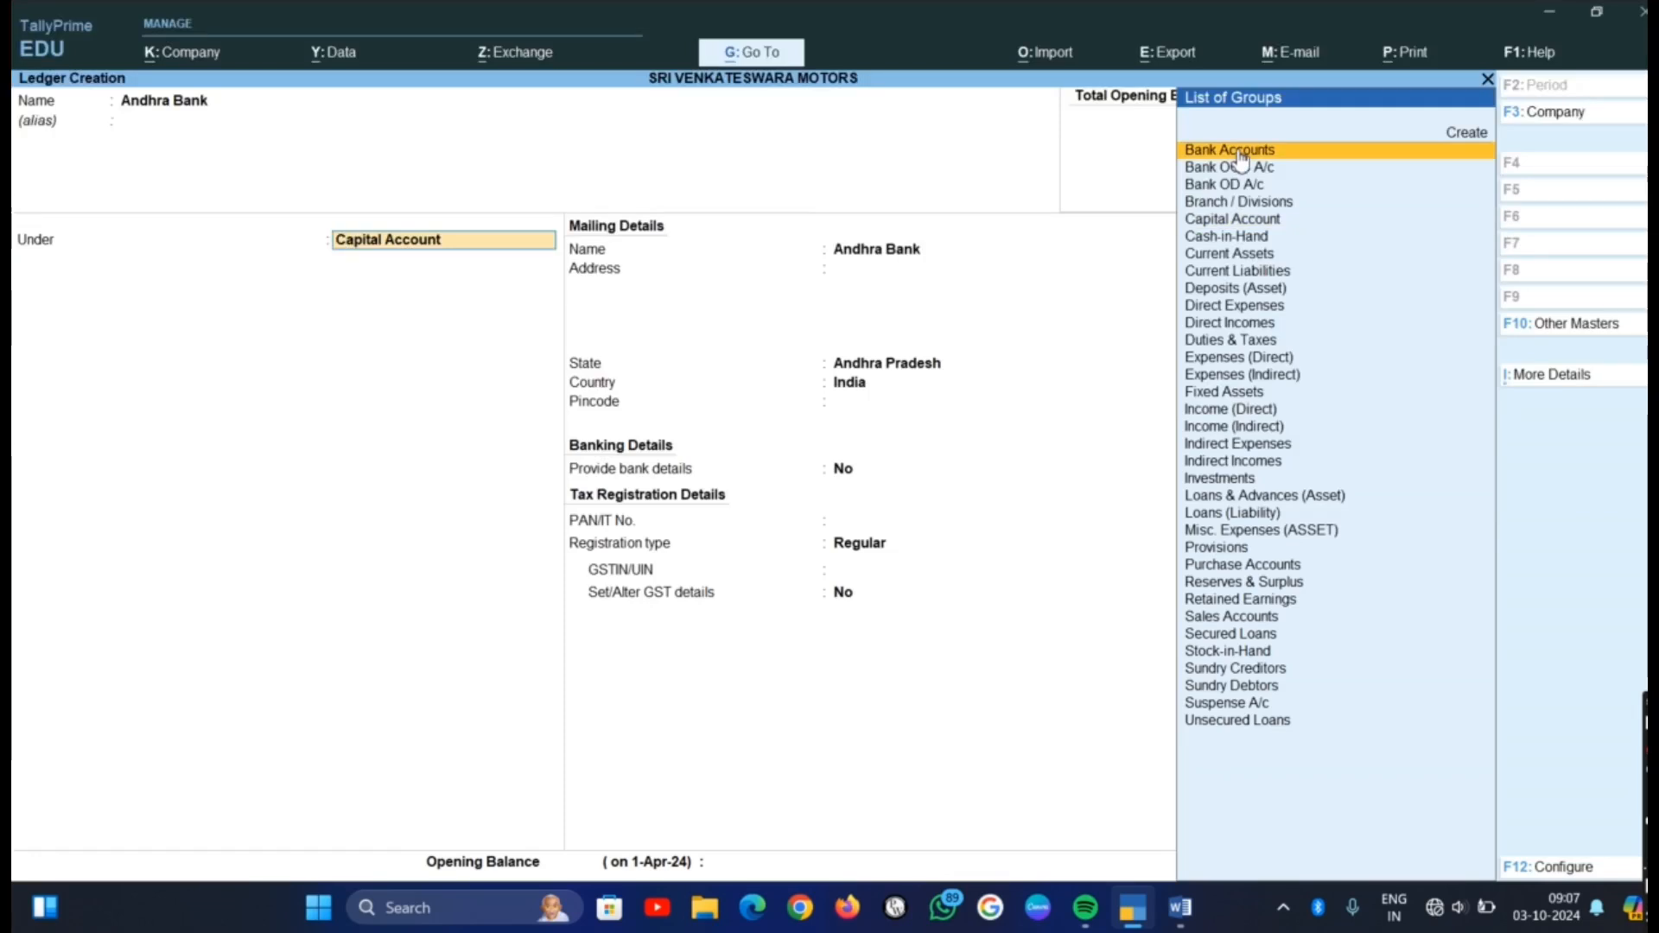
left_click(1241, 152)
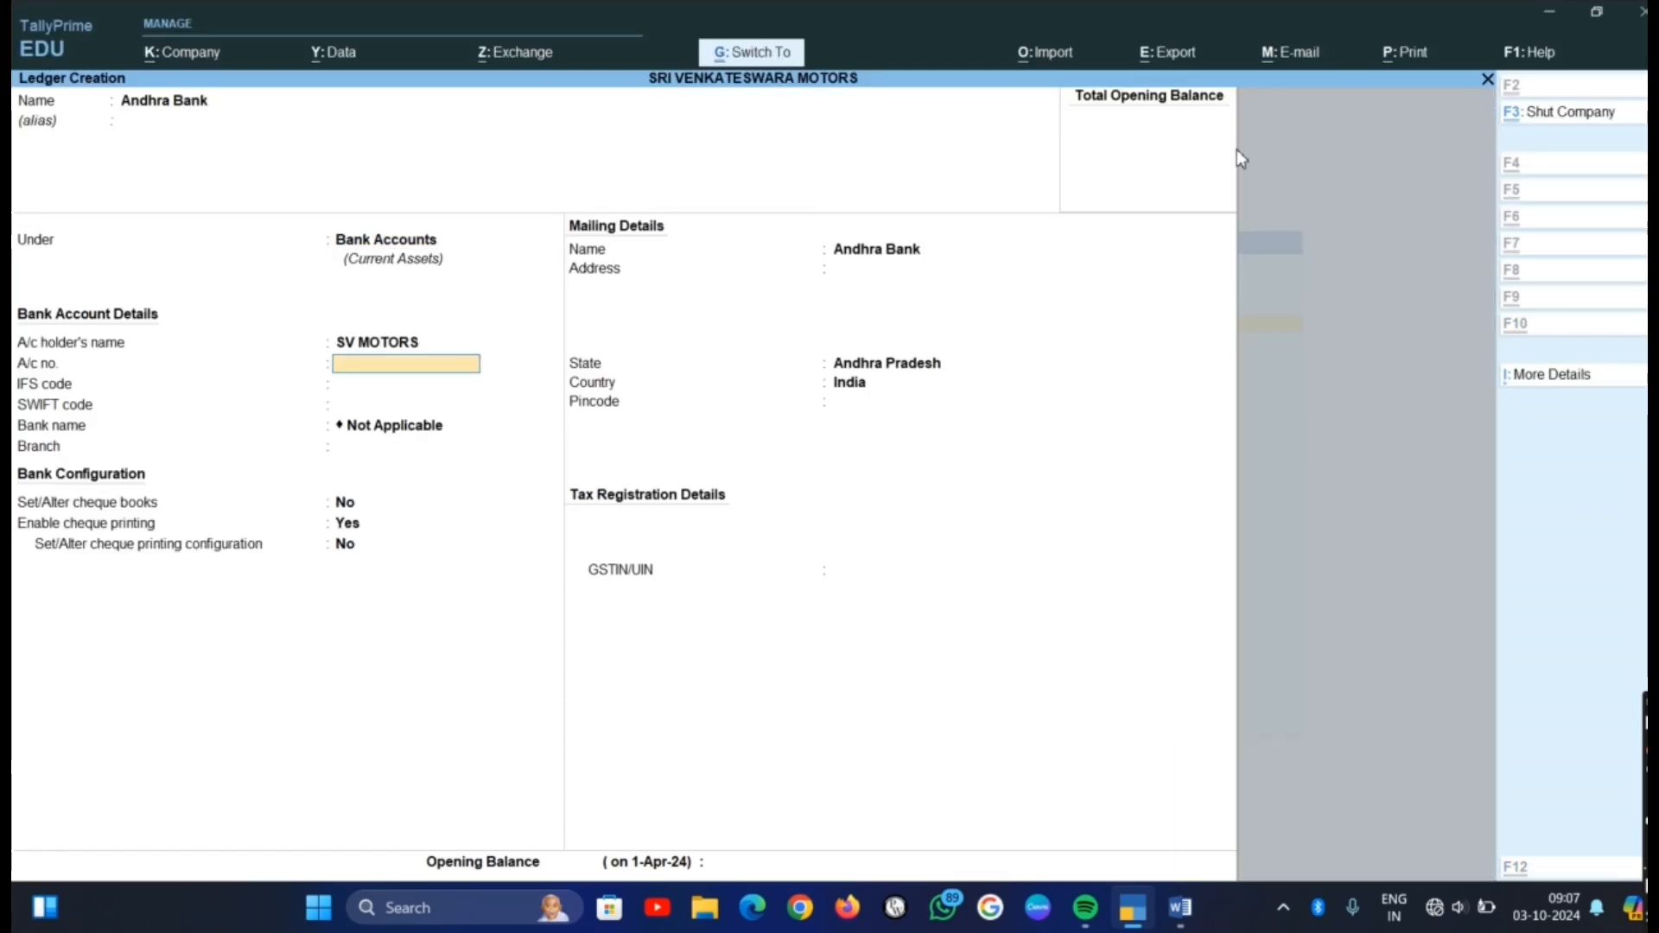
key("Return")
key("Return")
key("Return")
key("Return")
key("Return")
key("Return")
key("Return")
key("Return")
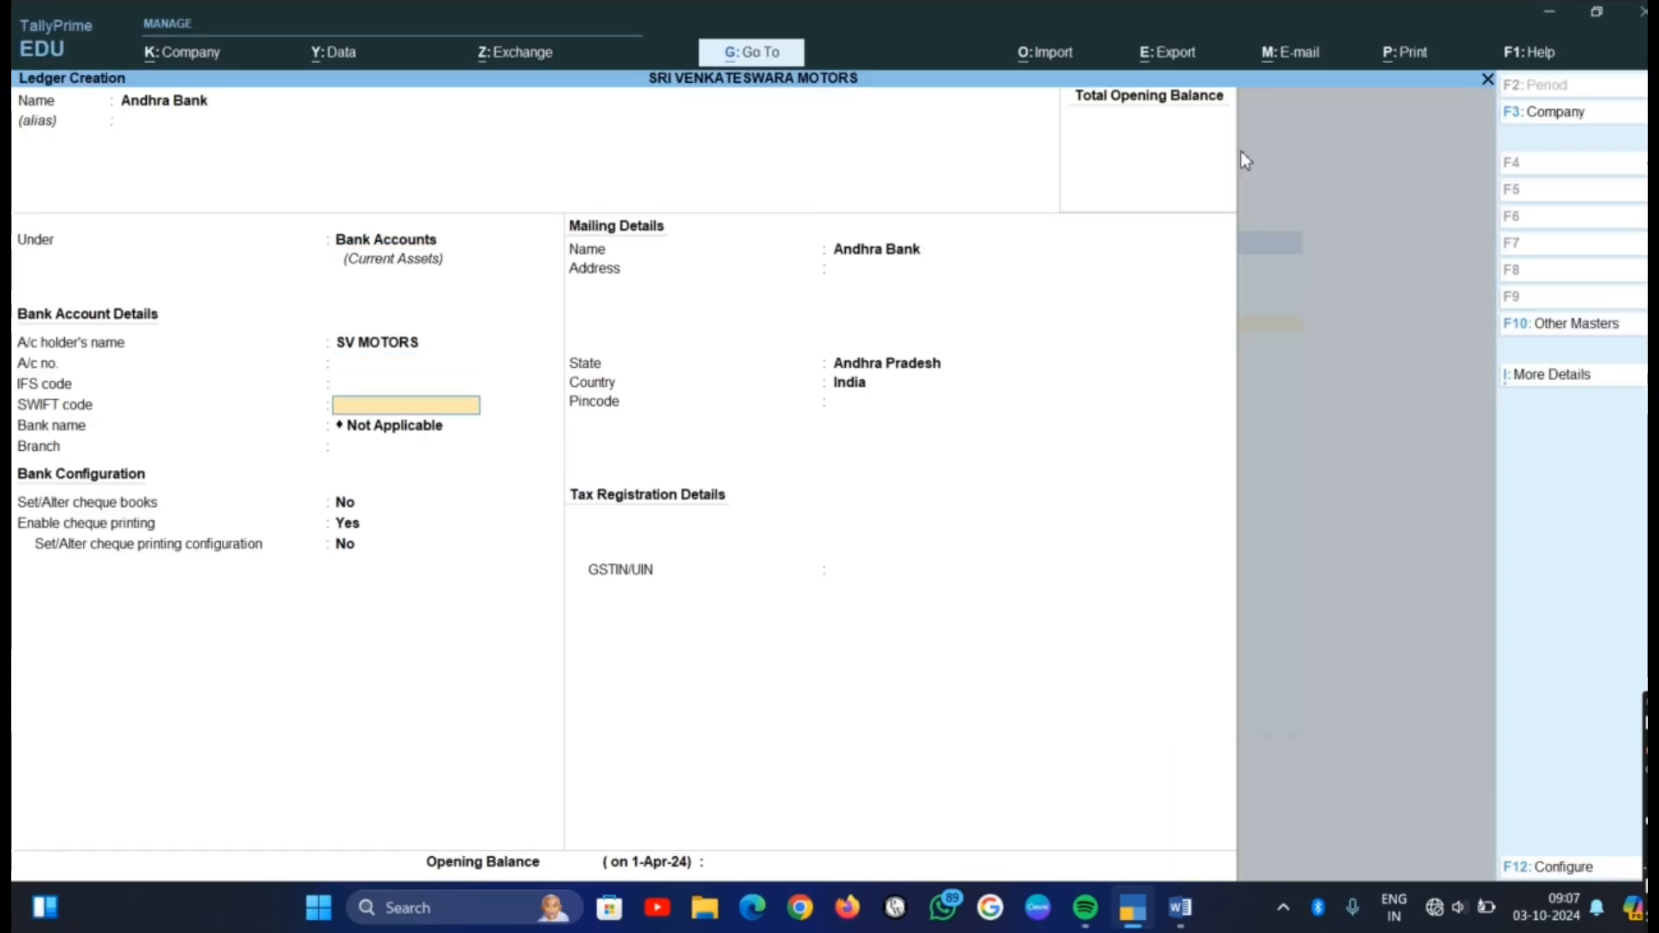
key("Return")
key("Return")
key("Return")
key("Return")
key("Return")
key("Return")
key("Return")
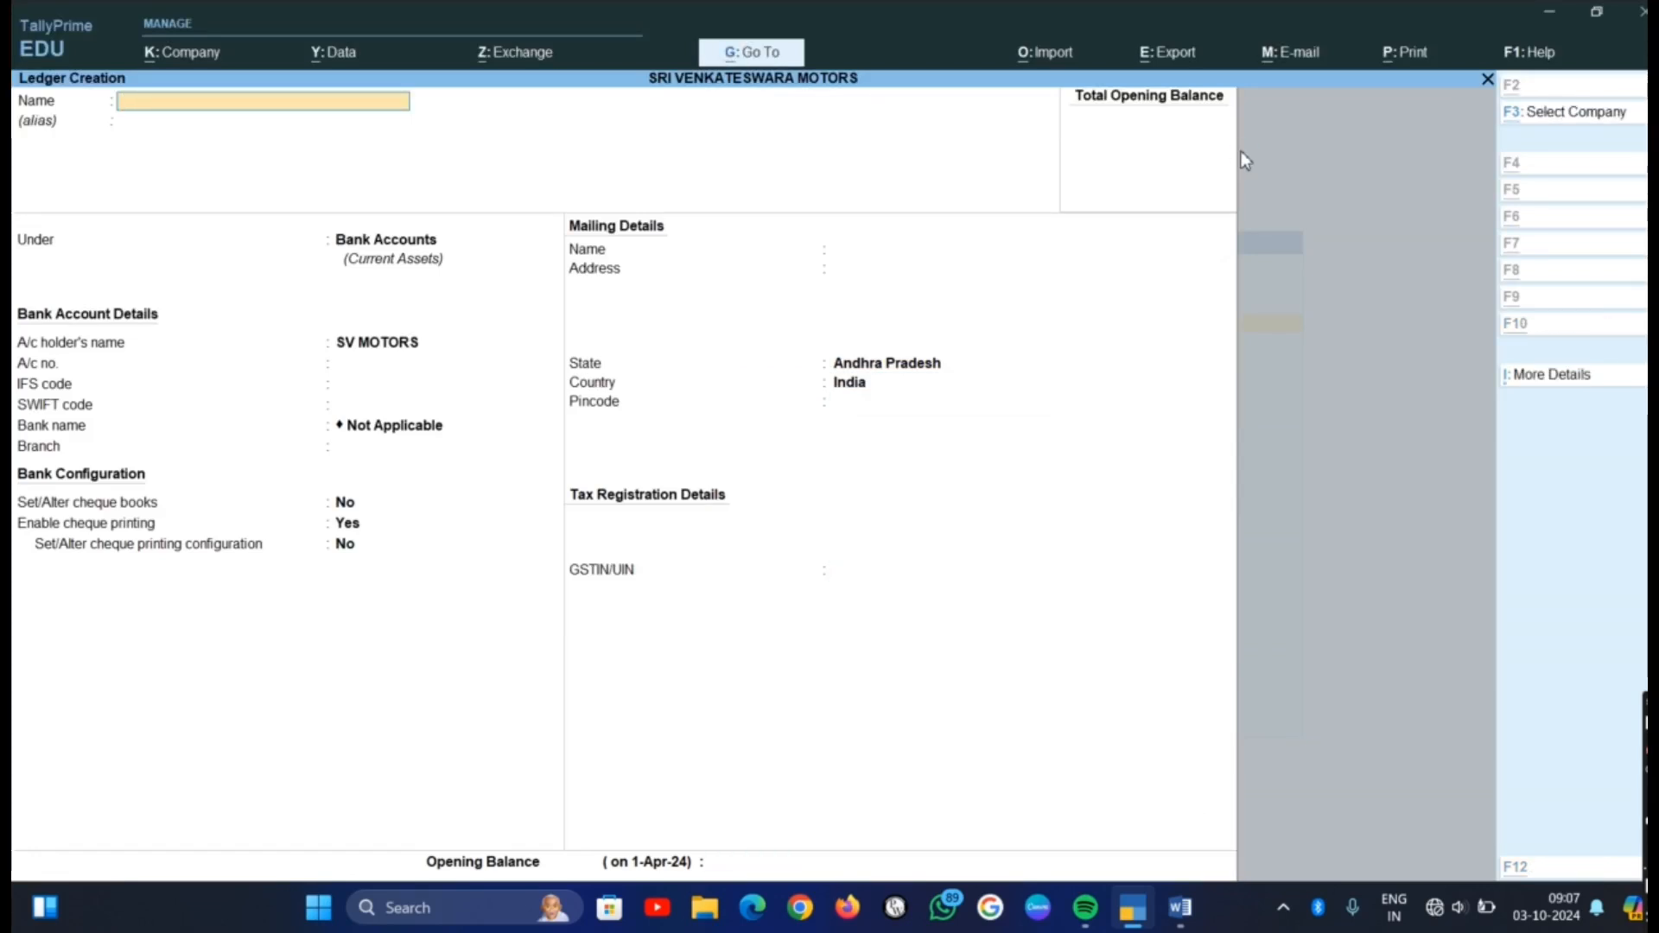
Check the third item in the Word list, then create and save a Purchase ledger under Purchase Accounts in TallyPrime
key("alt+Tab")
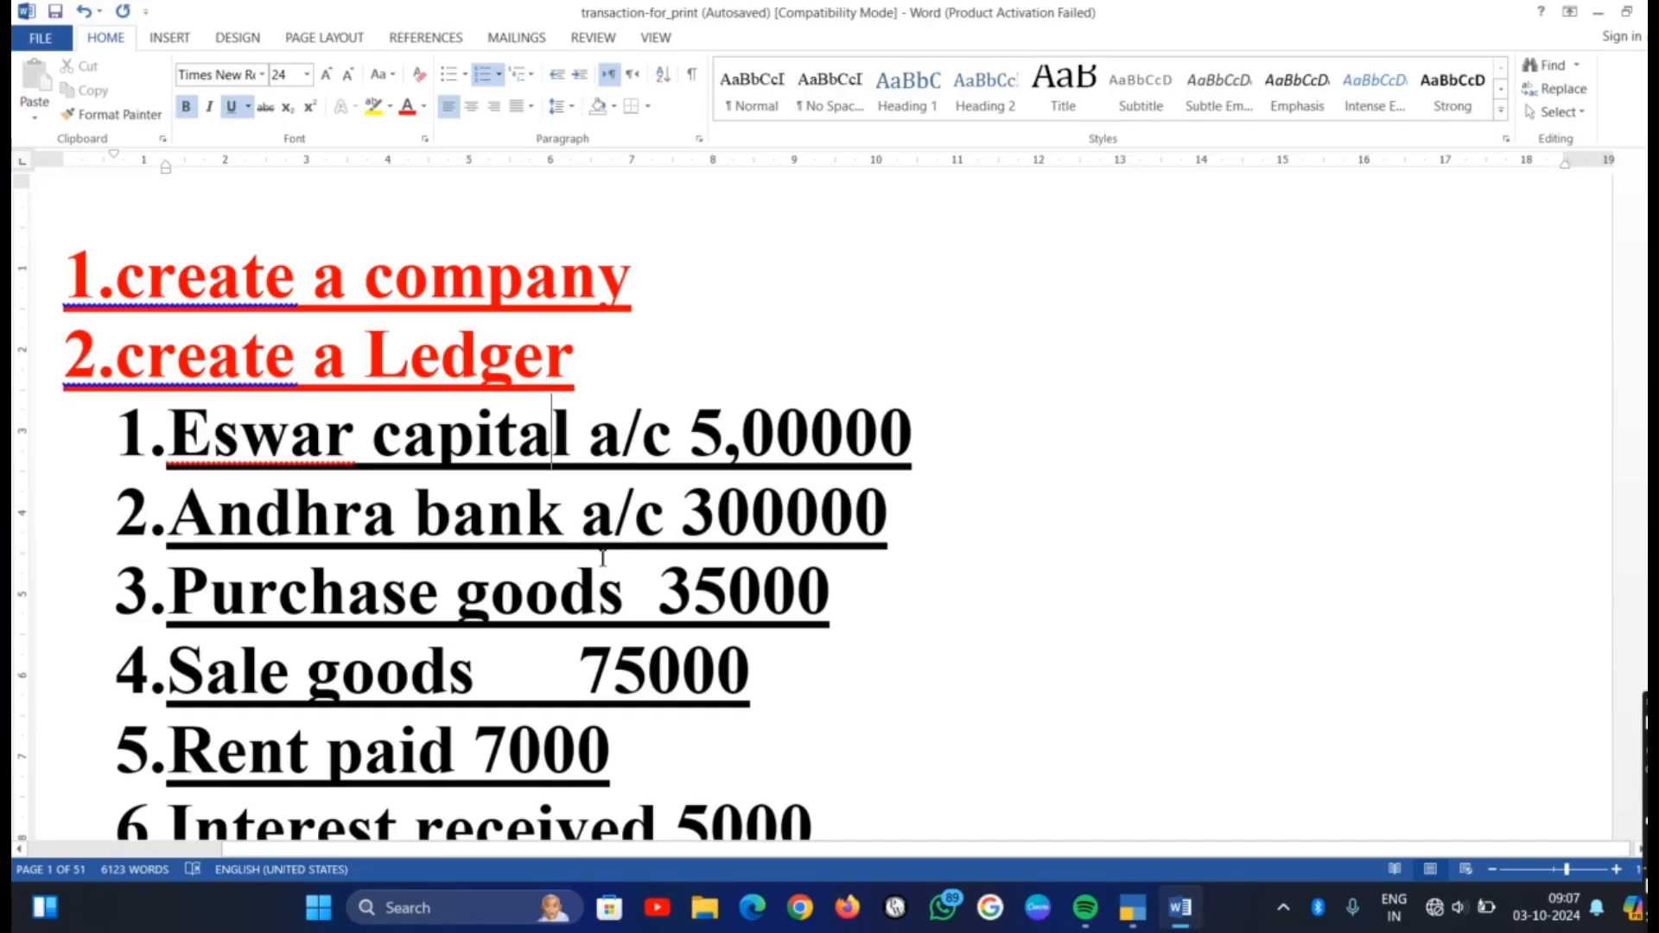
key("alt+Tab")
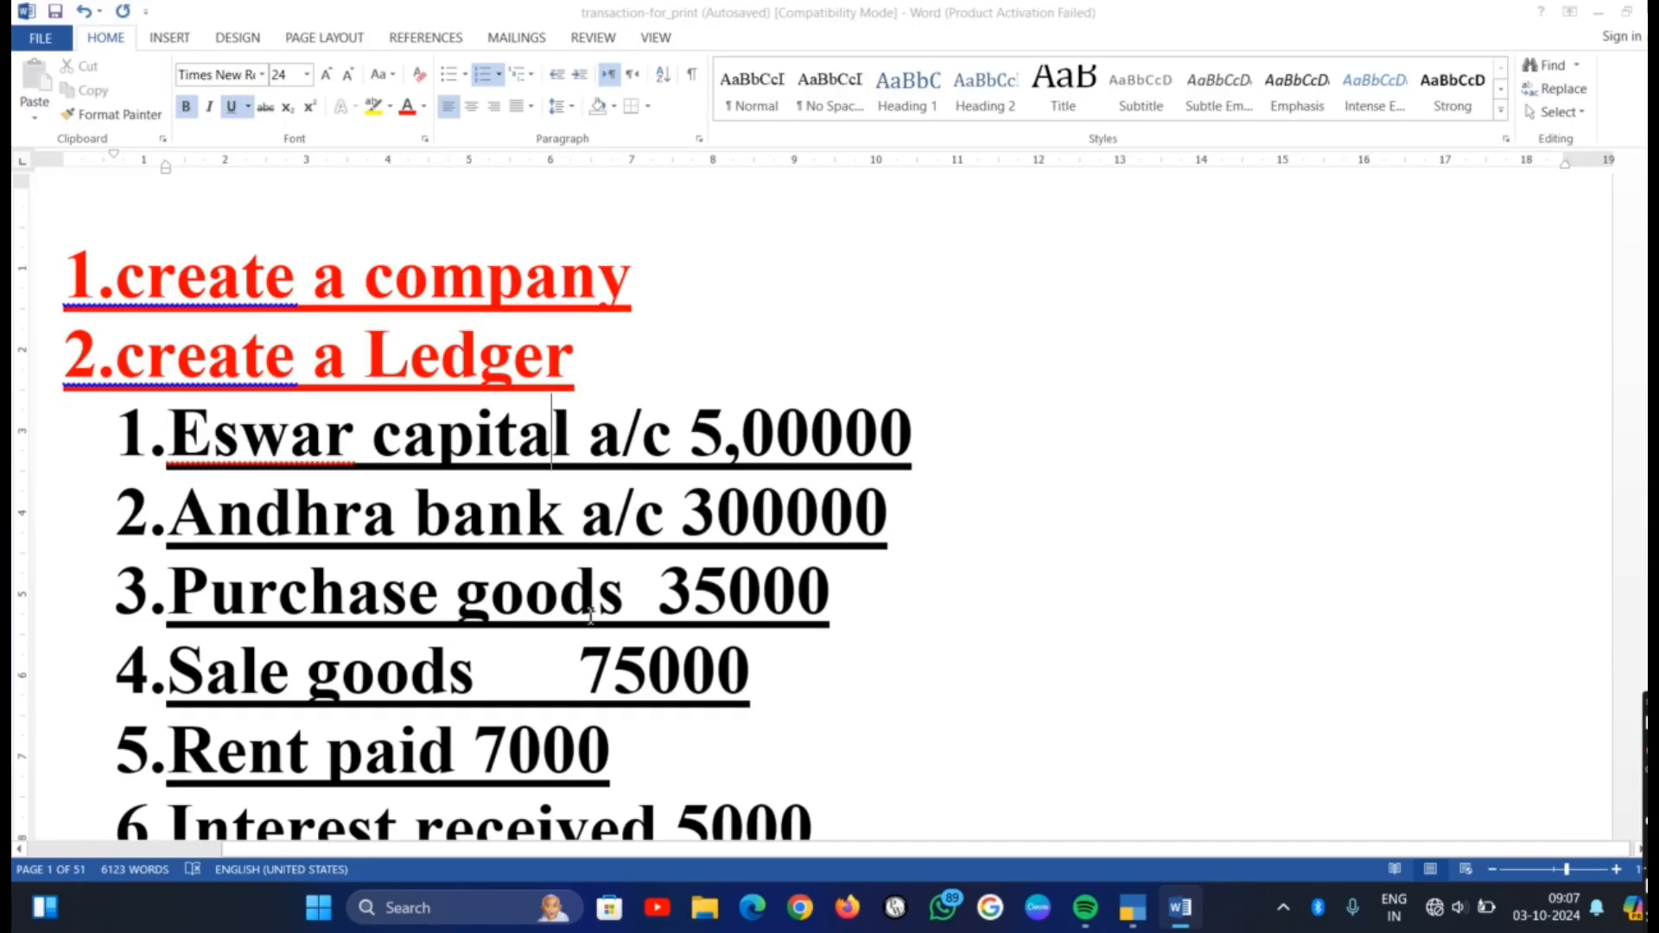
type("Purchase")
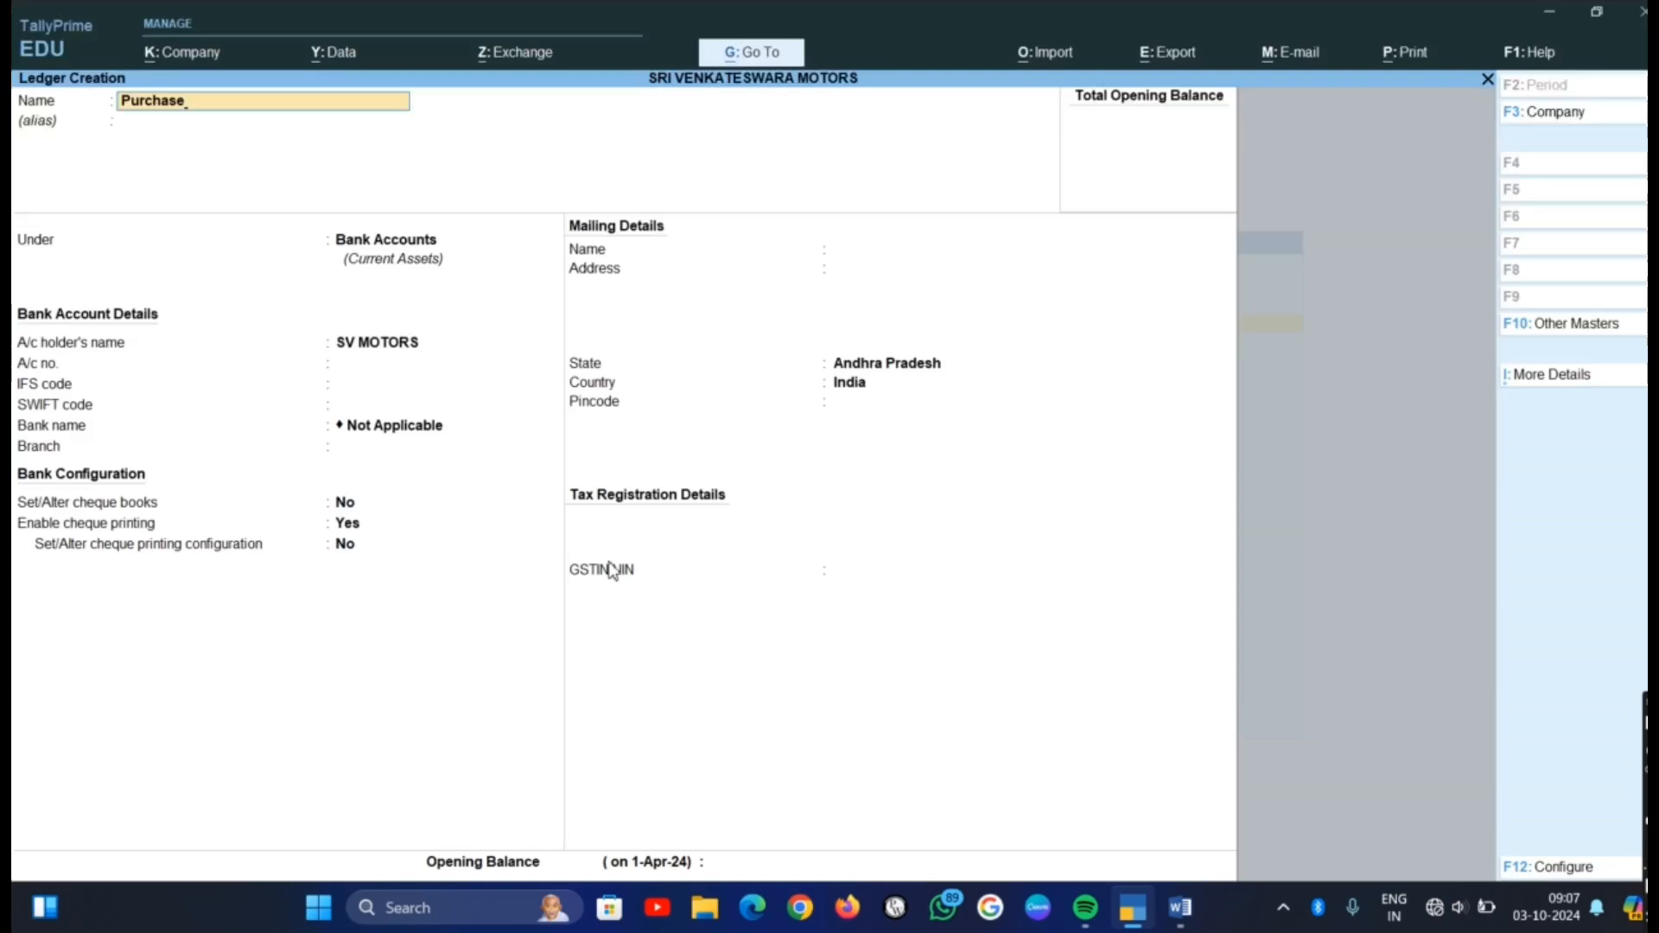
key("Return")
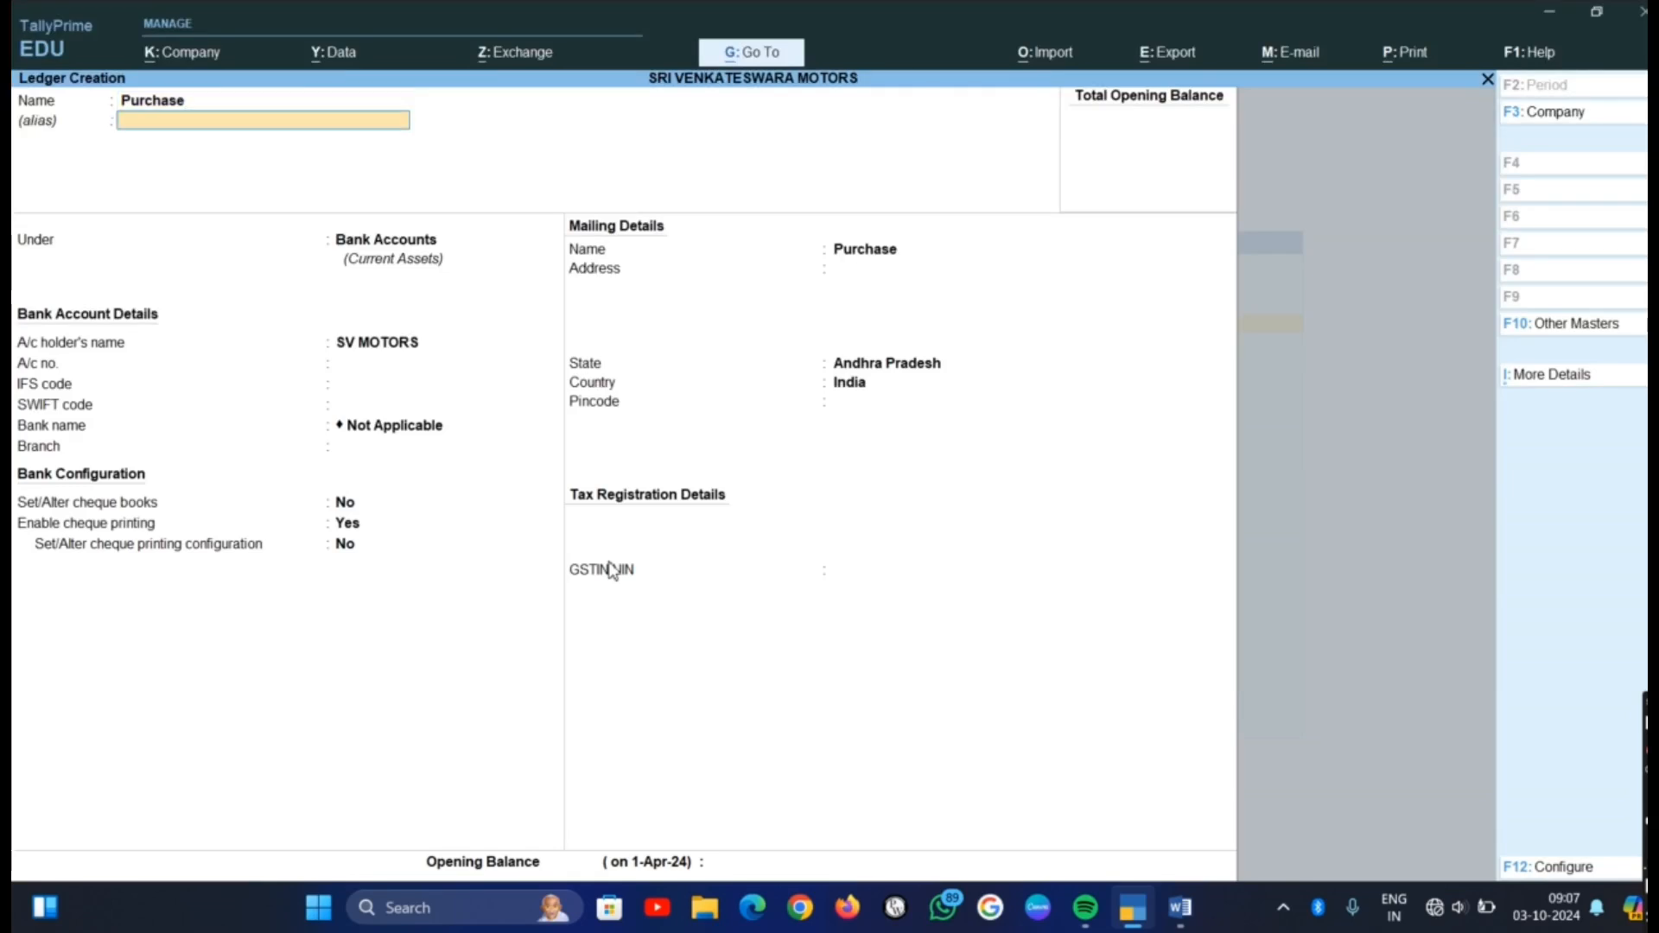
key("Return")
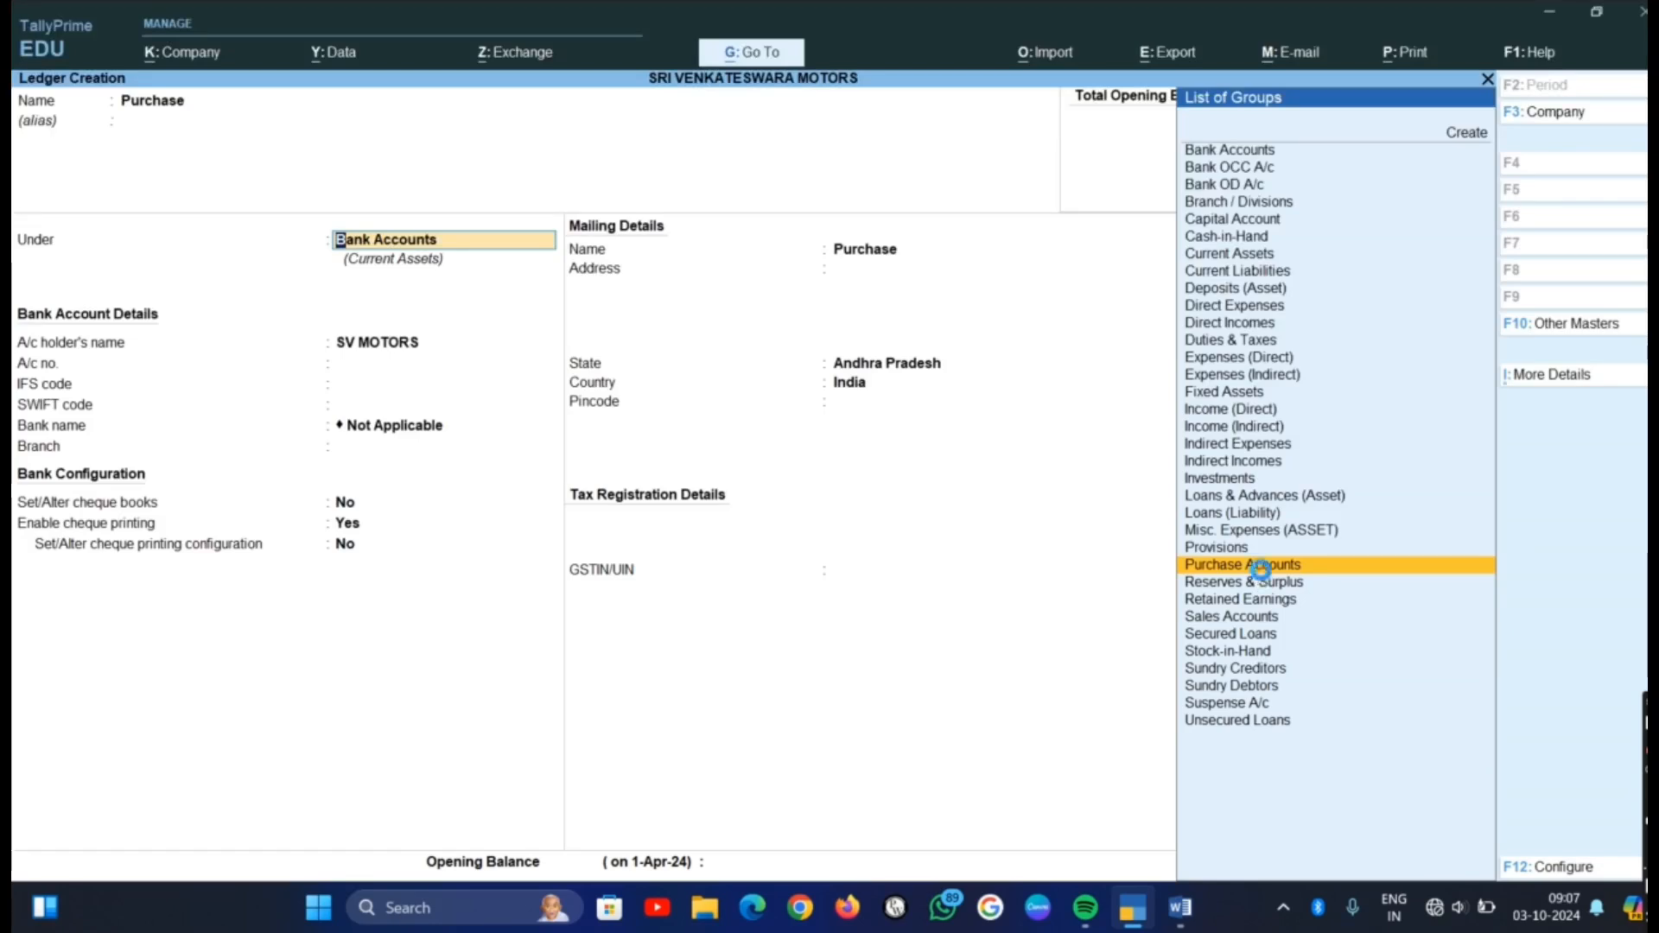
left_click(1260, 567)
key("Return")
key("Return")
key("Return")
key("Return")
key("Return")
key("Return")
key("Return")
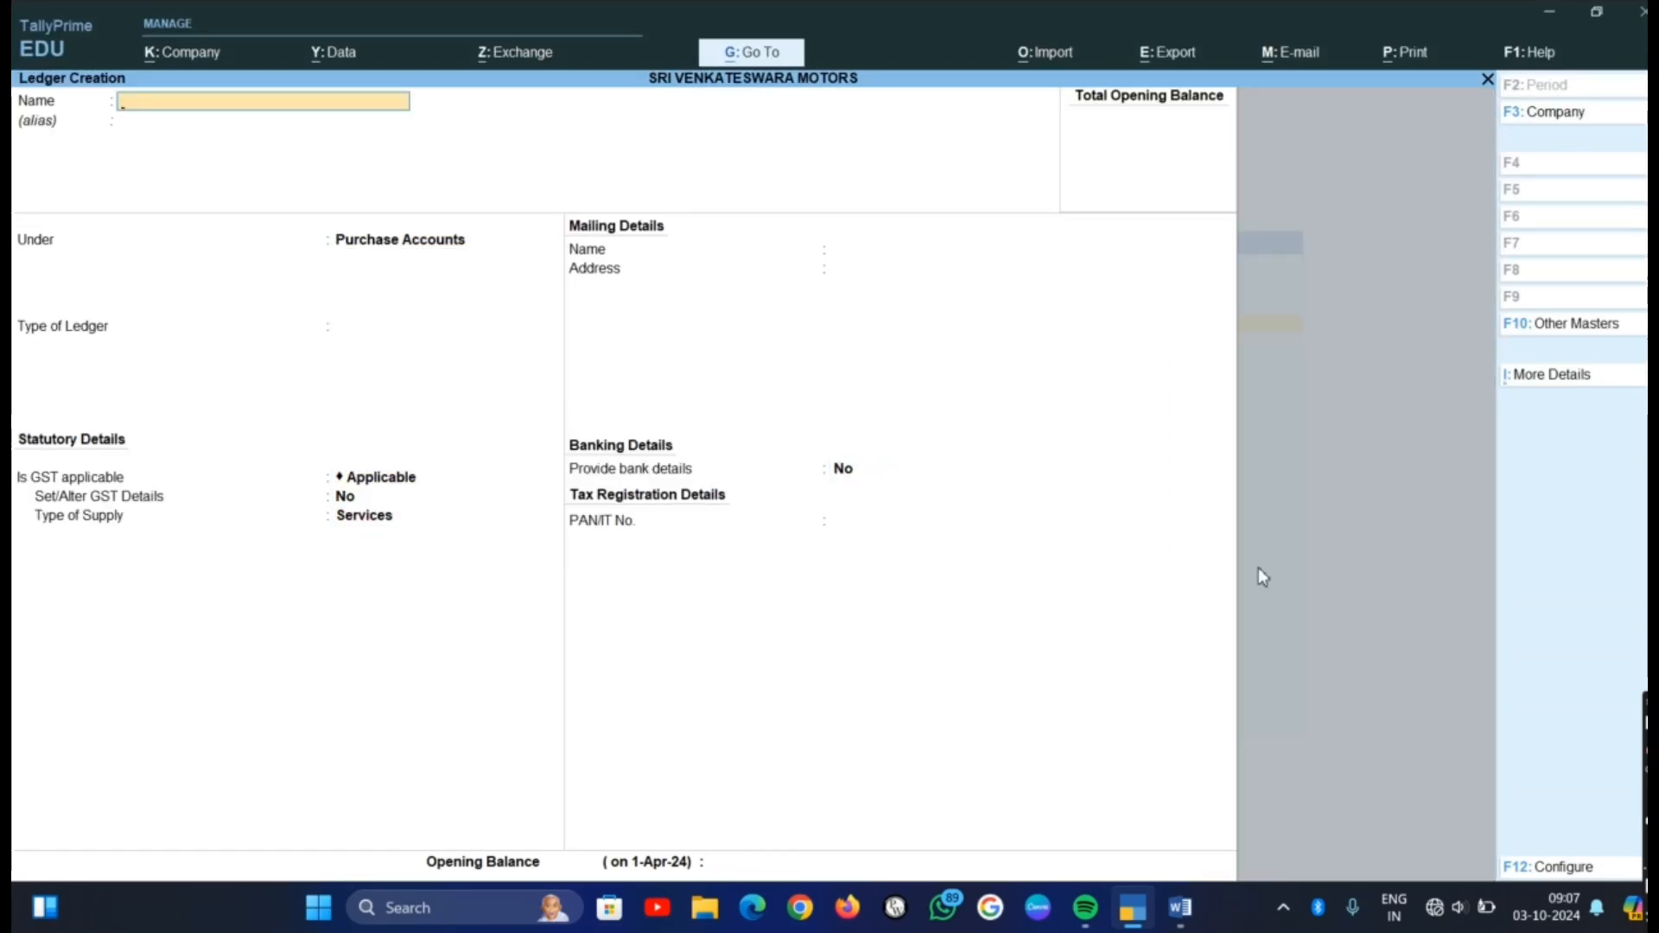
Check the fourth item in the Word list, then create and save a Sales ledger under Sales Accounts in TallyPrime, keeping the default details
key("alt+Tab")
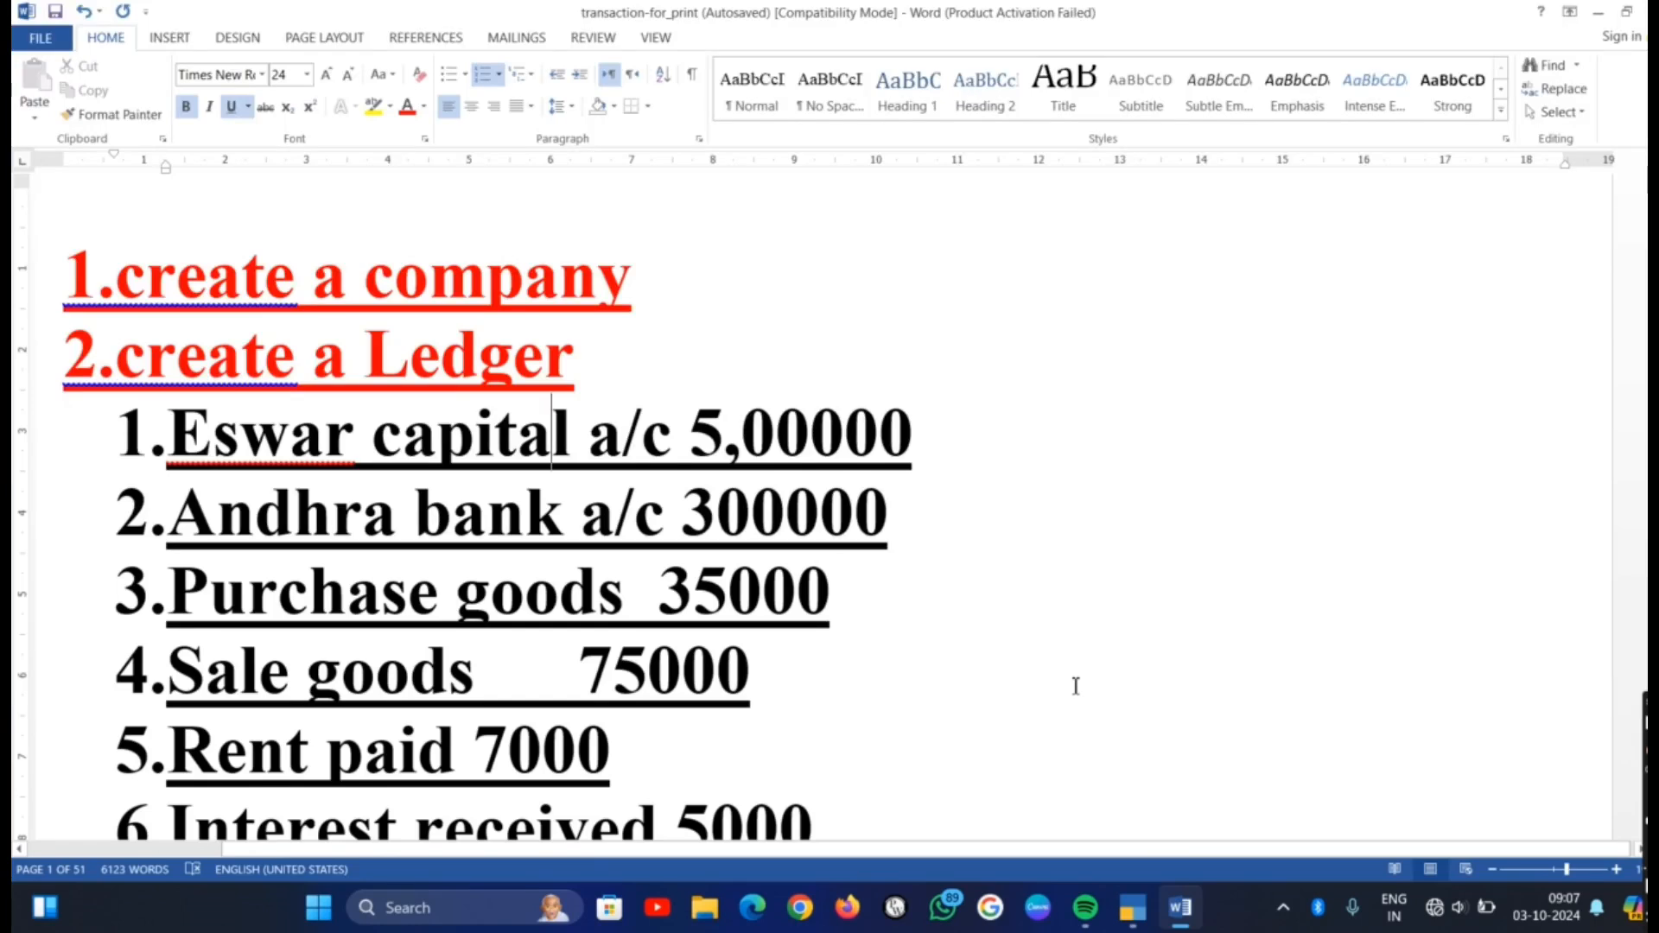
key("alt+Tab")
type("Sale")
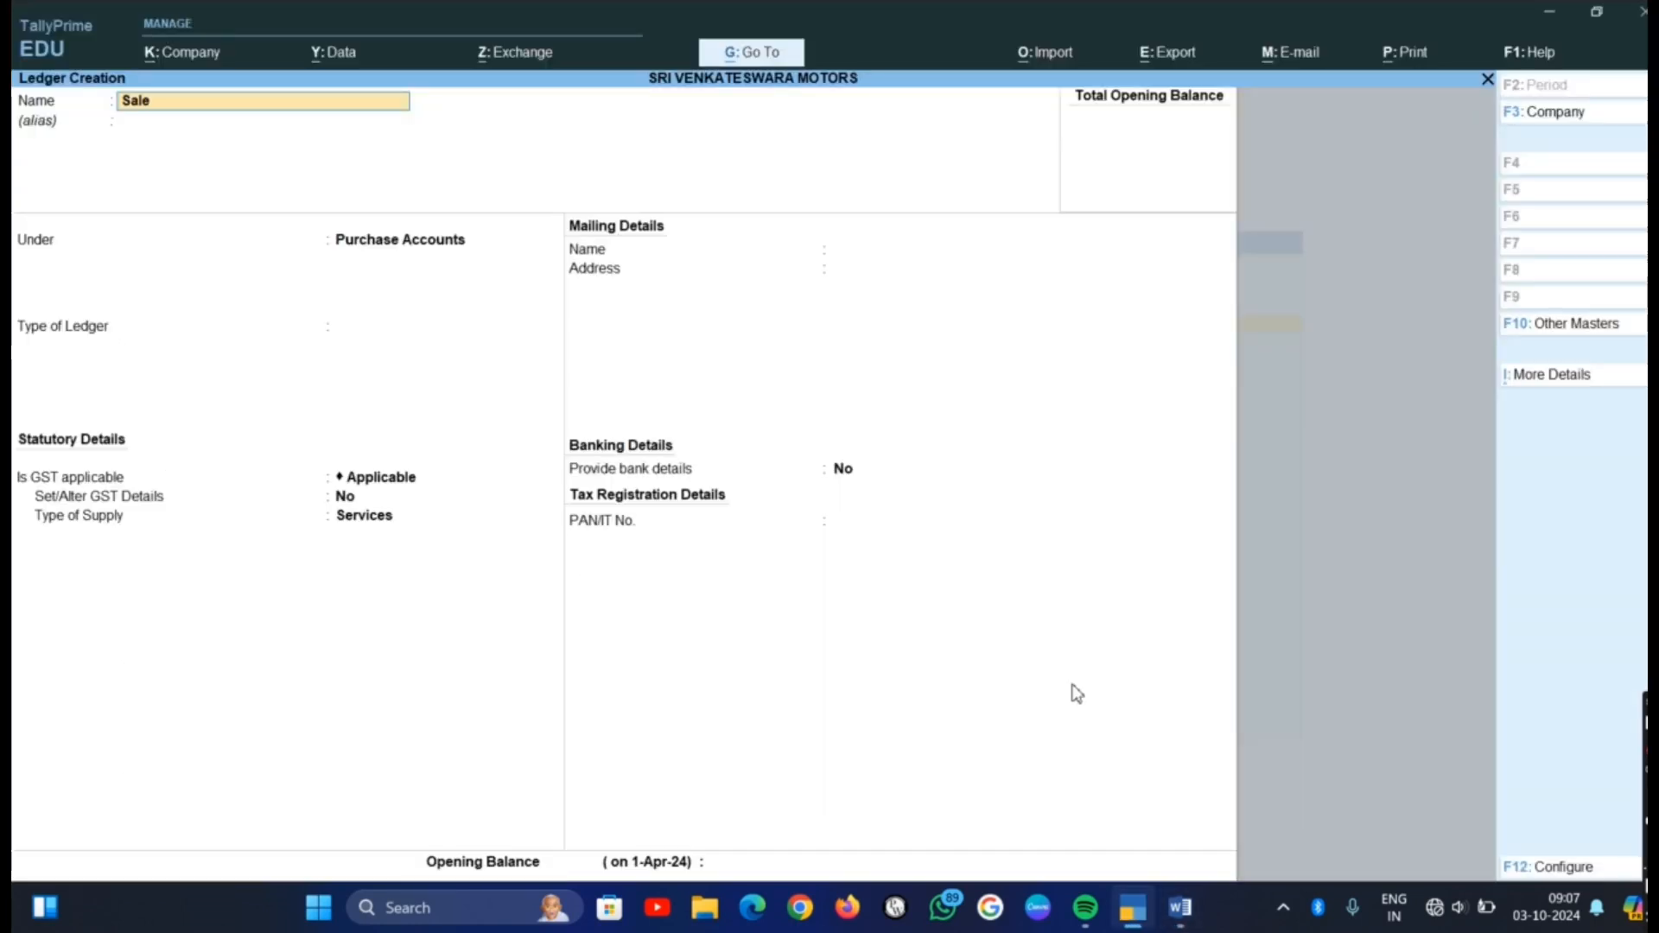
type("s")
key("Return")
type("S")
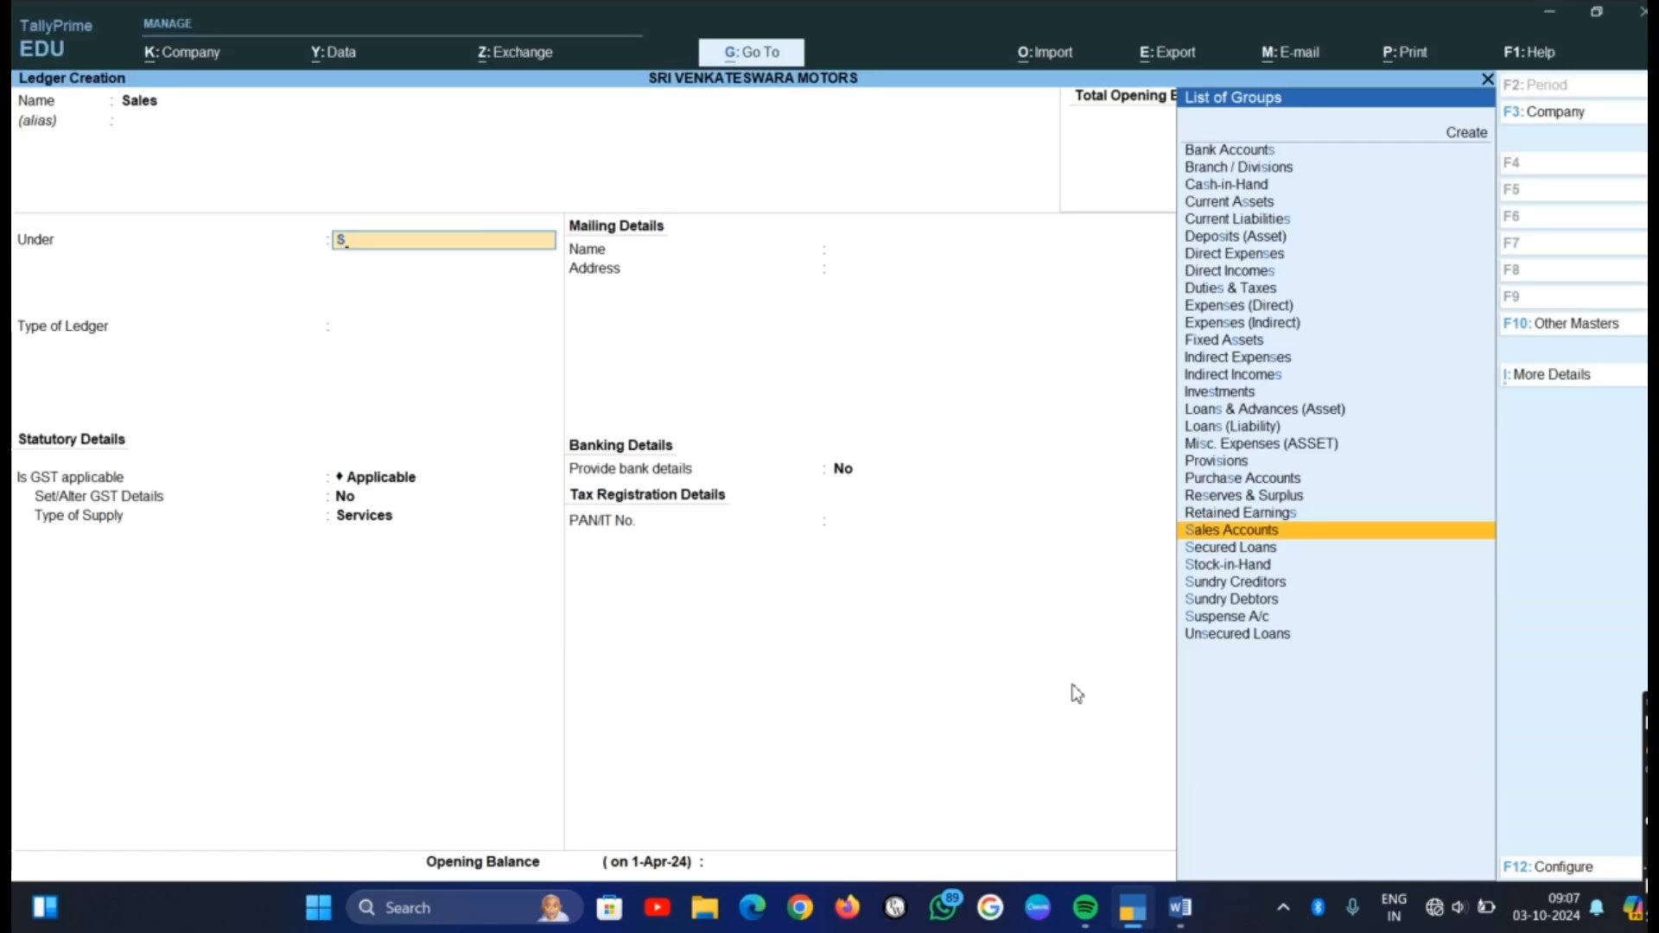
key("Return")
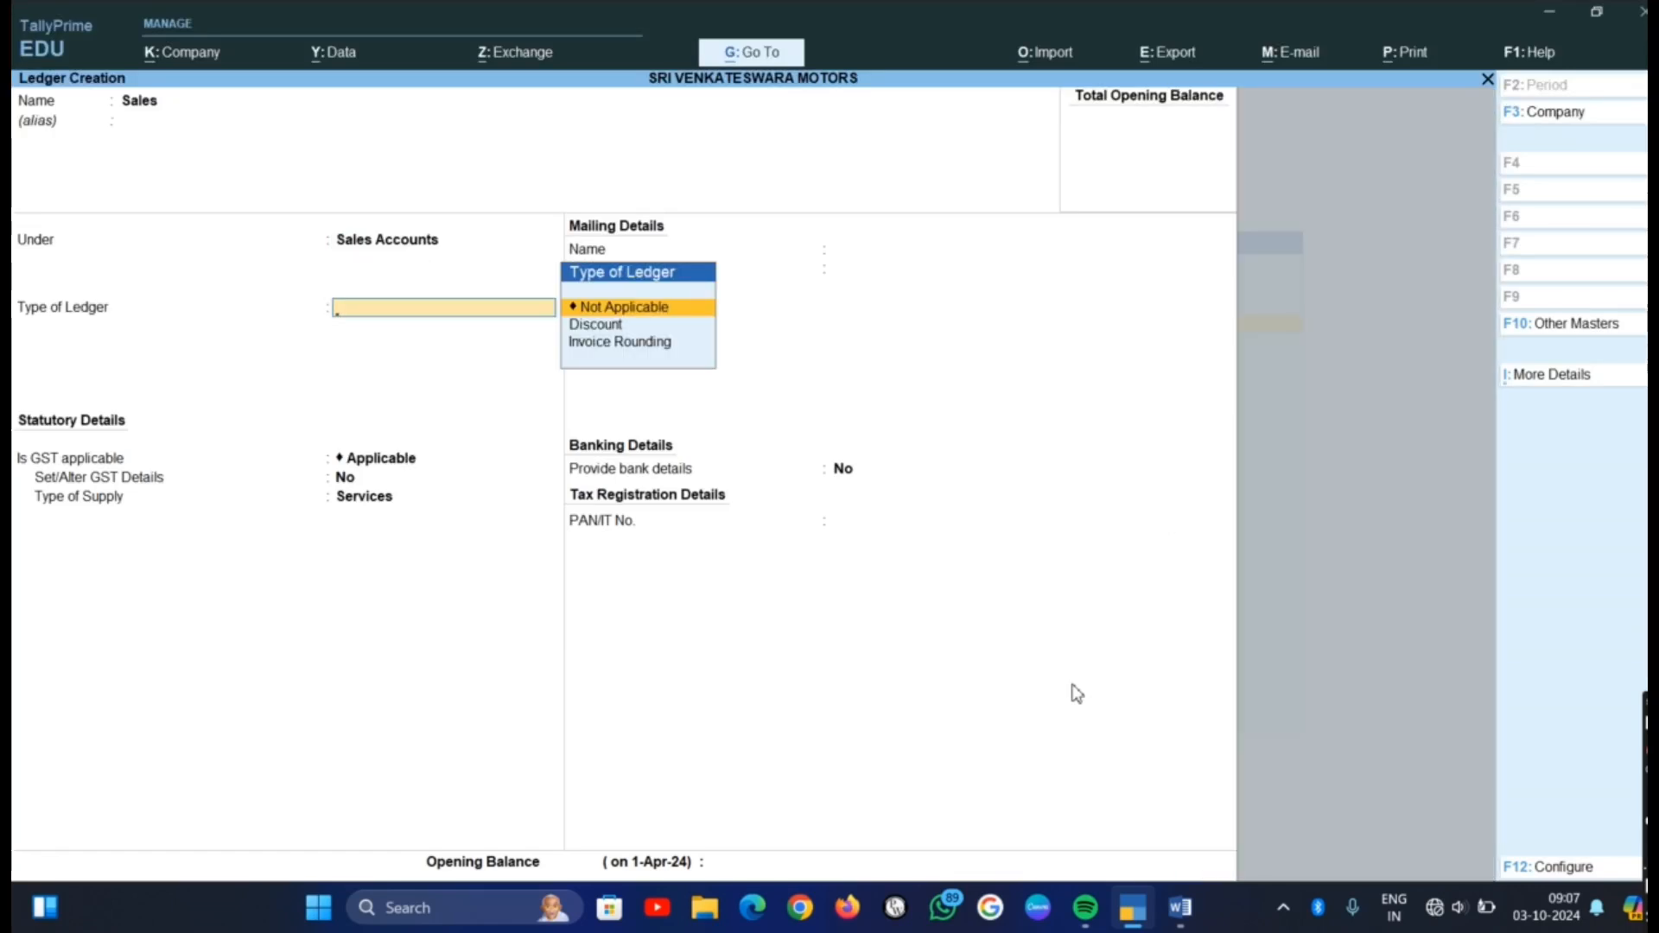
key("Return")
key("Return")
key("Return")
key("Return")
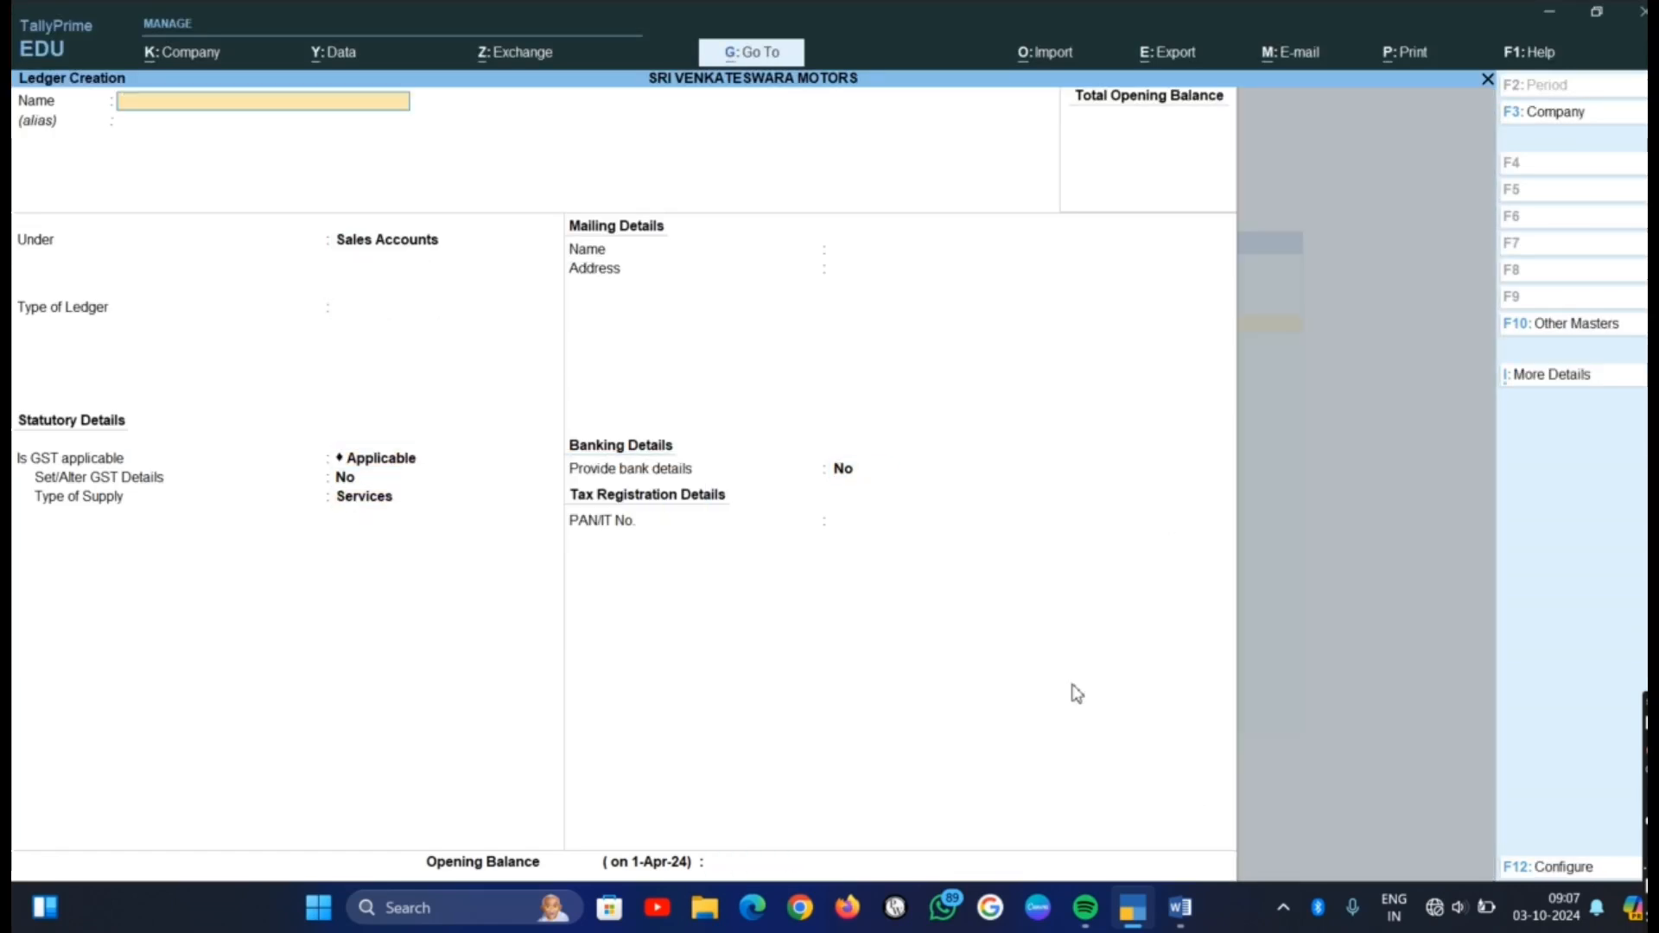
Check the fifth item in the Word list, then create and save a Rent Paid ledger under Indirect Expenses in TallyPrime, with ledger type Not Applicable
key("alt+Tab")
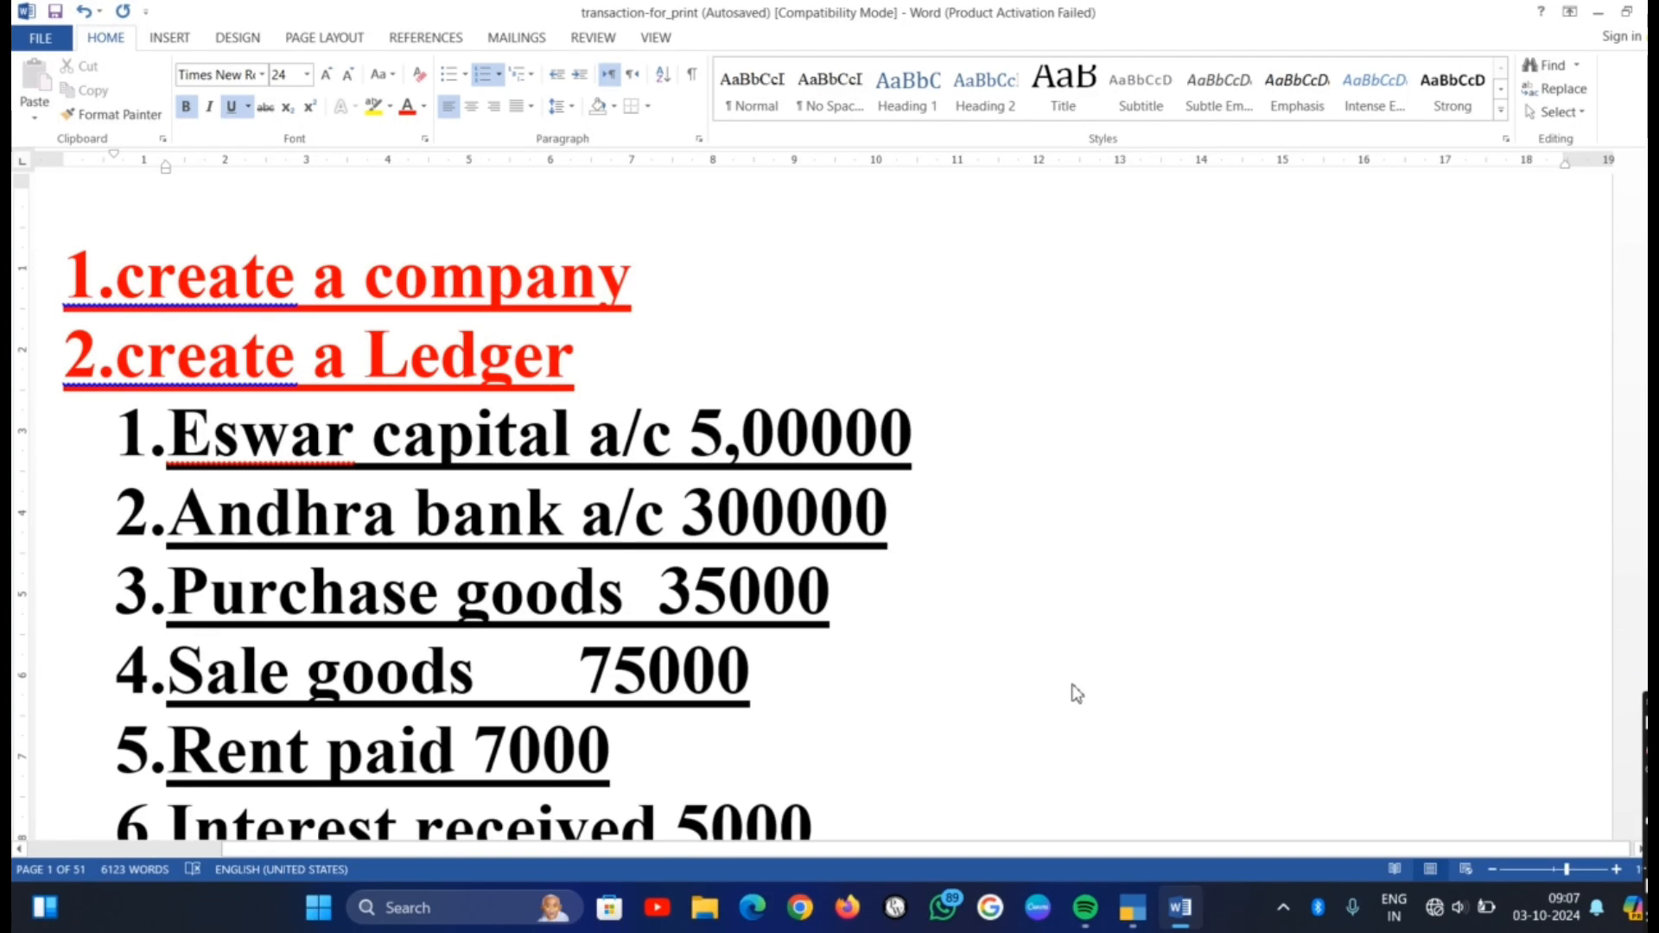
key("alt+Tab")
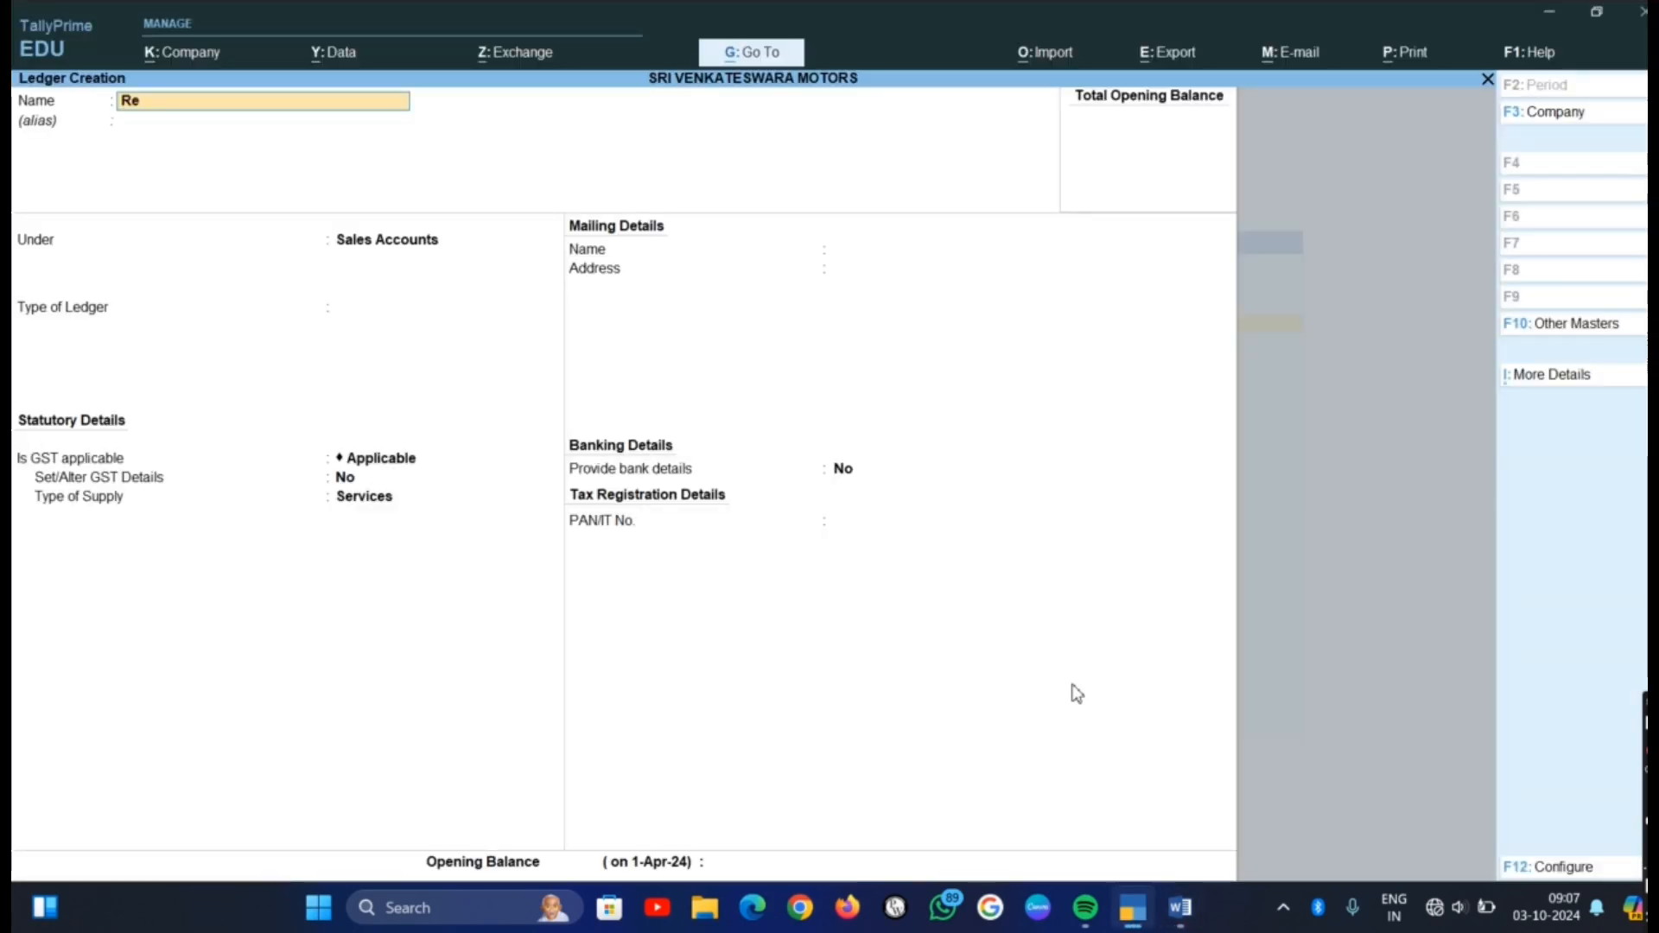
type("Rent Paid")
key("Return")
key("Return")
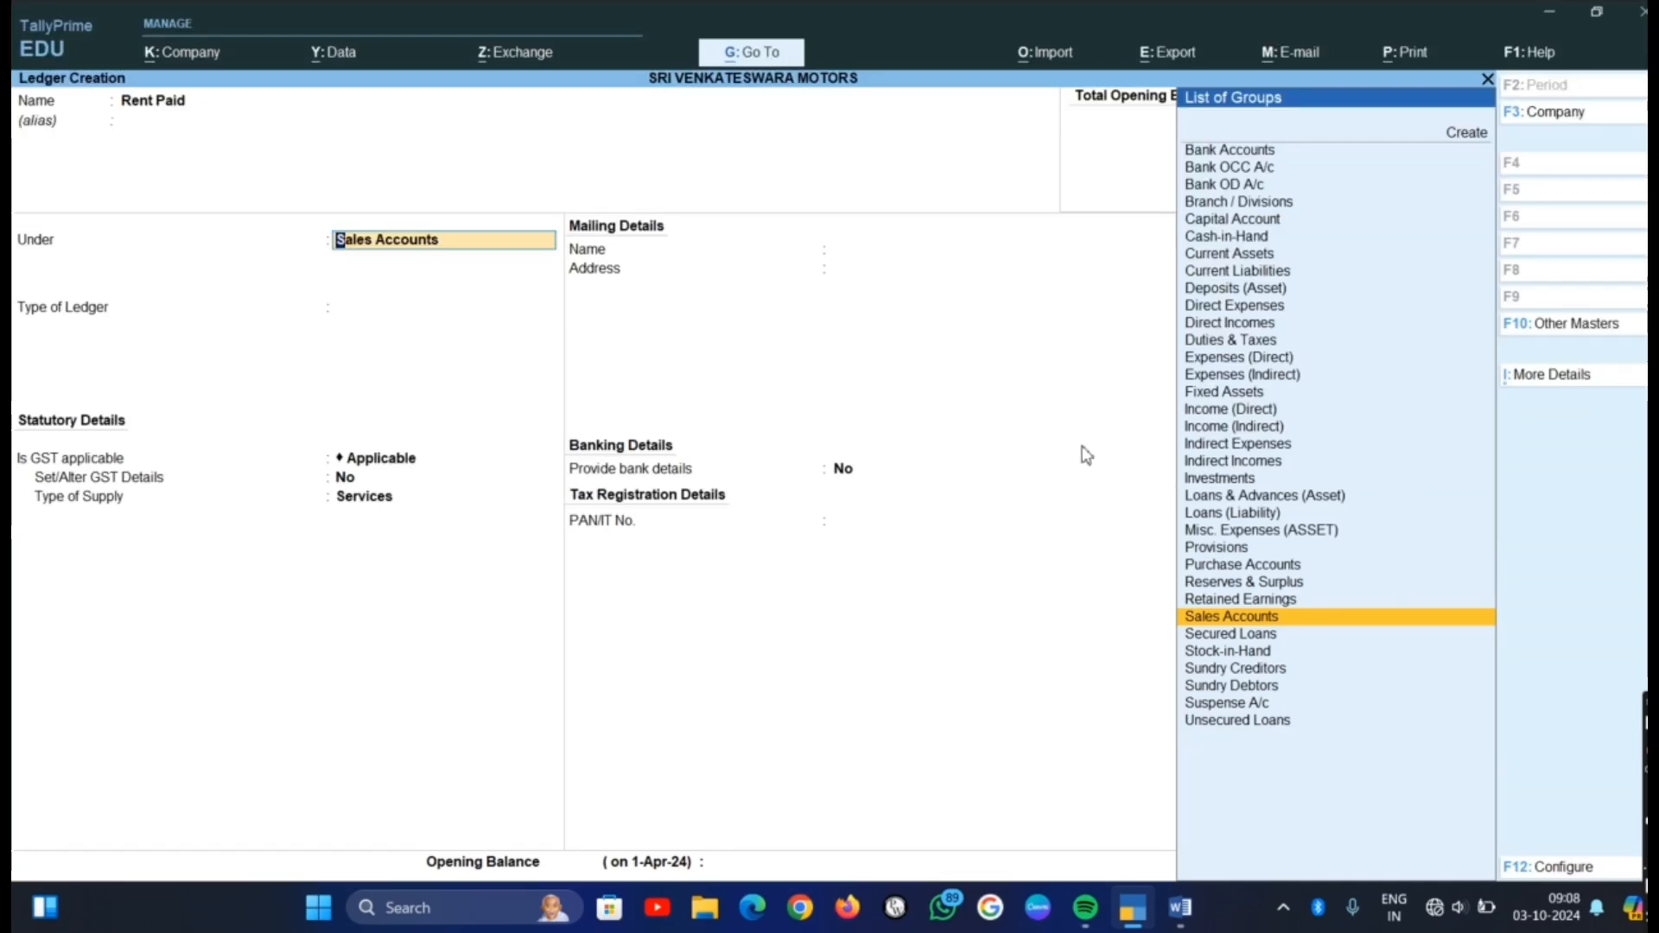
left_click(1214, 445)
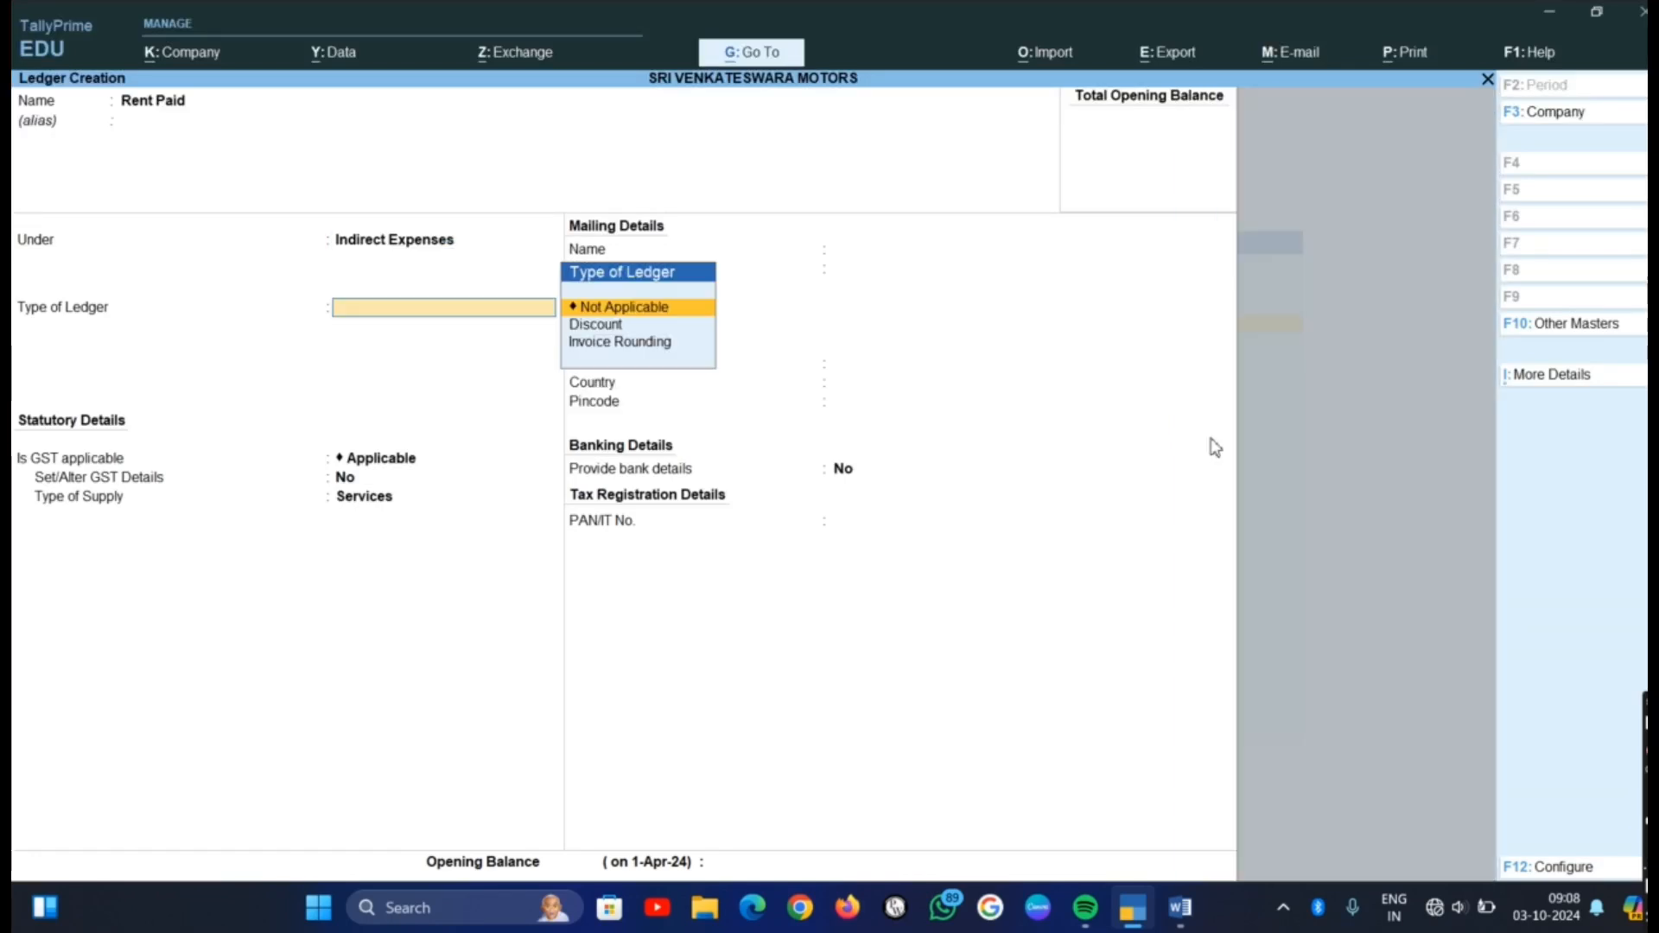
key("Return")
key("Return")
key("Return")
key("Return")
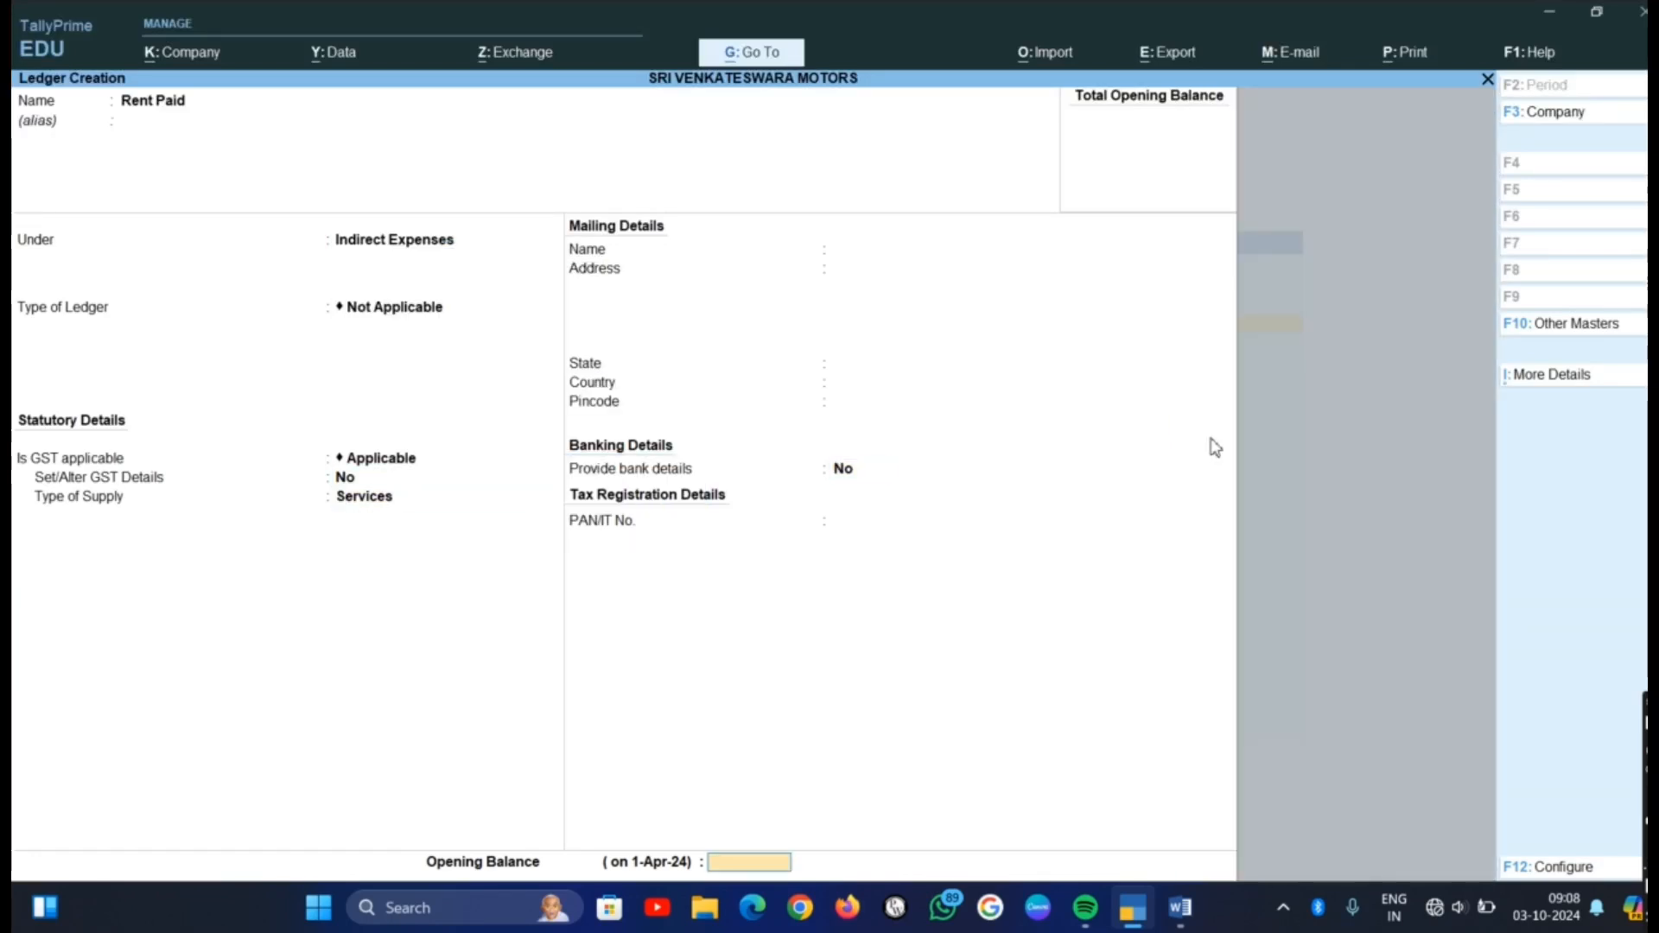
key("Return")
key("Return")
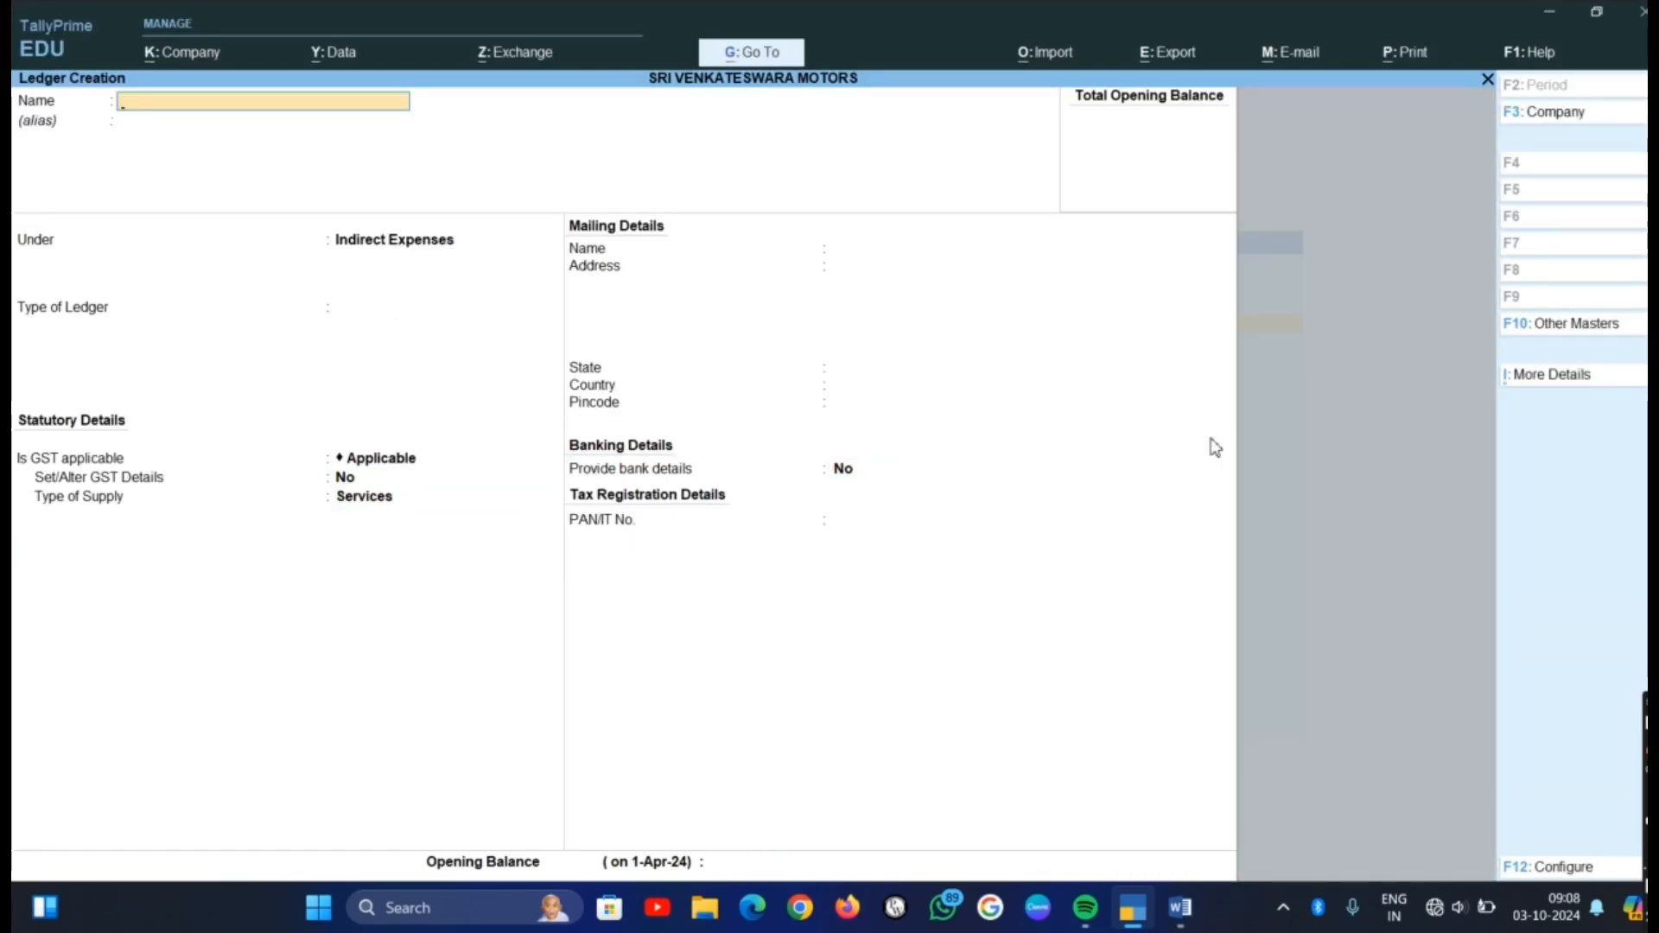
Check the sixth item in the Word list, then return to TallyPrime and name the new ledger Interest Received
key("alt+Tab")
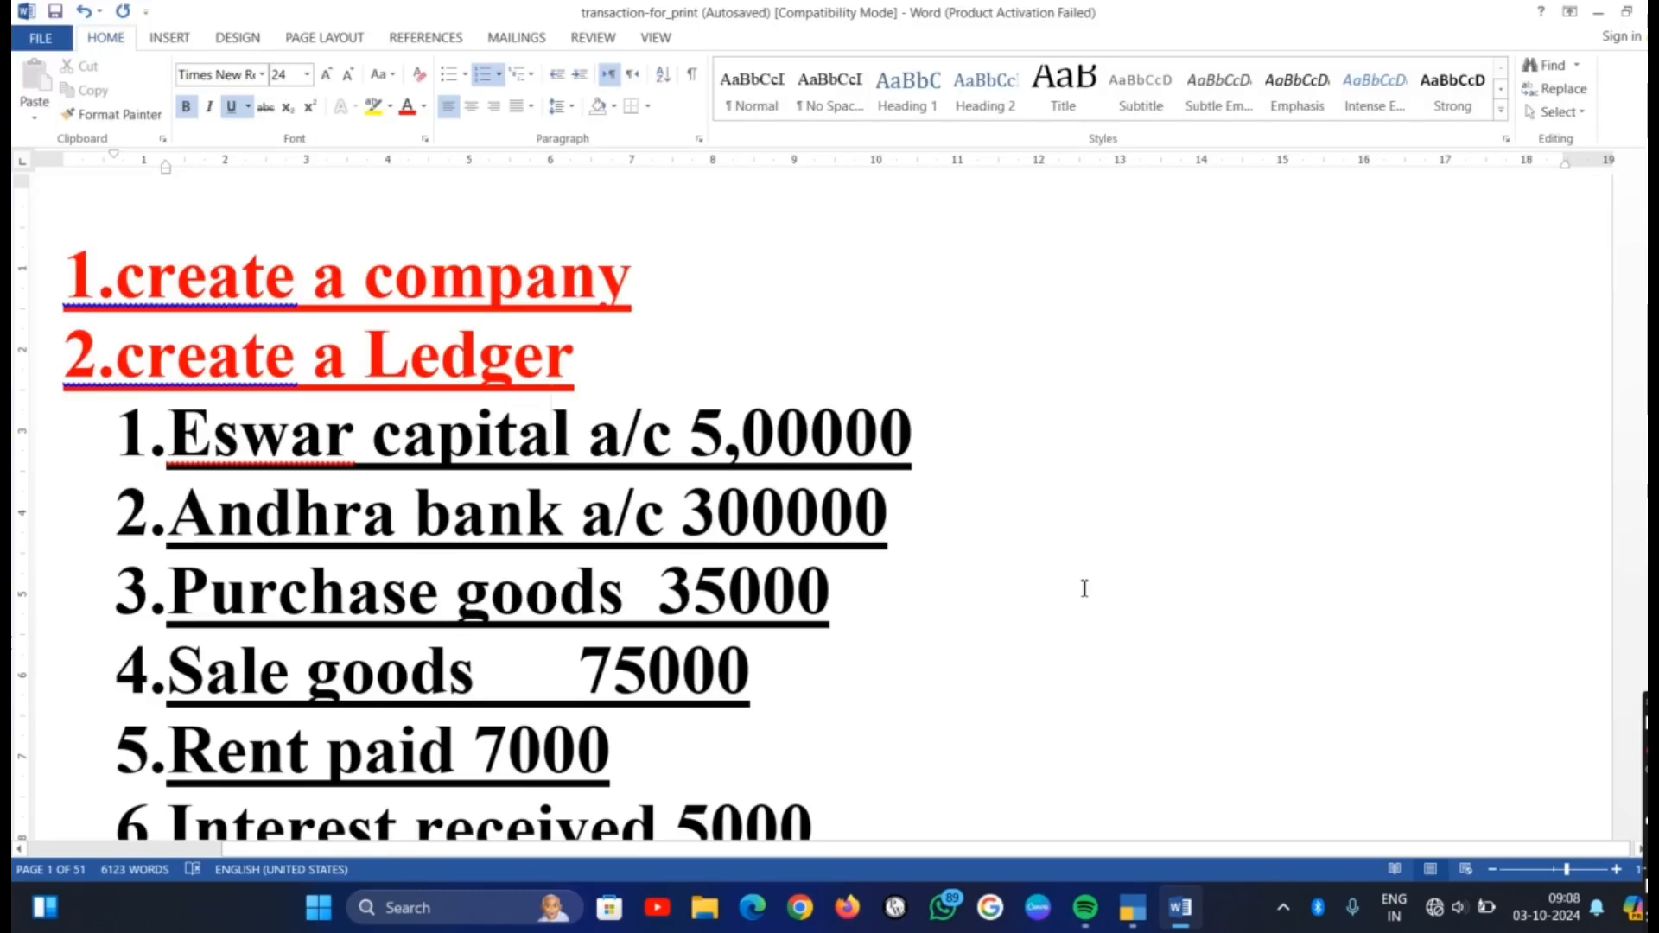
scroll(1086, 585, "down", 2)
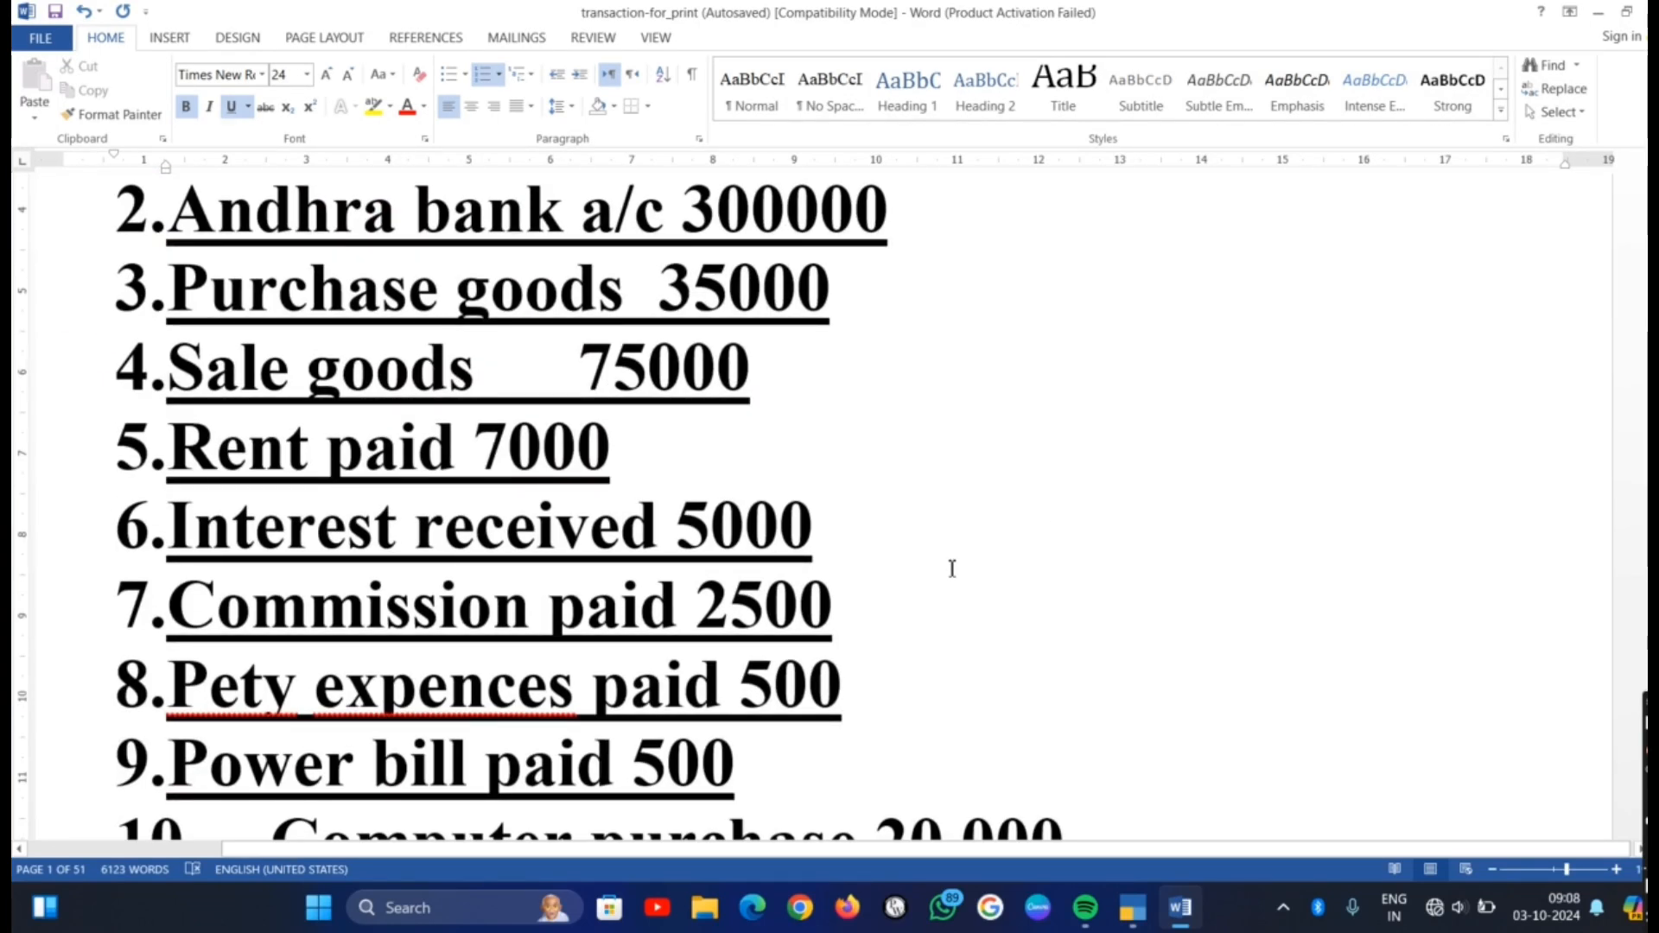
key("alt+Tab")
type("Interest")
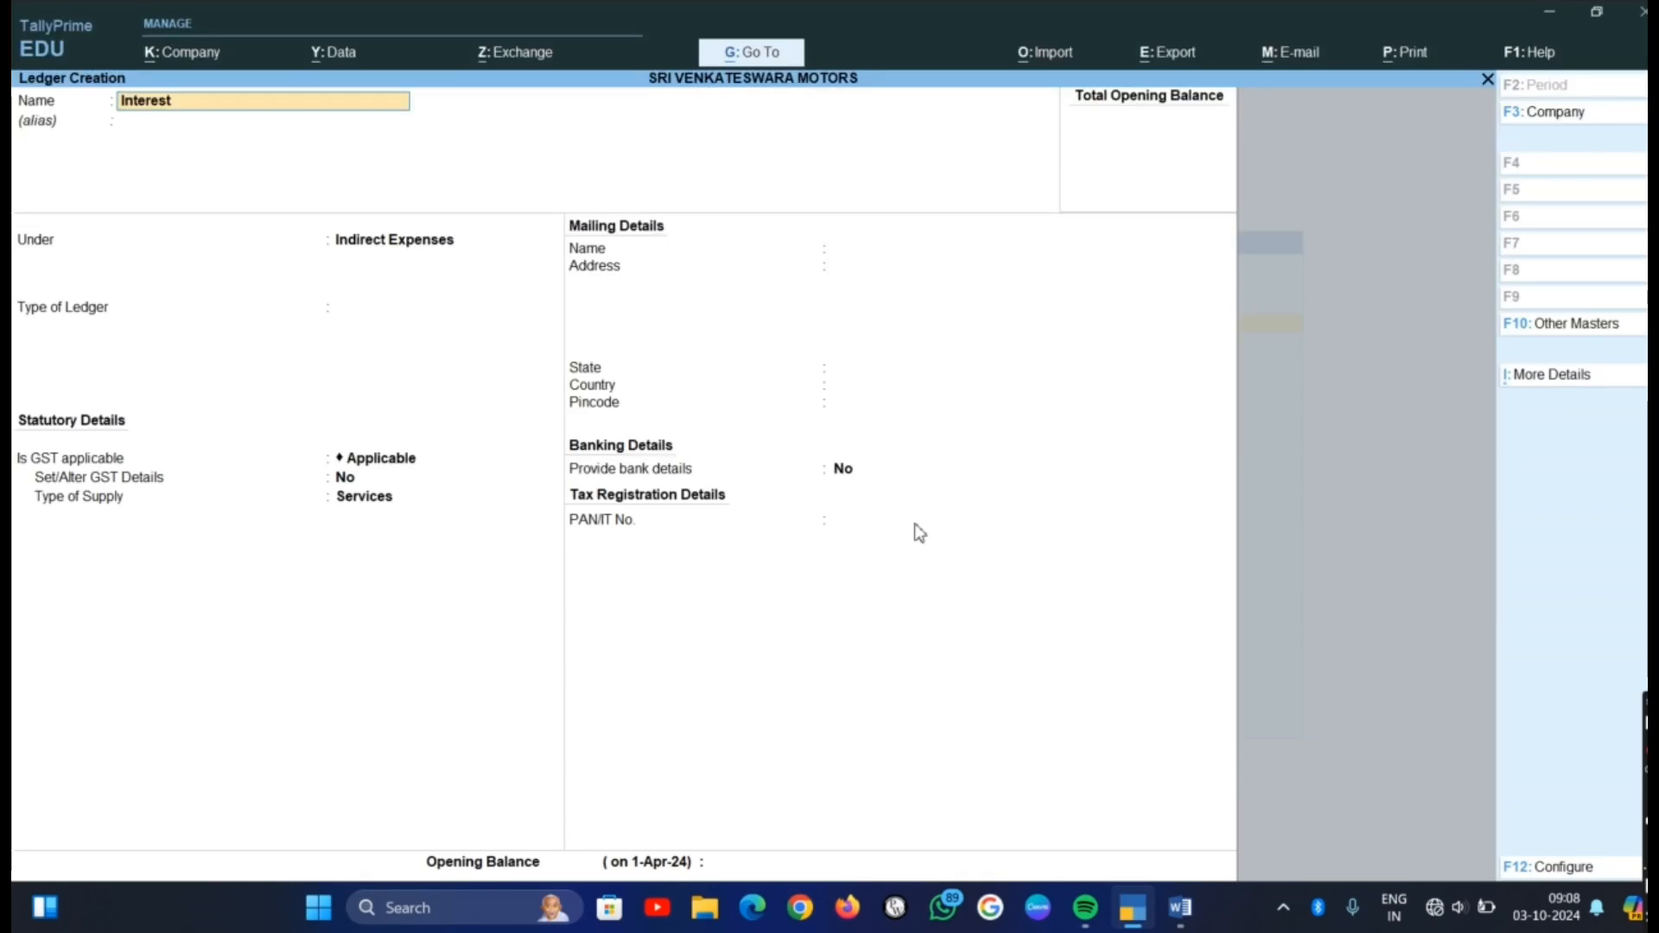
type(" Rev")
type("c")
type("eived")
key("Return")
key("Return")
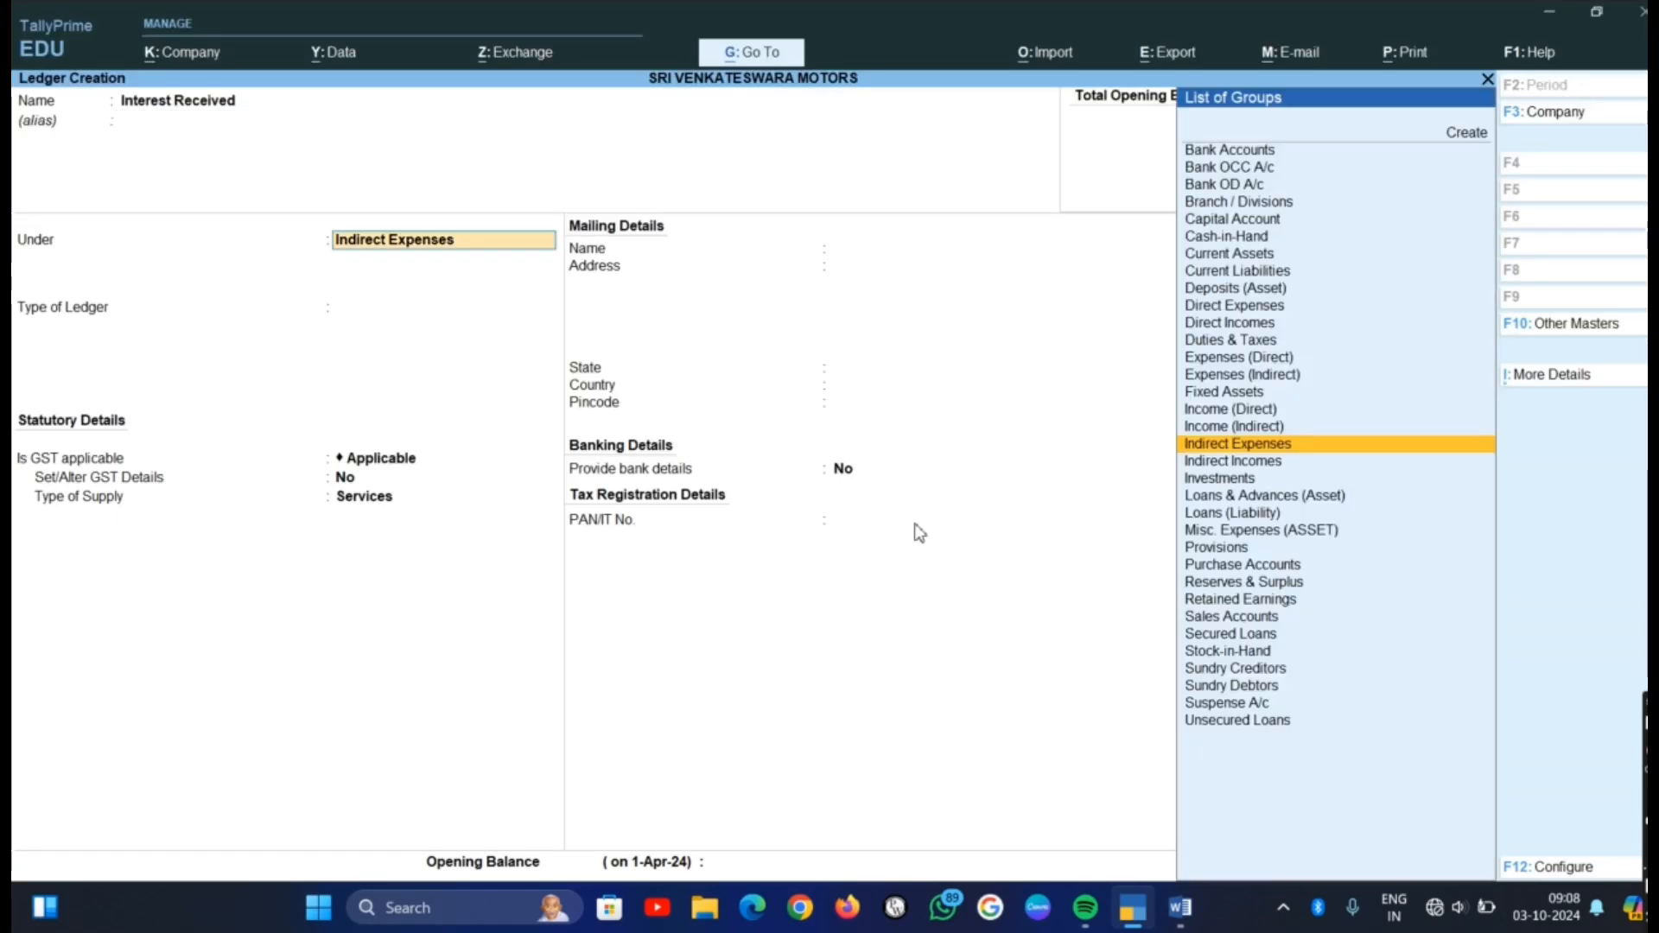
Place the Interest Received ledger under Indirect Incomes with ledger type Not Applicable, keep the default statutory details, and save it
type("i")
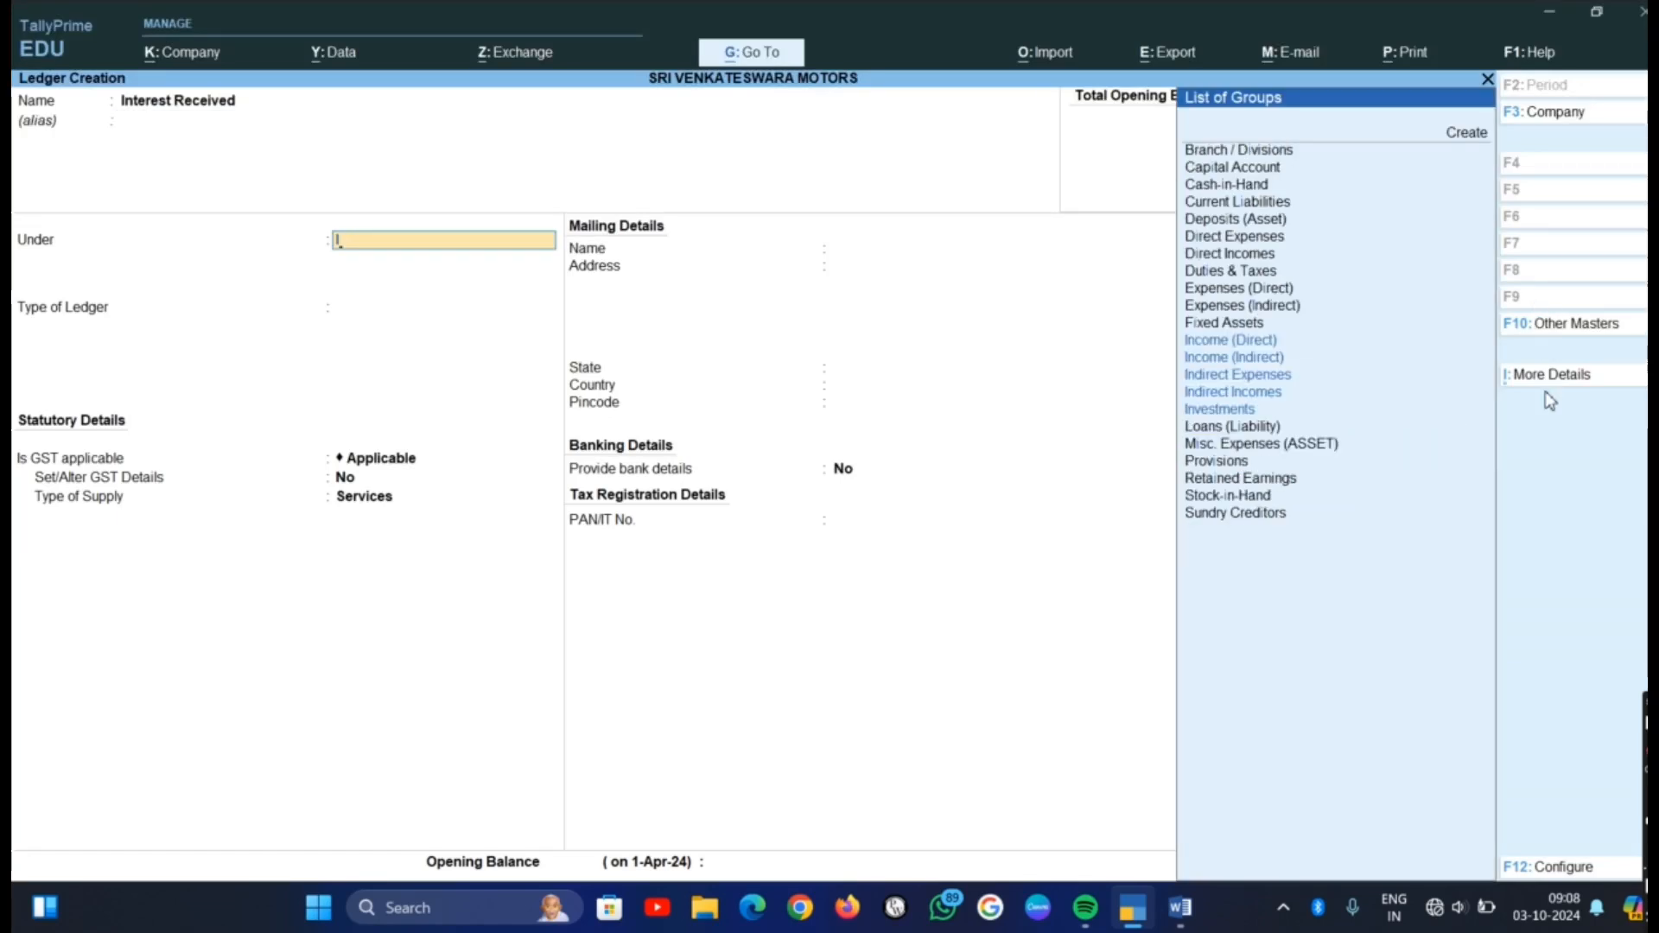
left_click(1238, 393)
key("Return")
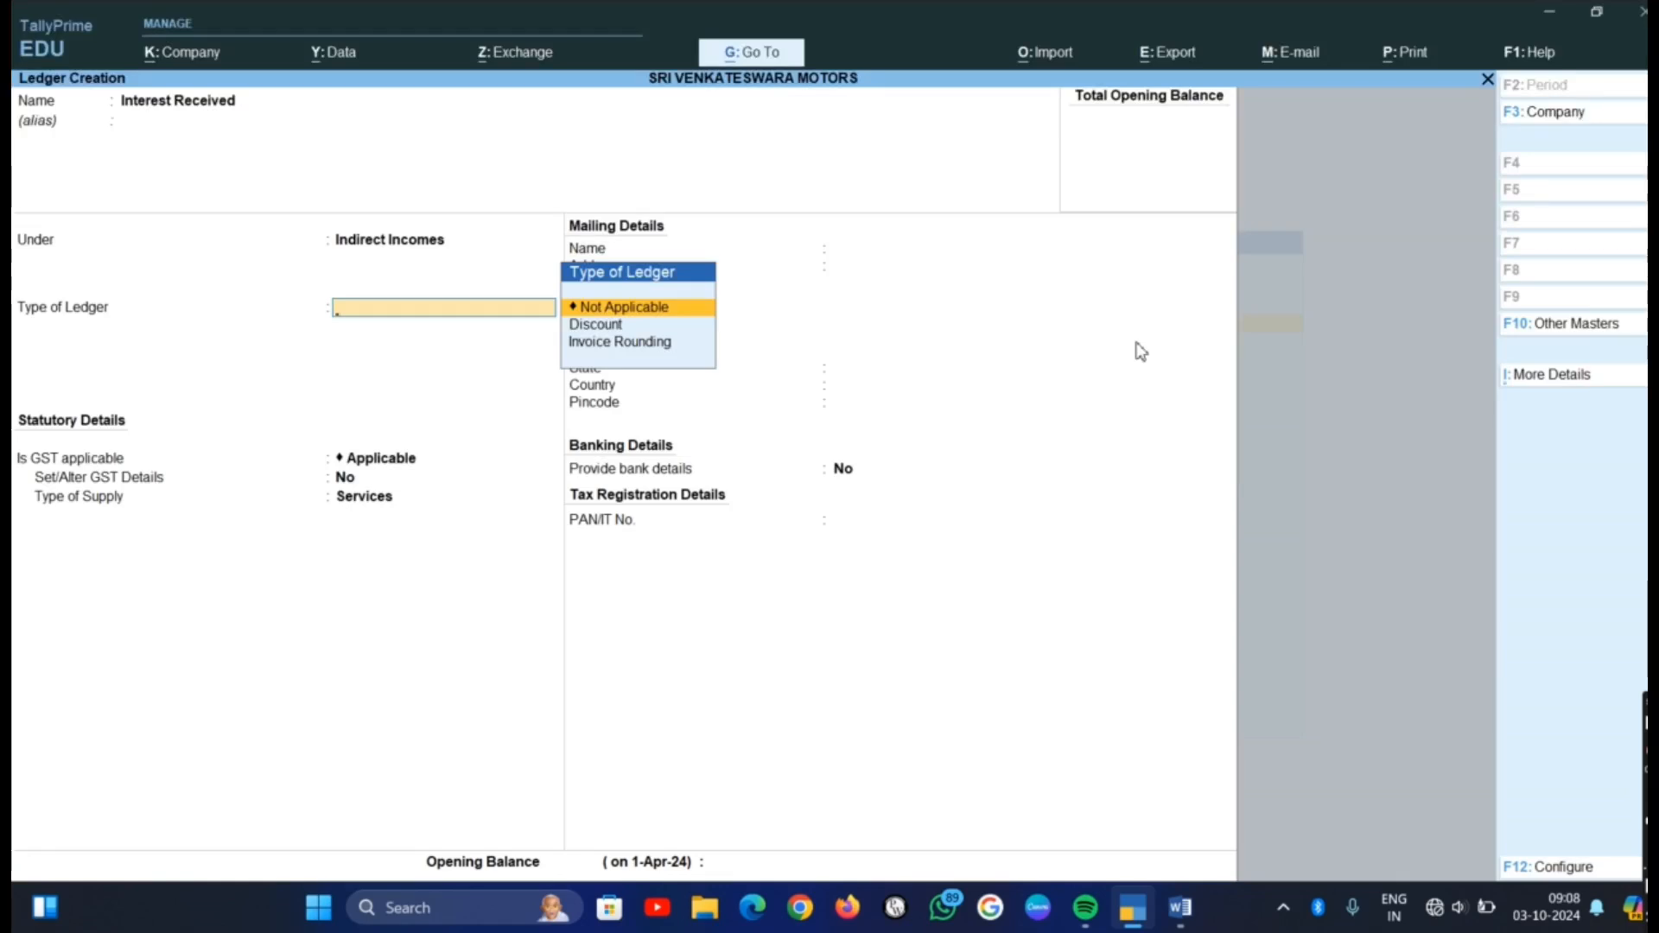
key("Return")
key("Return")
key("Return")
key("Return")
key("Return")
key("Return")
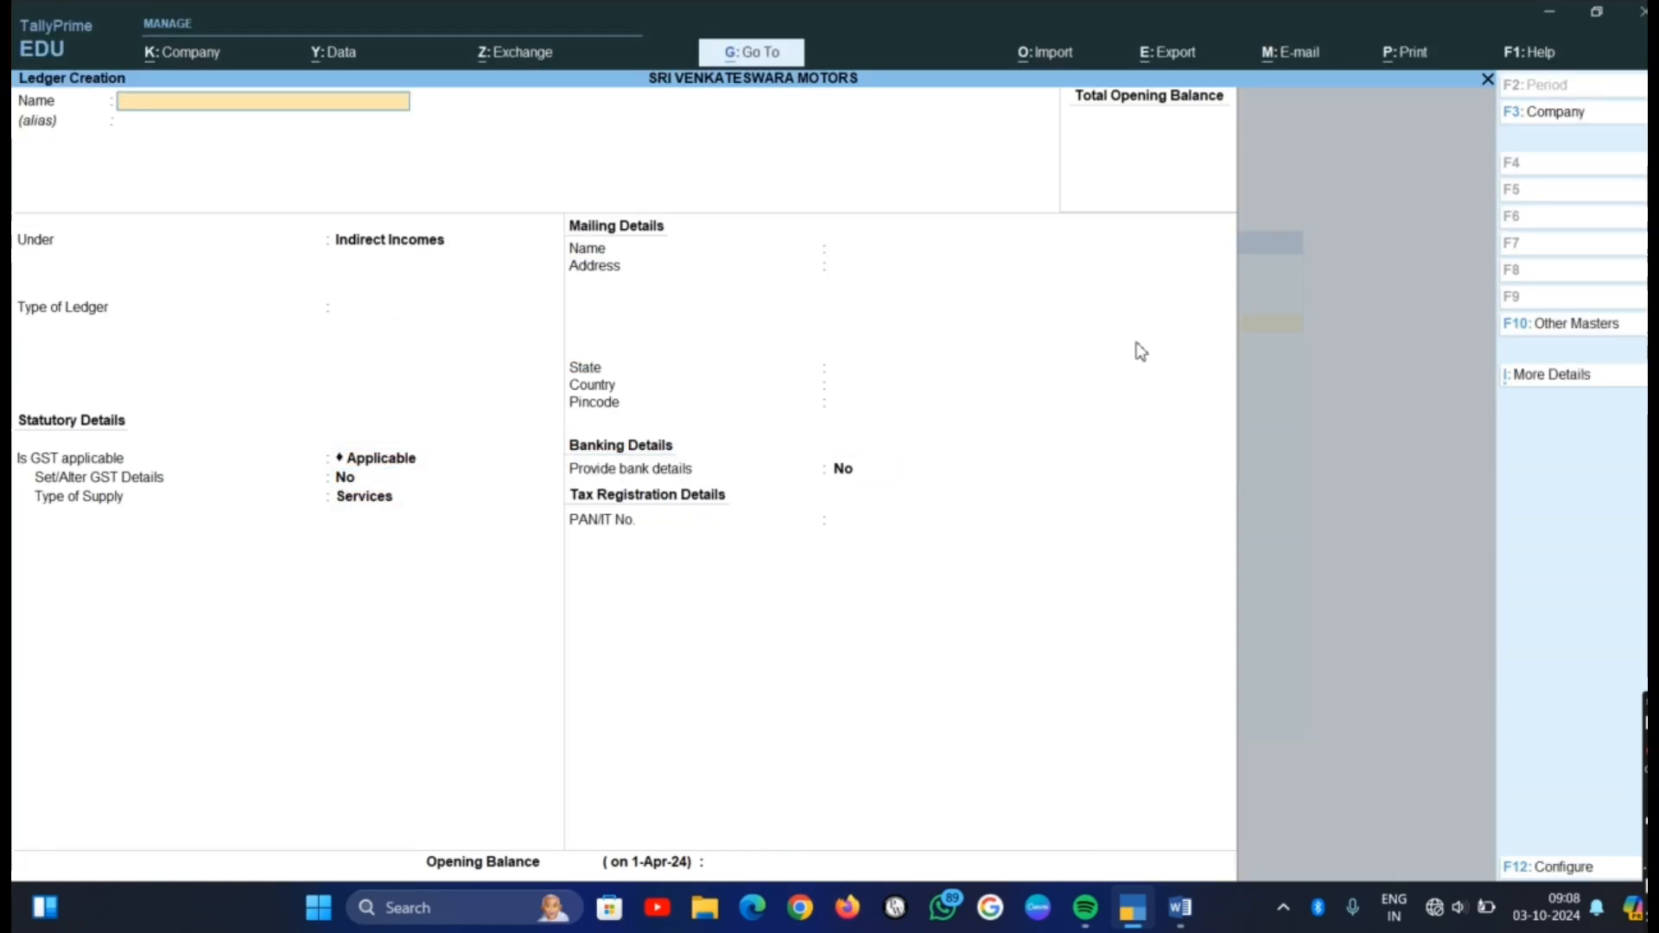
Check the seventh item in the Word list, then create and save a Commison Paid ledger under Indirect Expenses in TallyPrime, with ledger type Not Applicable
key("alt+Tab")
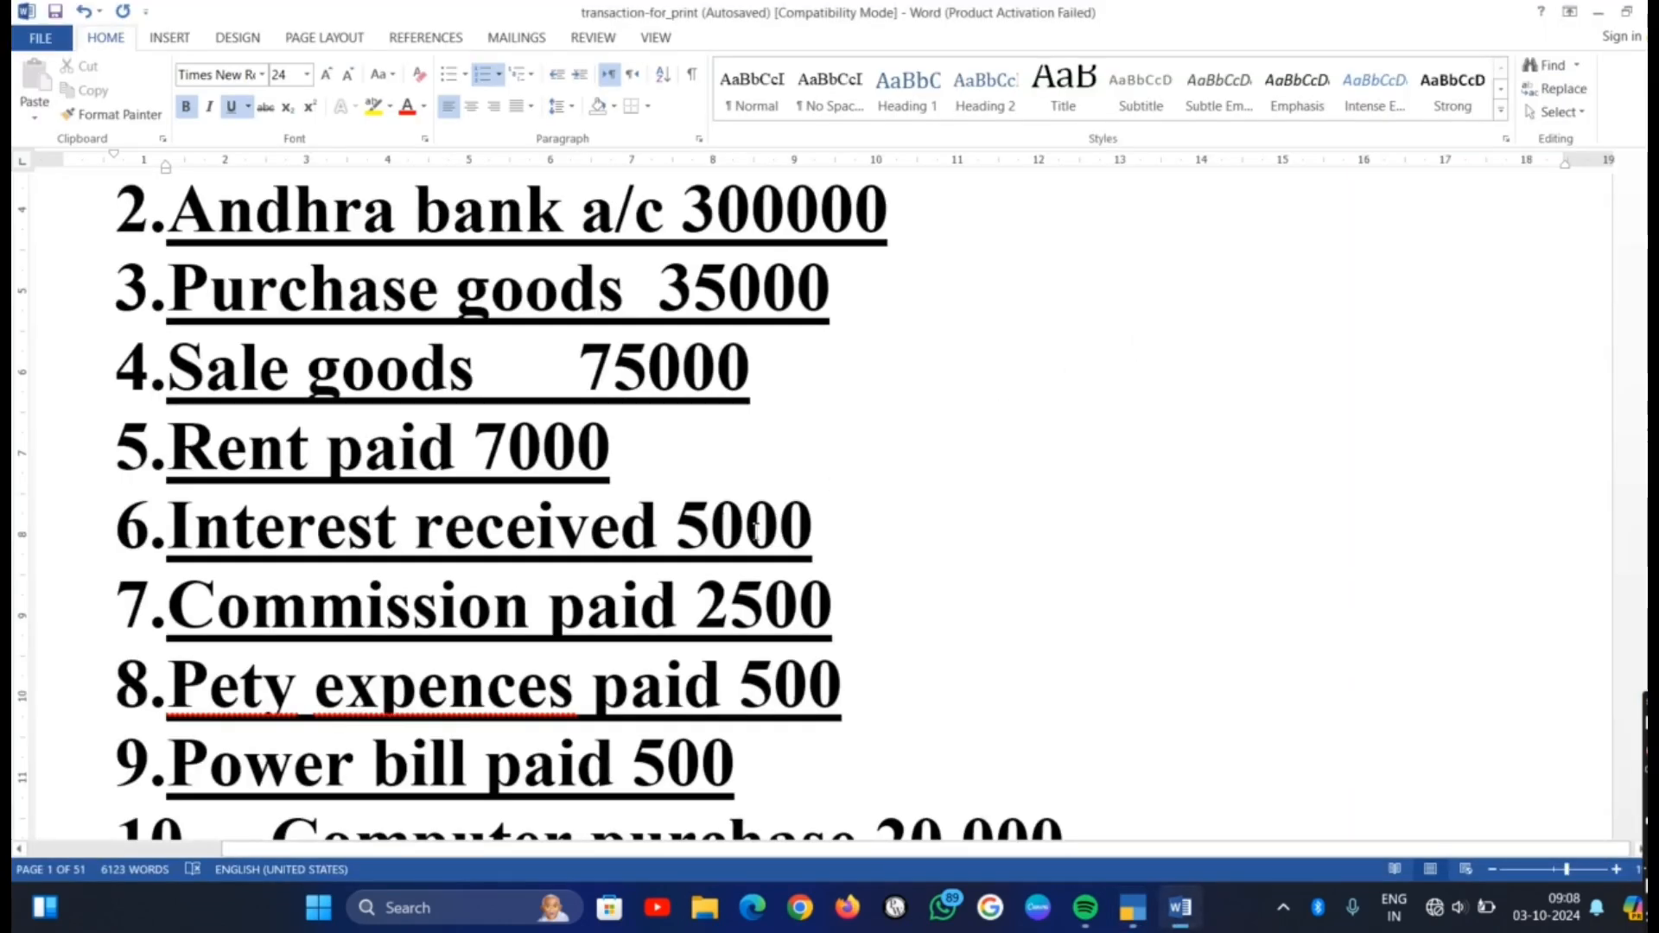
key("alt+Tab")
type("C")
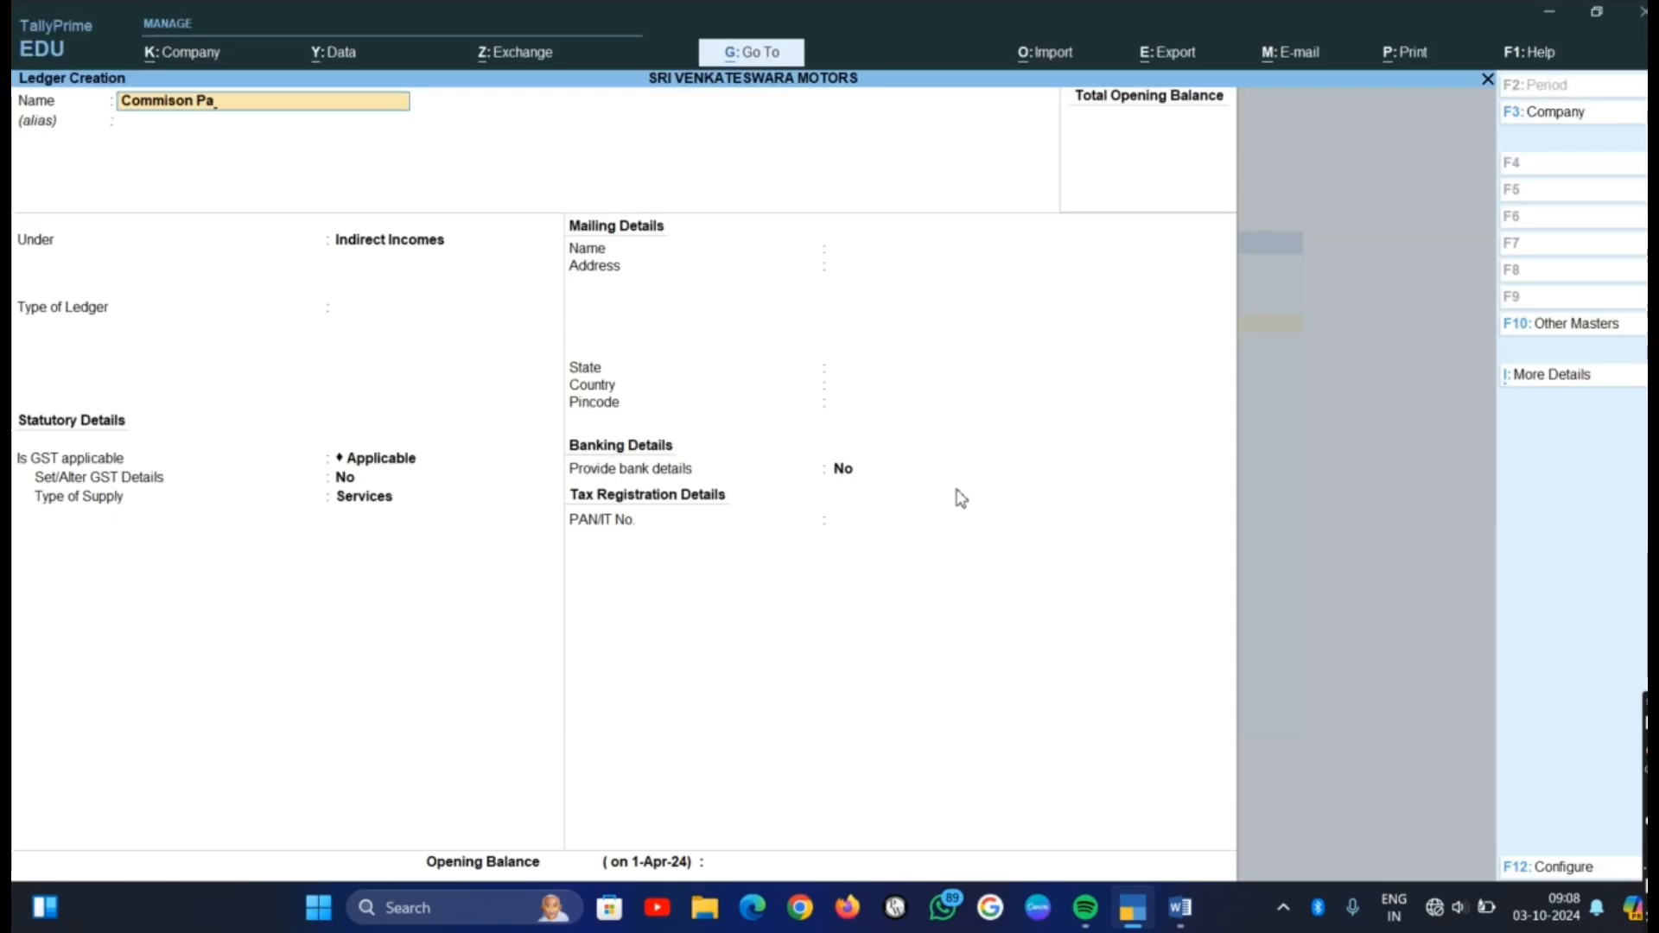
key("Return")
key("Return")
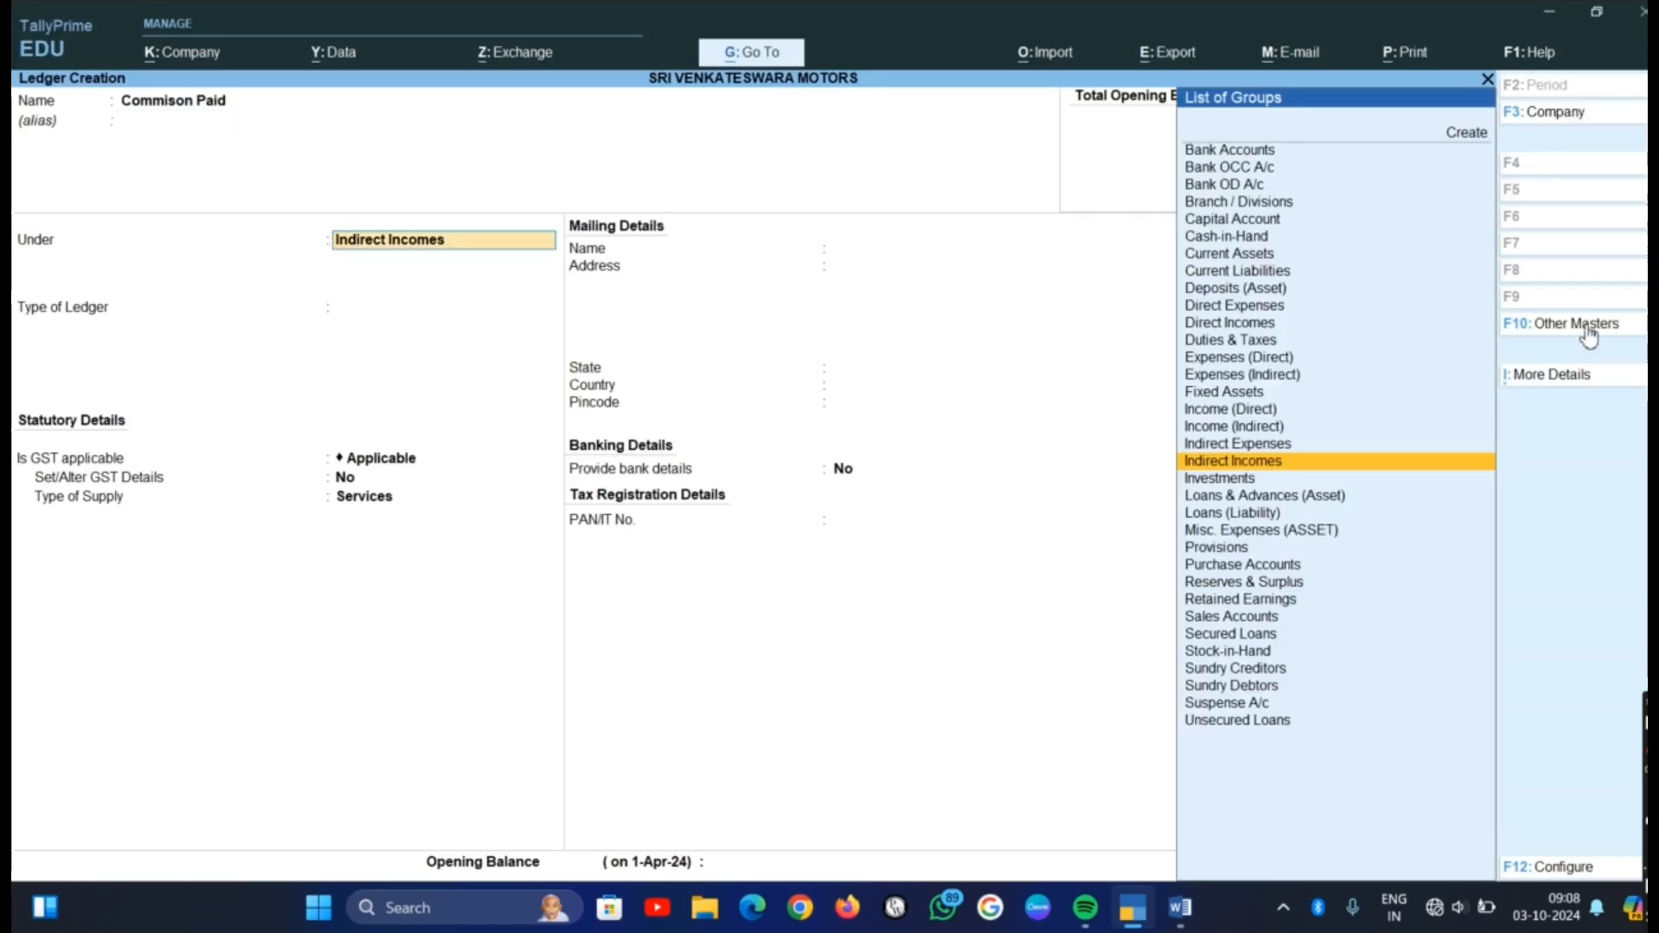
left_click(1270, 444)
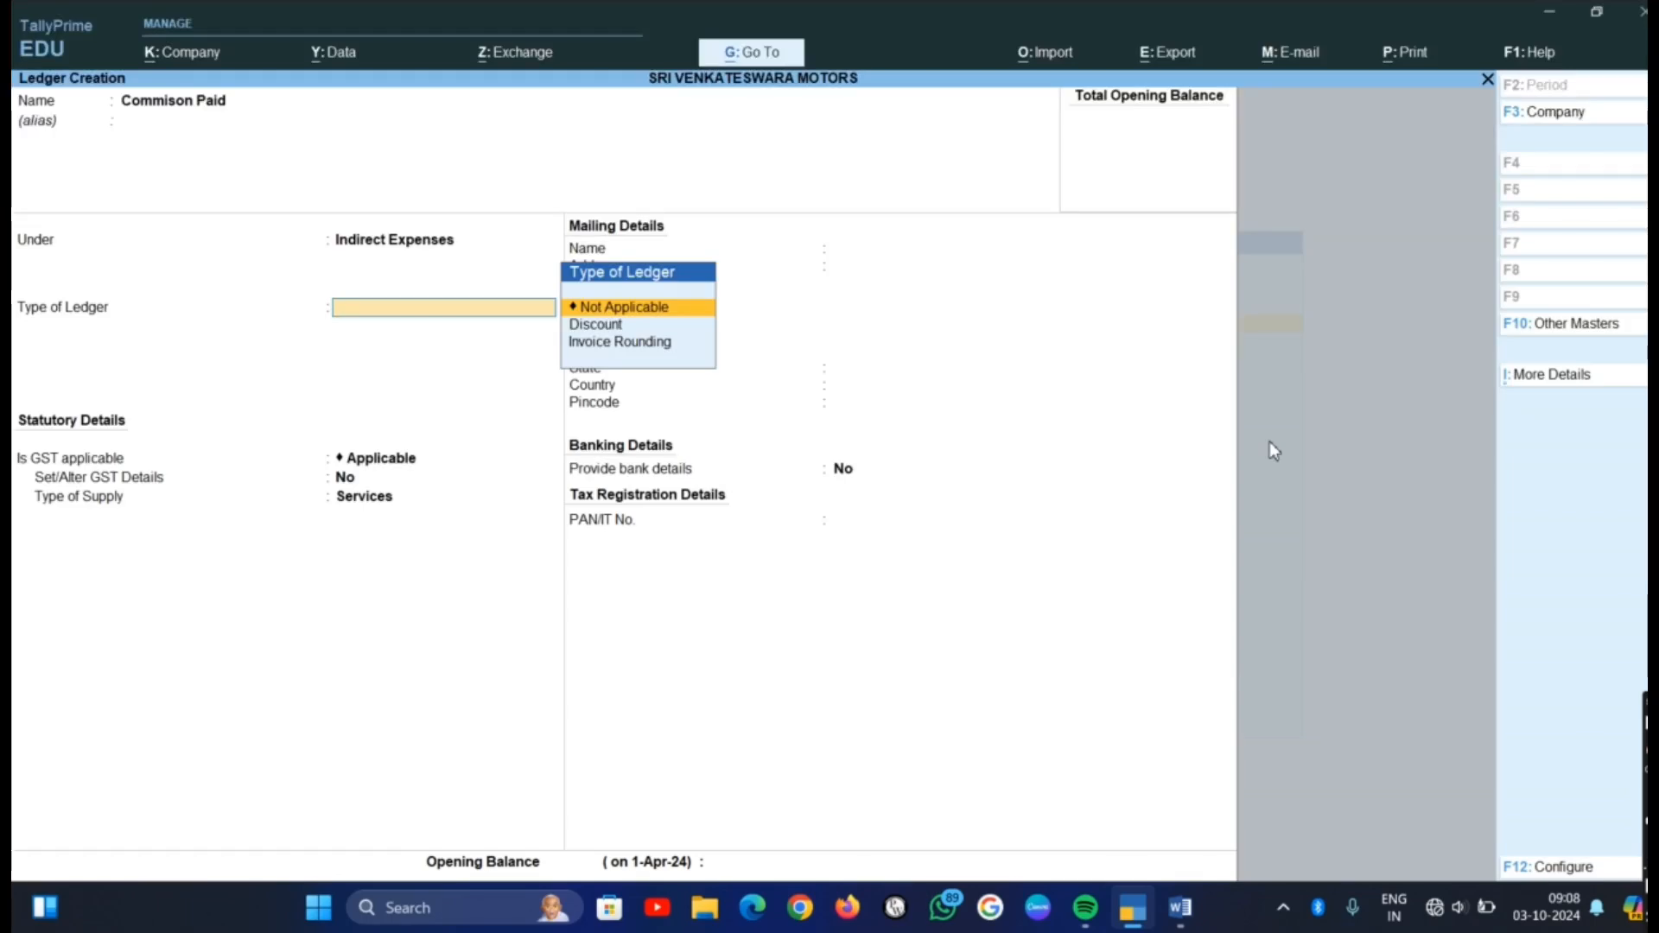
key("Return")
key("Return")
key("Return")
key("Return")
key("Return")
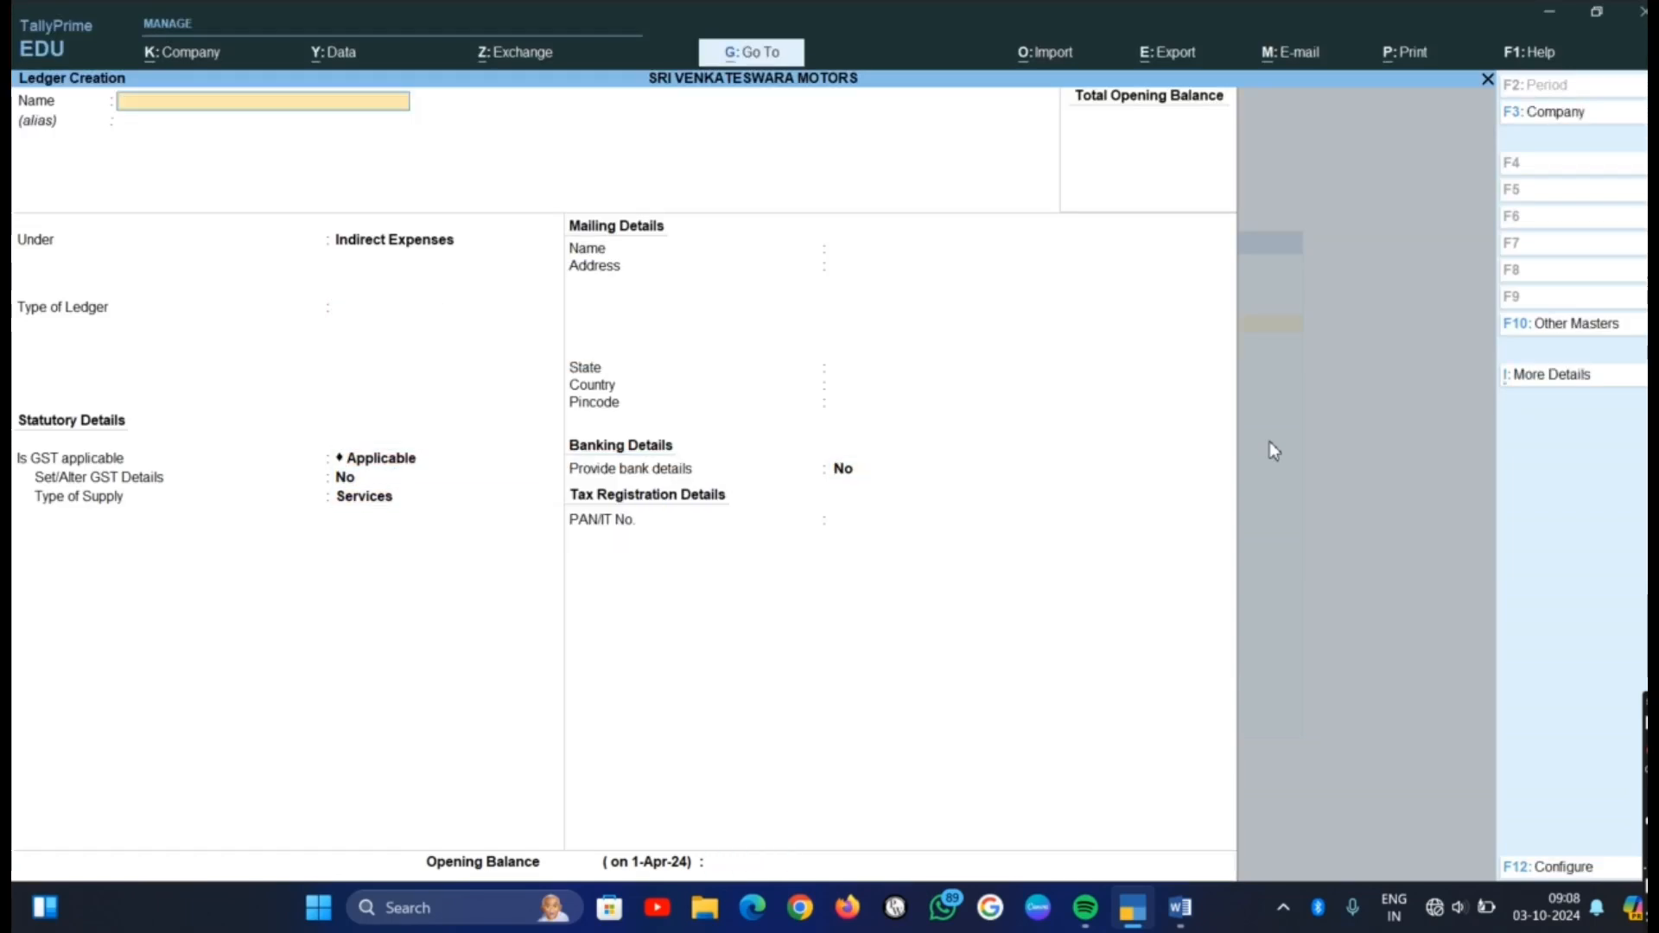
Check the eighth item in the Word list, then create and save a Pety Expenses ledger under Indirect Expenses in TallyPrime, keeping the default details
key("alt+Tab")
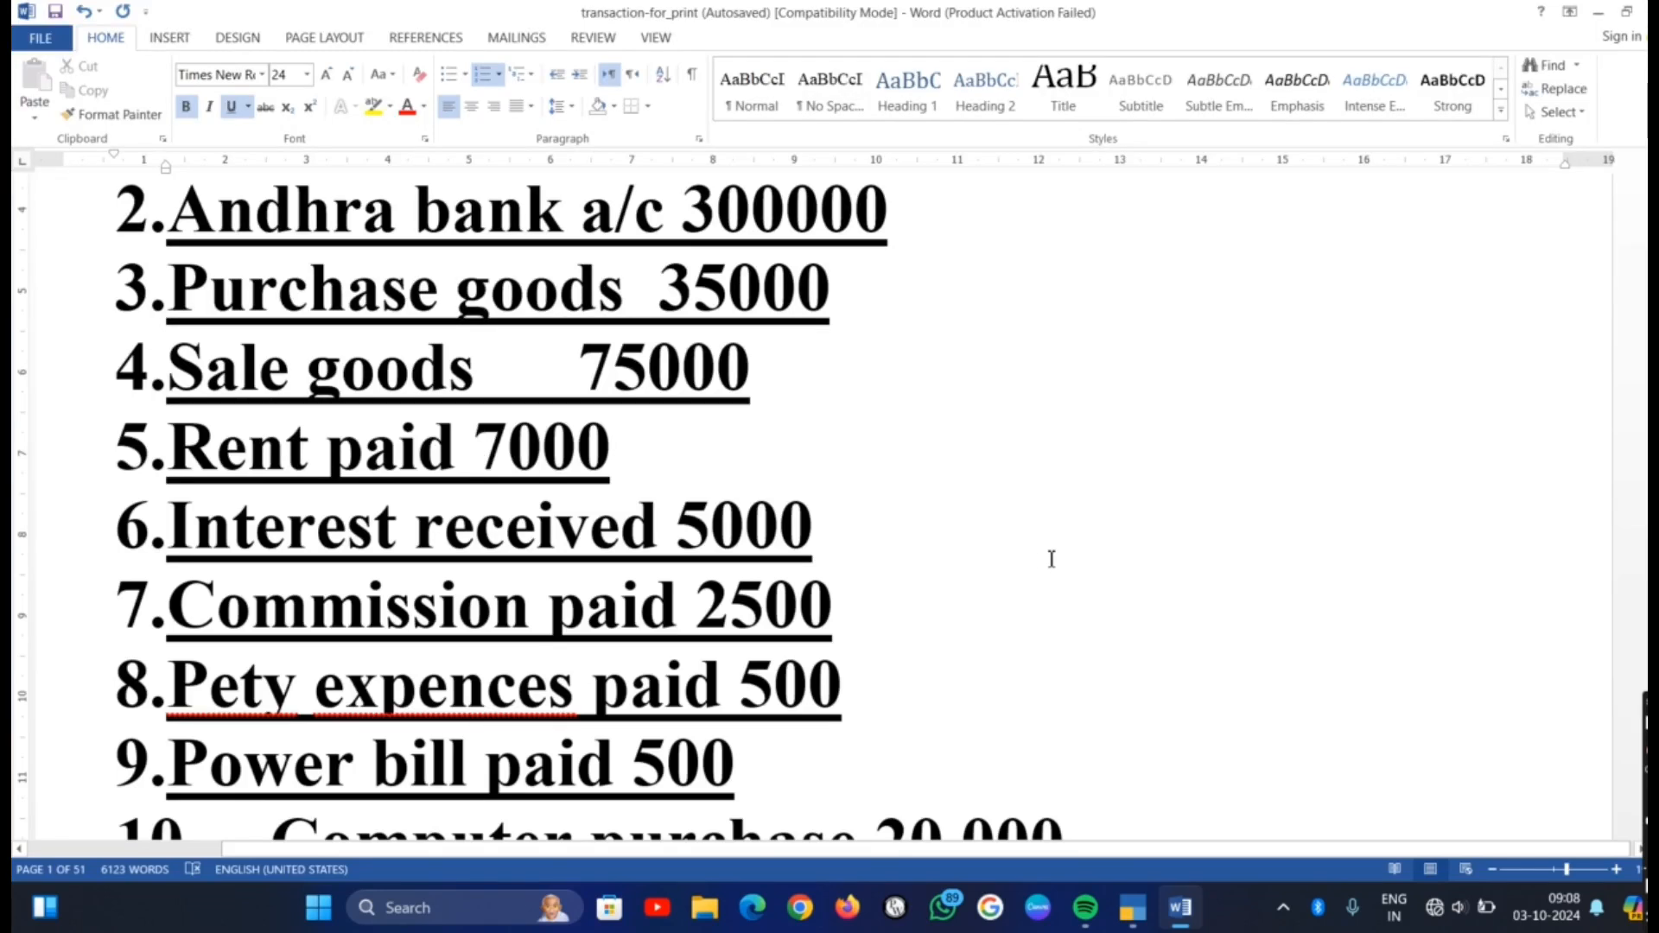
key("alt+Tab")
type("Pe")
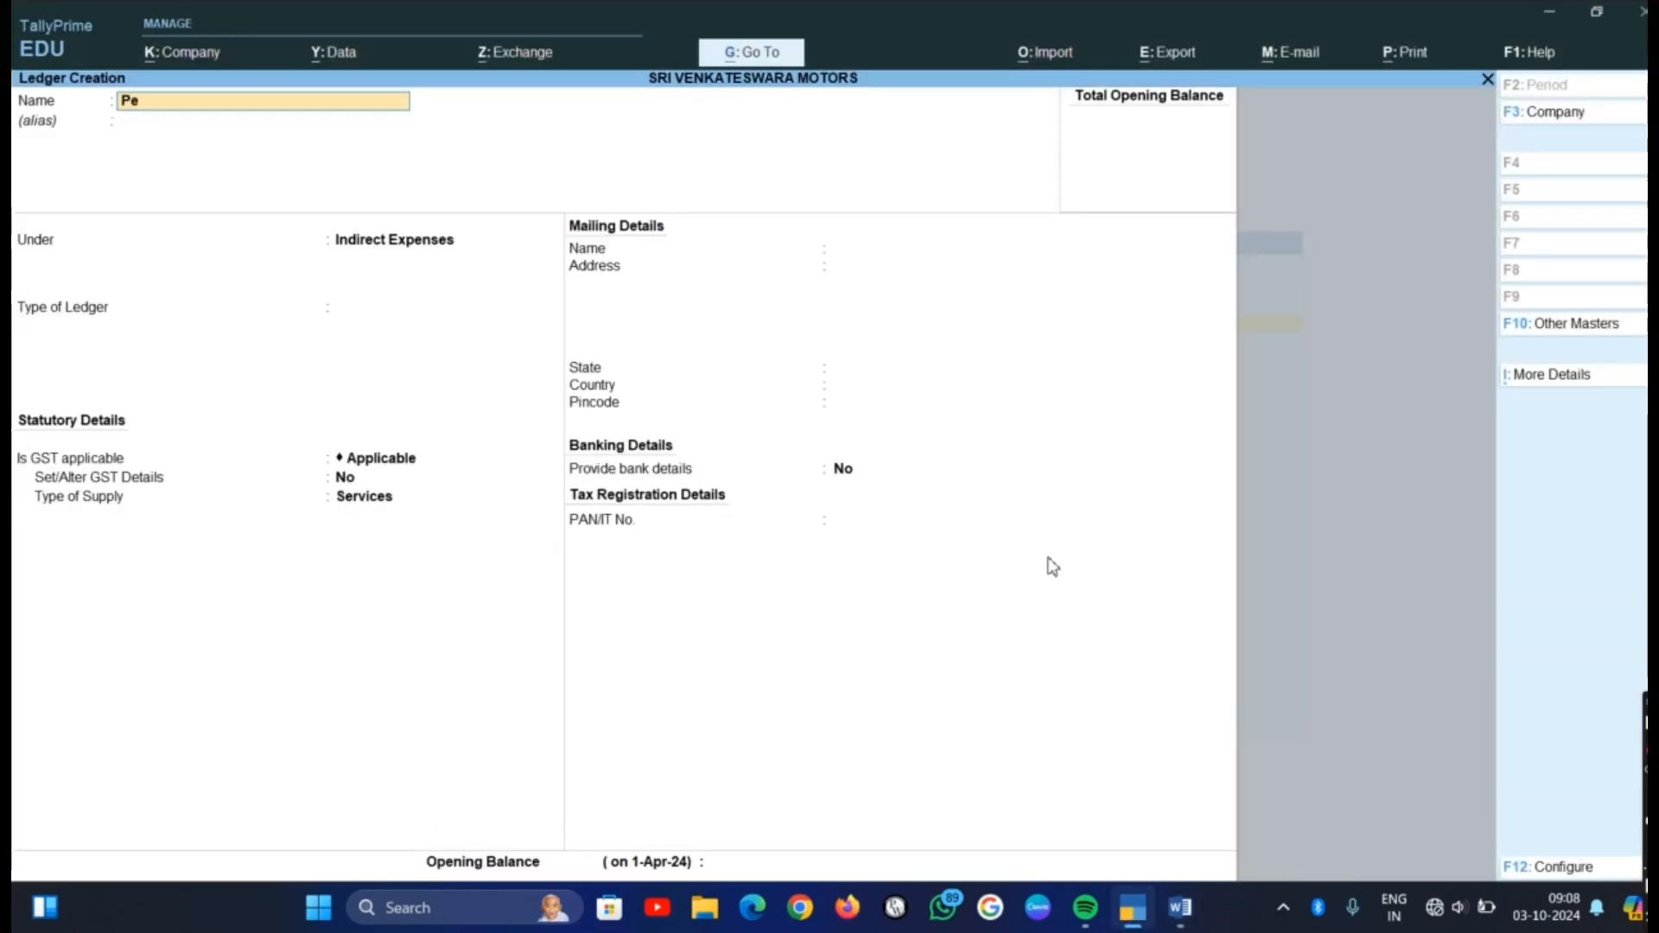
type("ty Expenses")
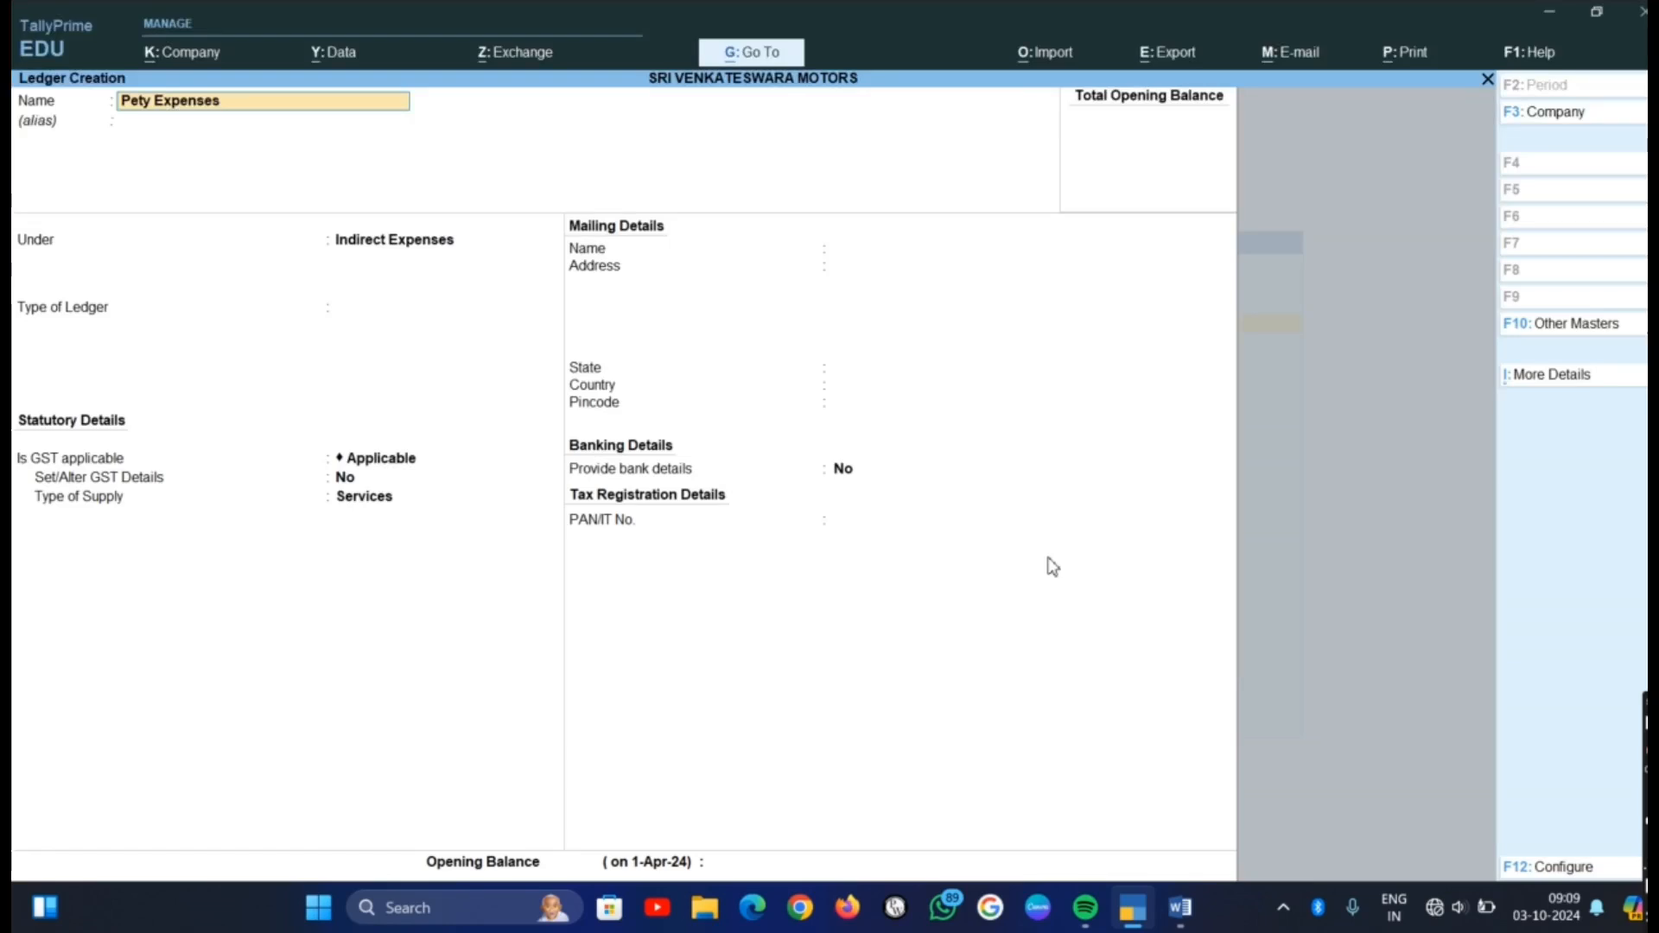
key("Return")
key("Return")
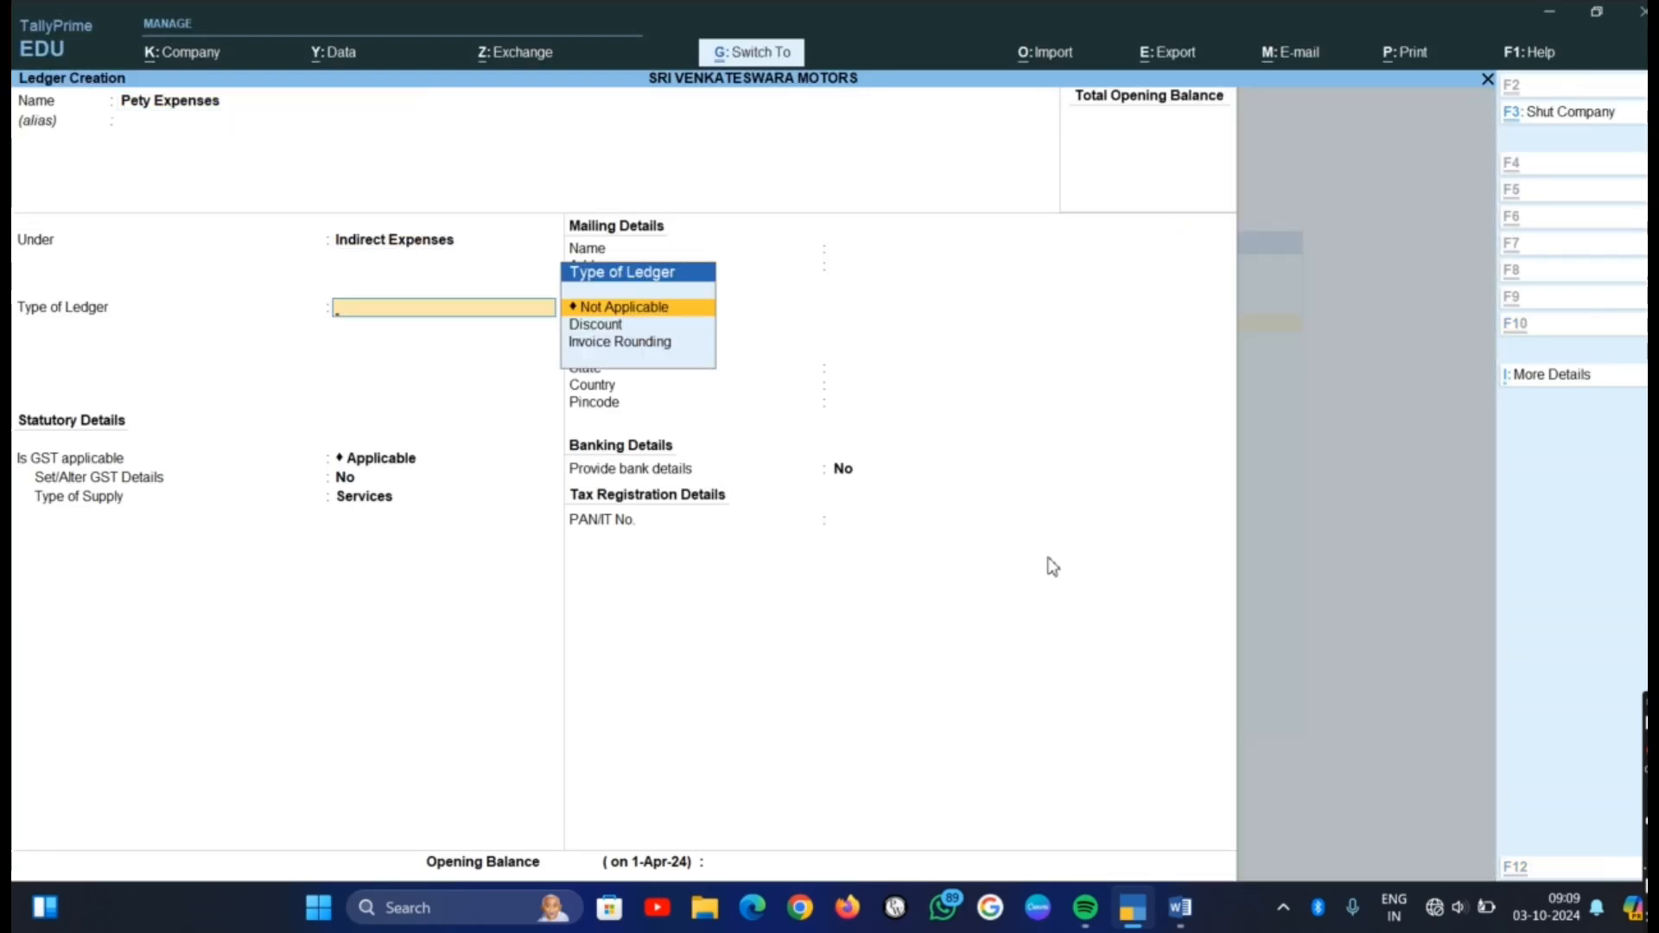
key("ctrl+a")
Check the ninth item in the Word list, then create and save a Powrer Bil Paid ledger under Indirect Expenses in TallyPrime, type Not Applicable
key("alt+Tab")
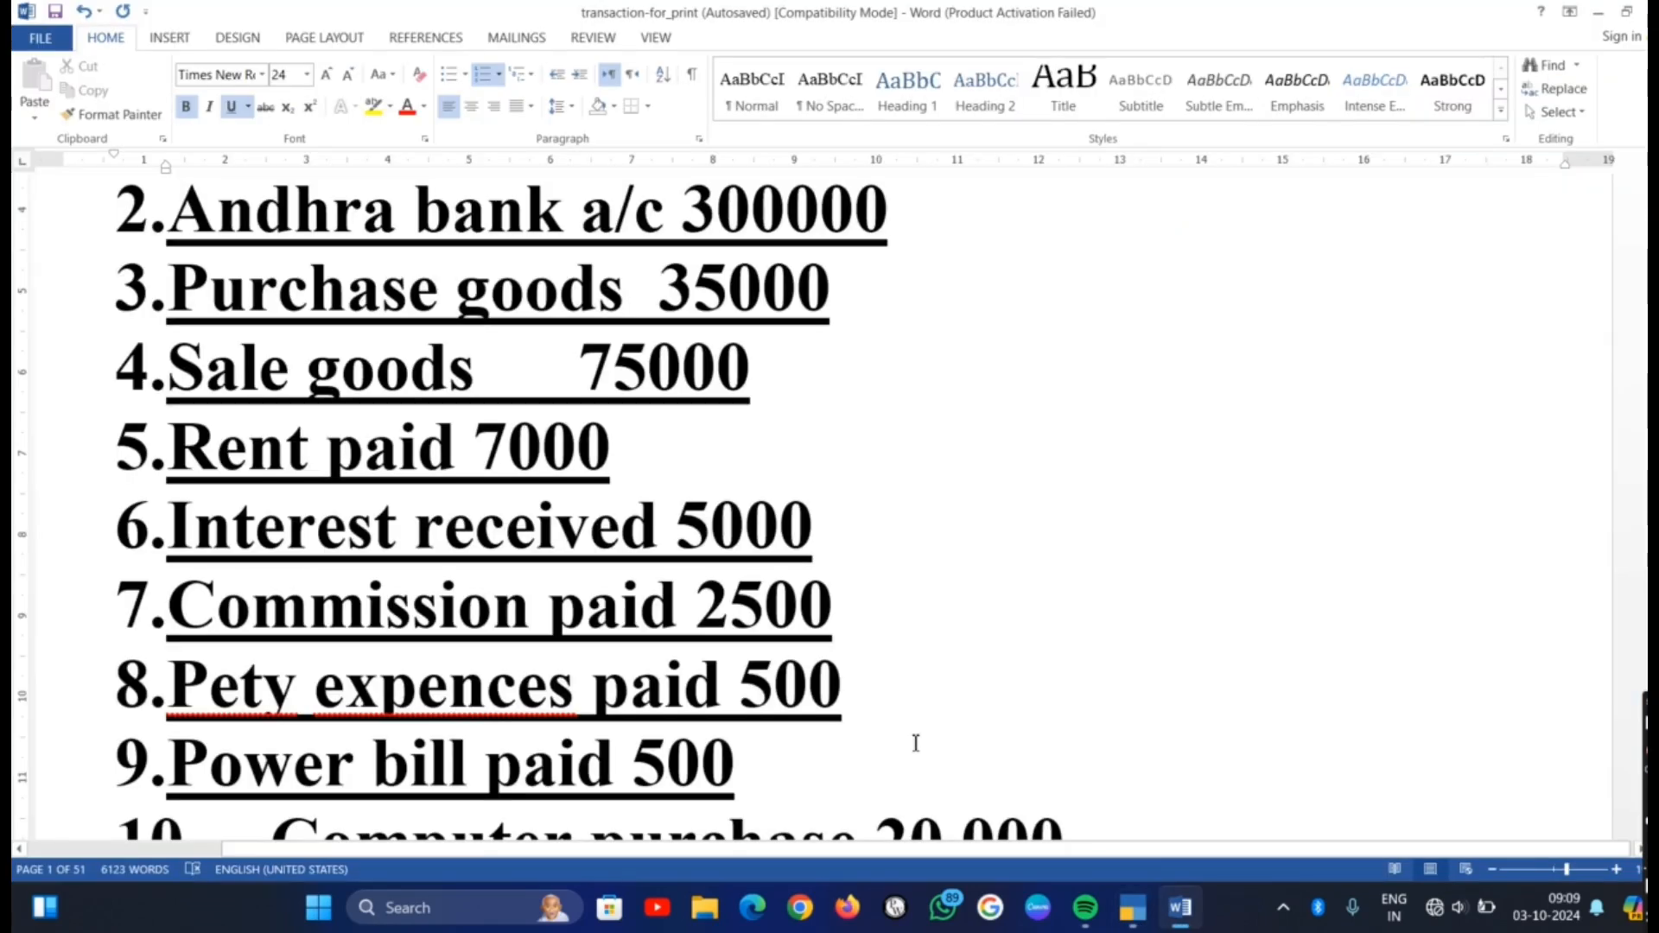
scroll(922, 717, "down", 3)
key("alt+Tab")
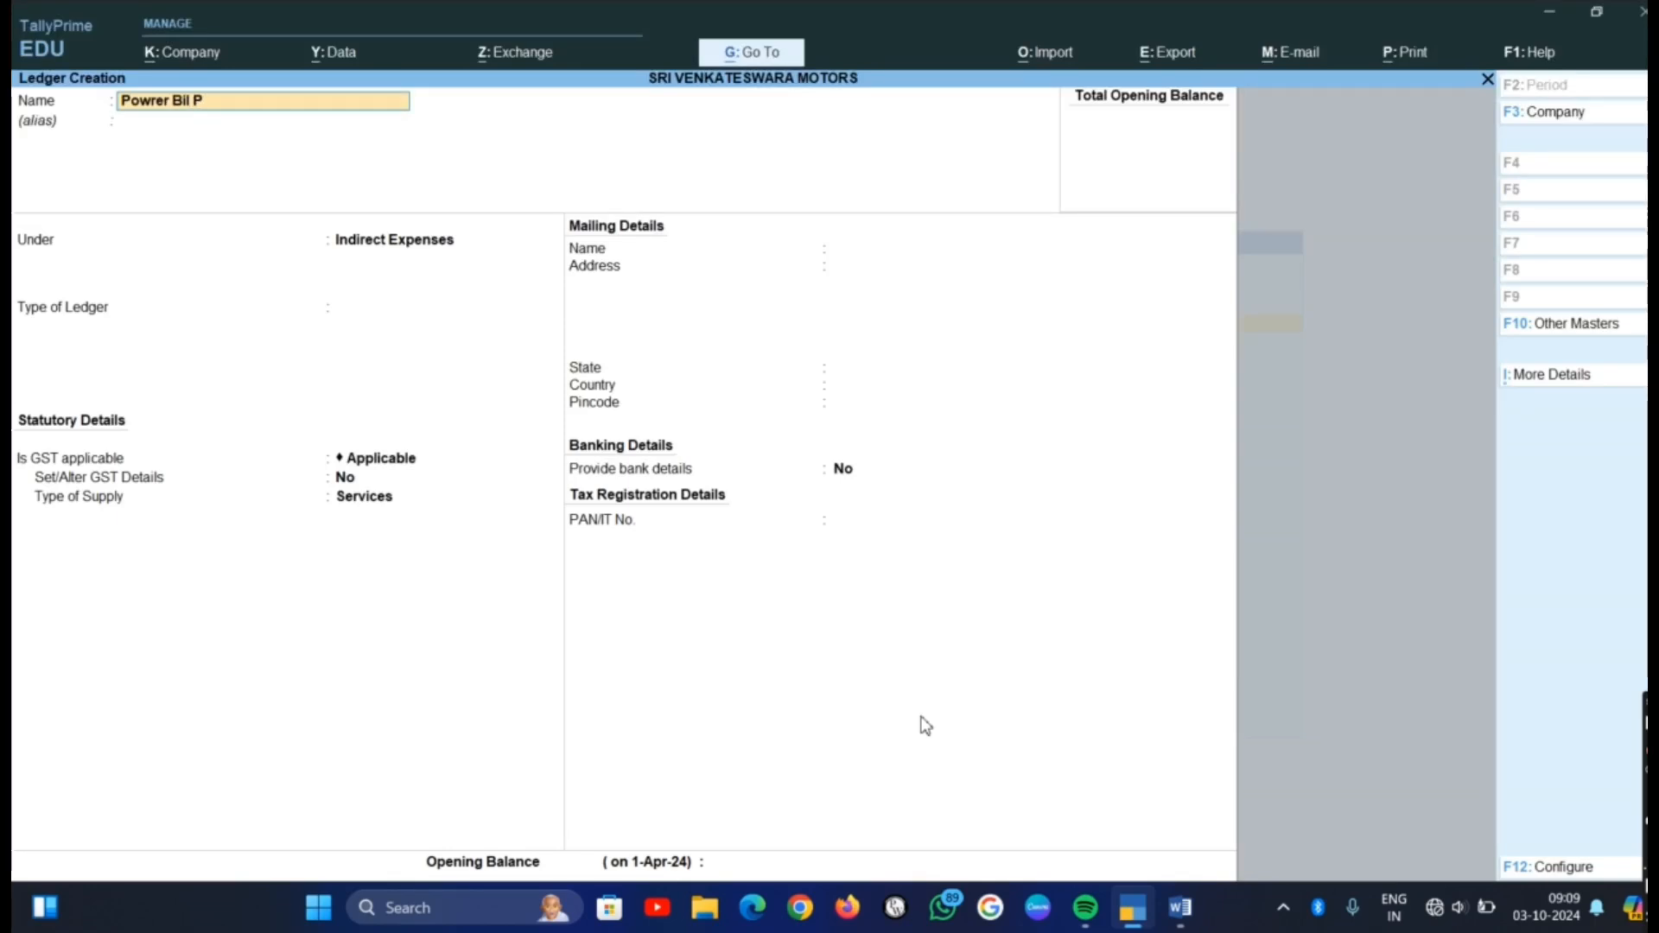
key("Return")
key("Return")
key("Return")
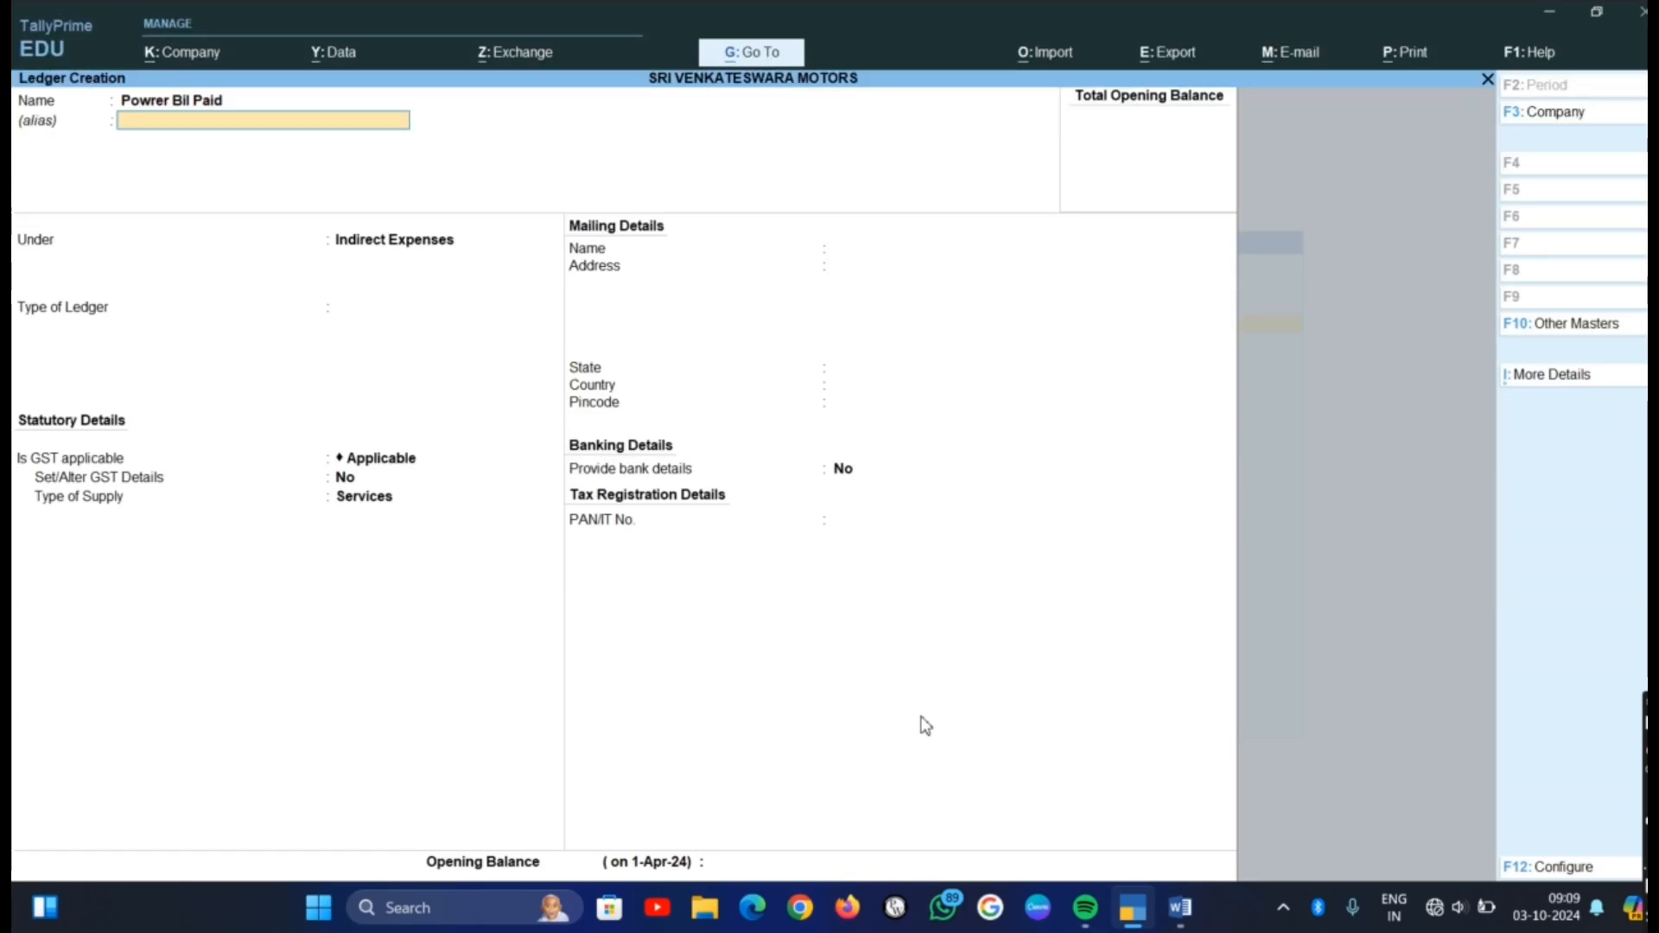
key("Return")
key("Return")
key("Return")
key("Return")
key("Return")
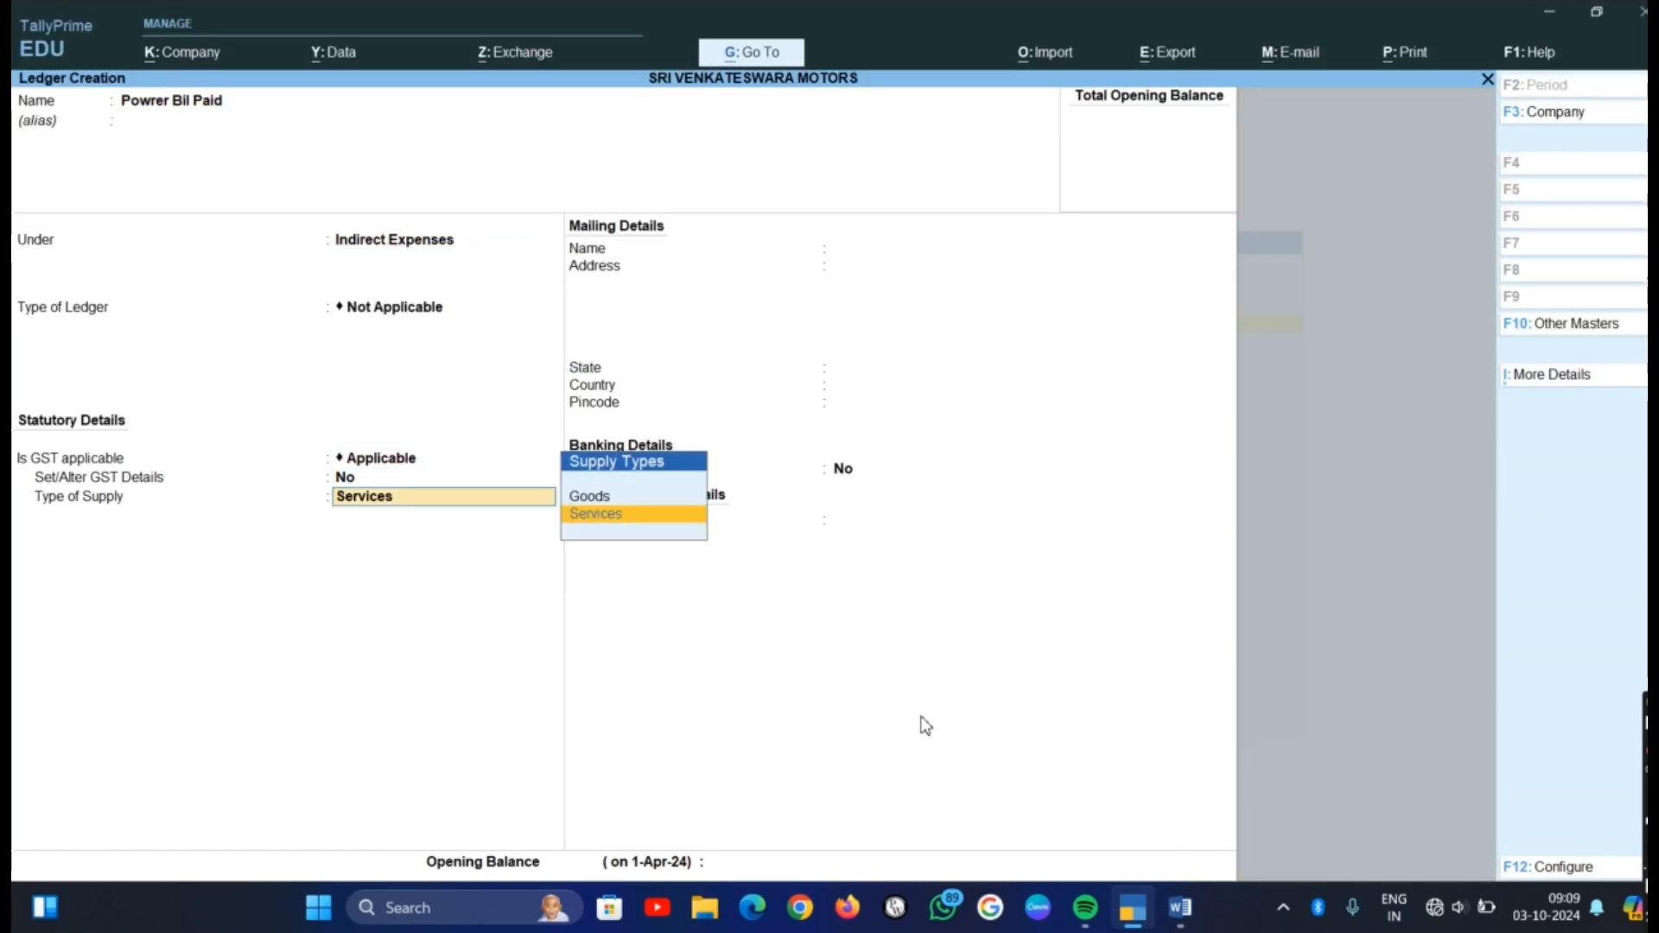
key("Return")
Check the tenth item in the Word list, then name a new TallyPrime ledger Computer and place it under Fixed Assets
key("alt+Tab")
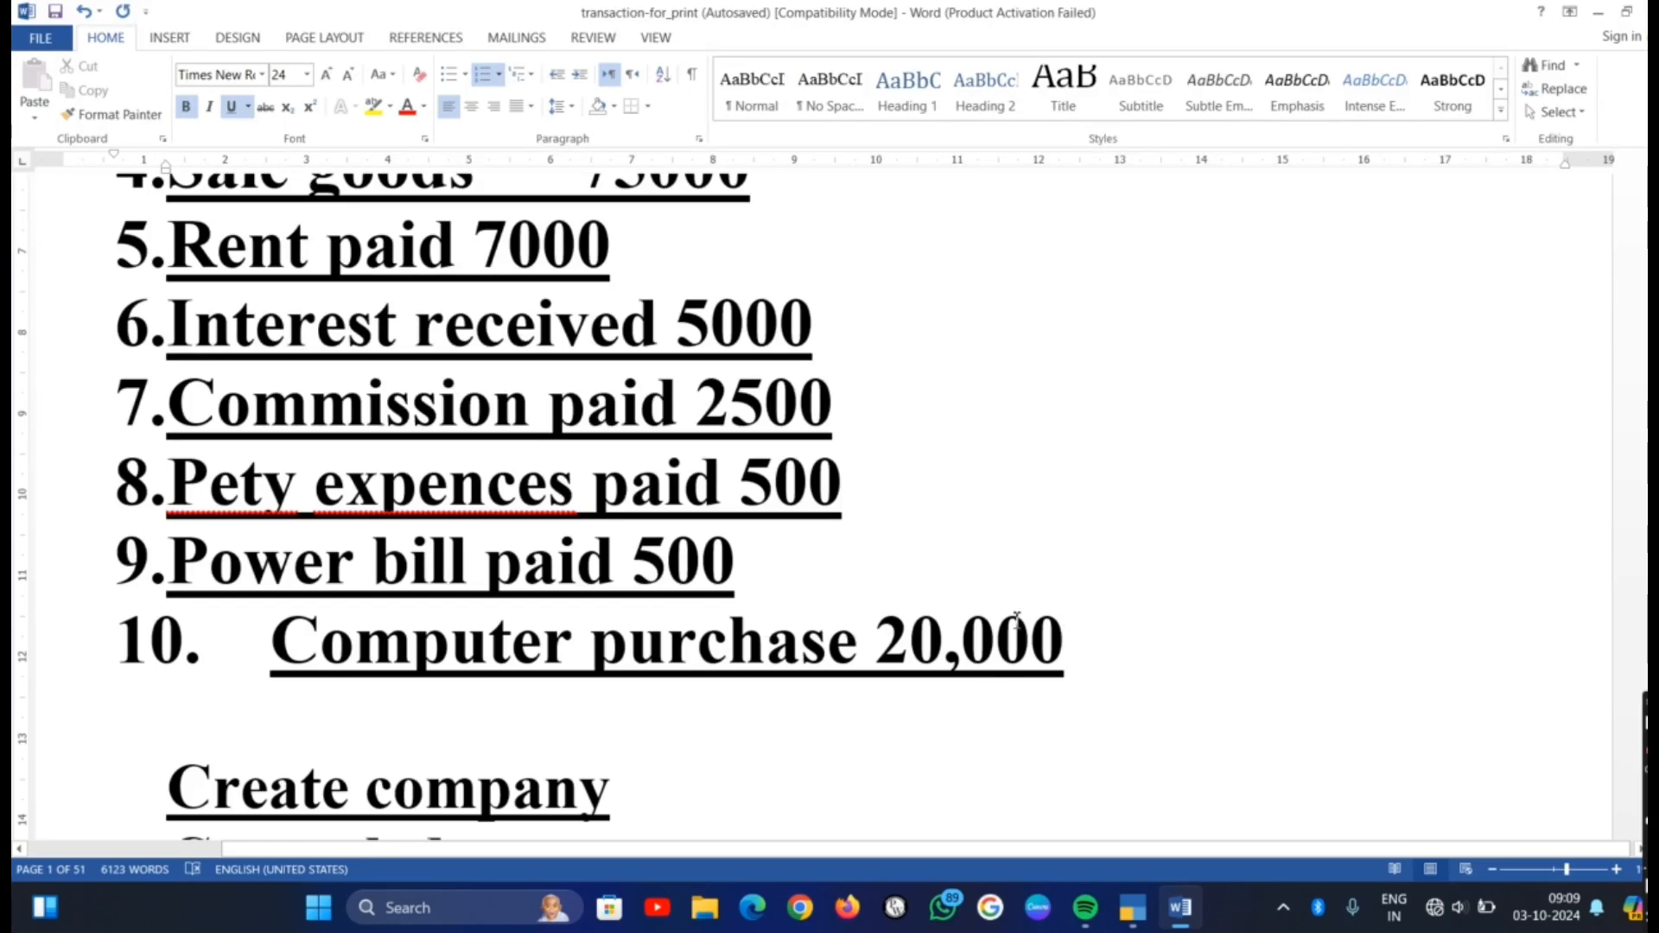
key("alt+Tab")
type("C")
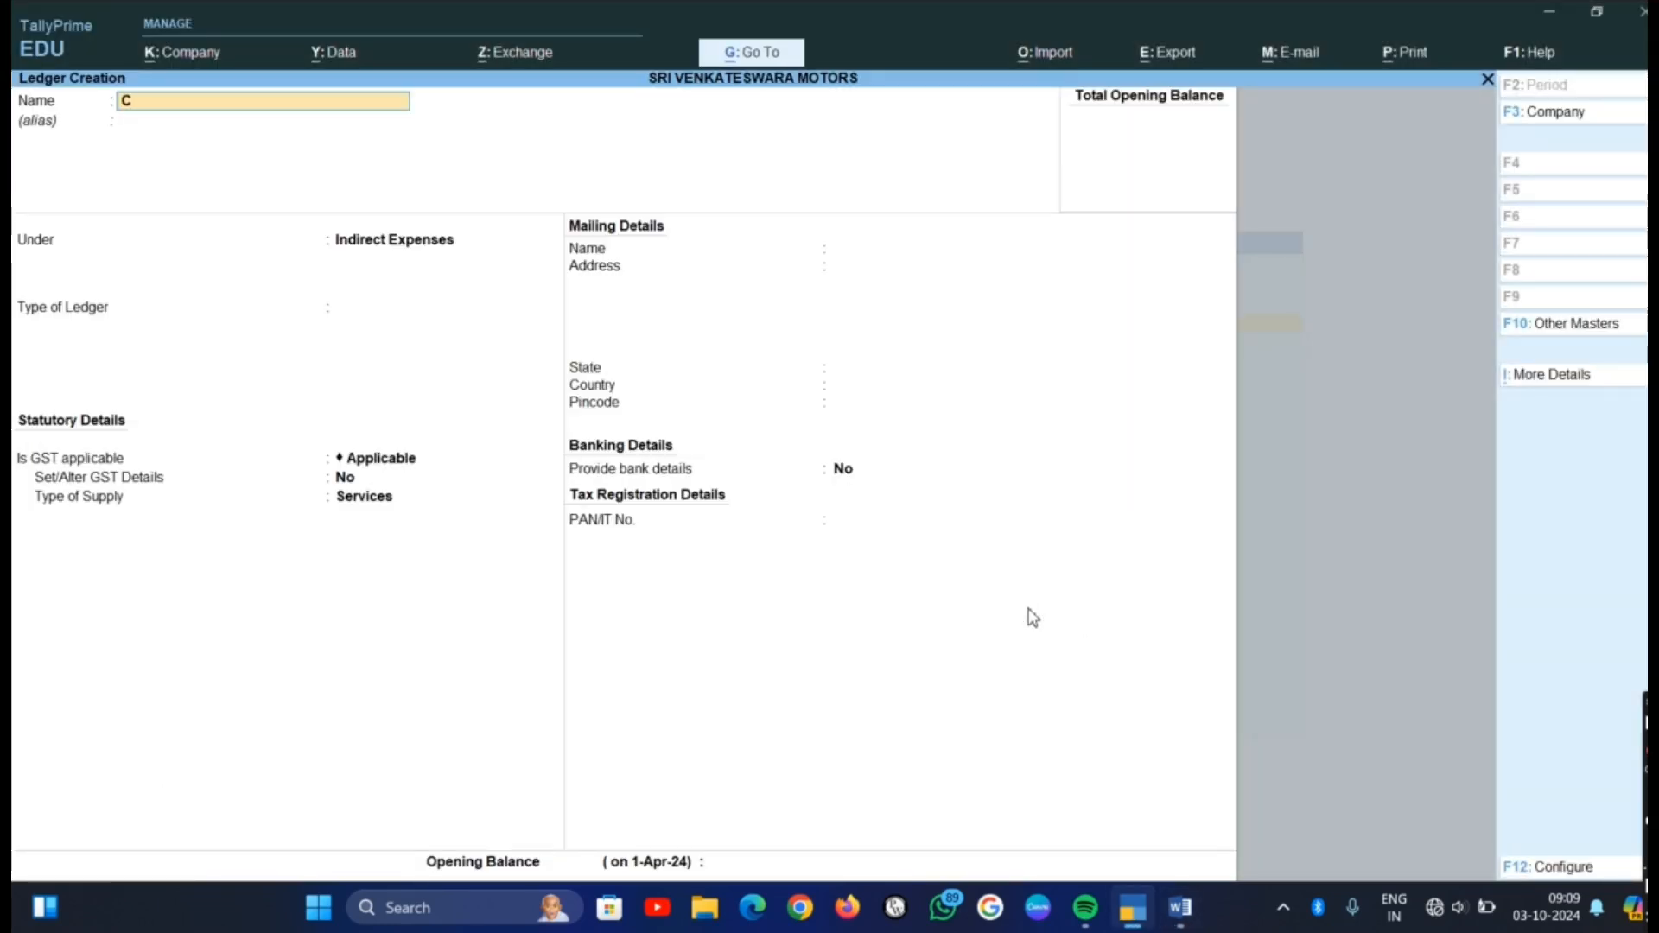
type("omputer")
key("Return")
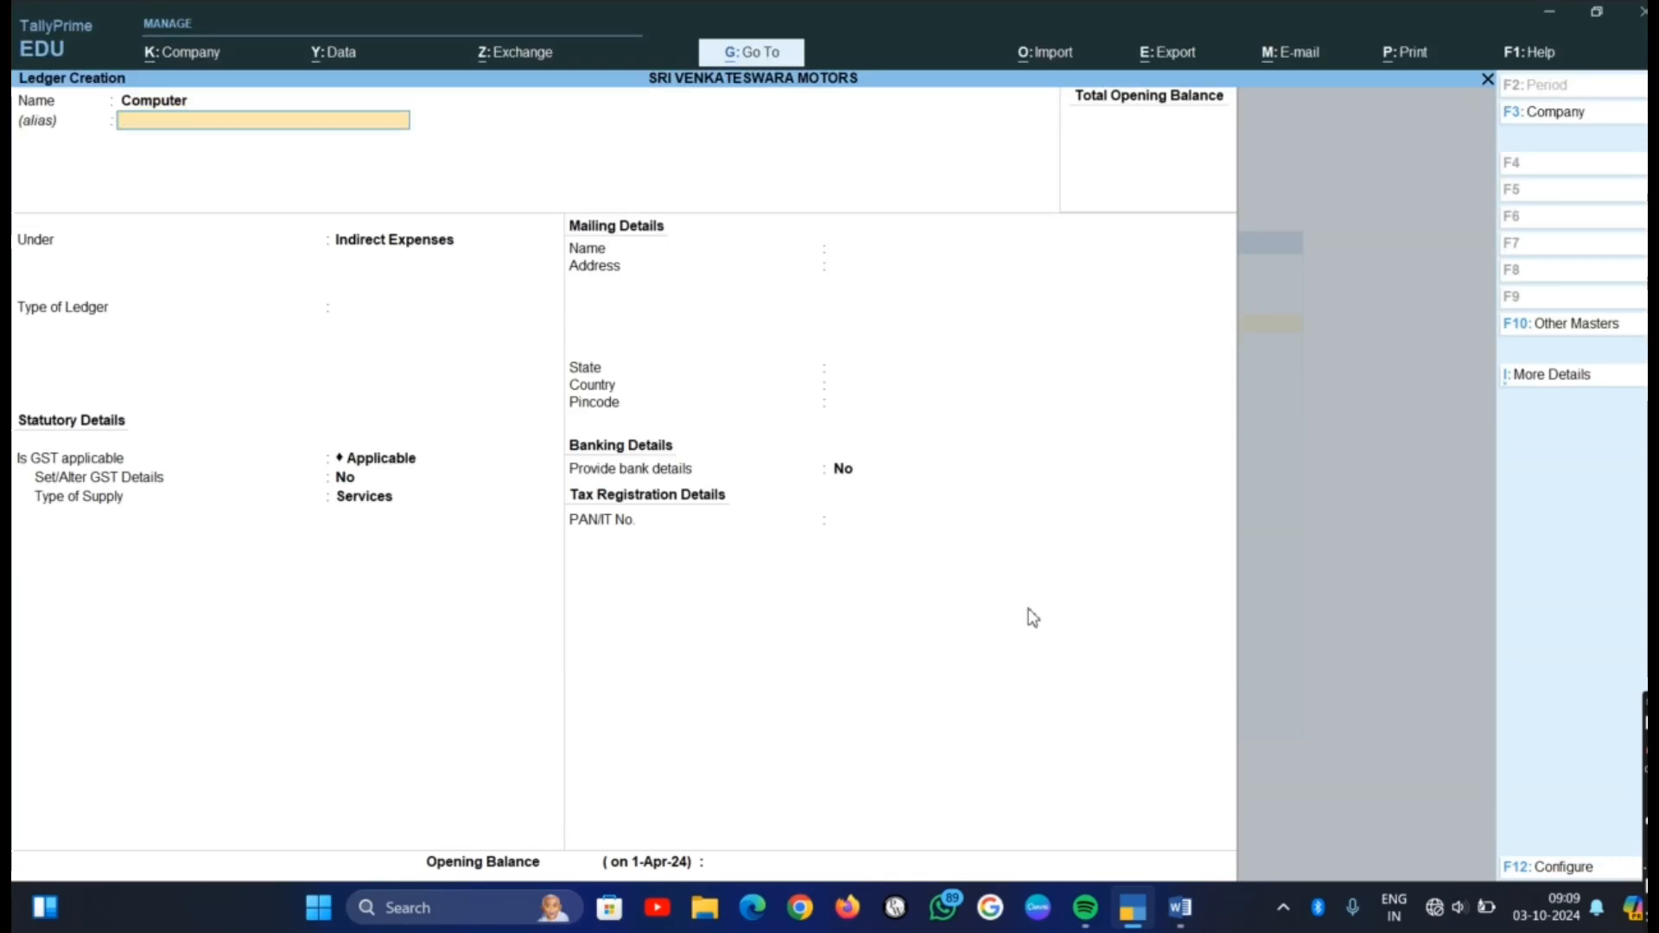
key("Return")
type("F")
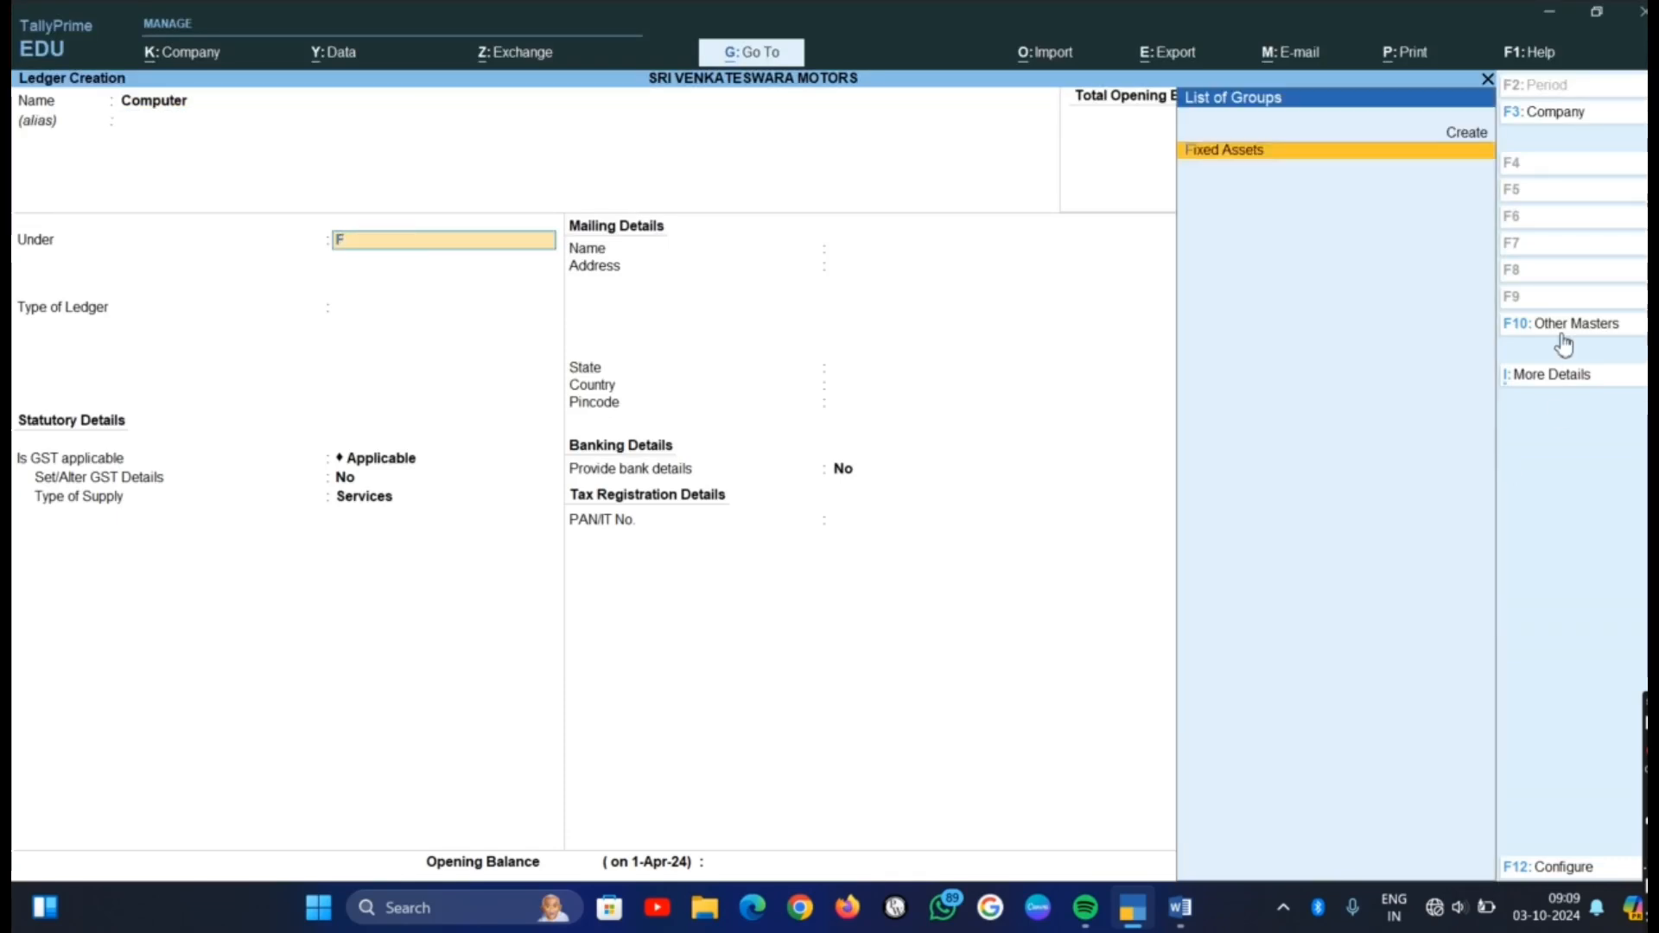
key("Return")
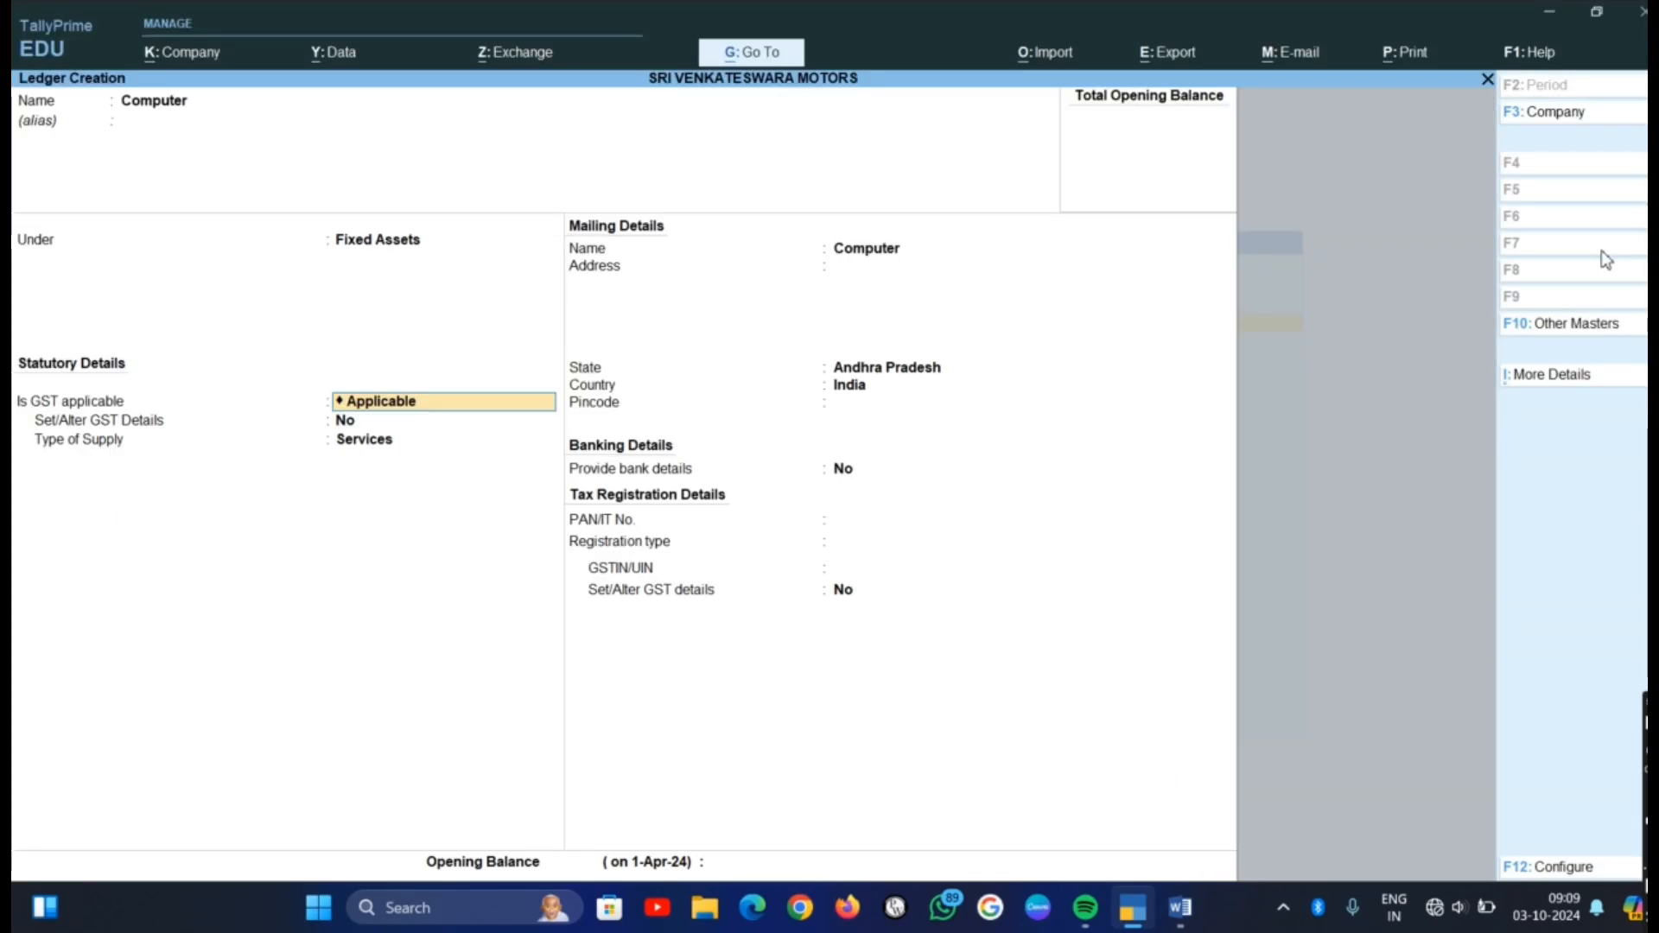
Keep the Computer ledger's default statutory, mailing, banking and tax details, and save it
key("Return")
key("Return")
key("Return")
key("Return")
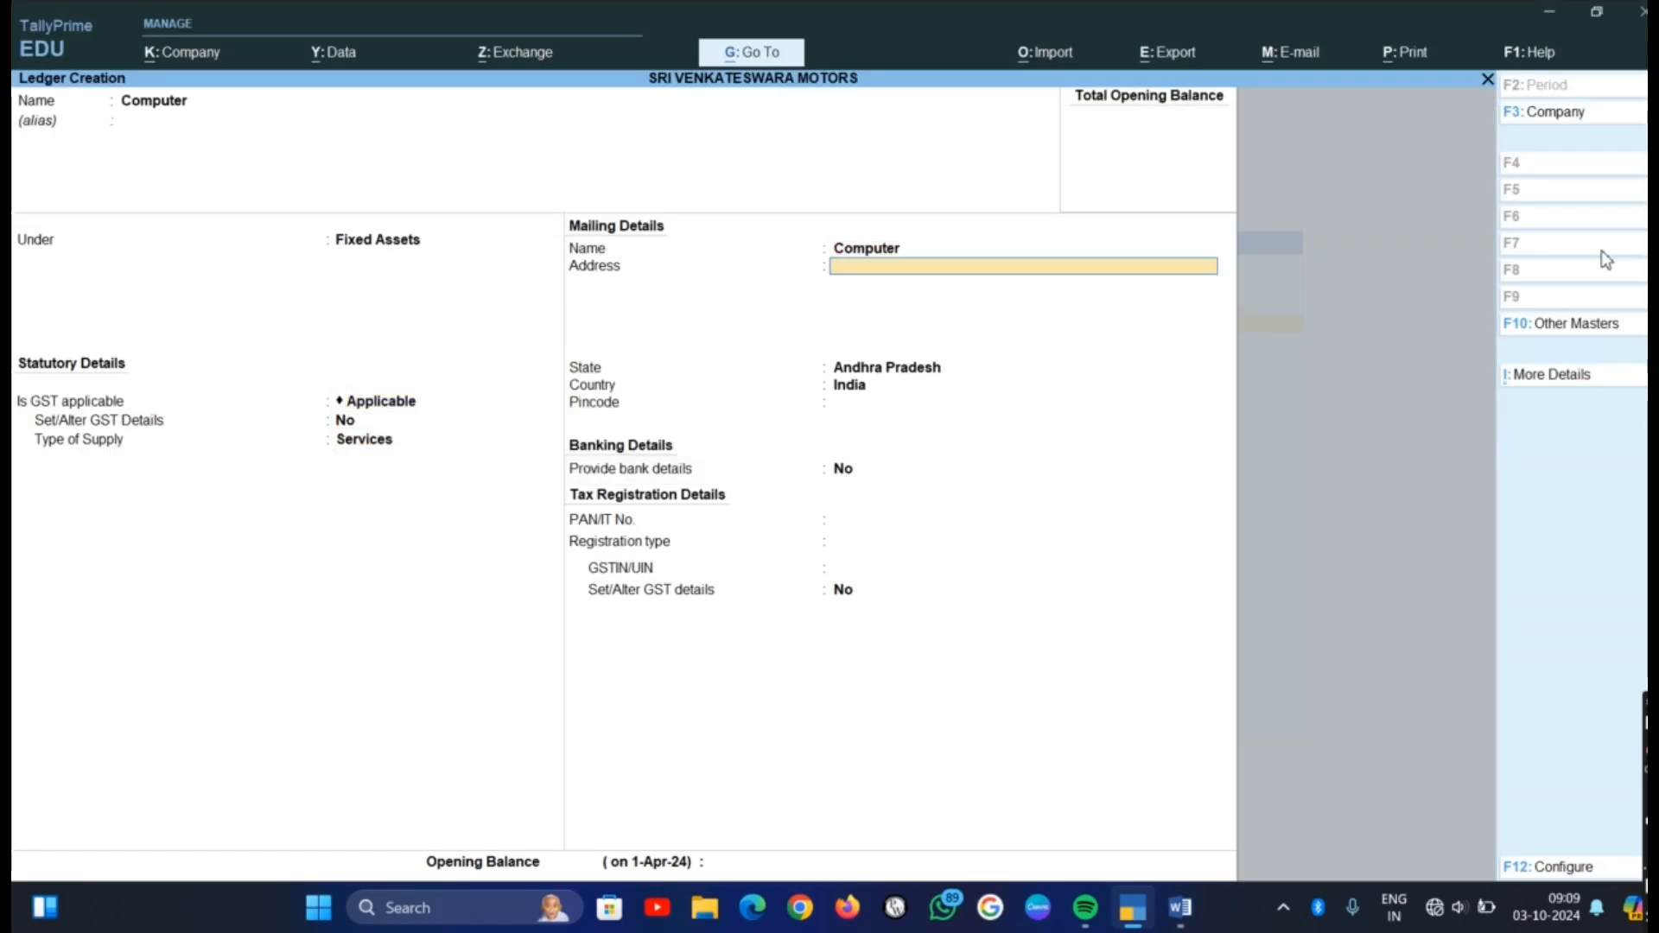
key("Return")
key("Return")
key("Return")
key("Return")
key("Return")
key("Return")
key("Return")
key("Return")
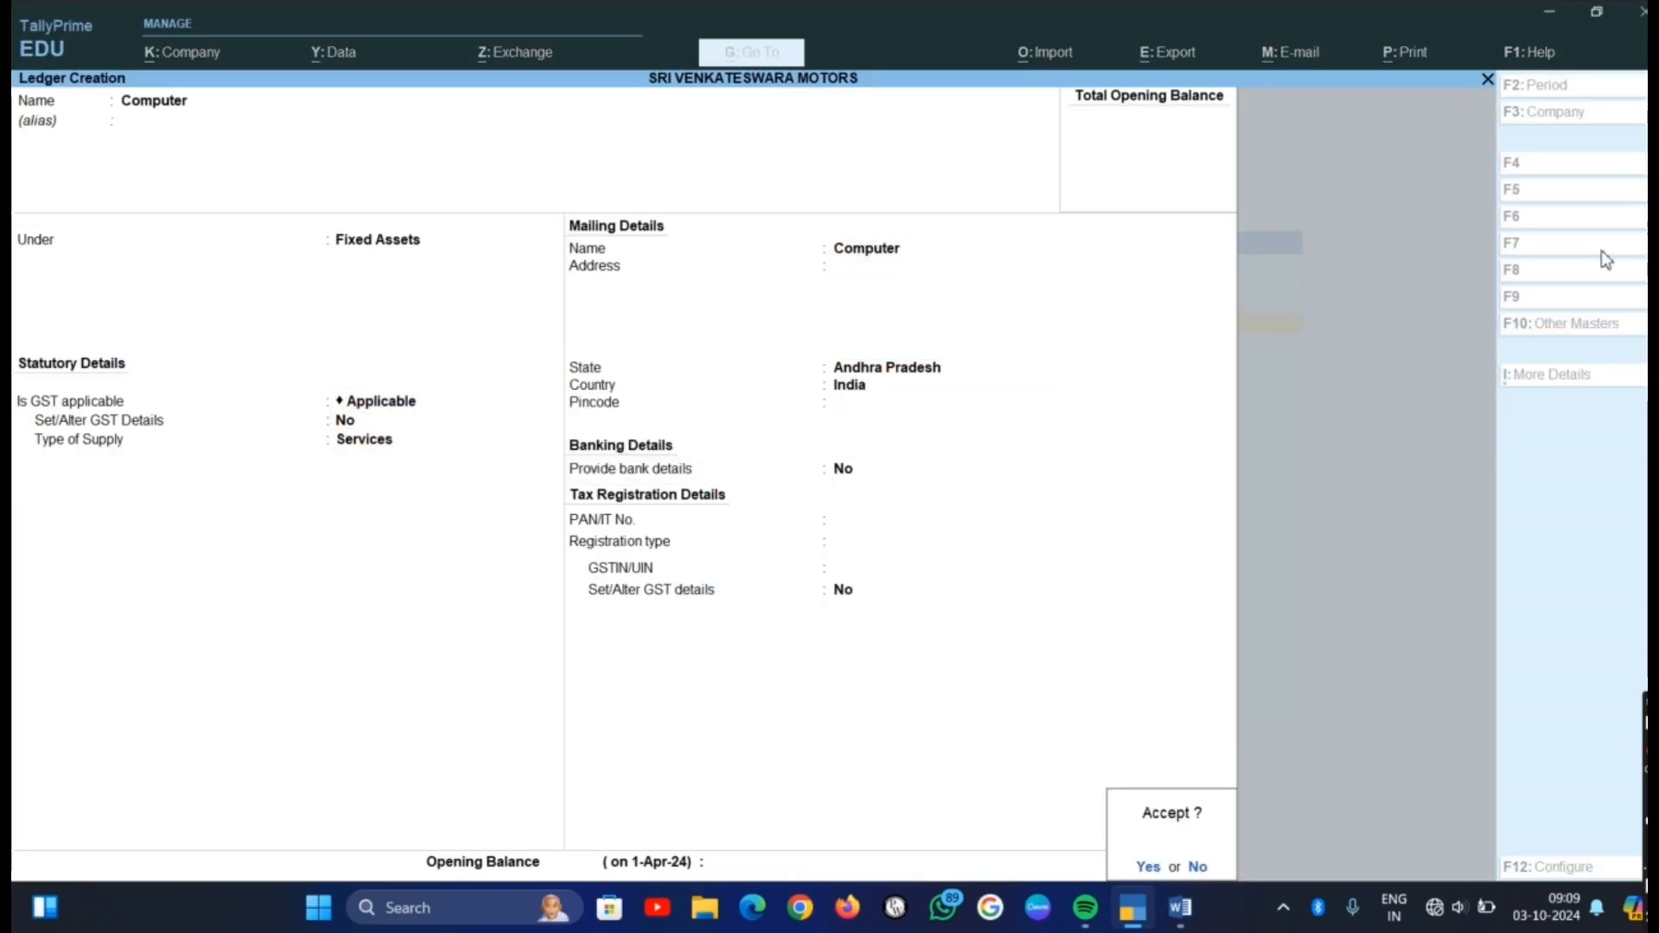
key("Return")
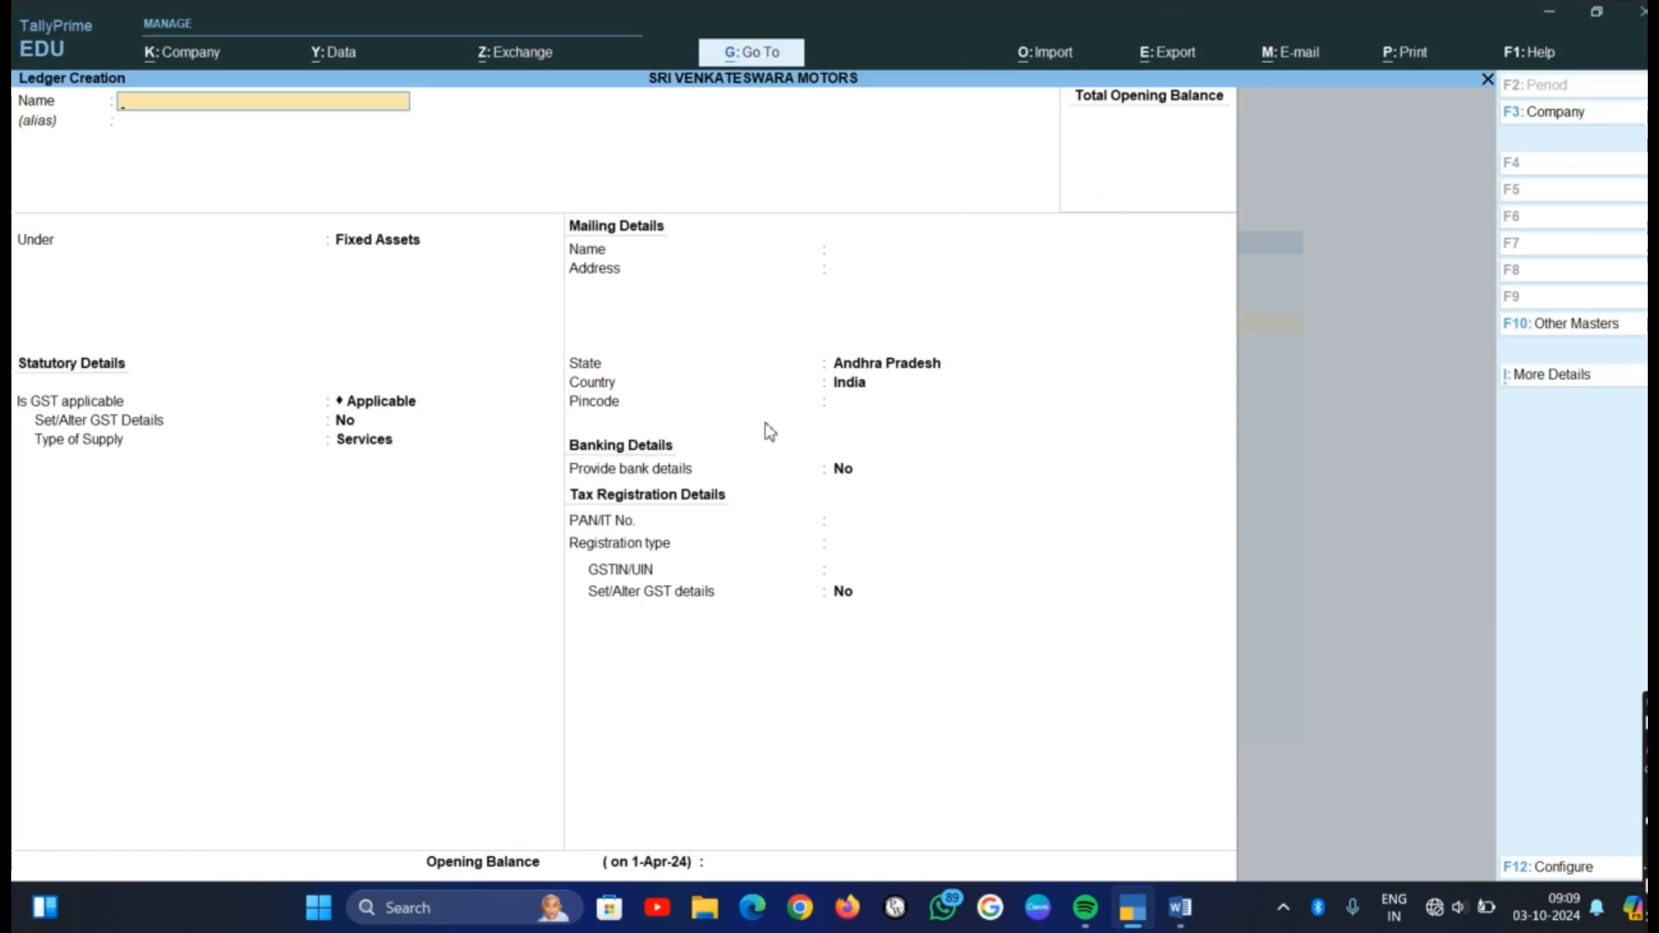
Leave ledger creation, return to the Gateway of Tally, and open accounting voucher entry
key("Escape")
key("y")
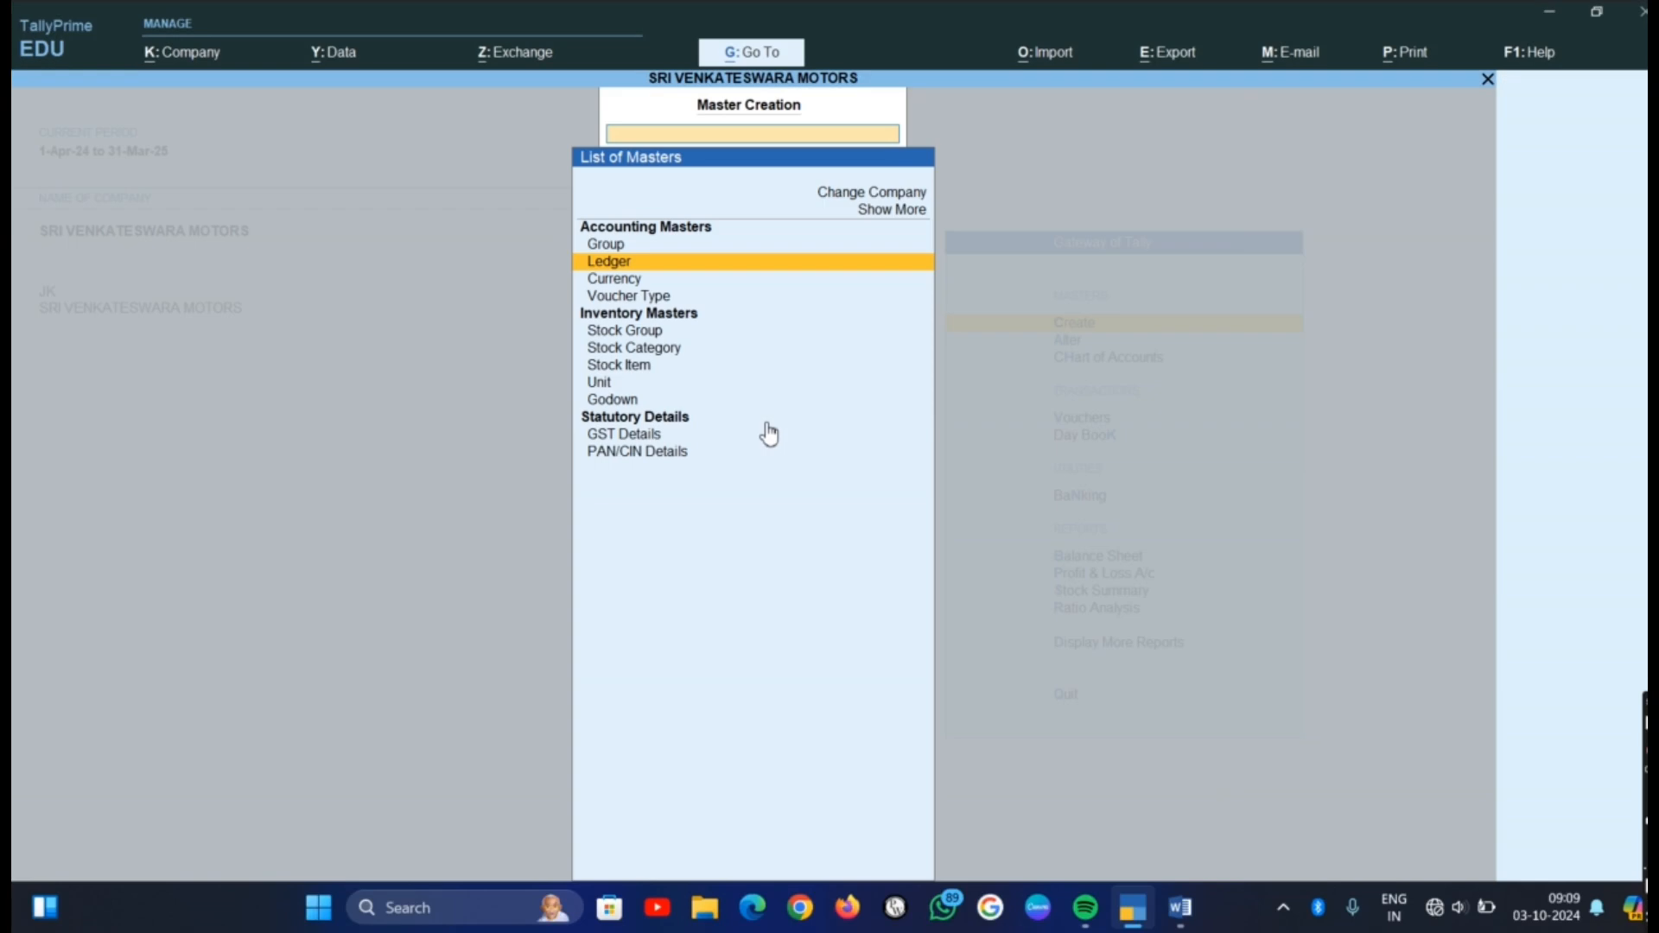
key("Escape")
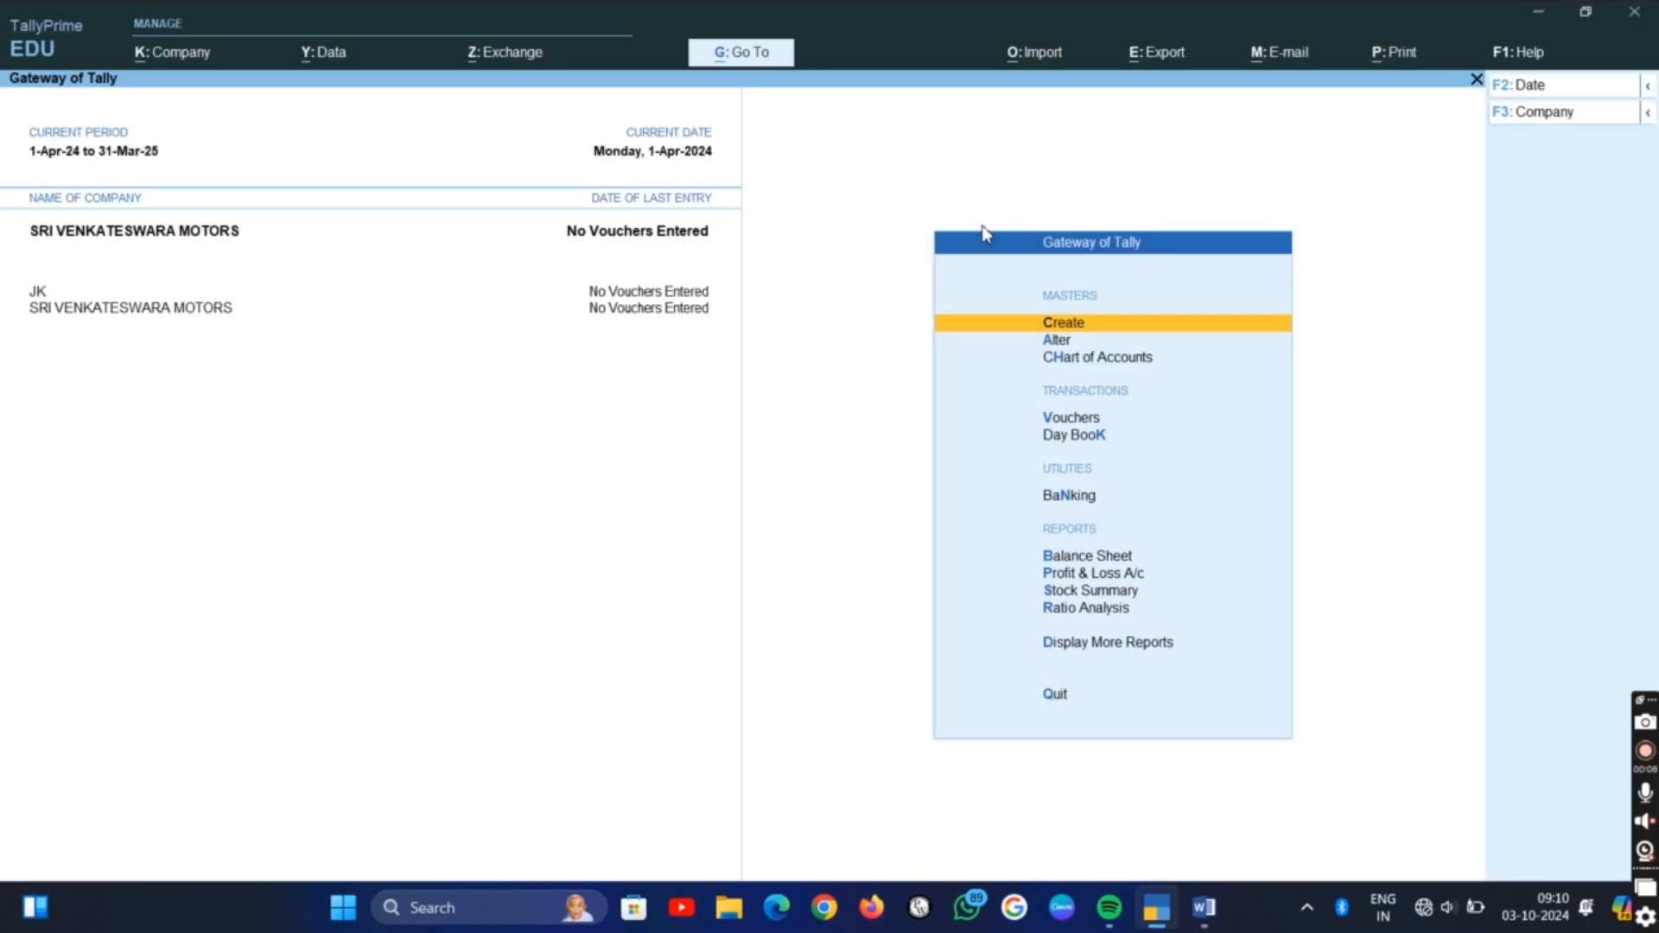
left_click(1072, 418)
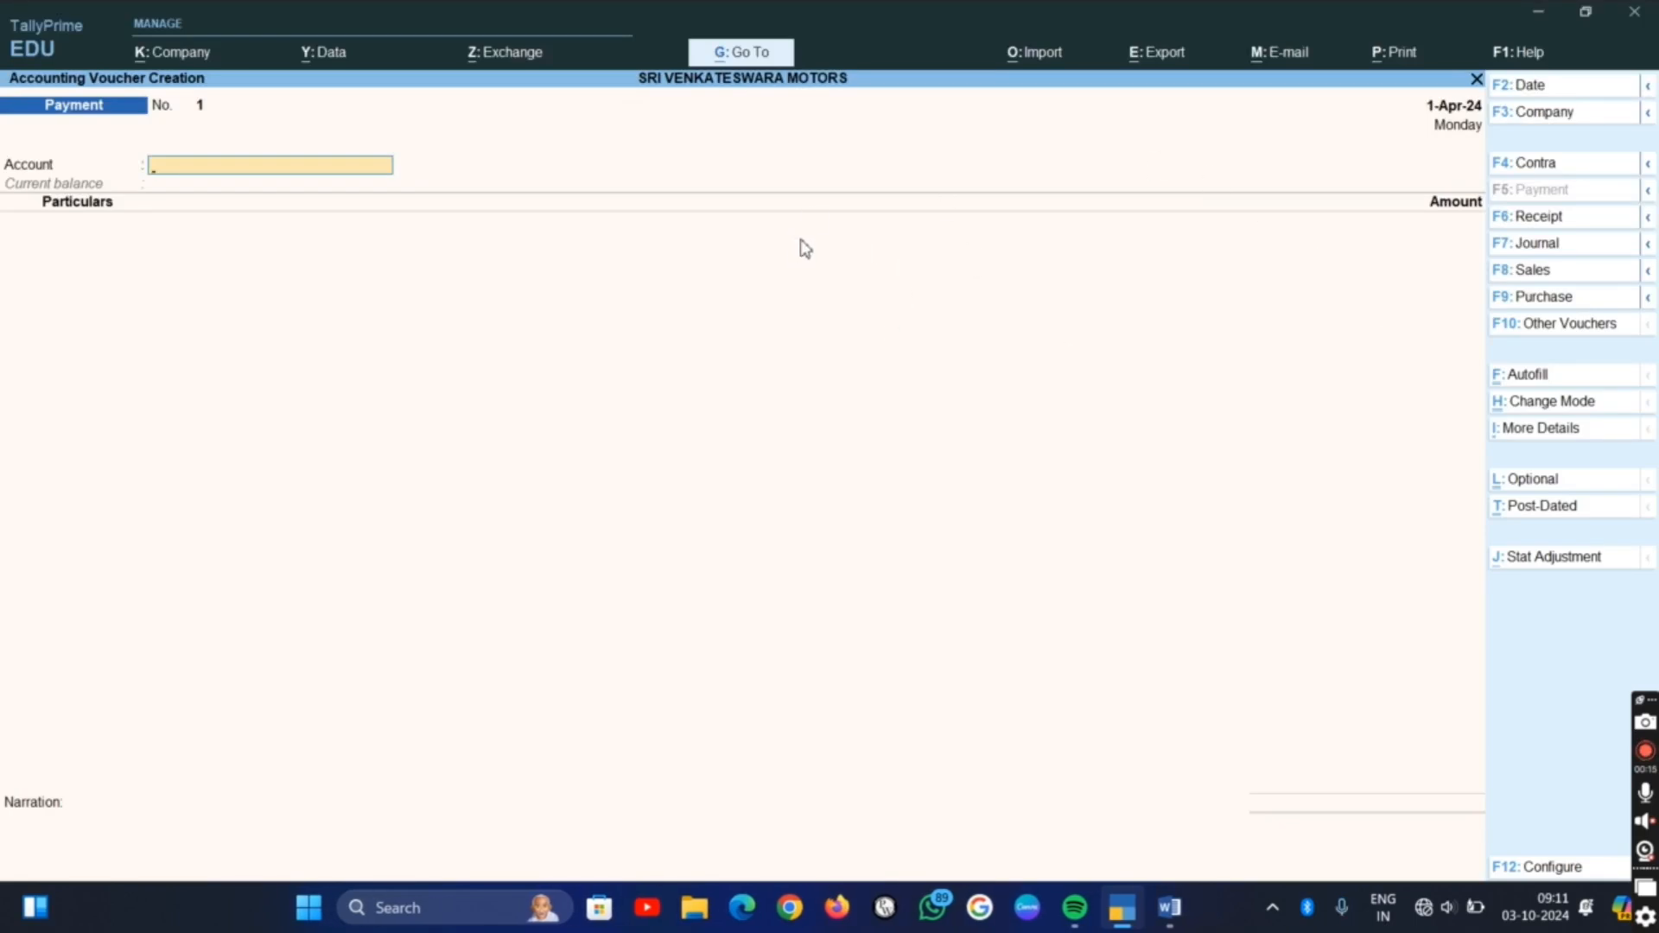
Check the first transaction in the Word list, then return to TallyPrime and change the voucher type to Receipt
key("alt+Tab")
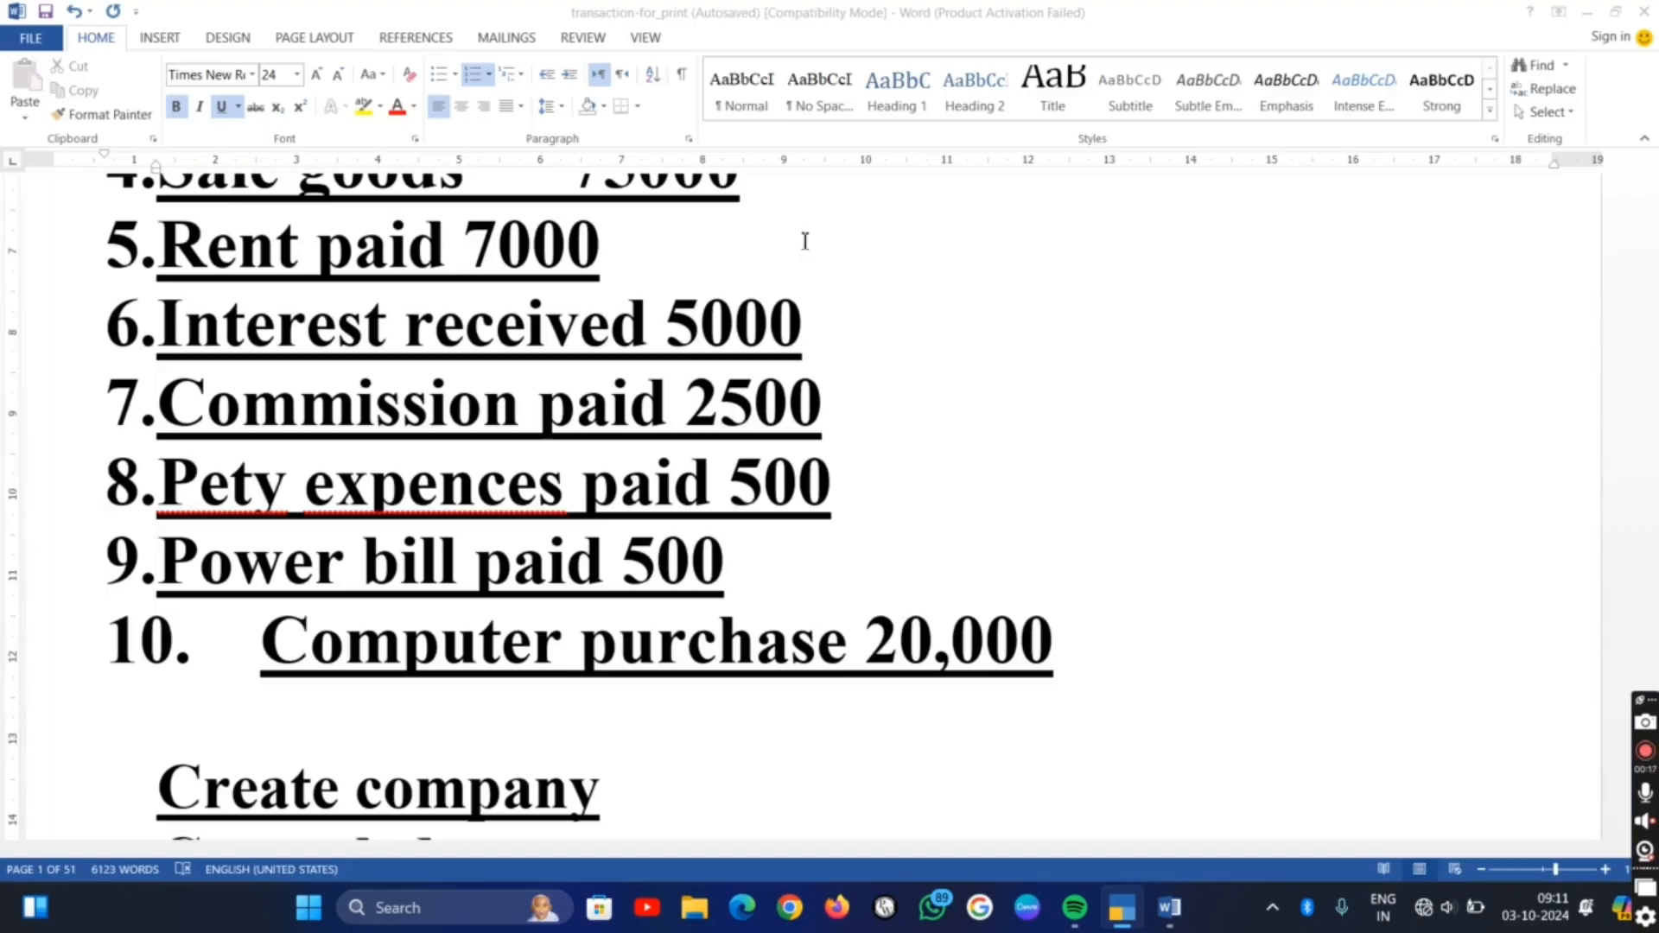
scroll(808, 234, "up", 5)
scroll(650, 250, "down", 1)
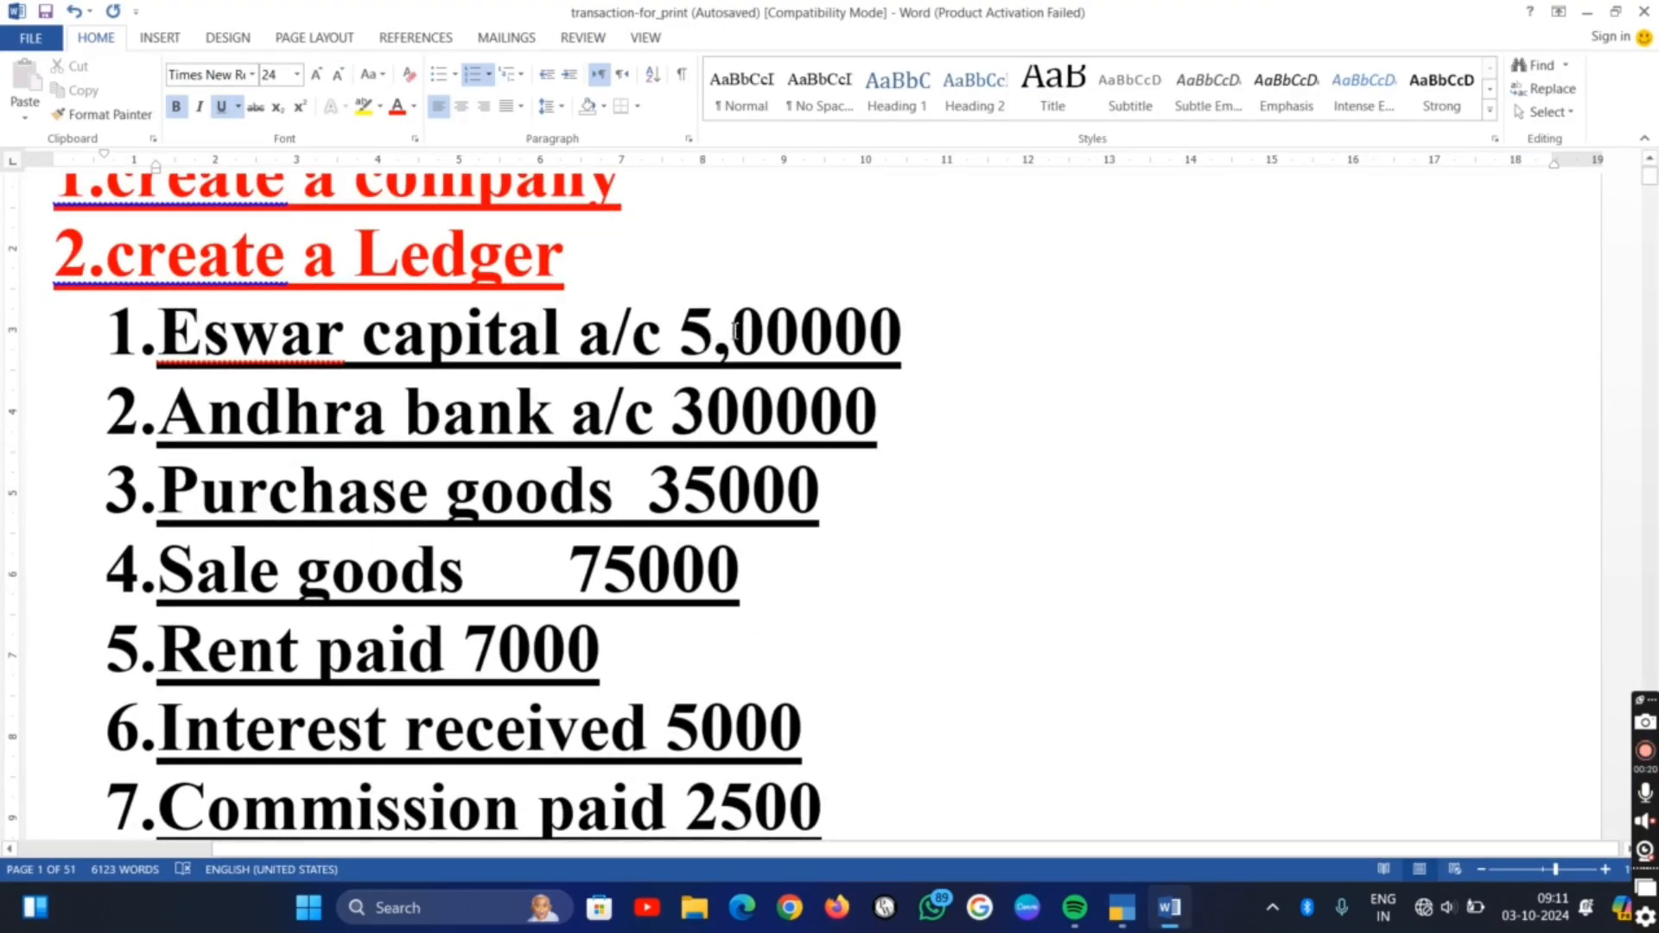
key("alt+Tab")
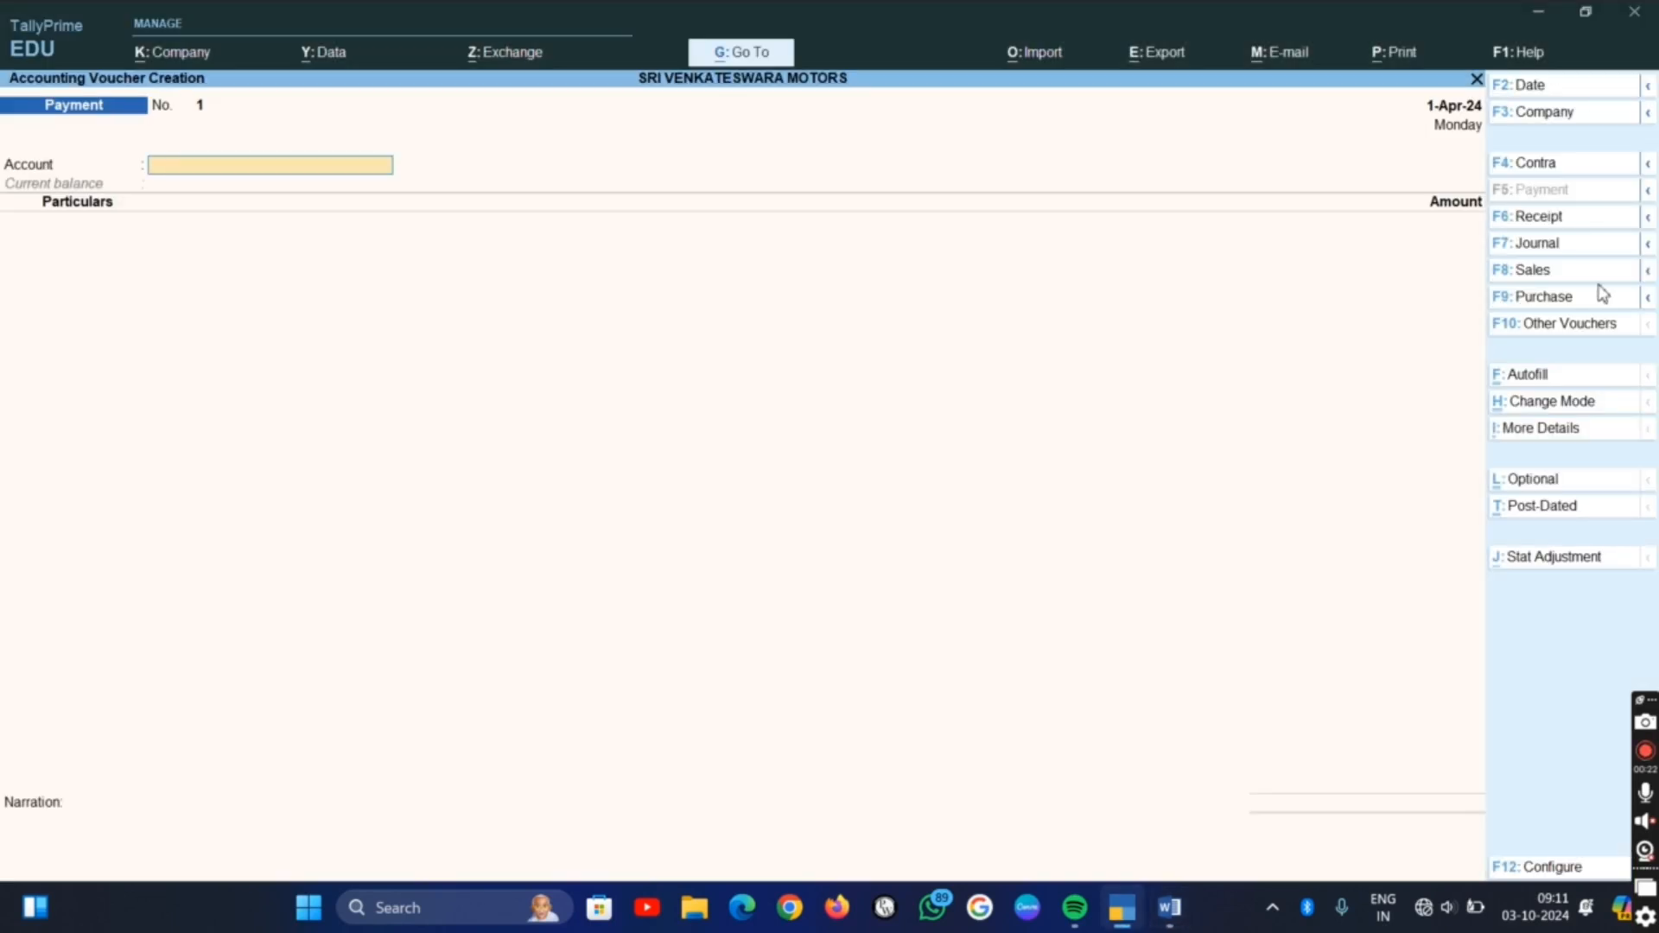
left_click(1554, 223)
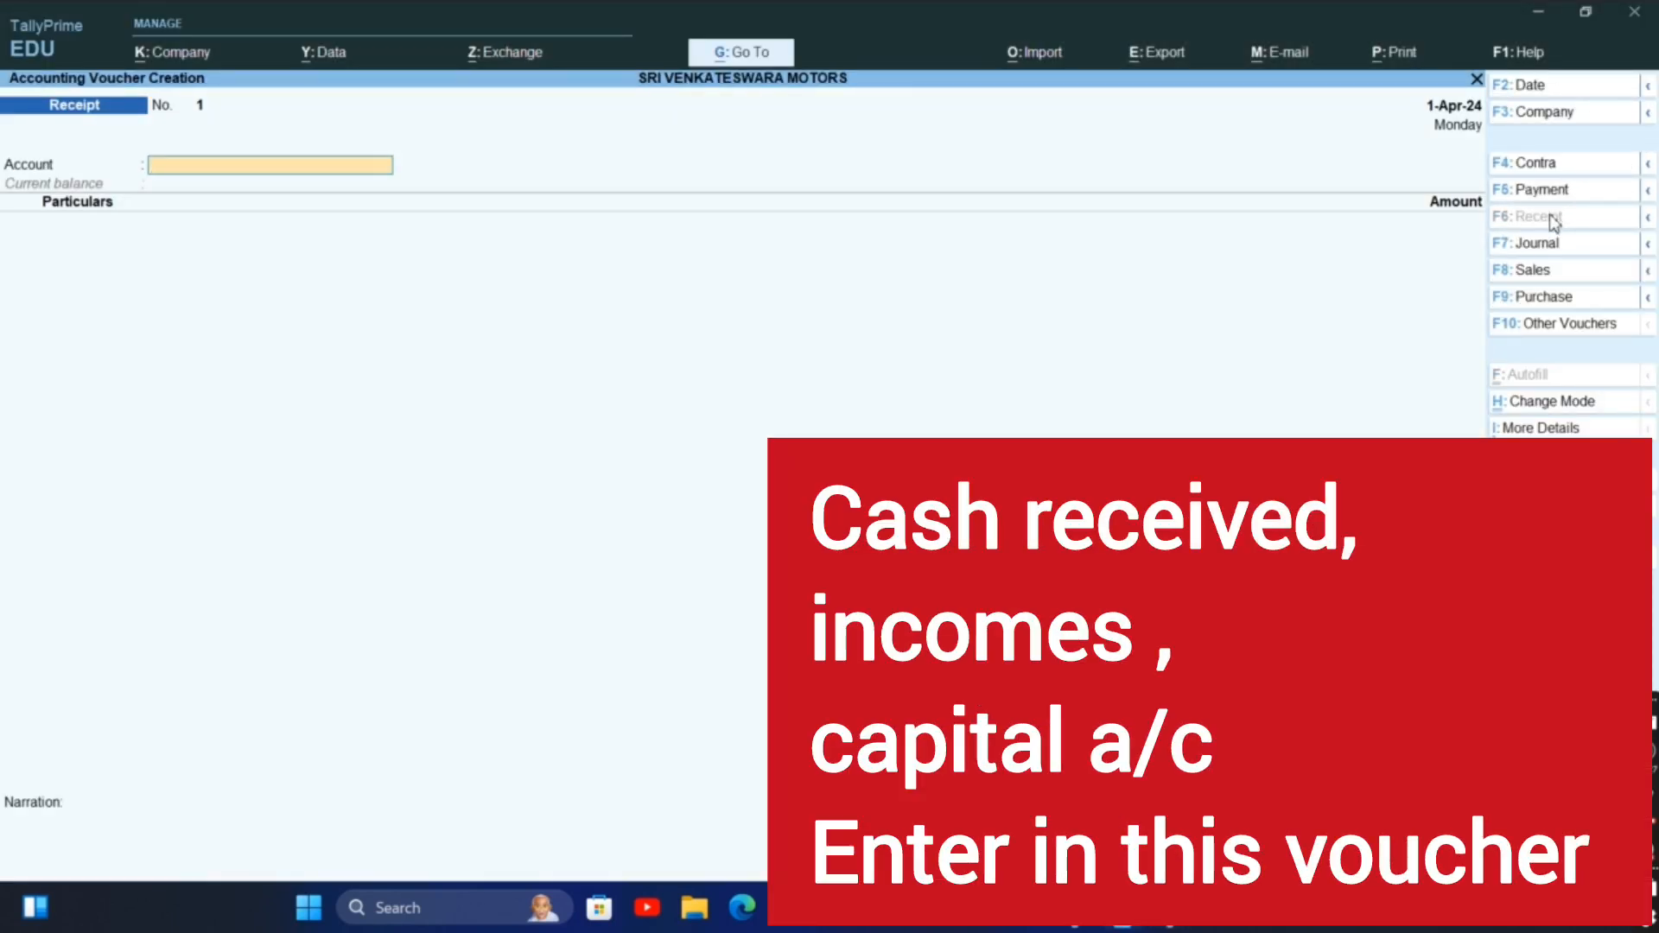
Set the receipt voucher's account to Cash and choose the owner's capital ledger as the particulars
type("C")
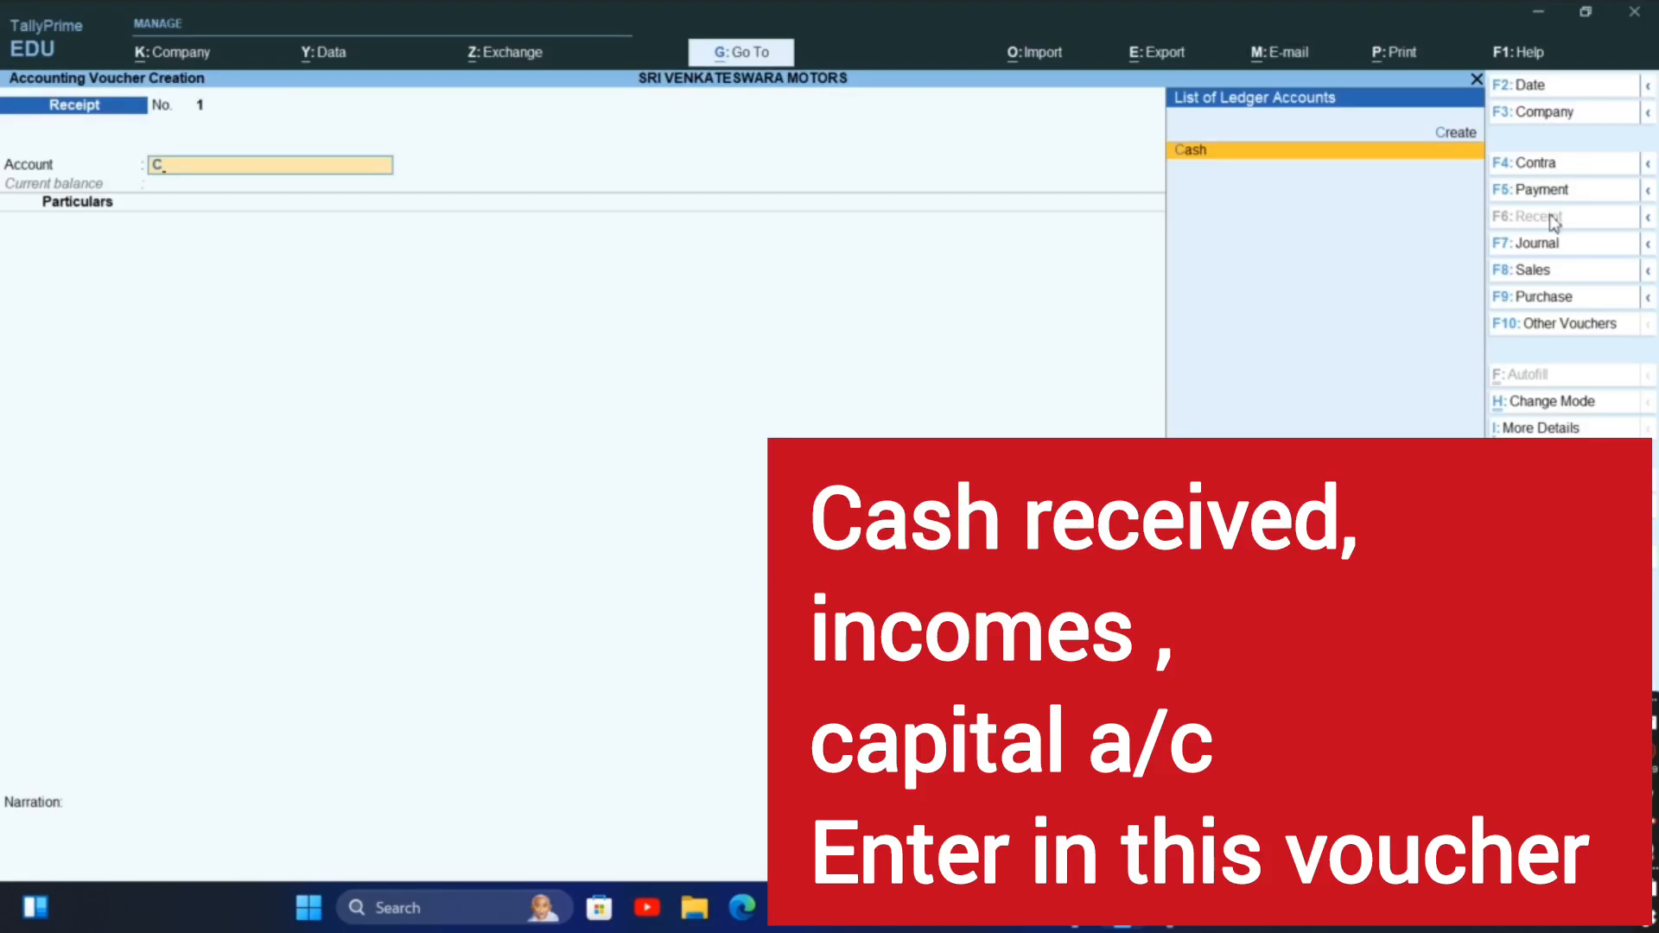
key("Return")
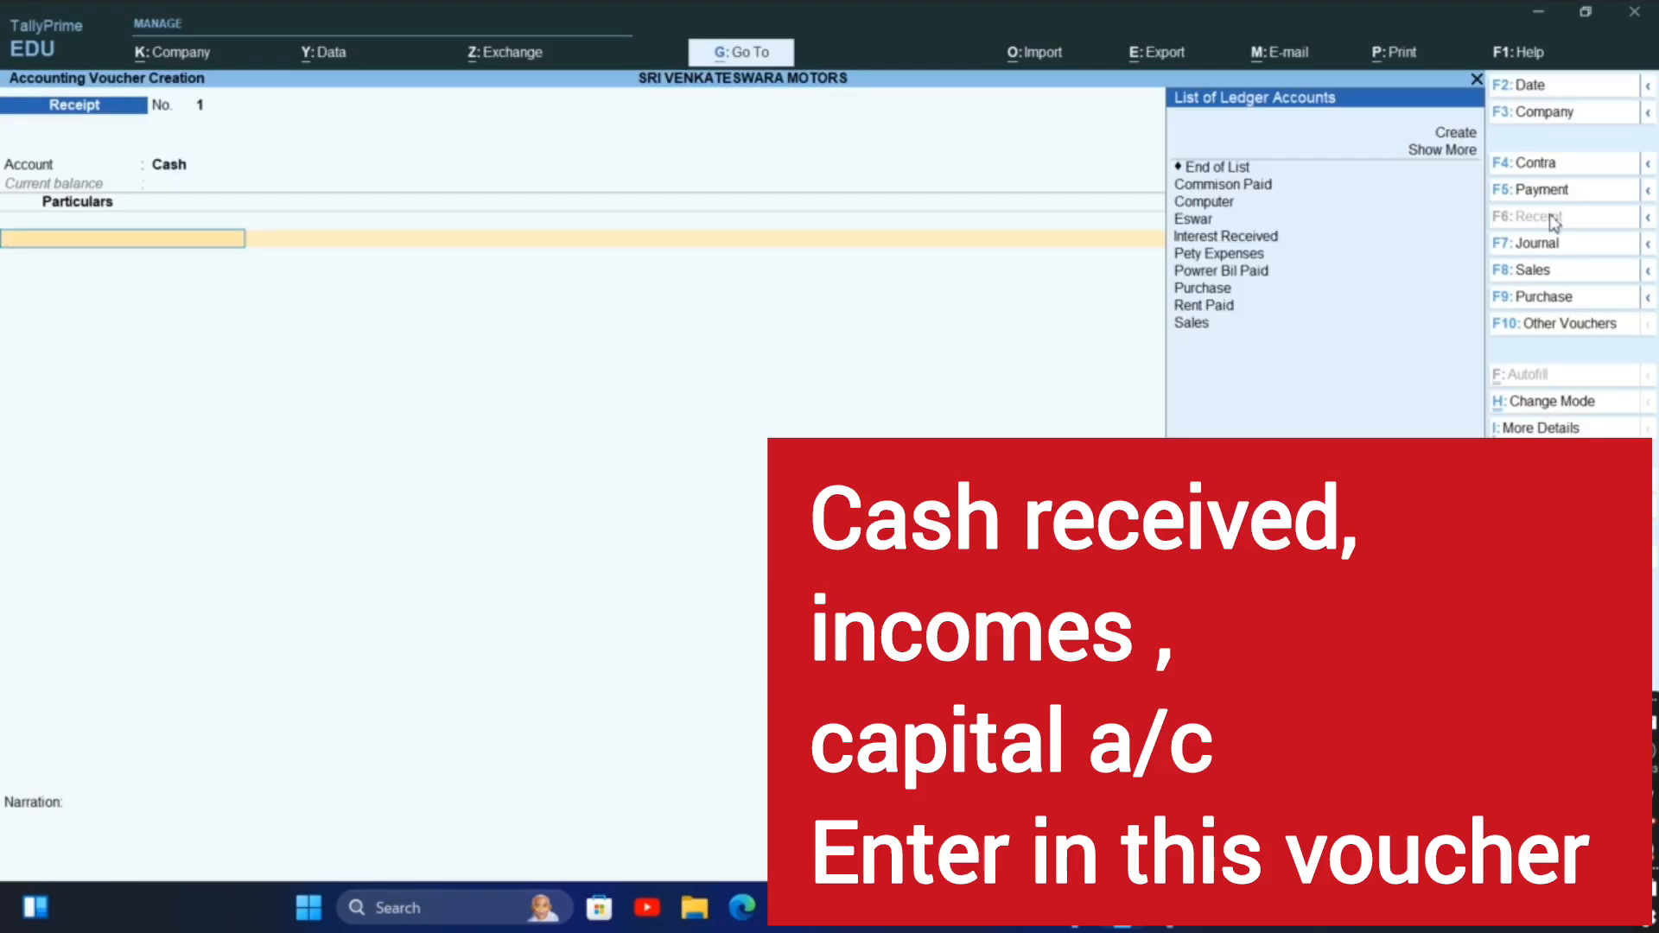
key("Down")
key("Down")
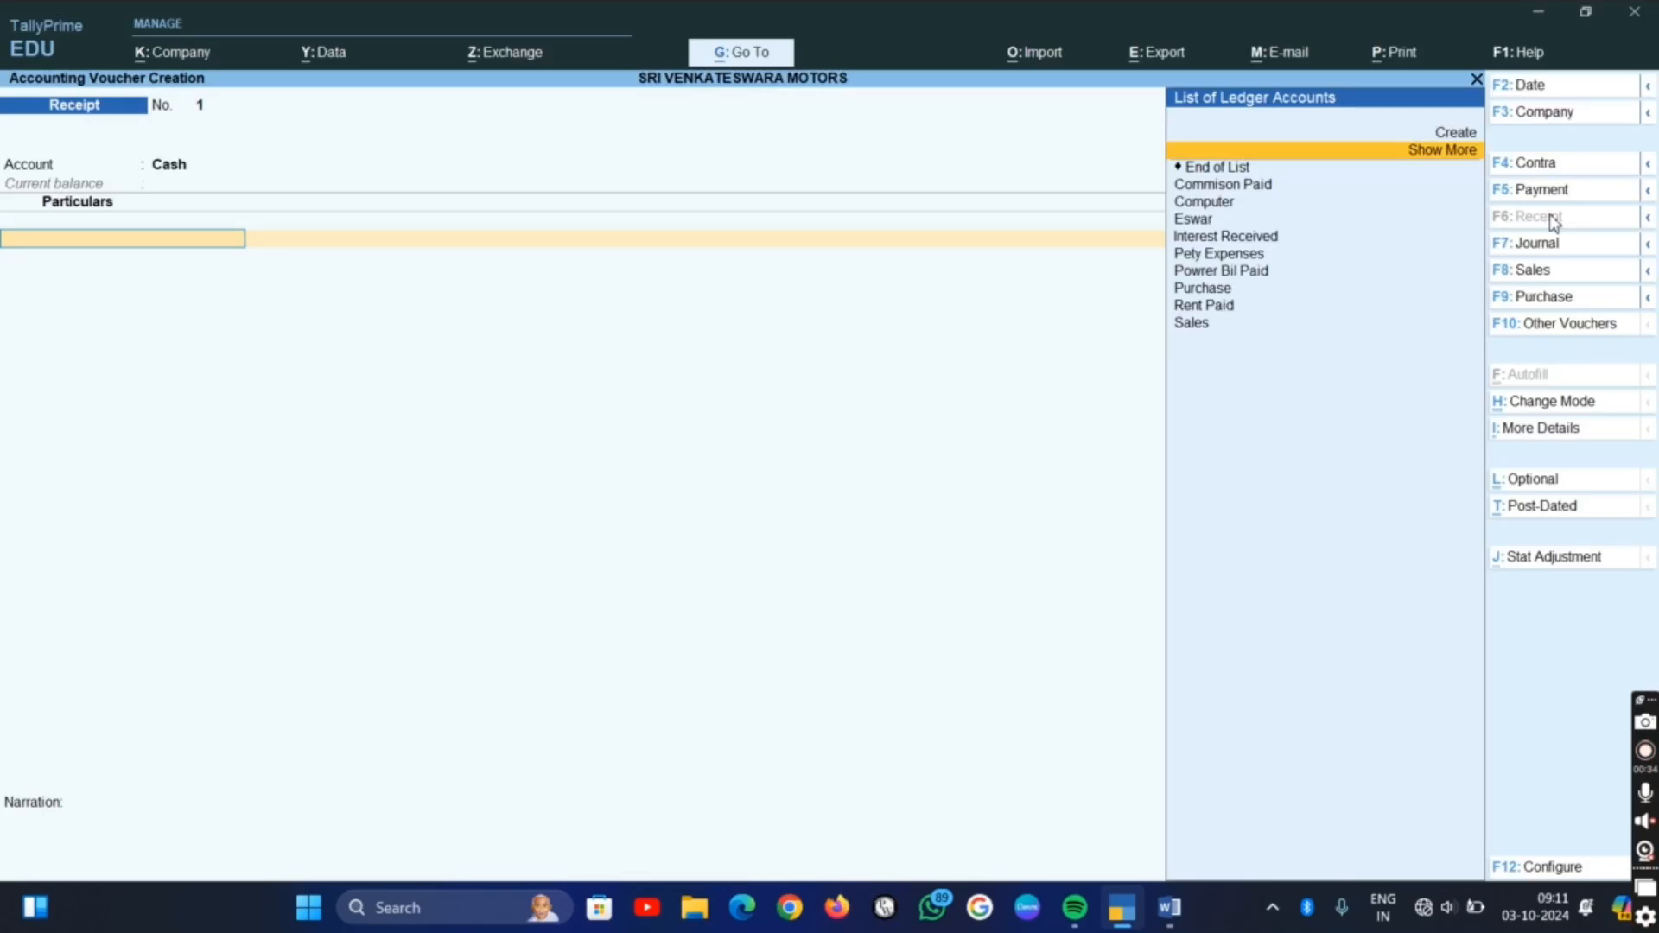
key("Down")
key("Down")
key("Down")
key("Down")
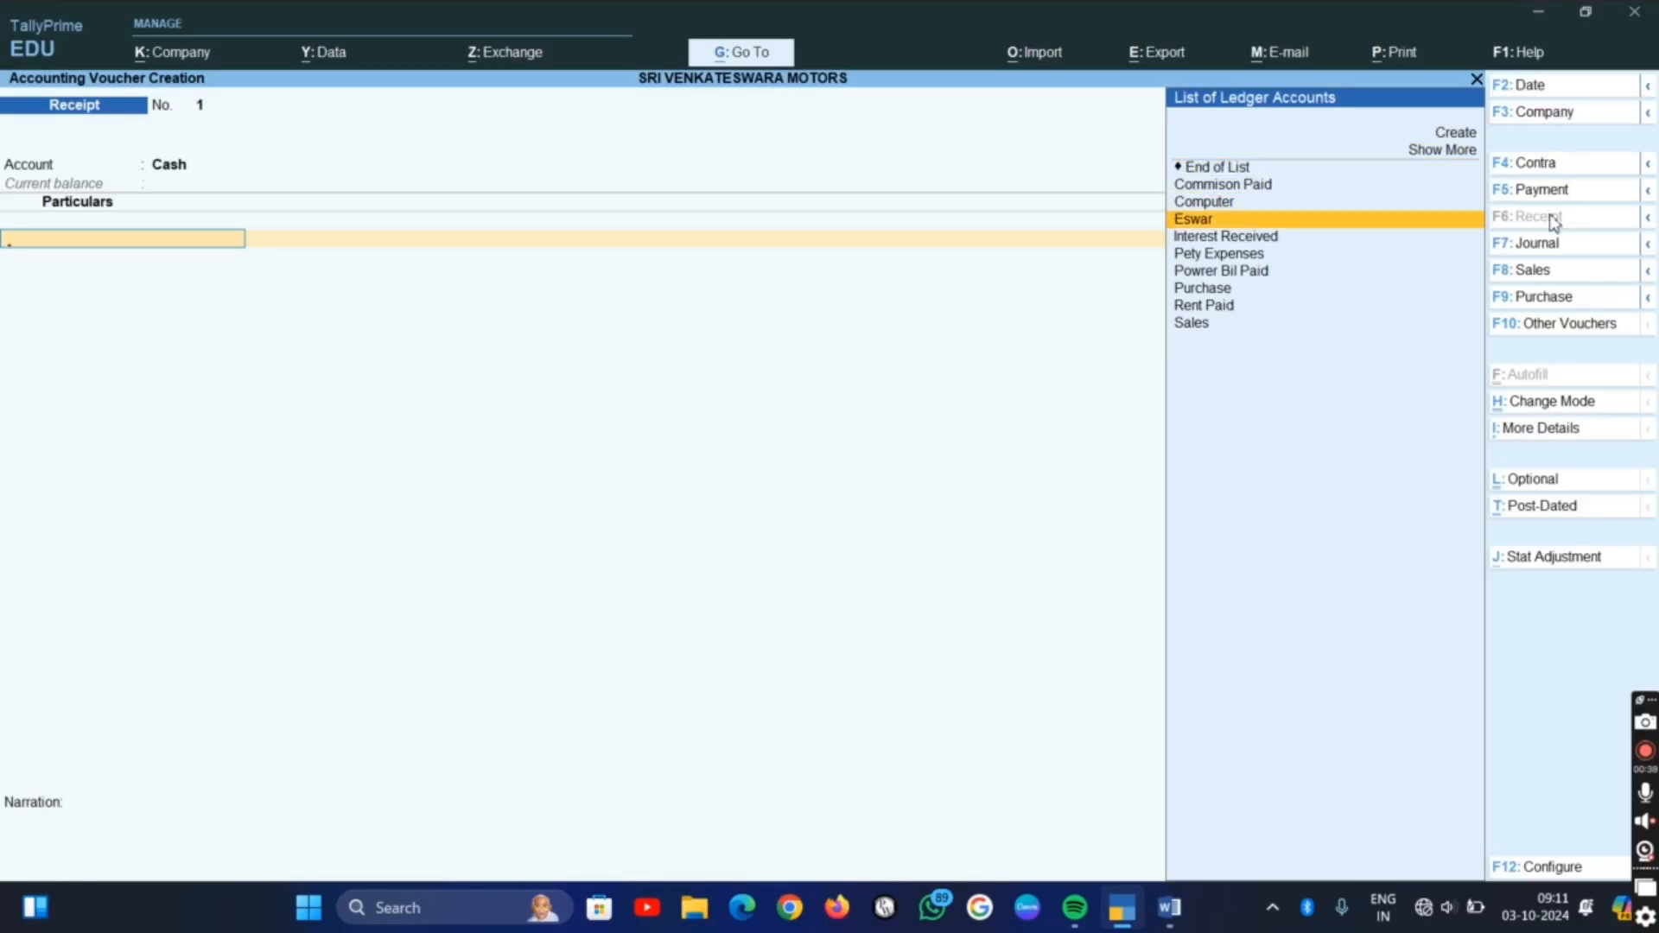
key("Return")
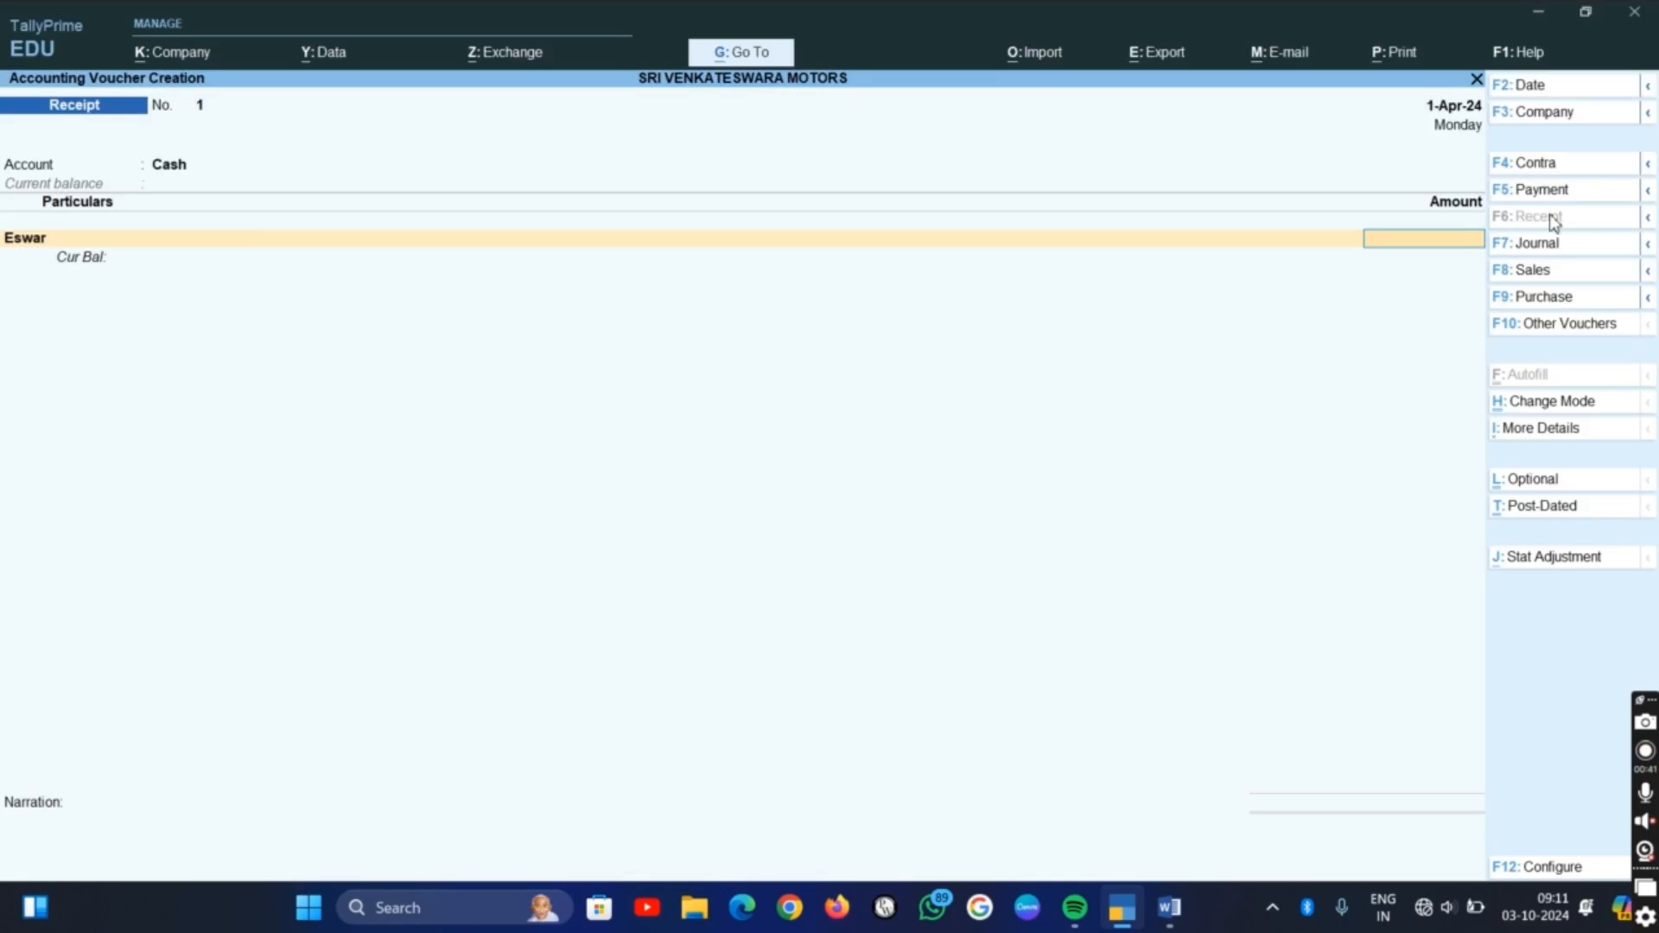
Check the capital amount in the Word list, then enter 5,00,000 in the TallyPrime receipt and save it without a narration
key("alt+Tab")
key("alt+Tab")
type("00,000")
key("Return")
key("Return")
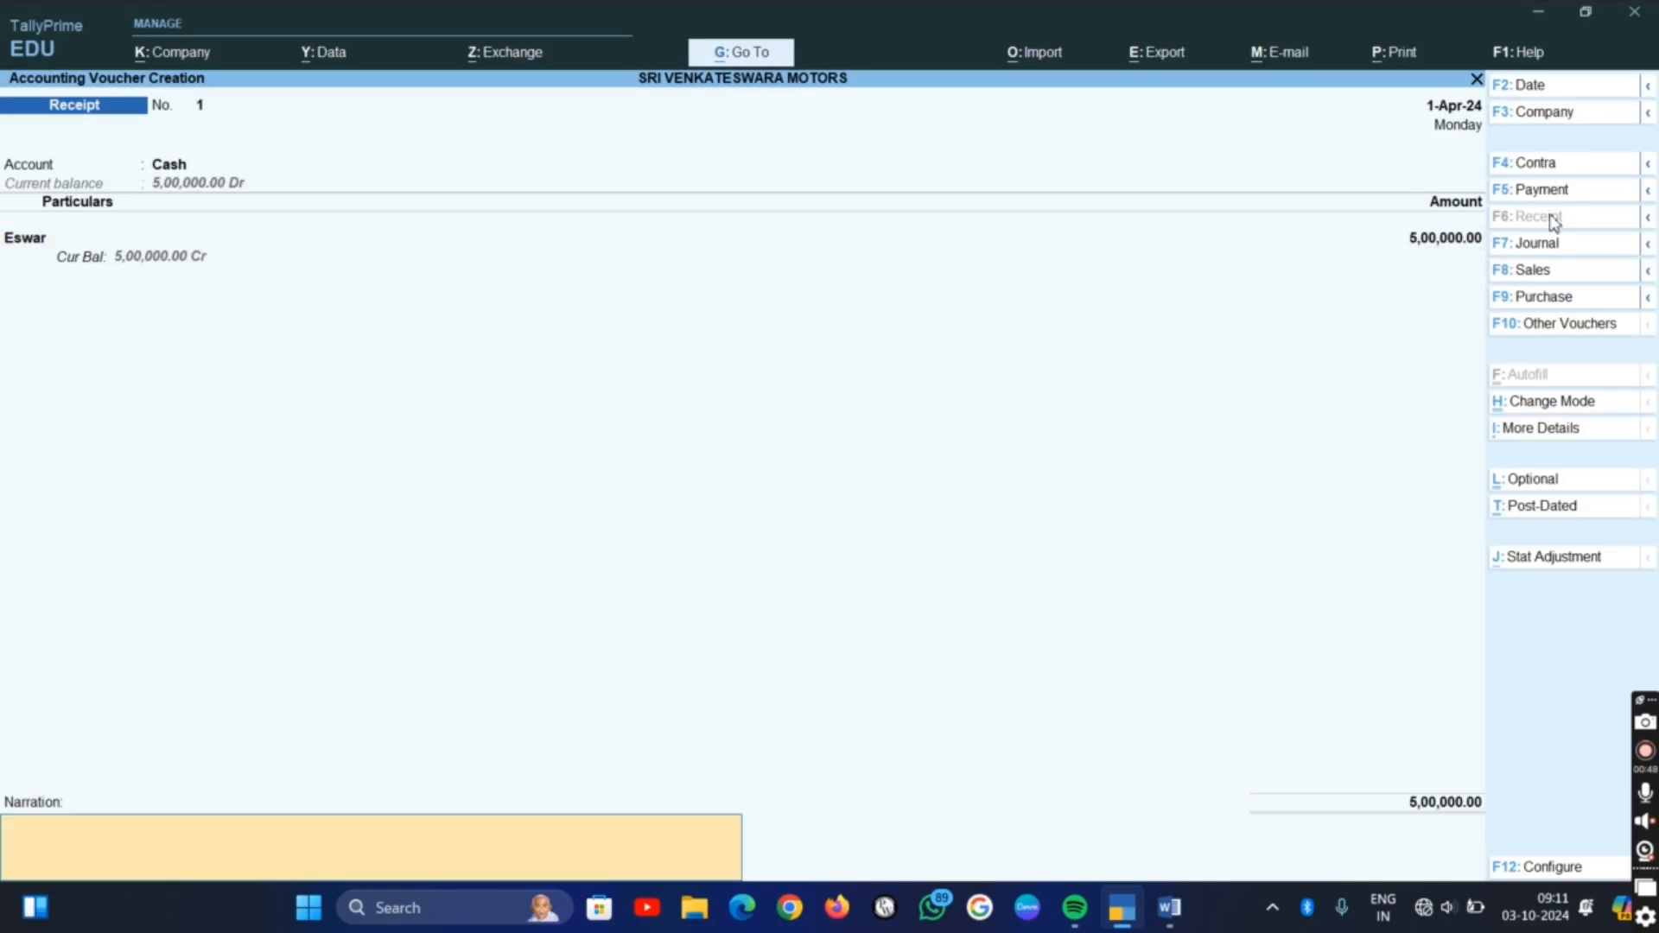
key("Return")
key("Return")
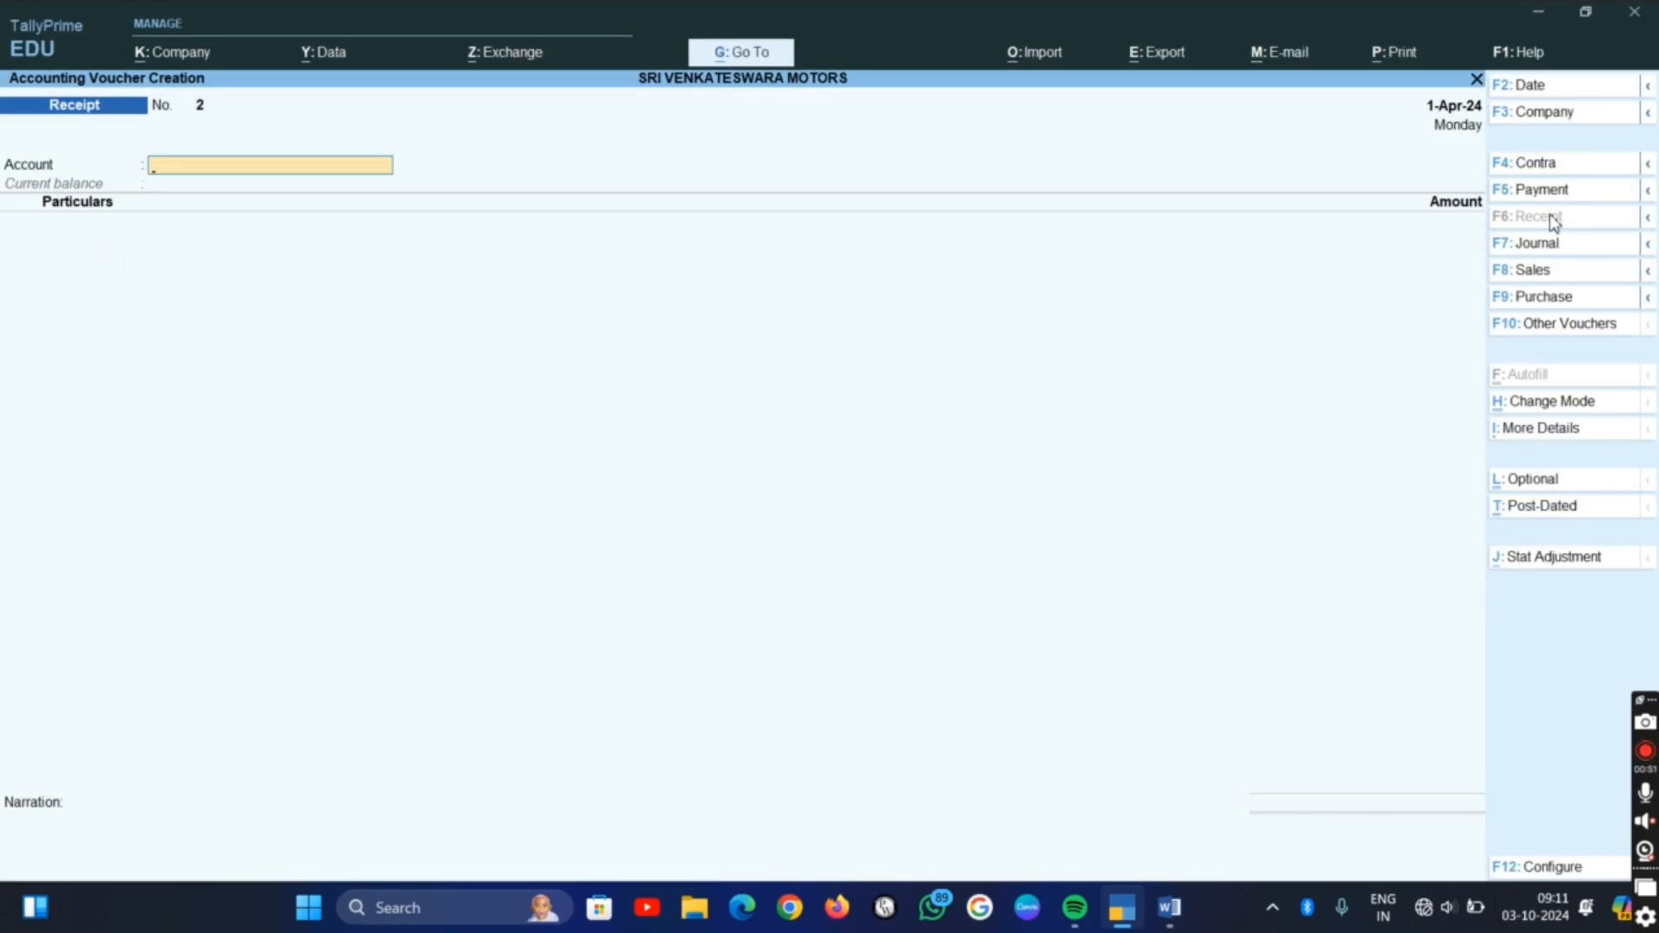
Check the second transaction in the Word list, then return to TallyPrime and change the voucher type to Contra
key("alt+Tab")
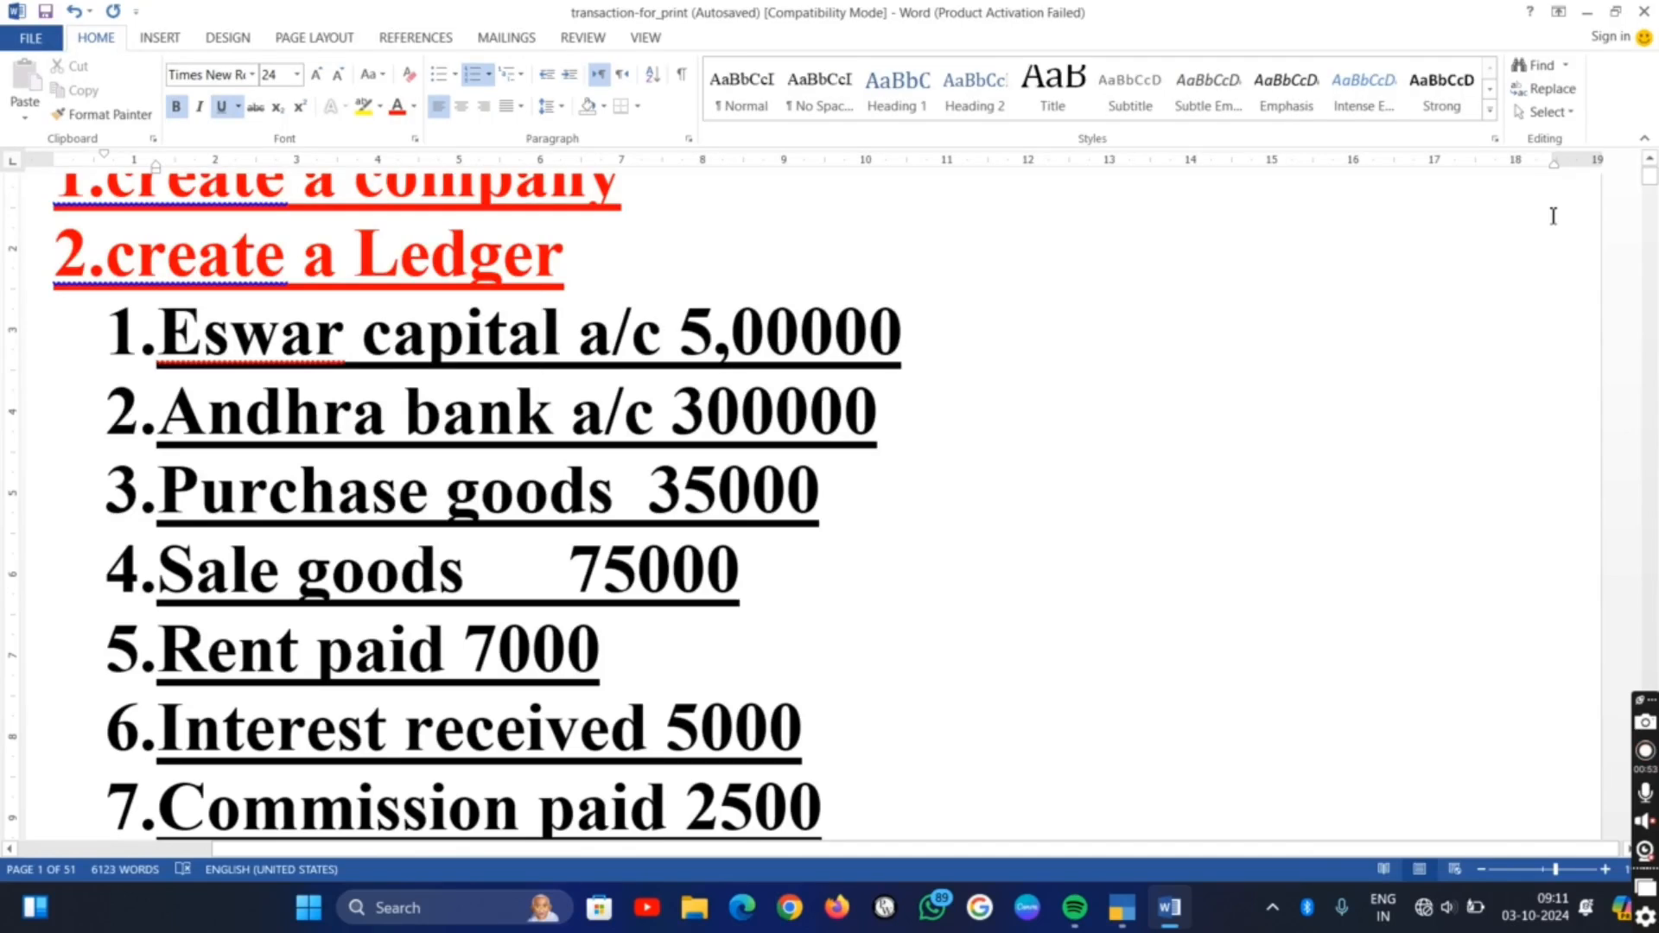
key("alt+Tab")
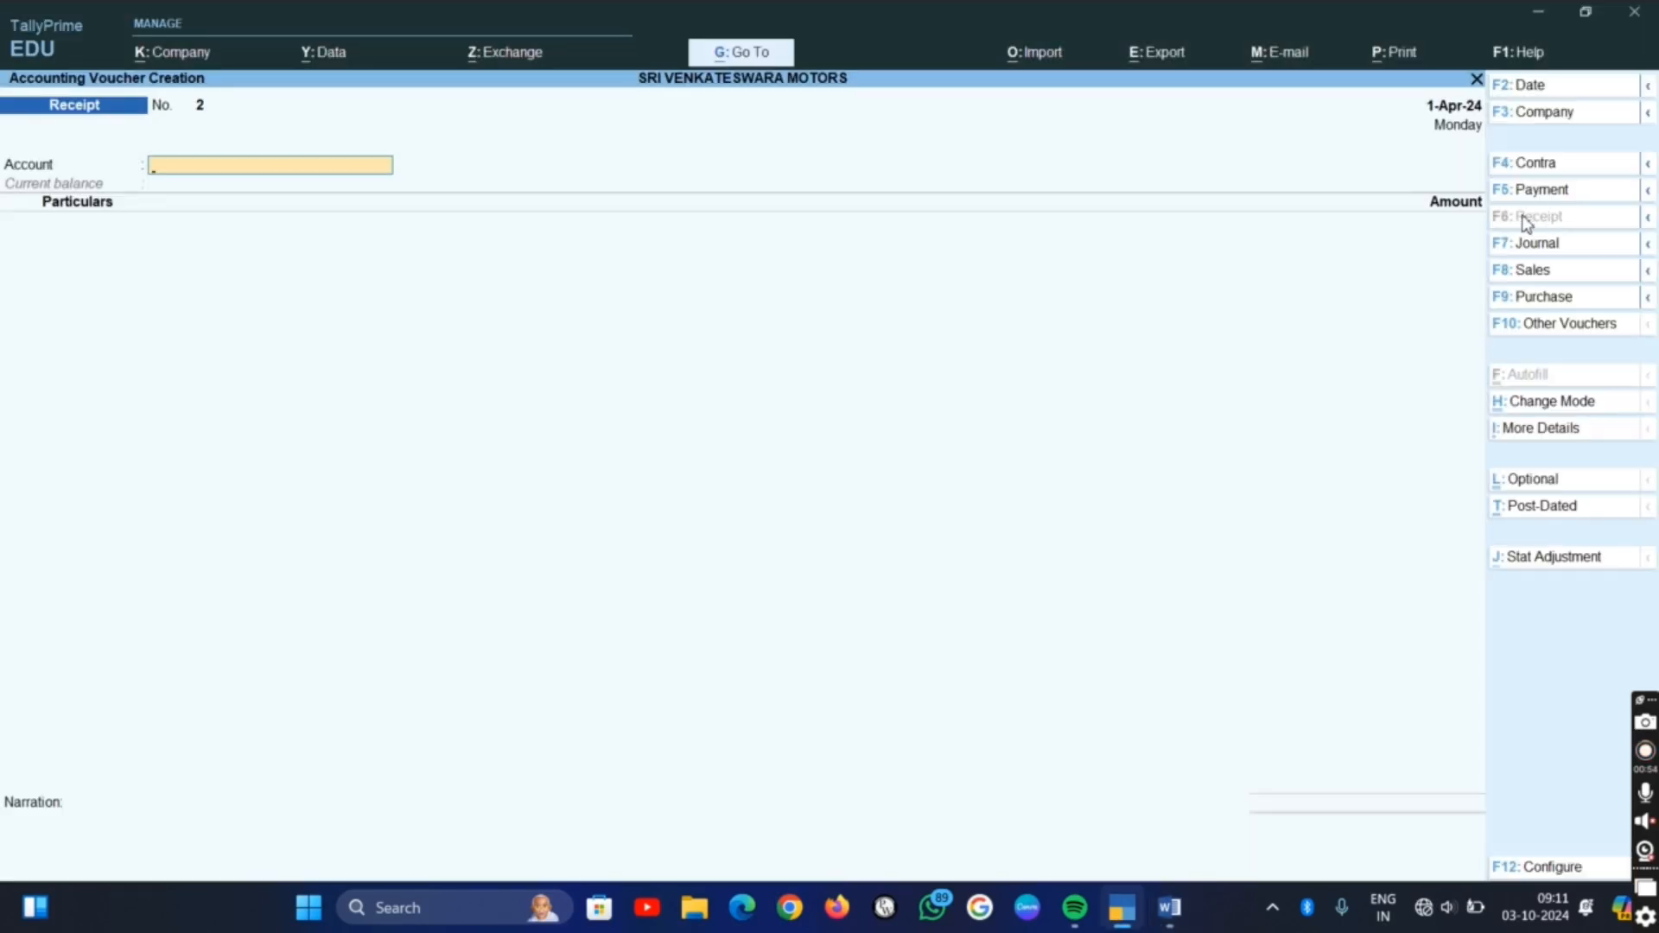
left_click(1552, 169)
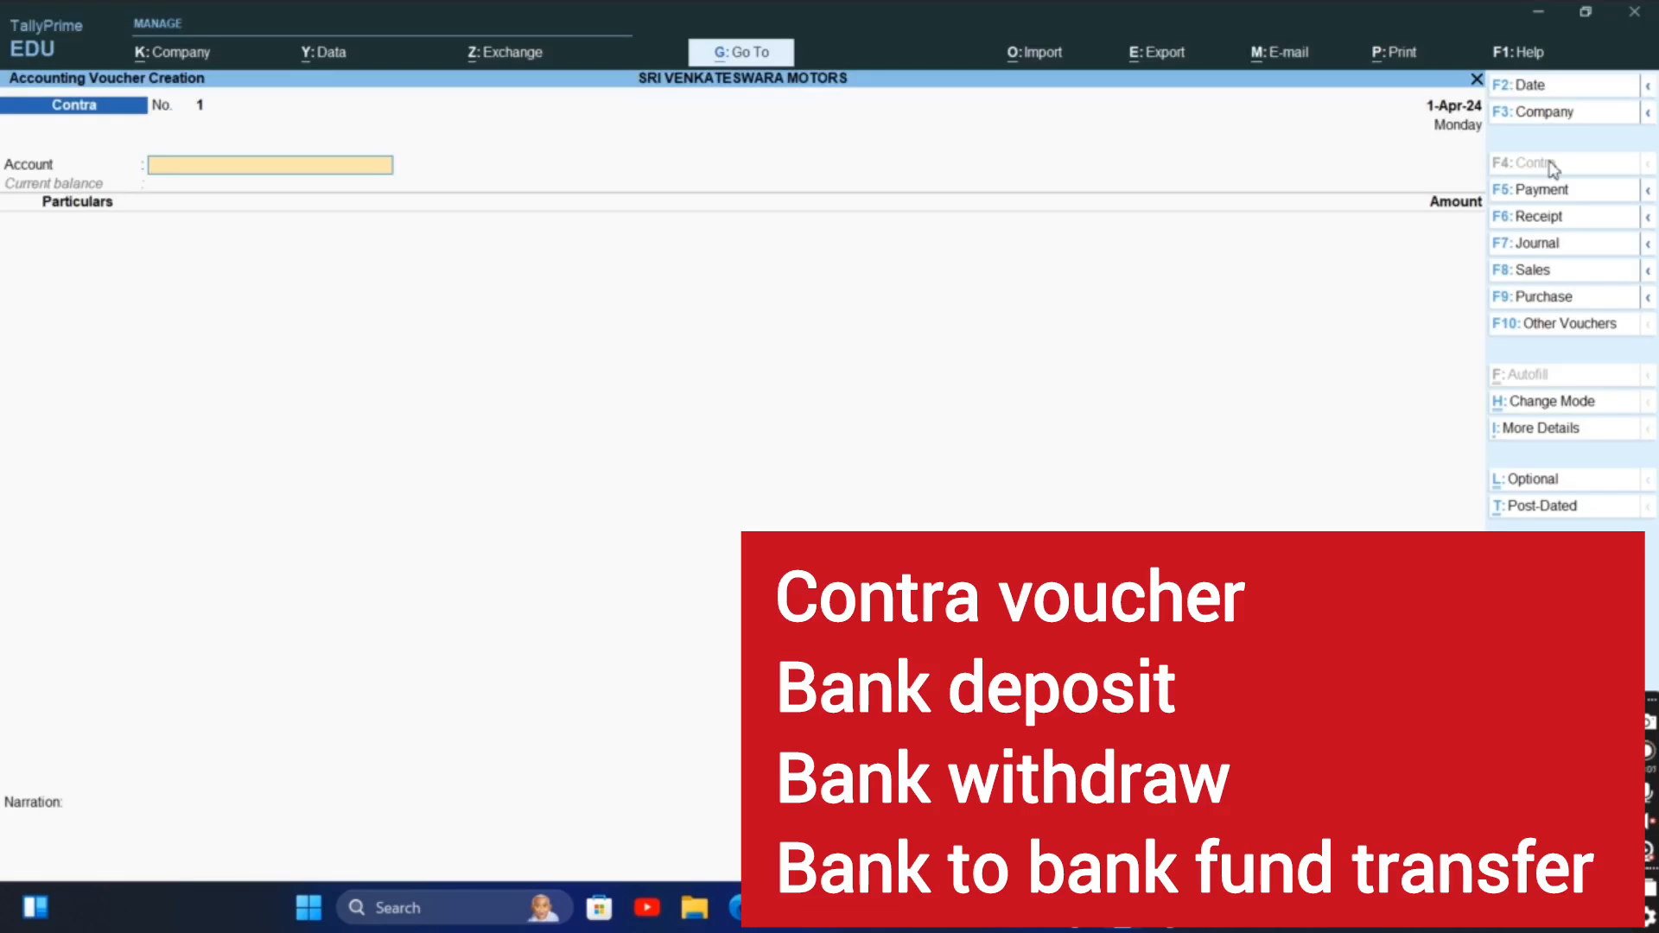
Set the contra voucher's account to Andhra Bank and choose Cash as the particulars
type("A")
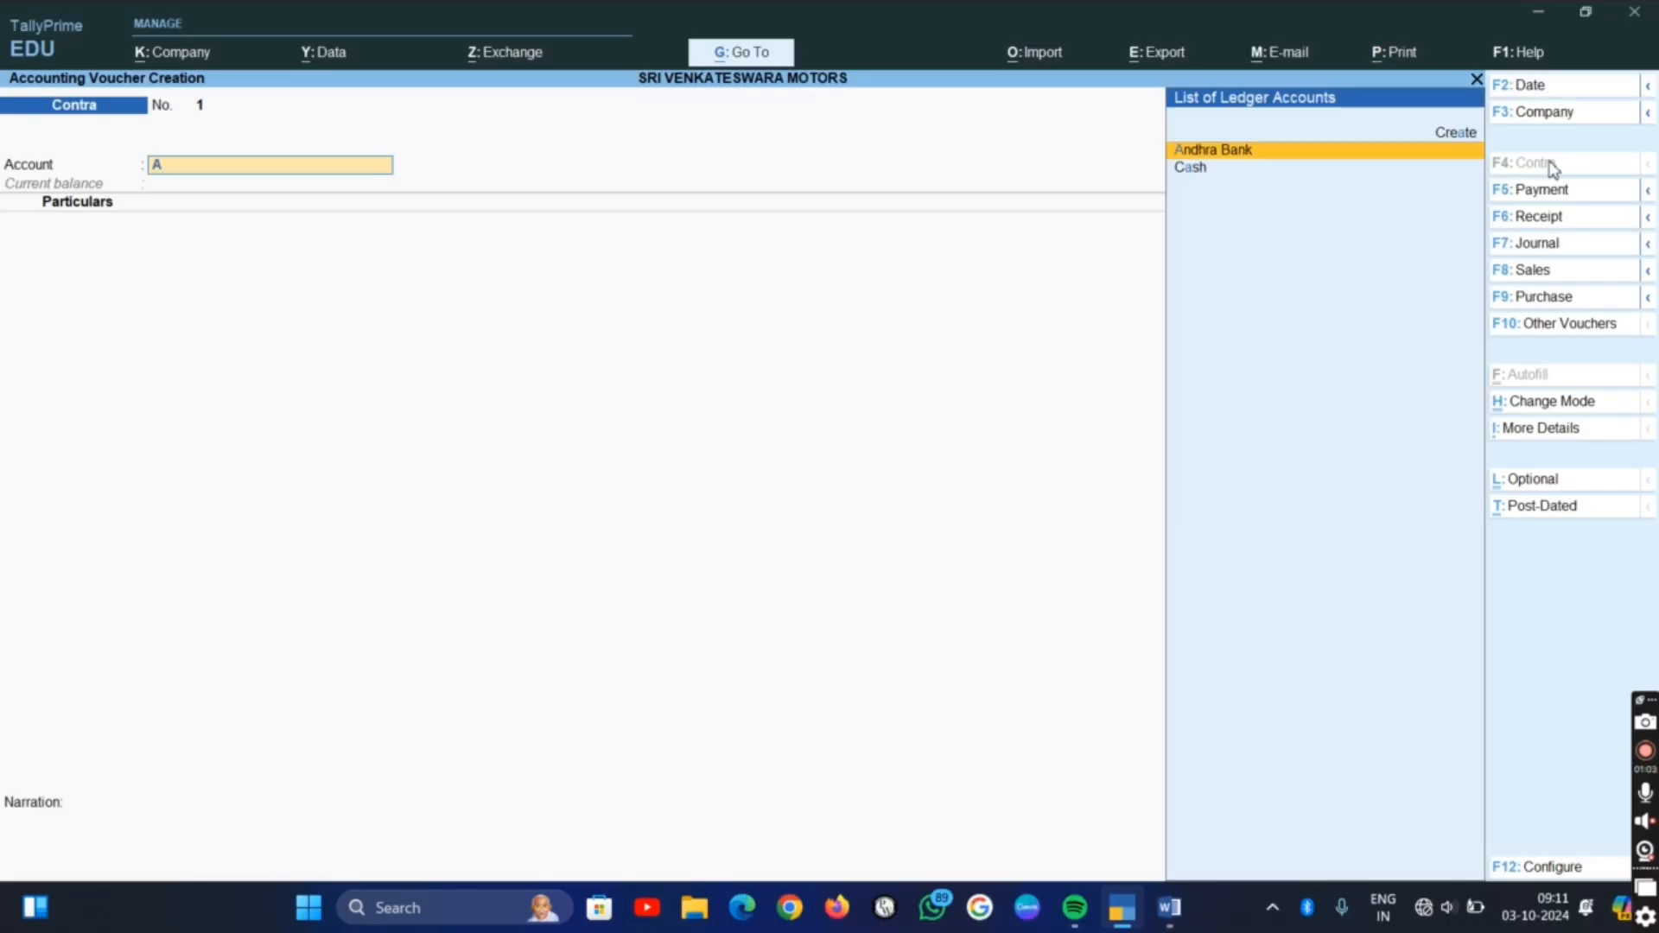
key("Return")
type("C")
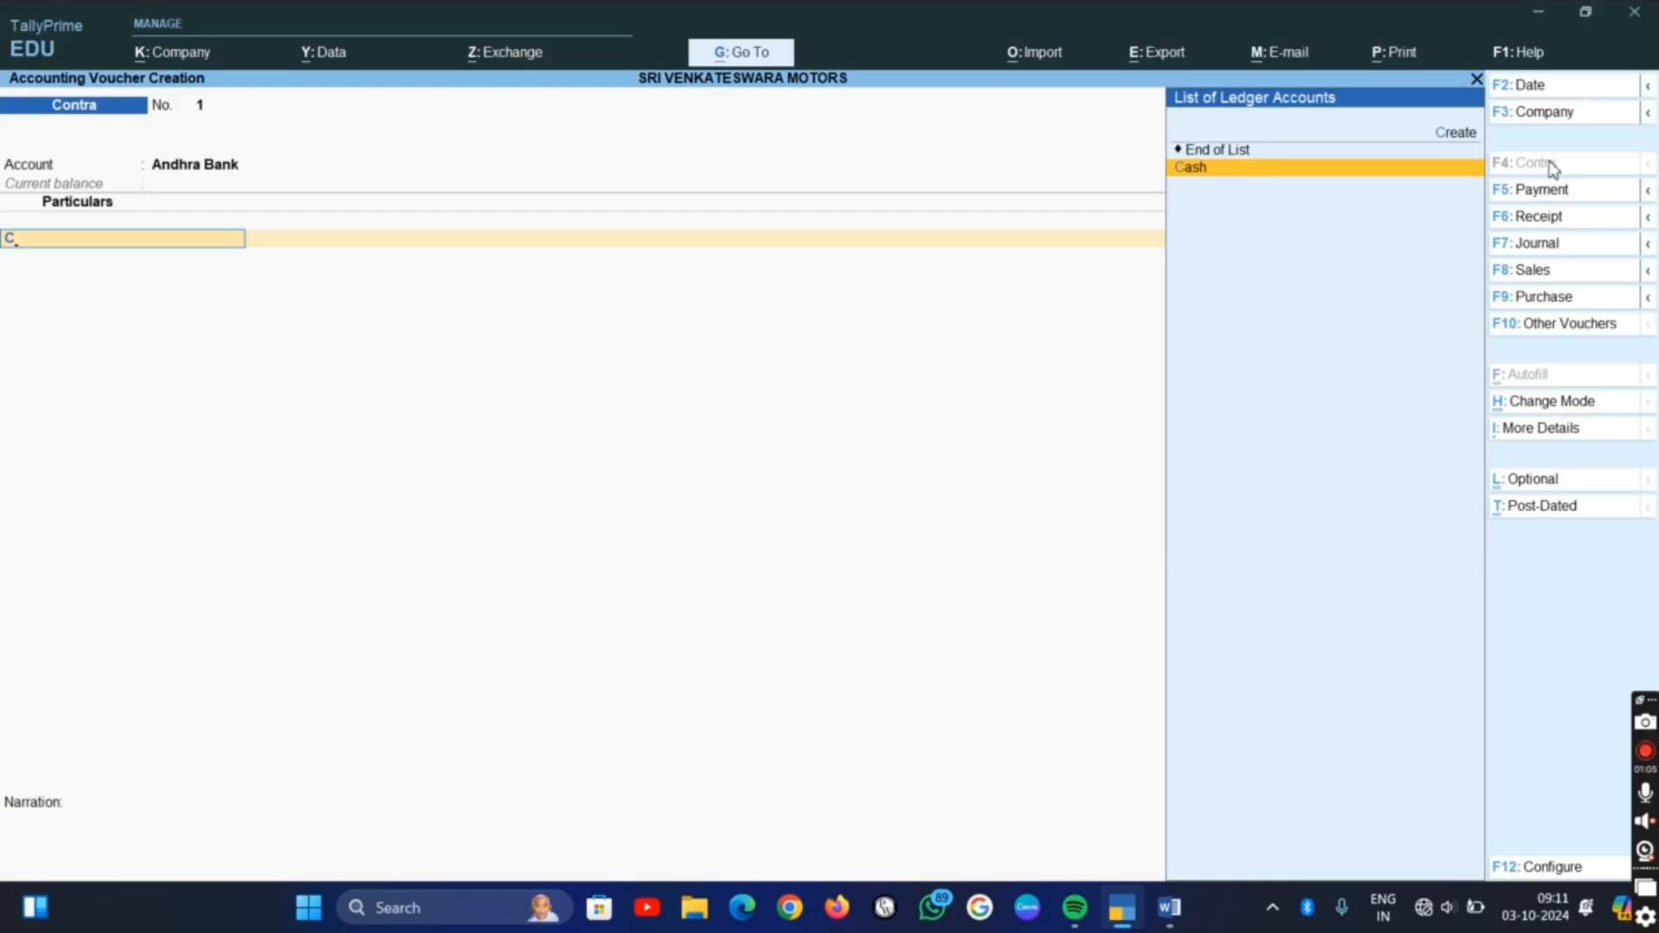
key("Return")
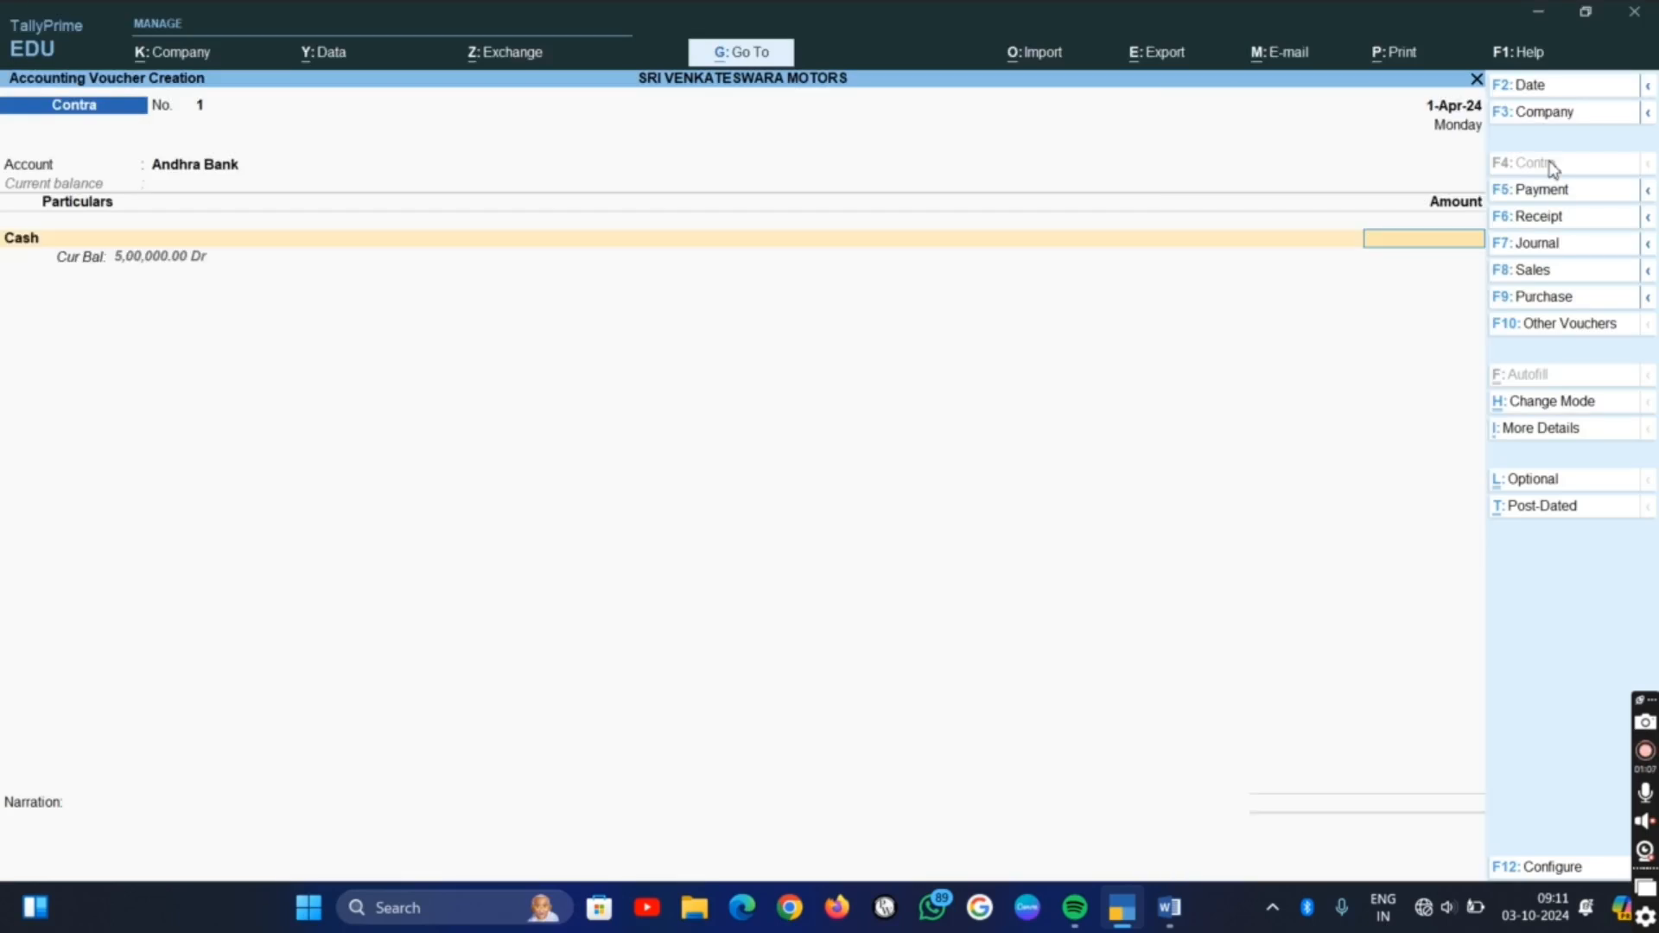
Check the Andhra Bank amount in the Word list, then enter 3,00,000 for Cash in the TallyPrime contra voucher
key("alt+Tab")
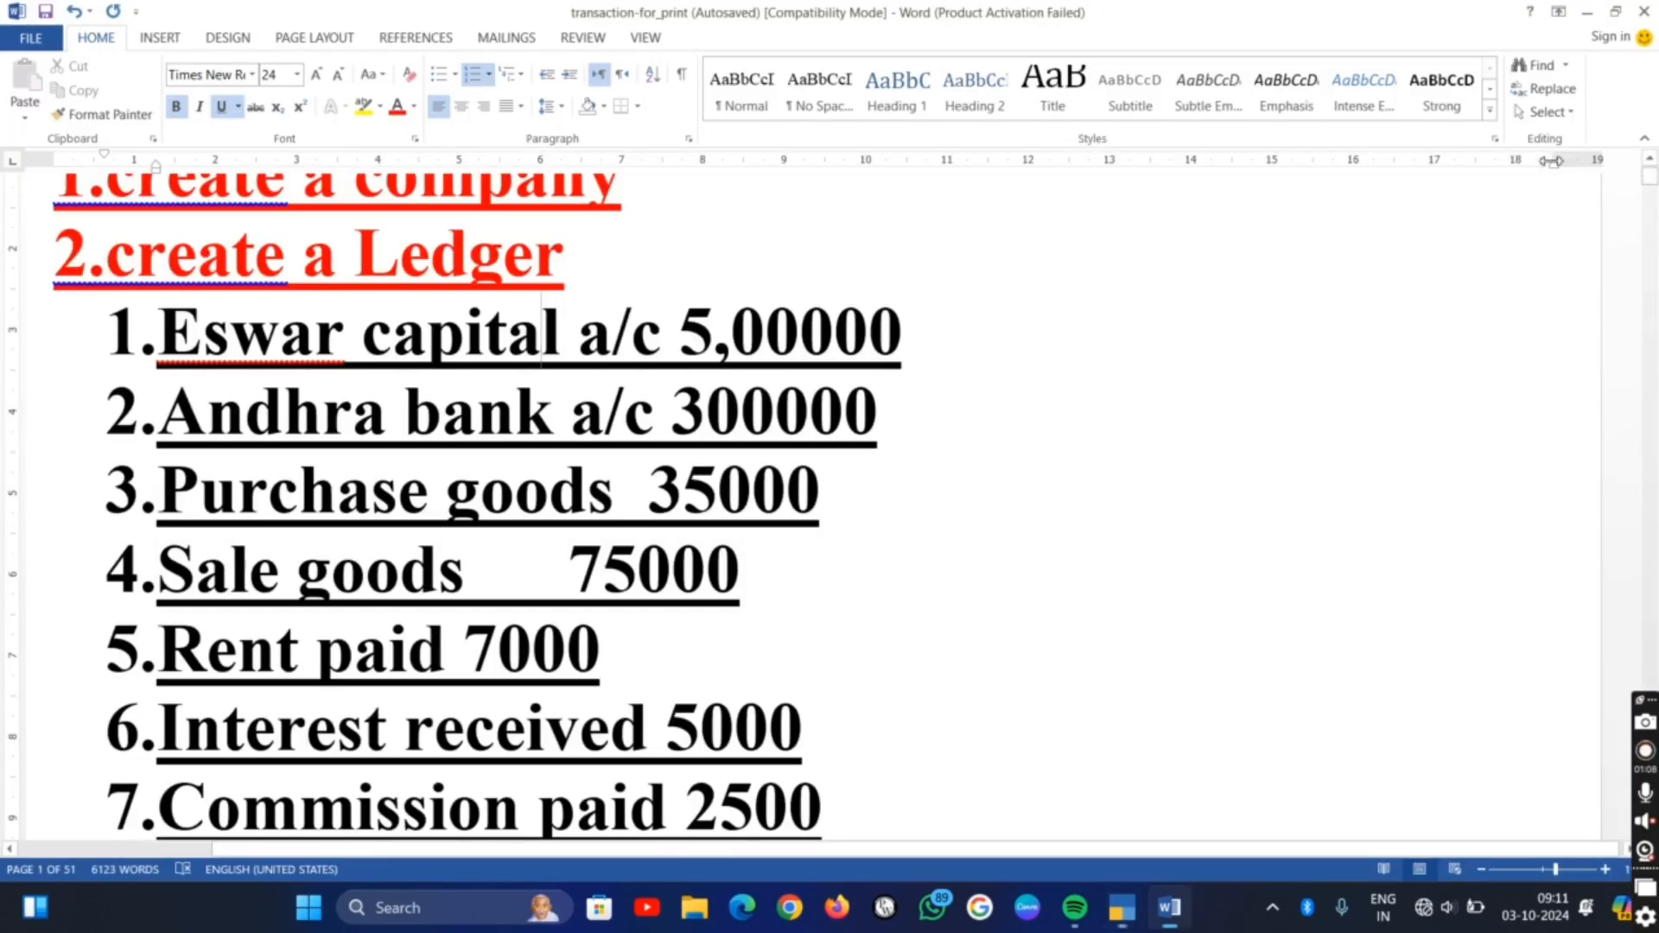
key("alt+Tab")
type("3")
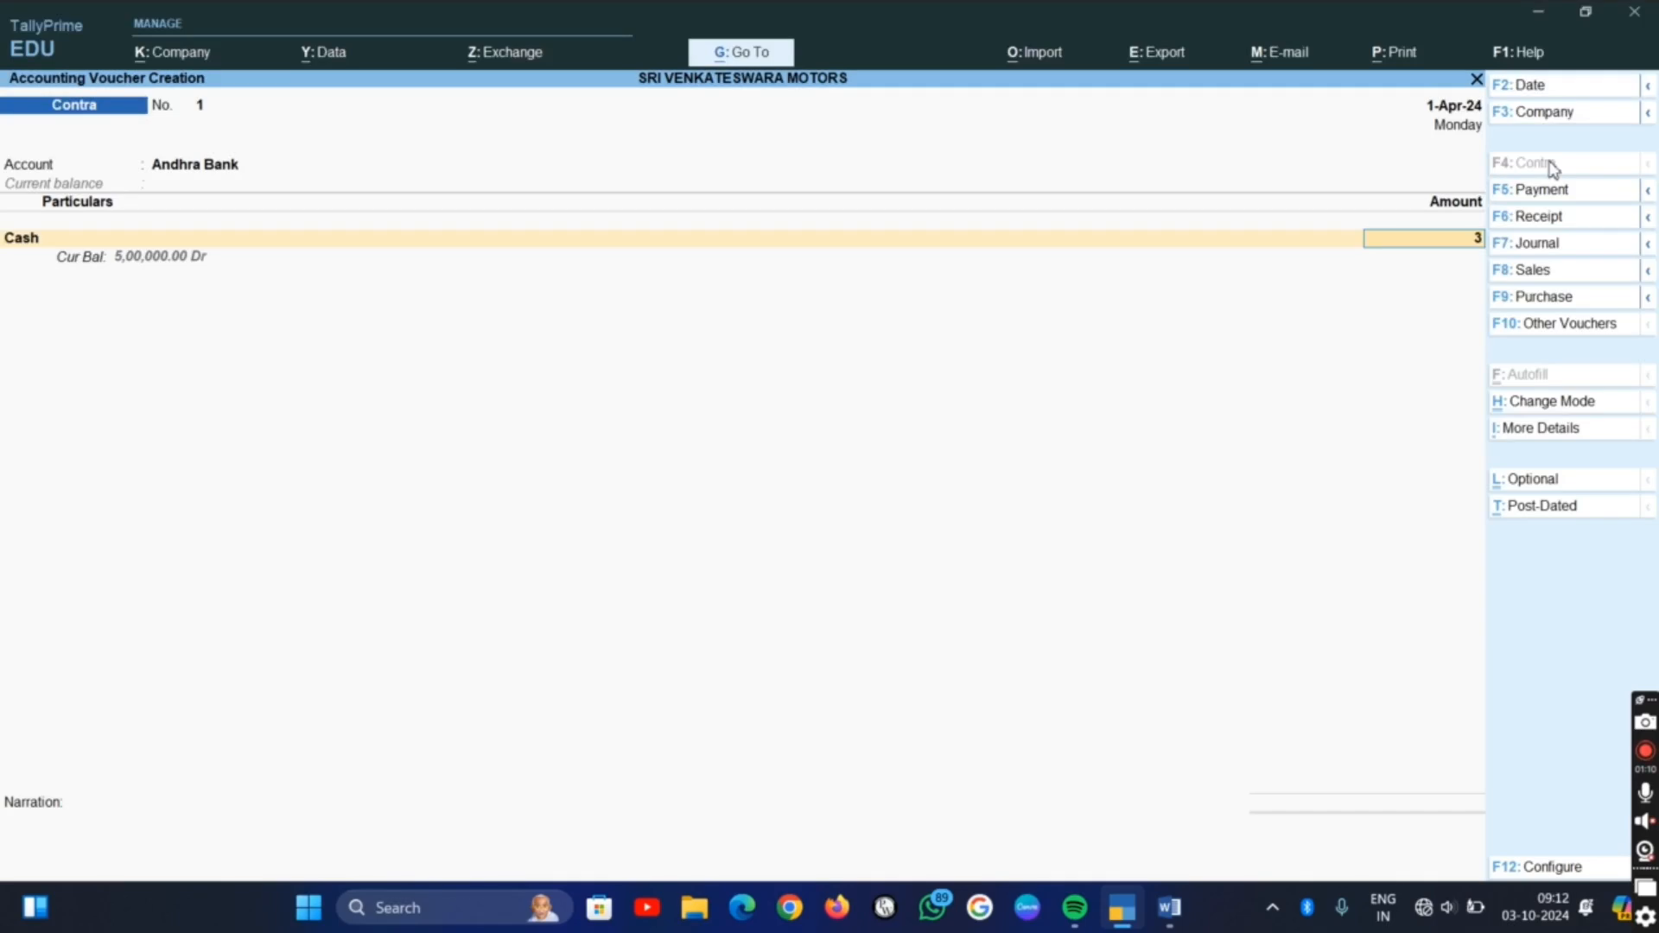
type(",00,000")
key("Return")
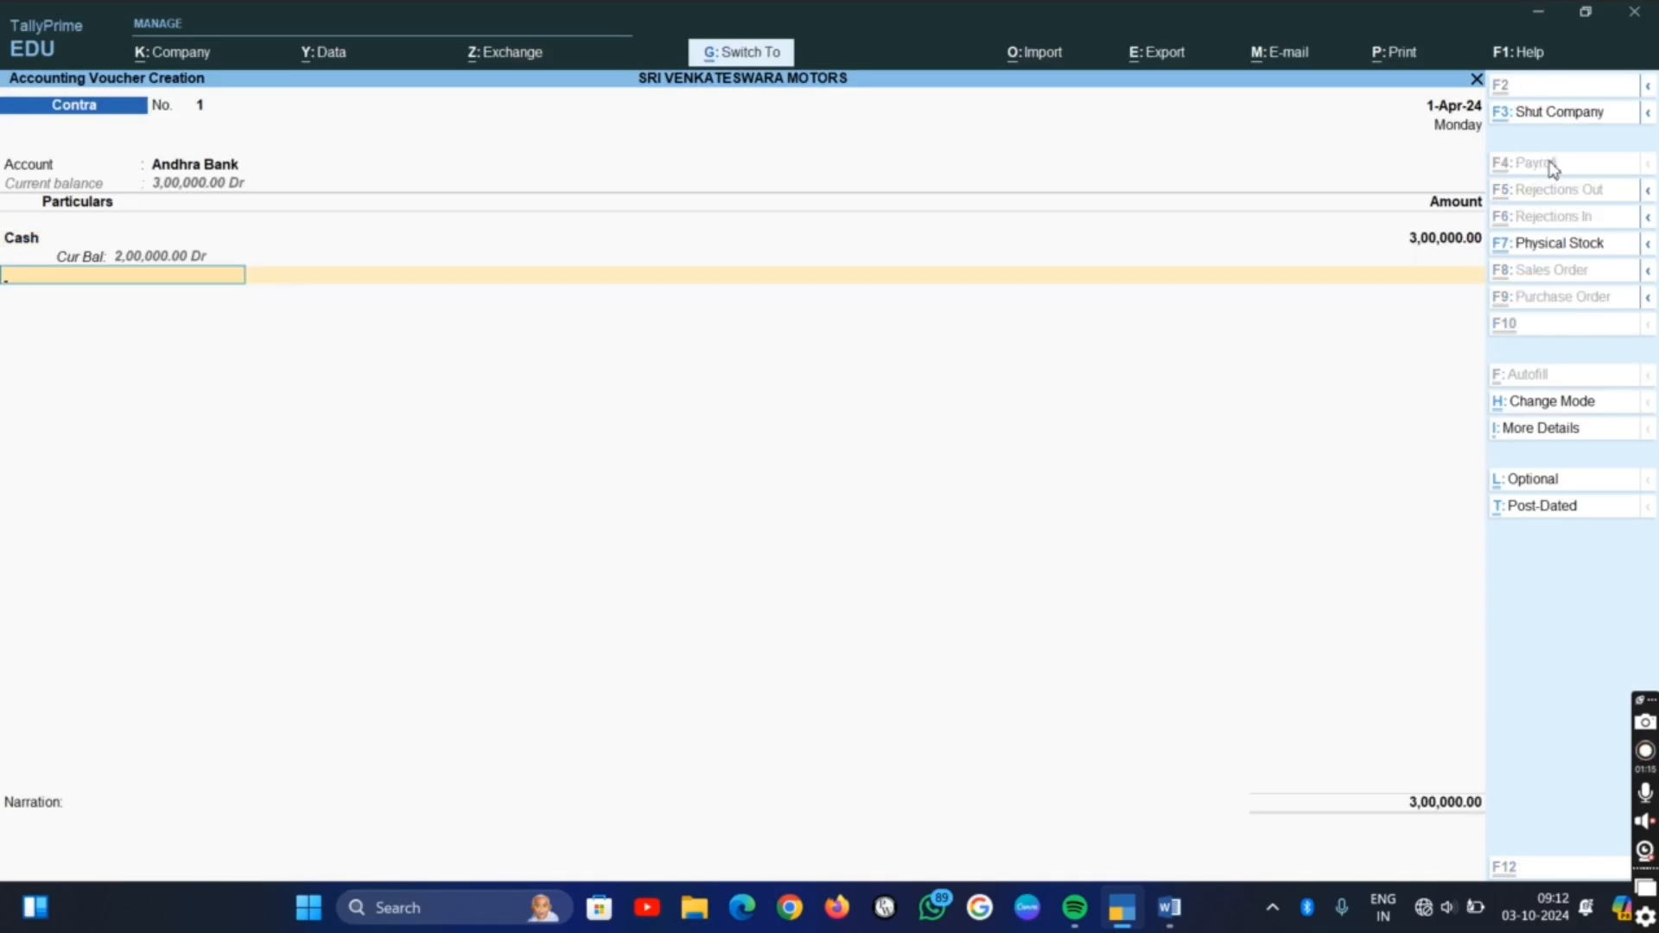
Leave the cash denominations and bank allocation details blank and save the contra voucher without a narration
key("Return")
key("Return")
key("Return")
key("Return")
key("Return")
key("Return")
key("Return")
key("Return")
key("Return")
key("Return")
key("Return")
key("Return")
key("Return")
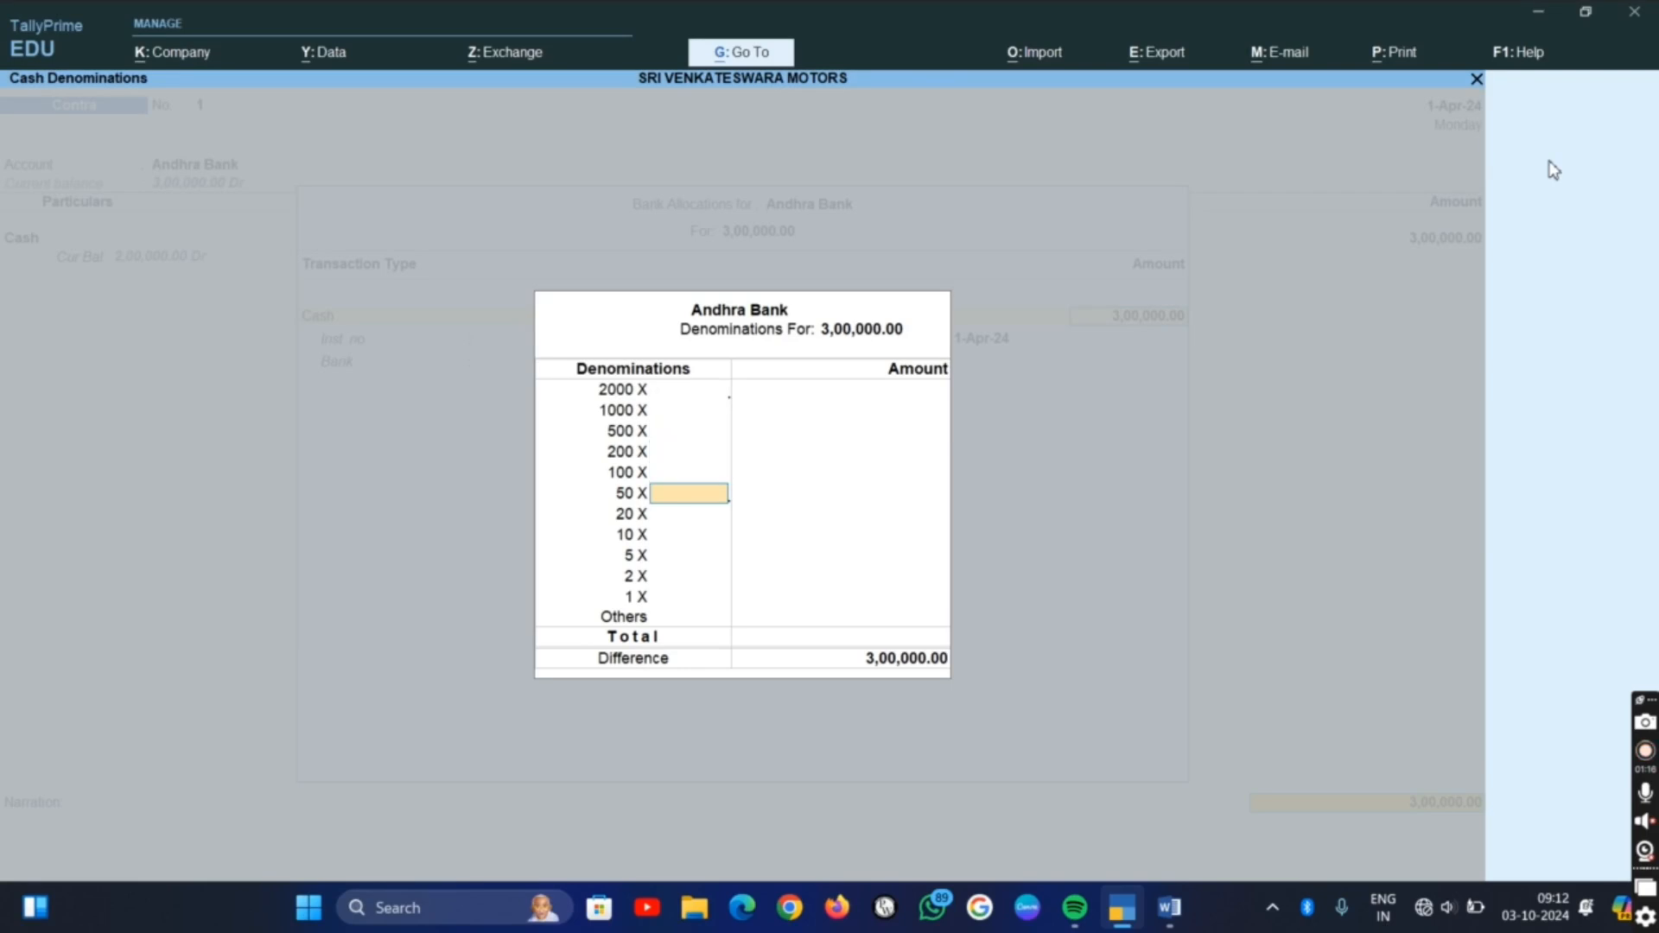
key("Return")
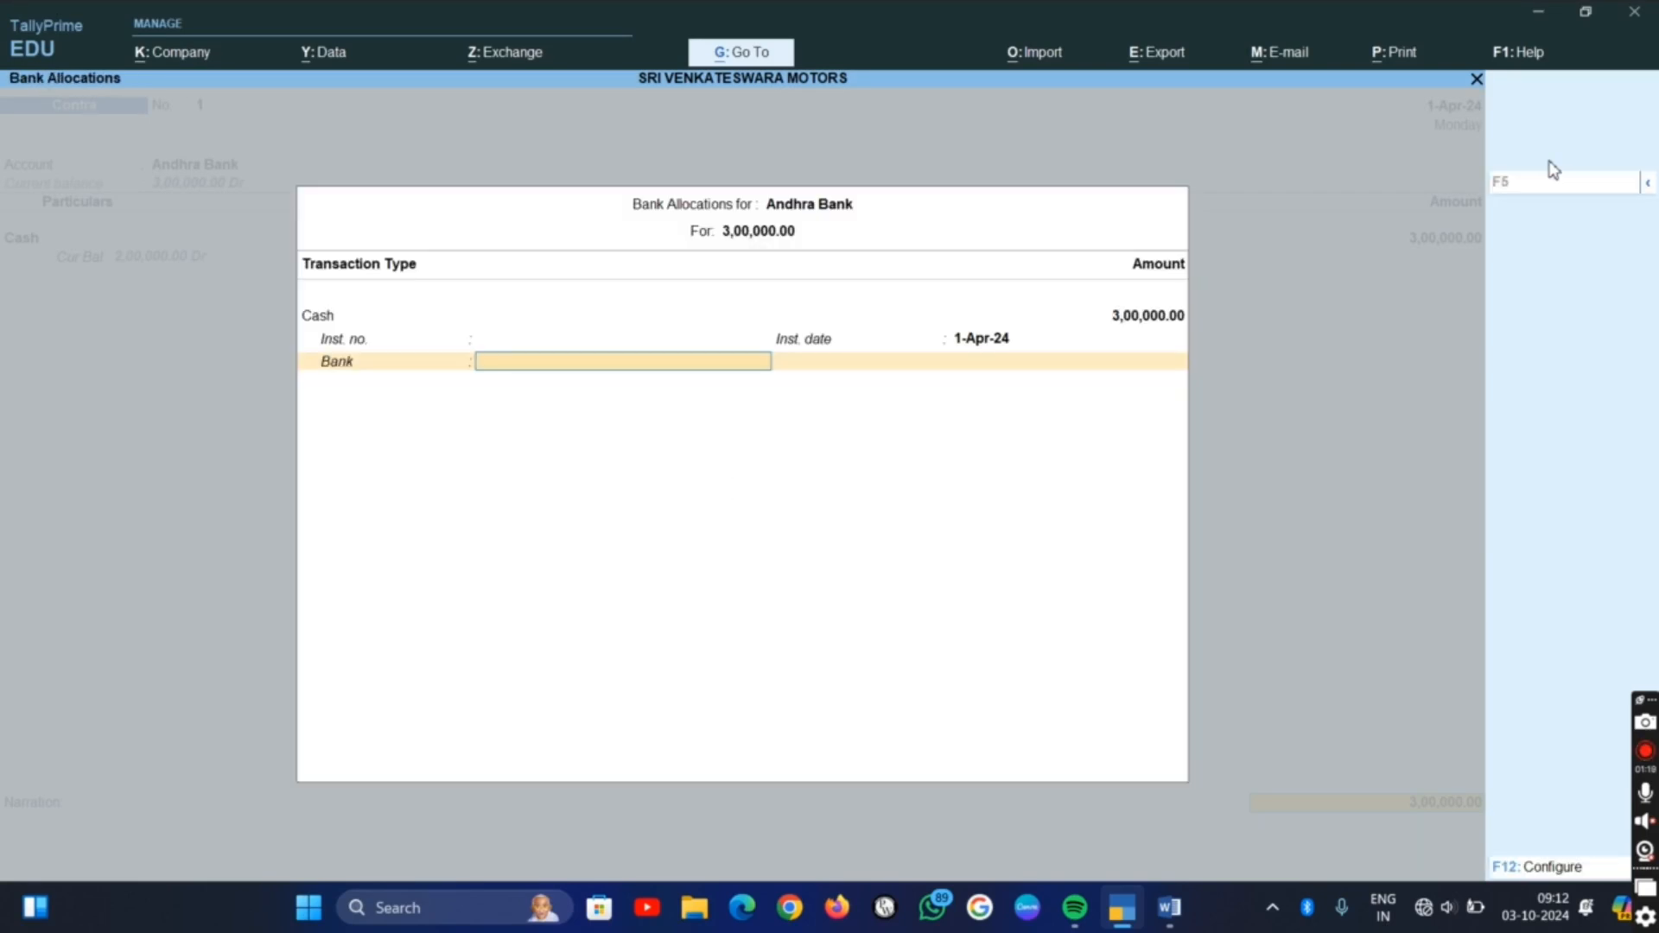
key("Return")
key("Return")
key("Return")
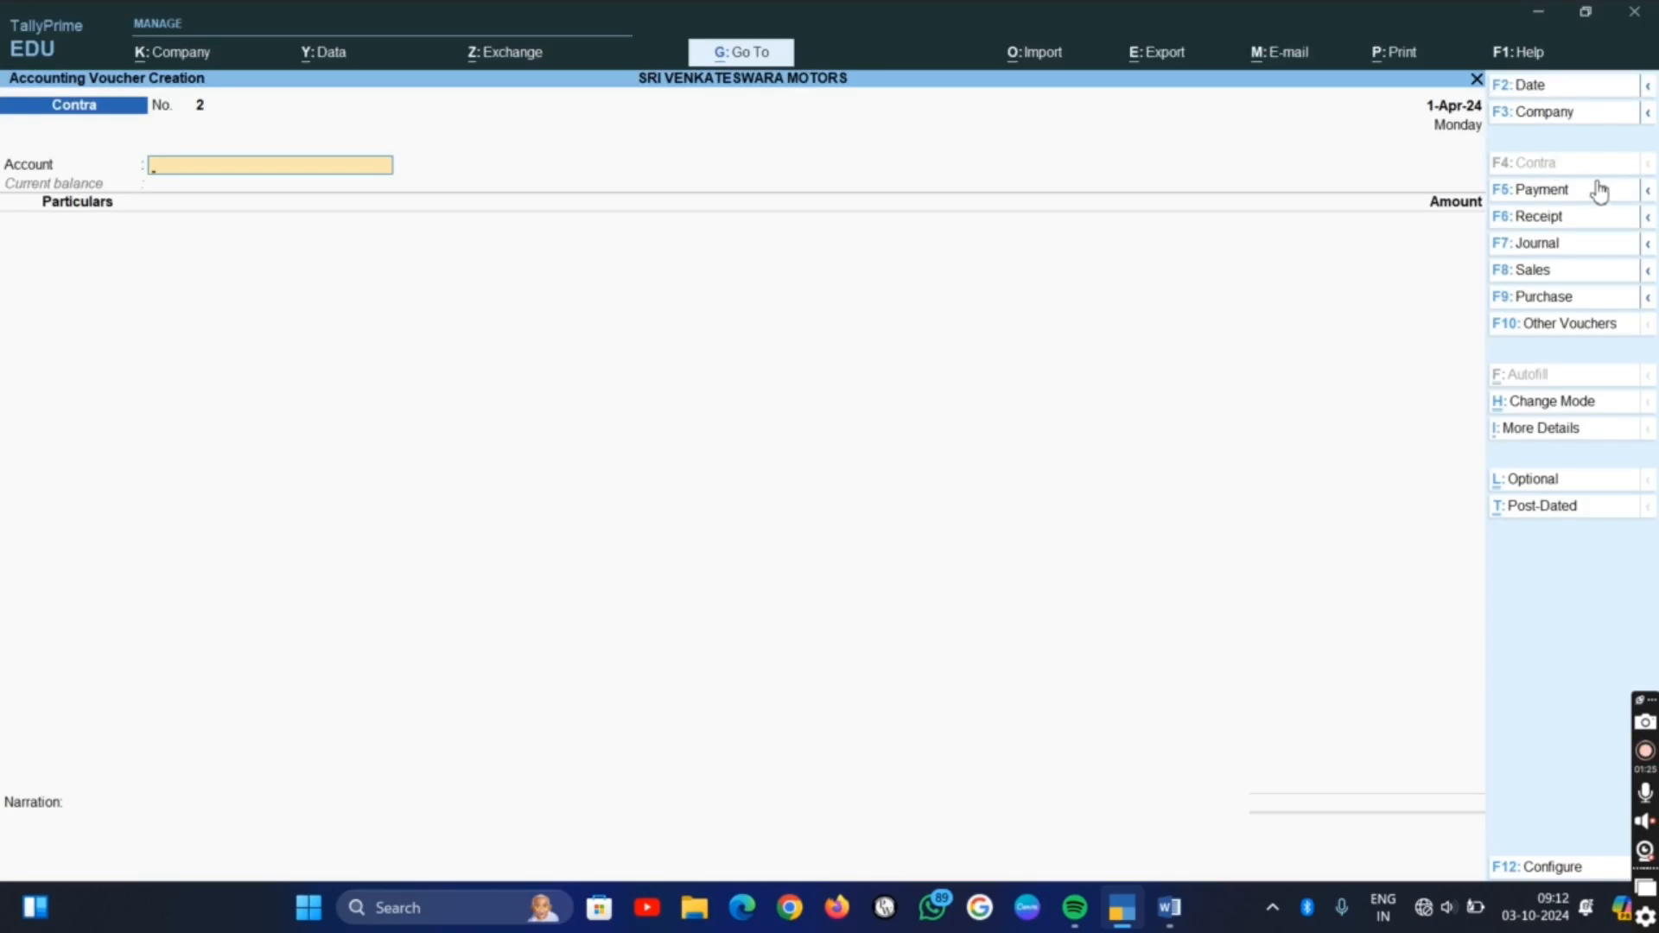
Check the third transaction in the Word list, then switch TallyPrime to a Purchase voucher in Accounting Invoice mode
key("alt+Tab")
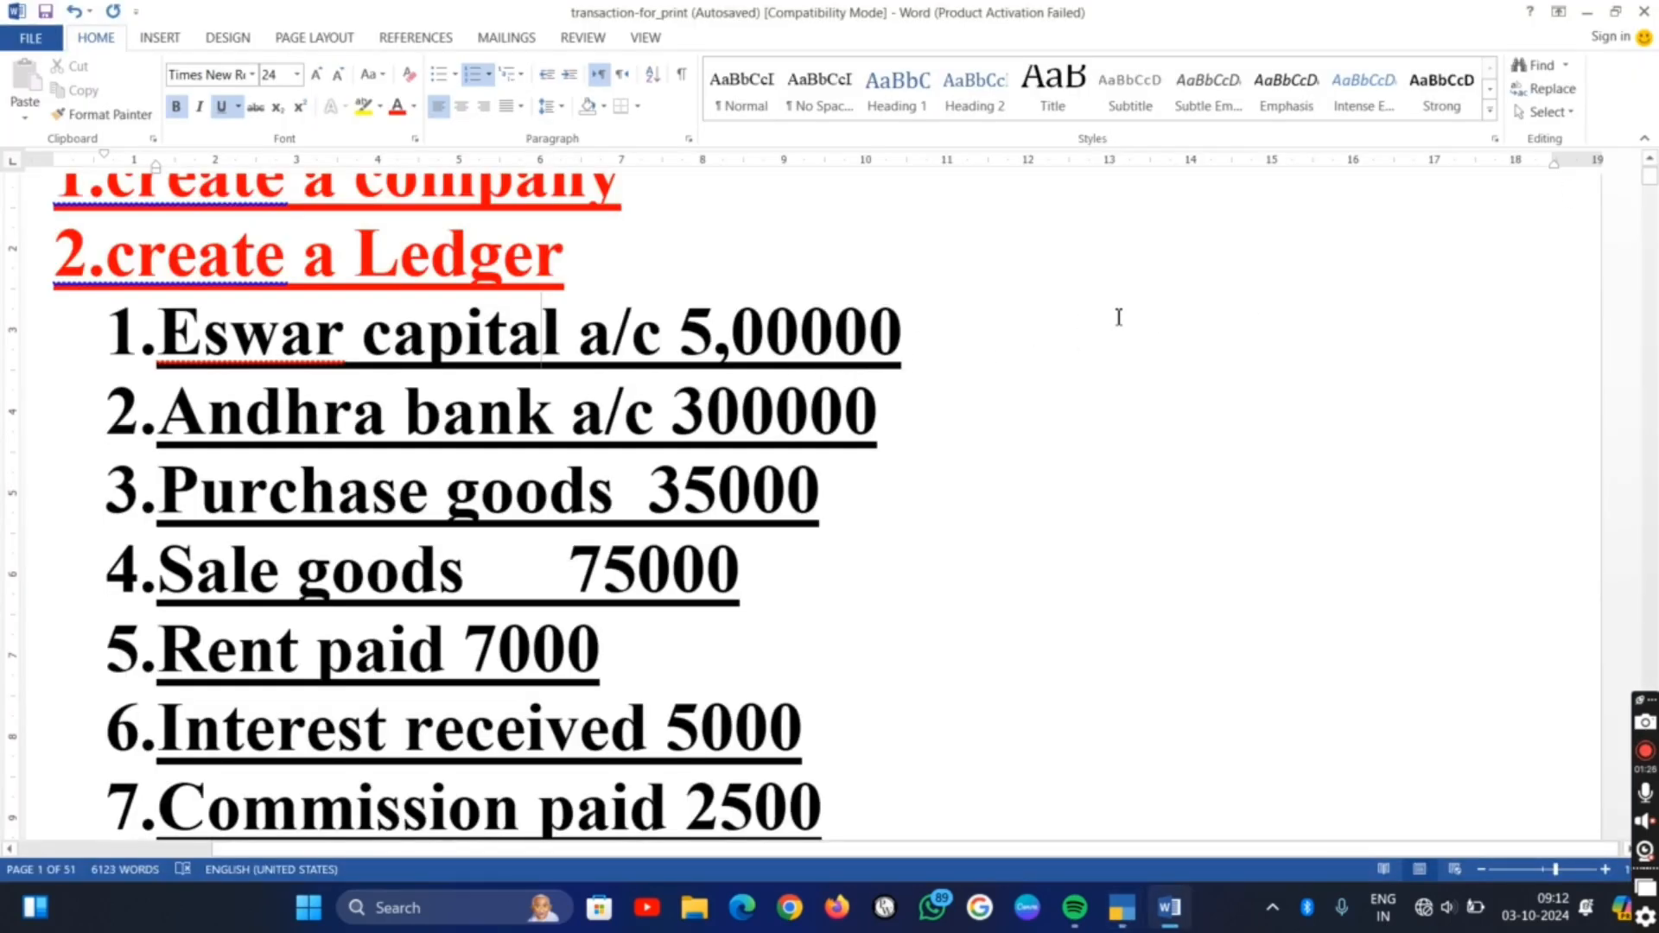
key("alt+Tab")
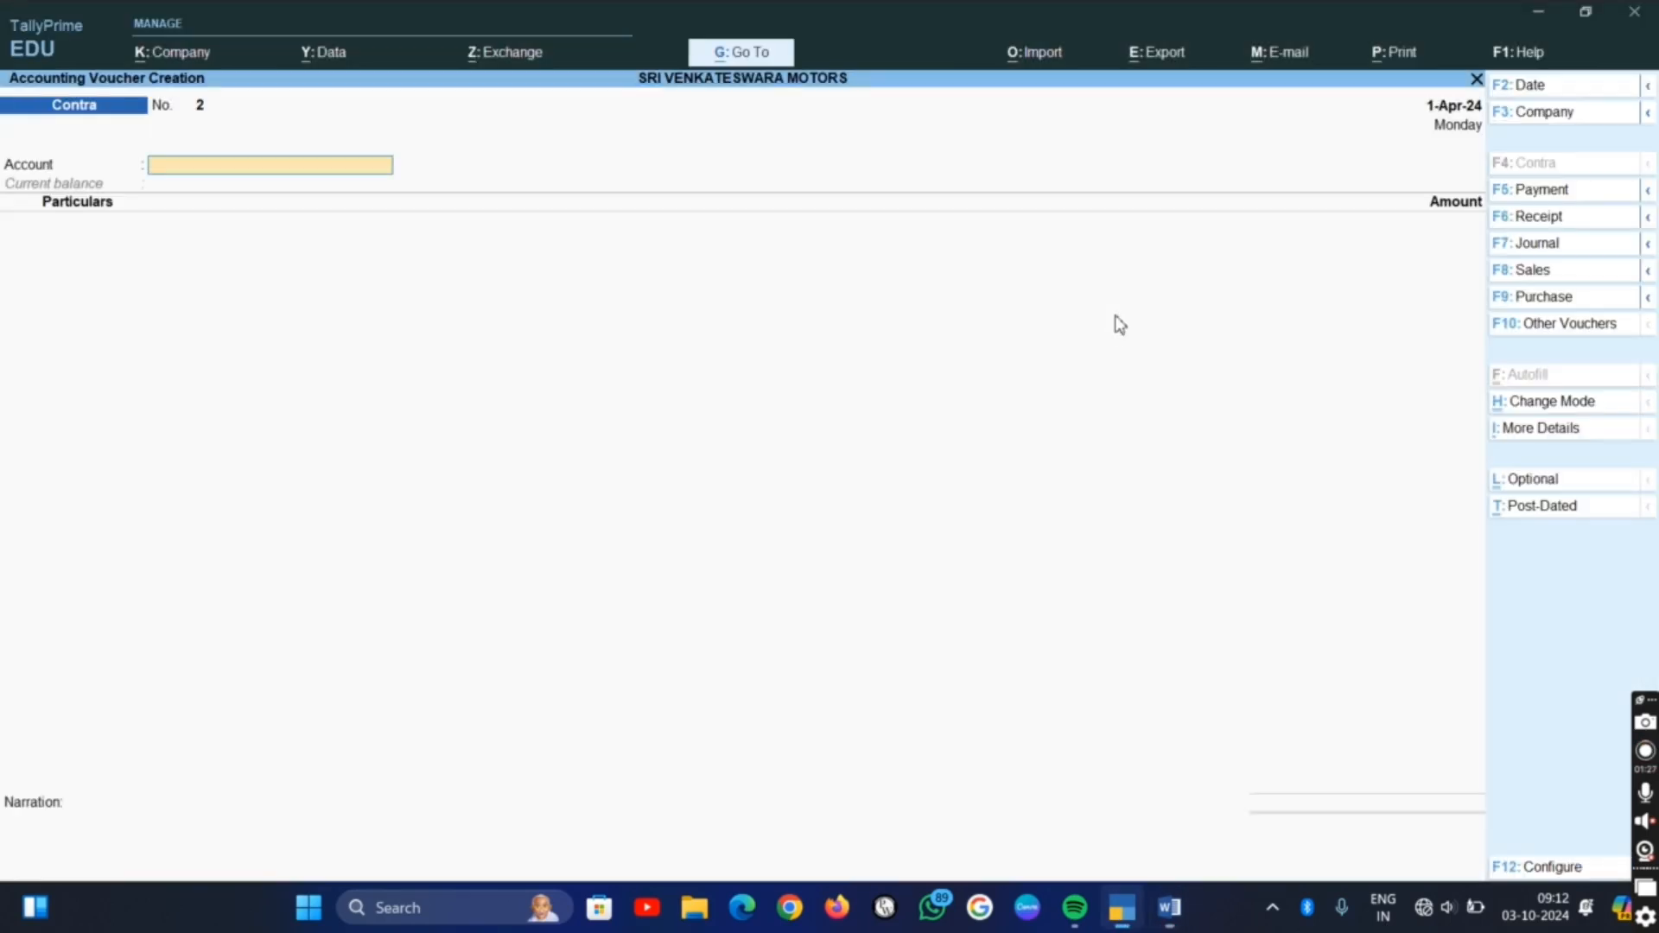
left_click(1547, 298)
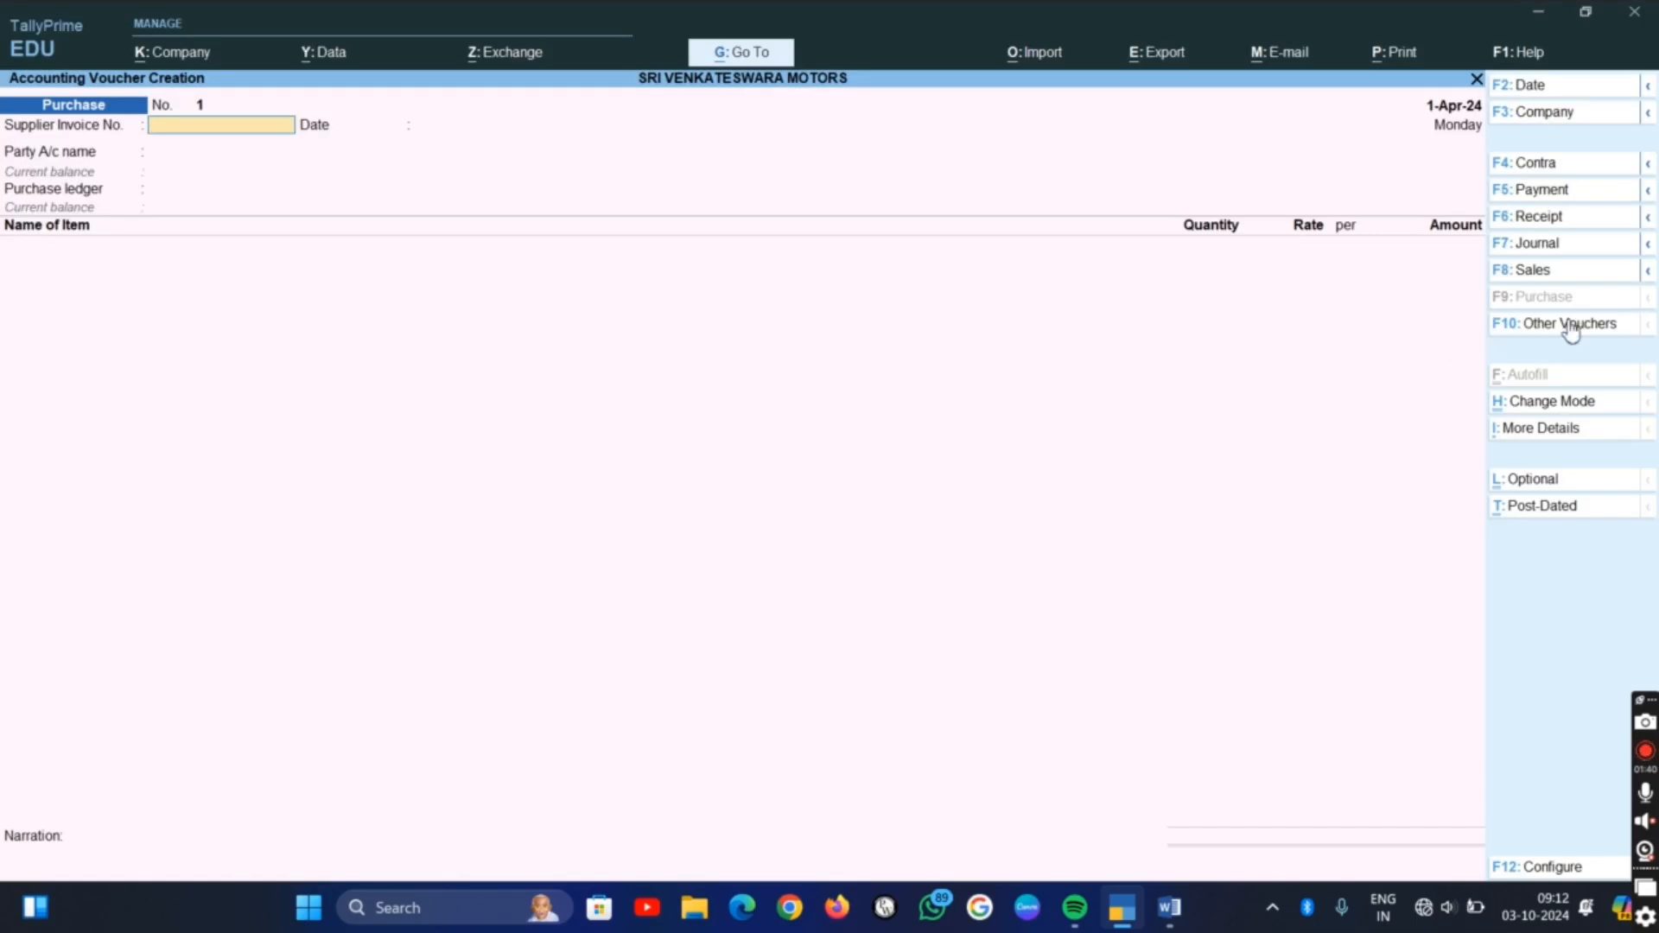
left_click(1558, 403)
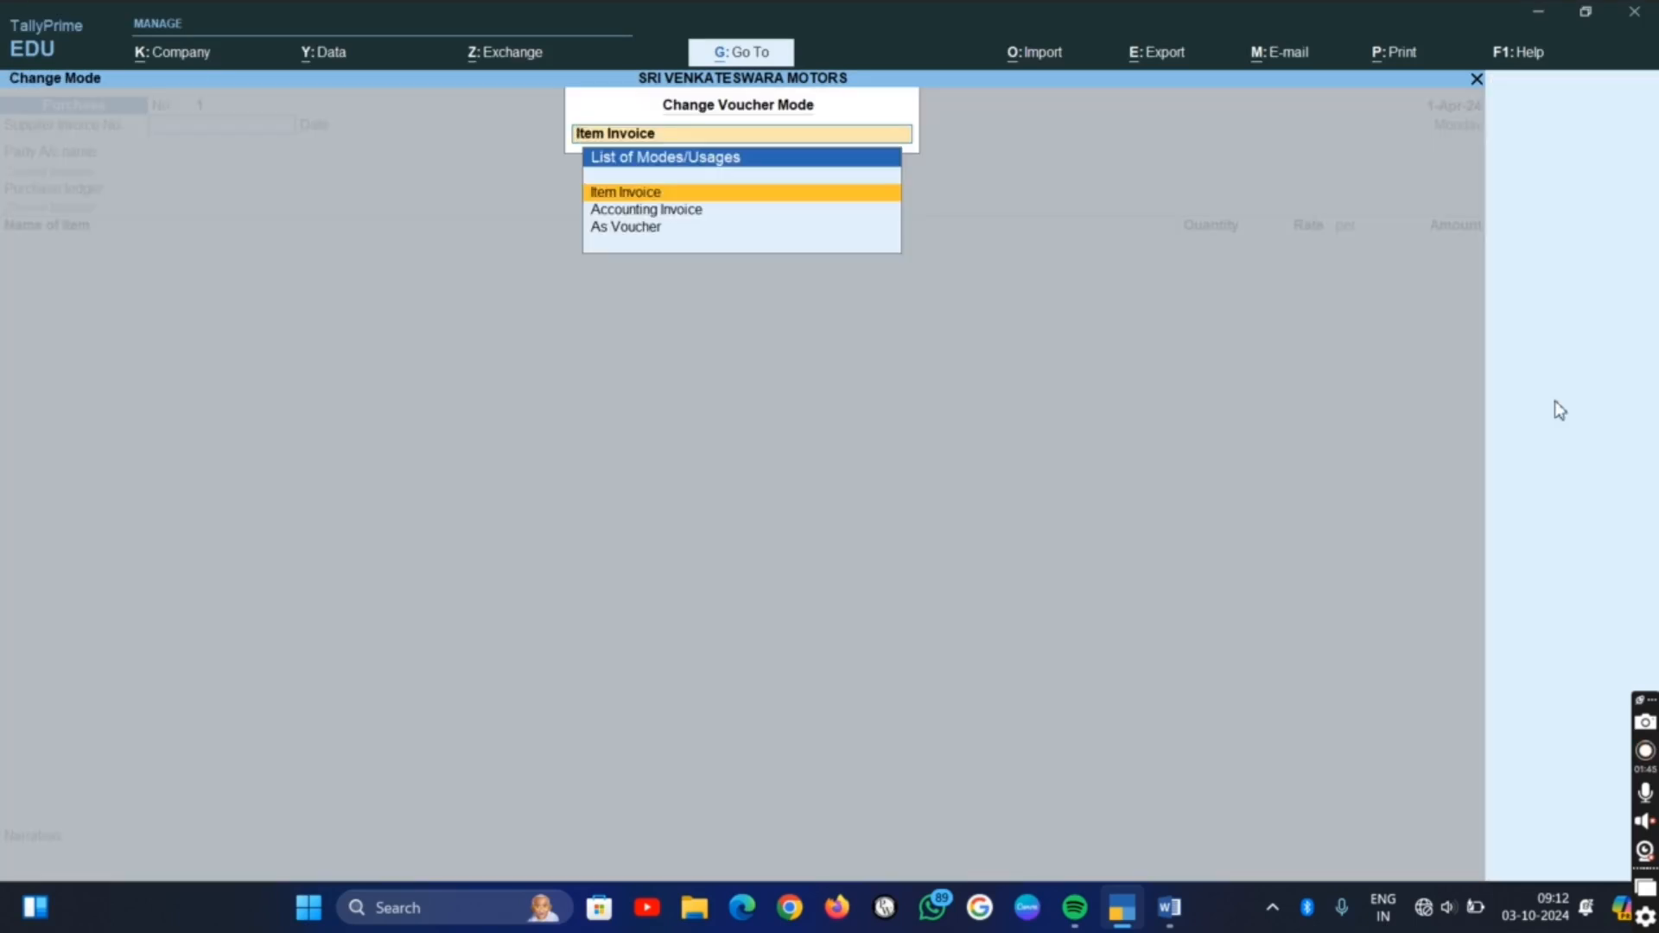
key("Down")
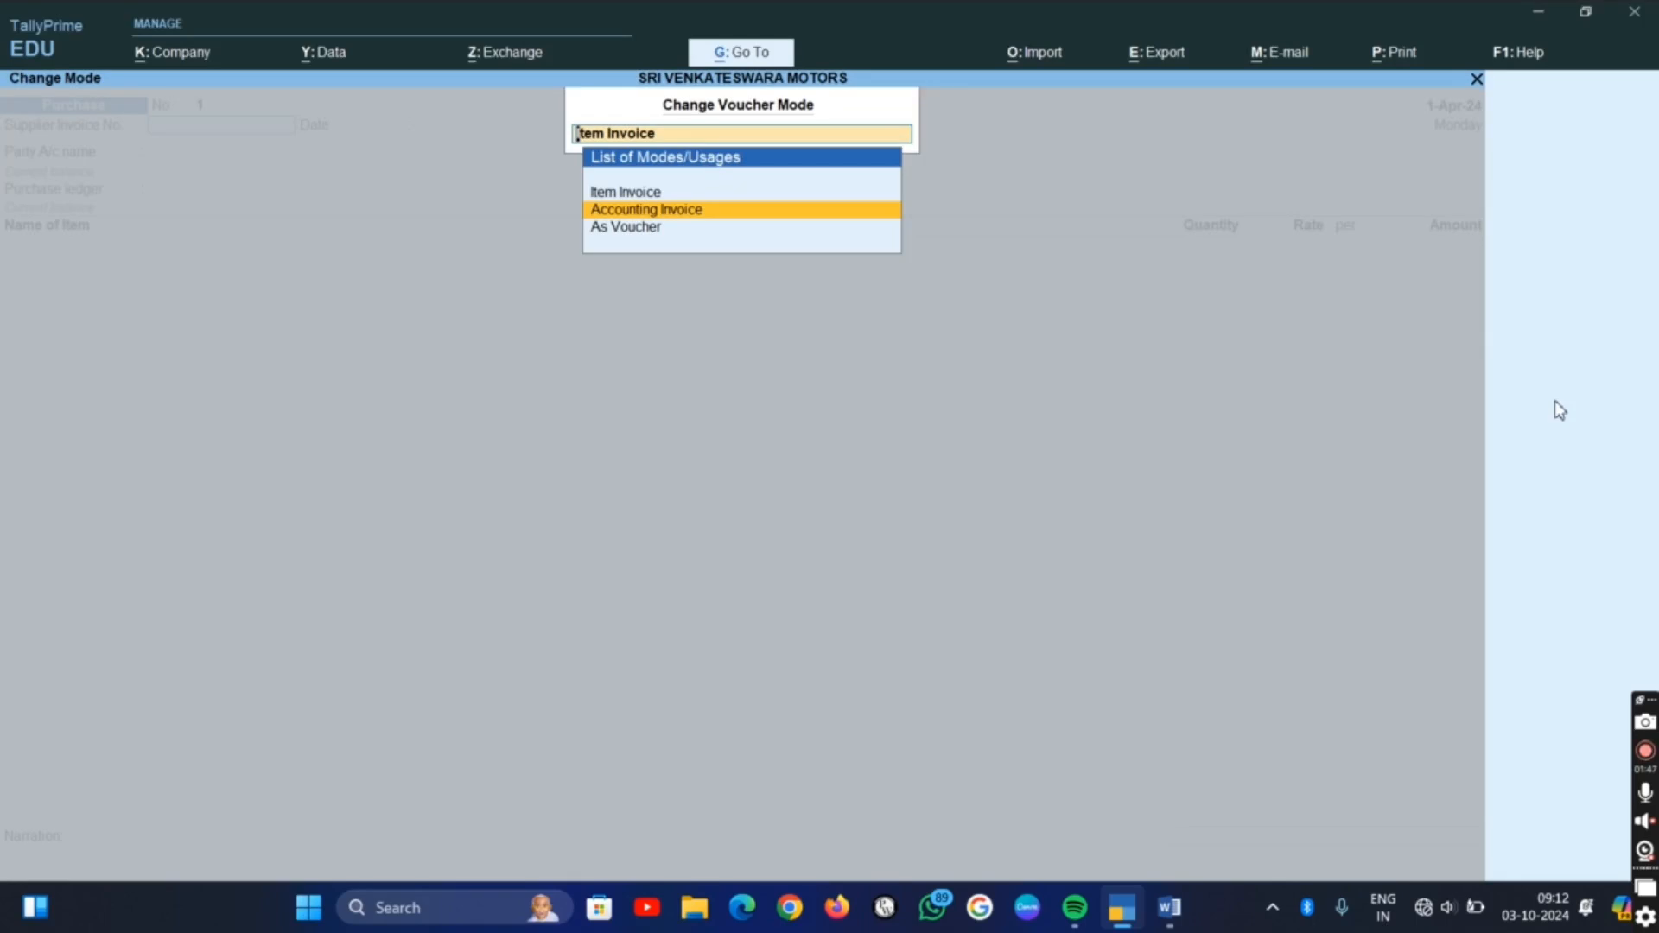
key("Return")
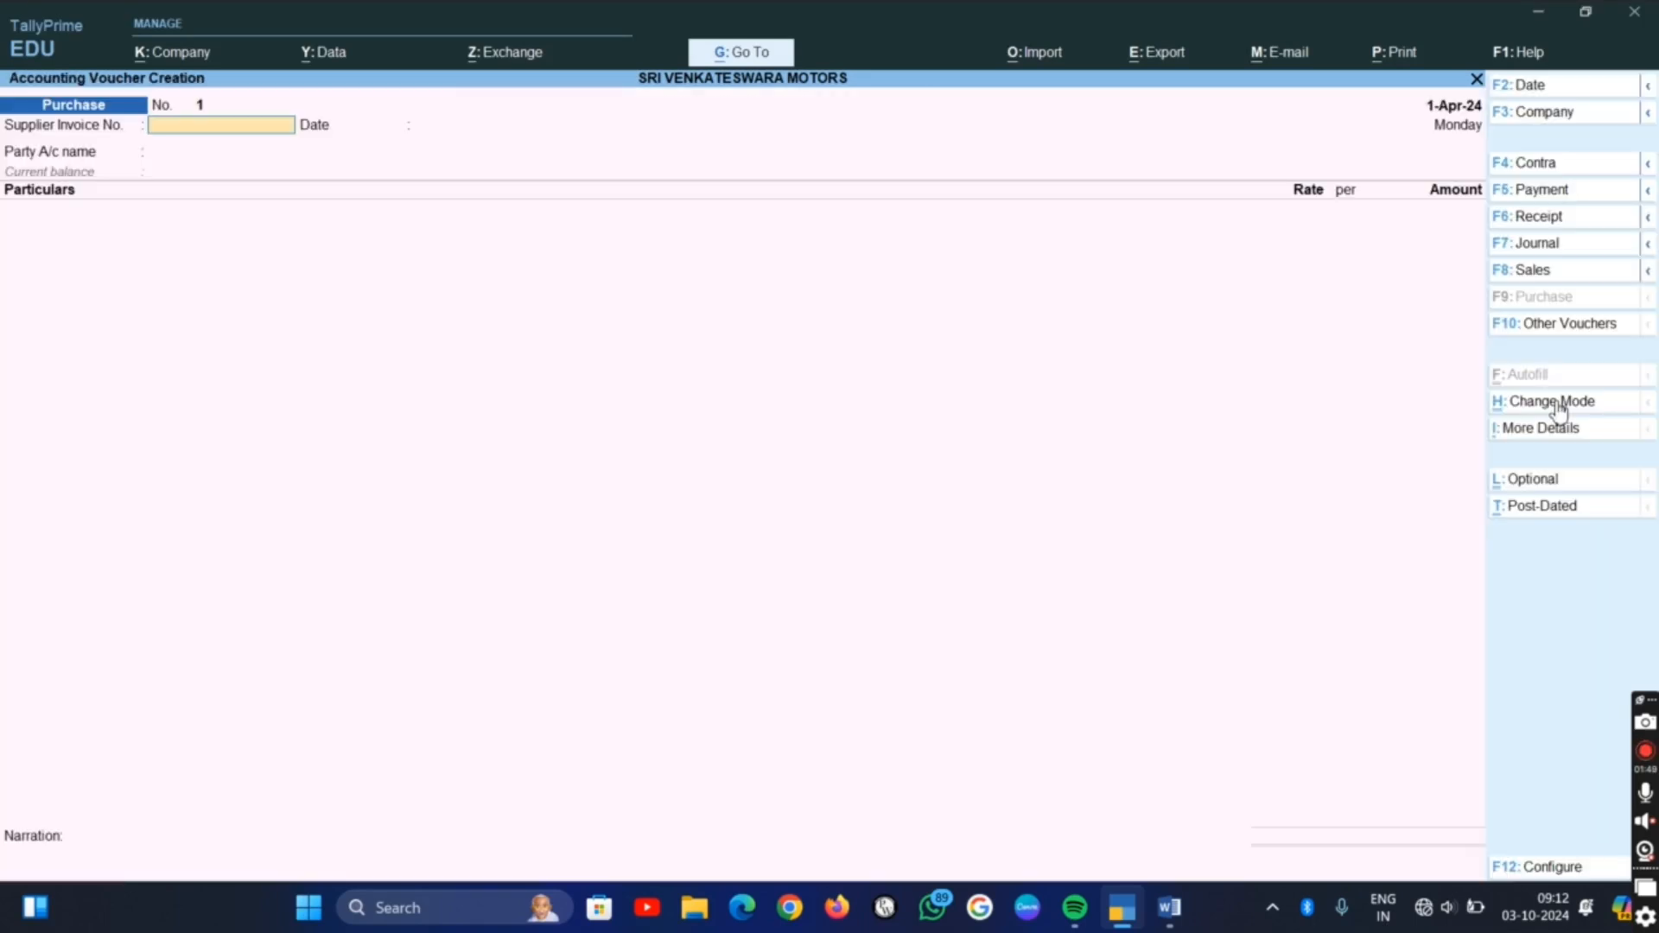
Leave the supplier invoice number blank, set the party account to Cash, and choose the Purchase ledger as the particulars
key("Return")
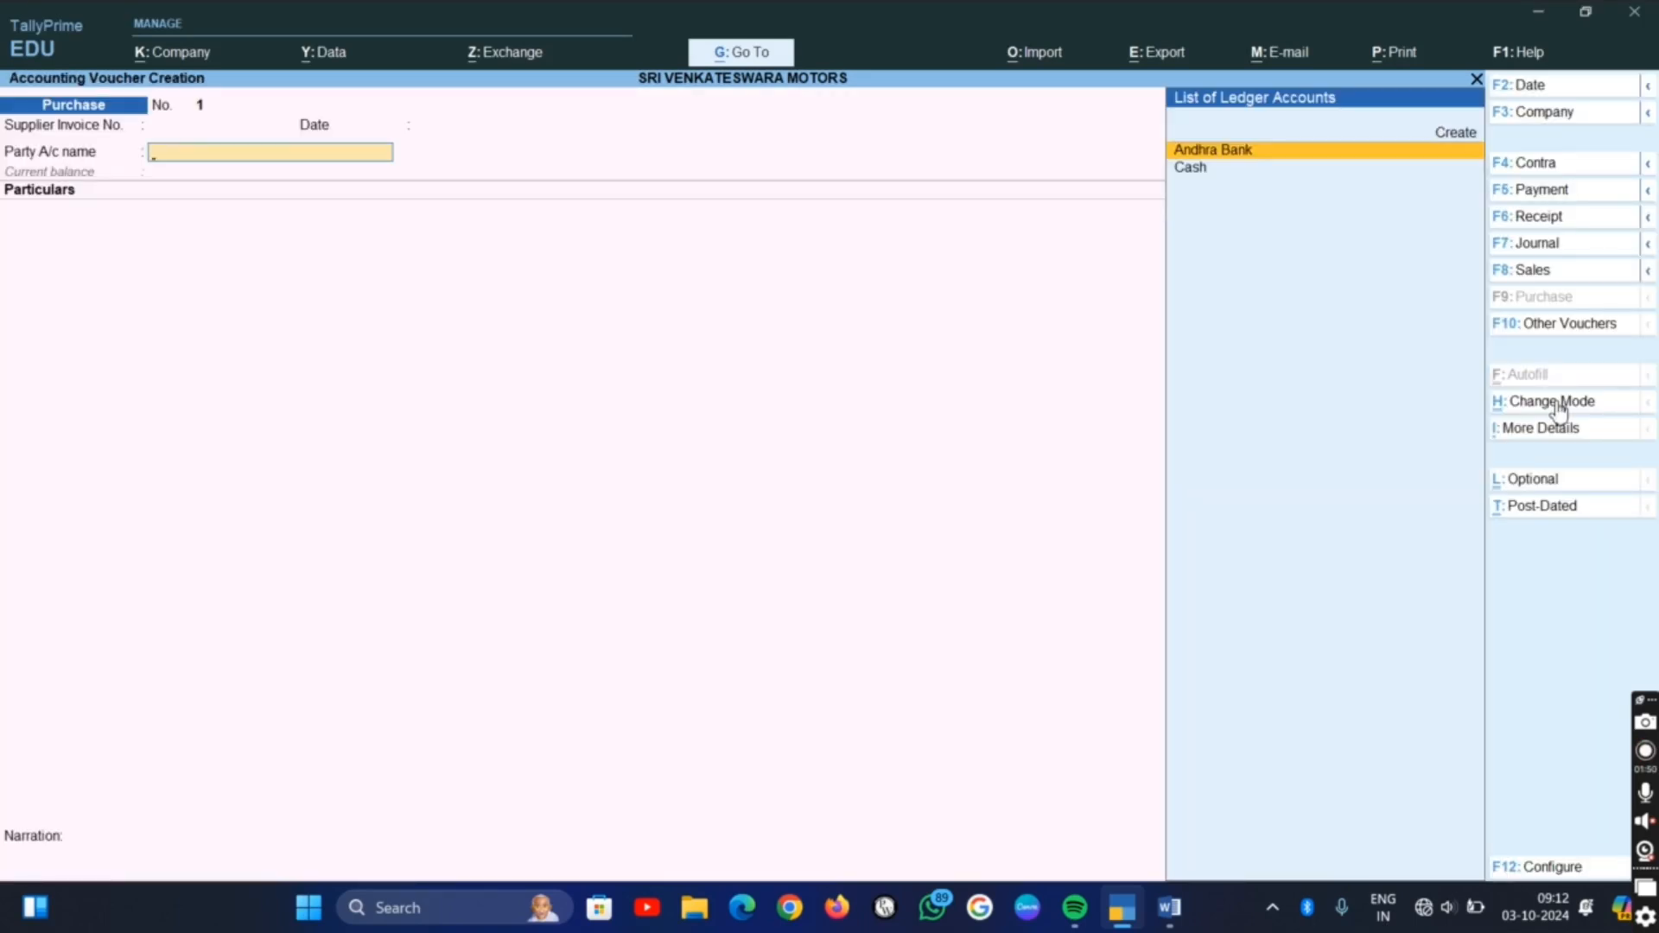
key("Down")
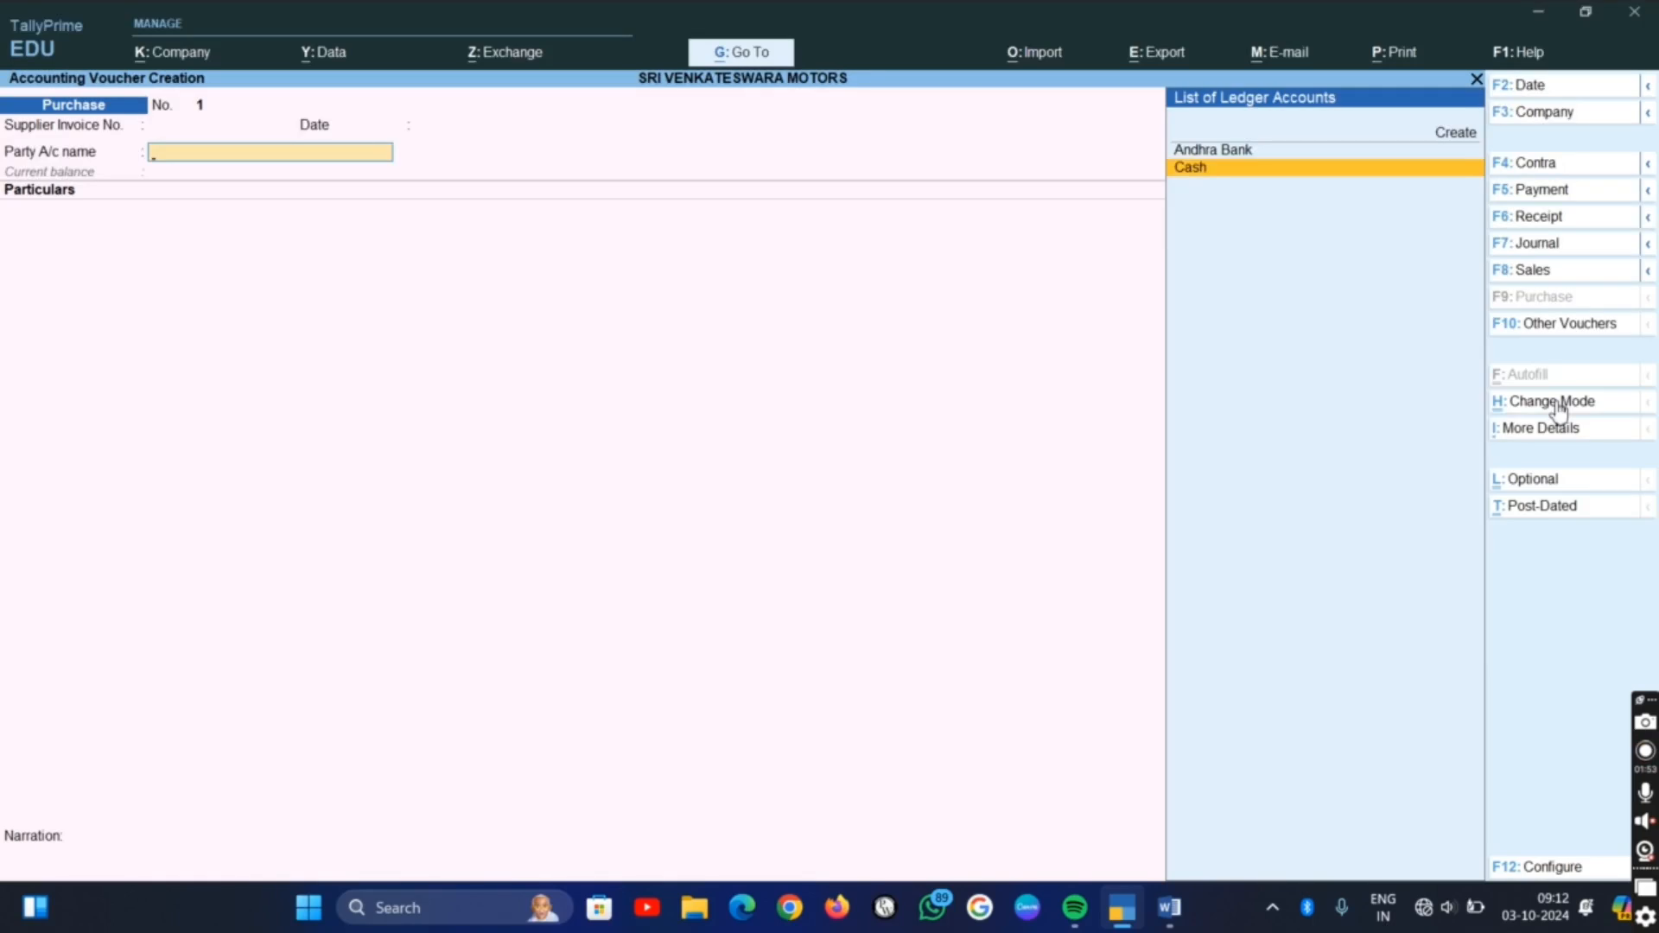
key("Return")
key("Return")
key("Return")
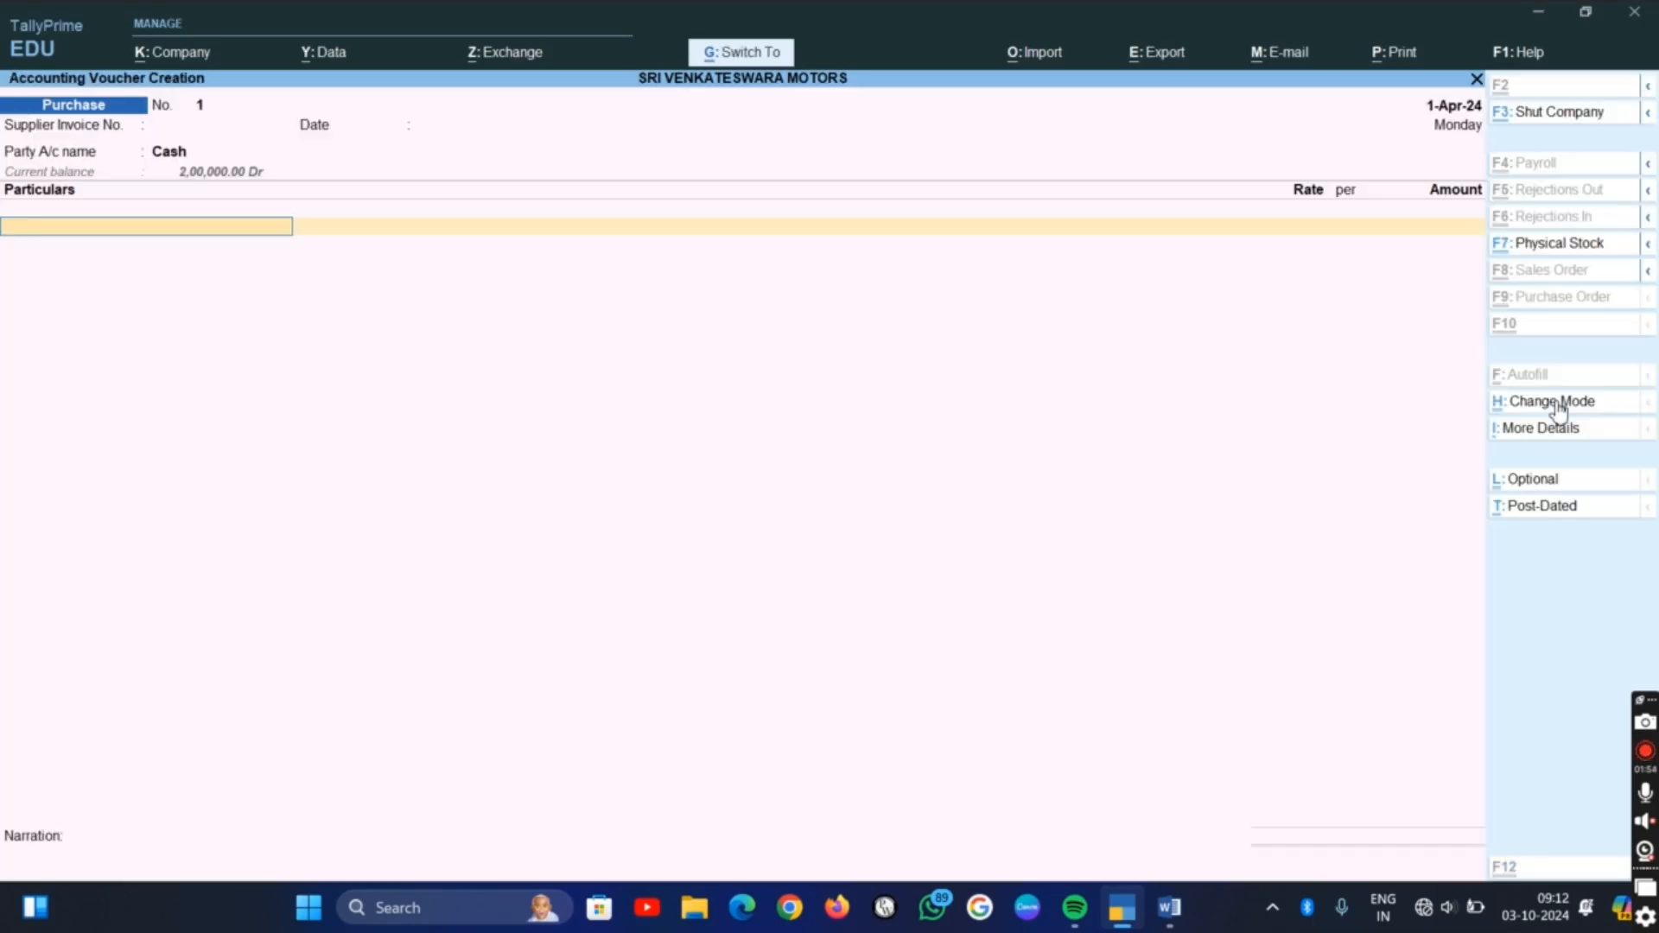
type("P")
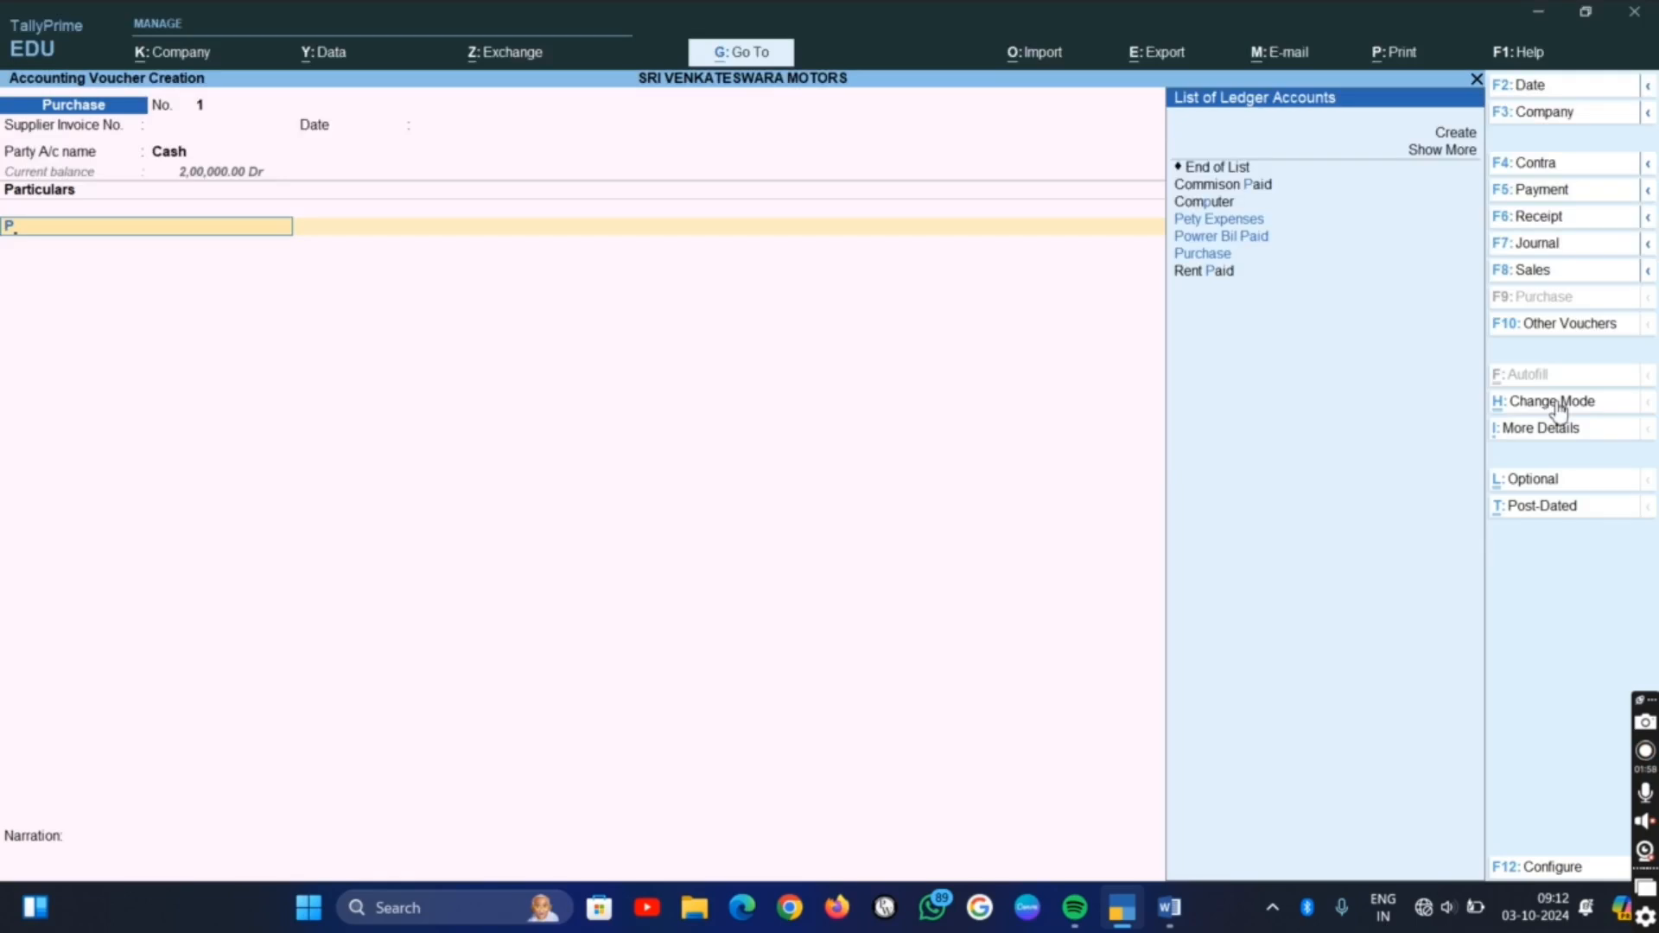
key("Down")
key("Down")
key("Return")
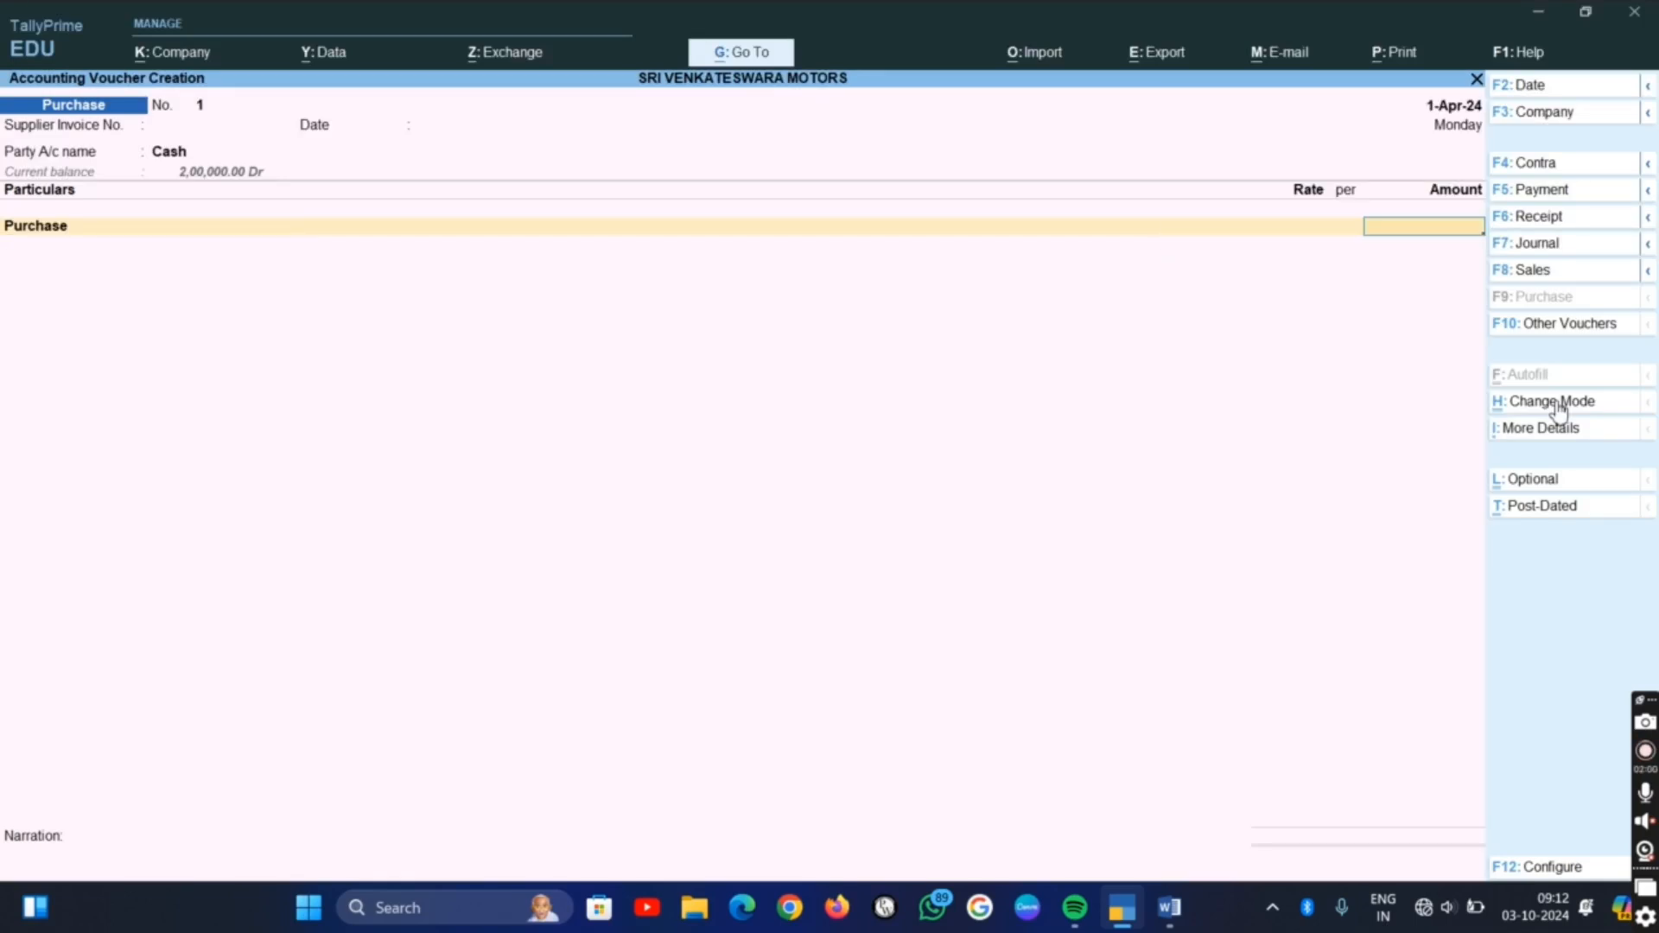
Check the purchase amount in the Word list, then enter 35,000 in the TallyPrime purchase voucher and save it without a narration
key("alt+Tab")
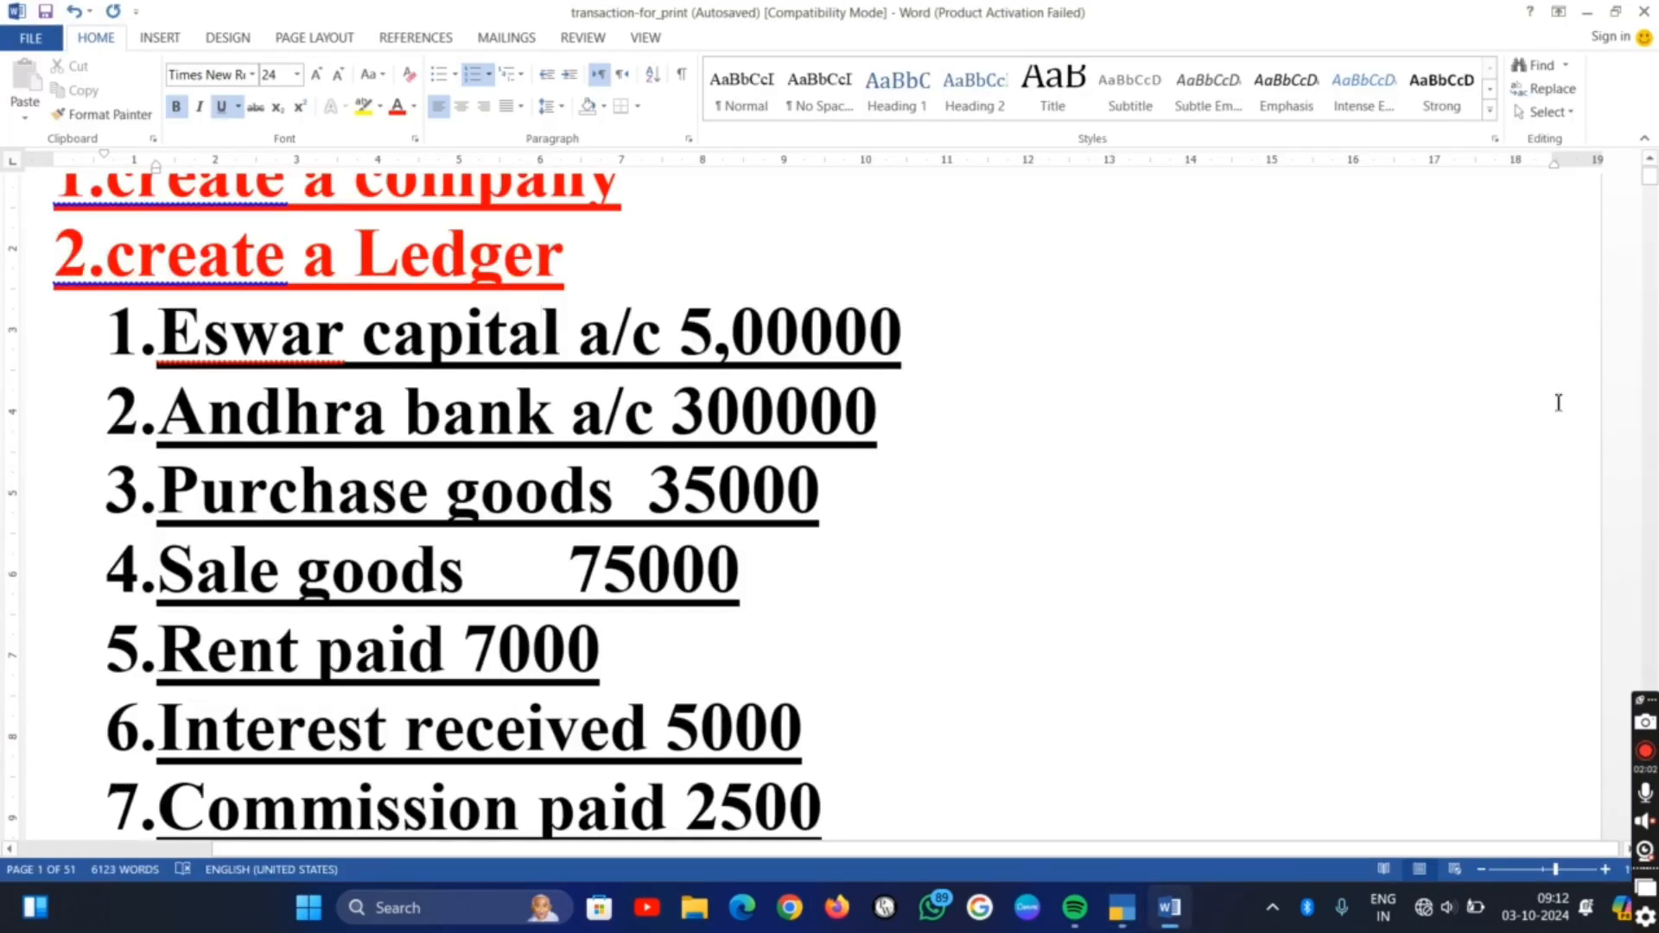
key("alt+Tab")
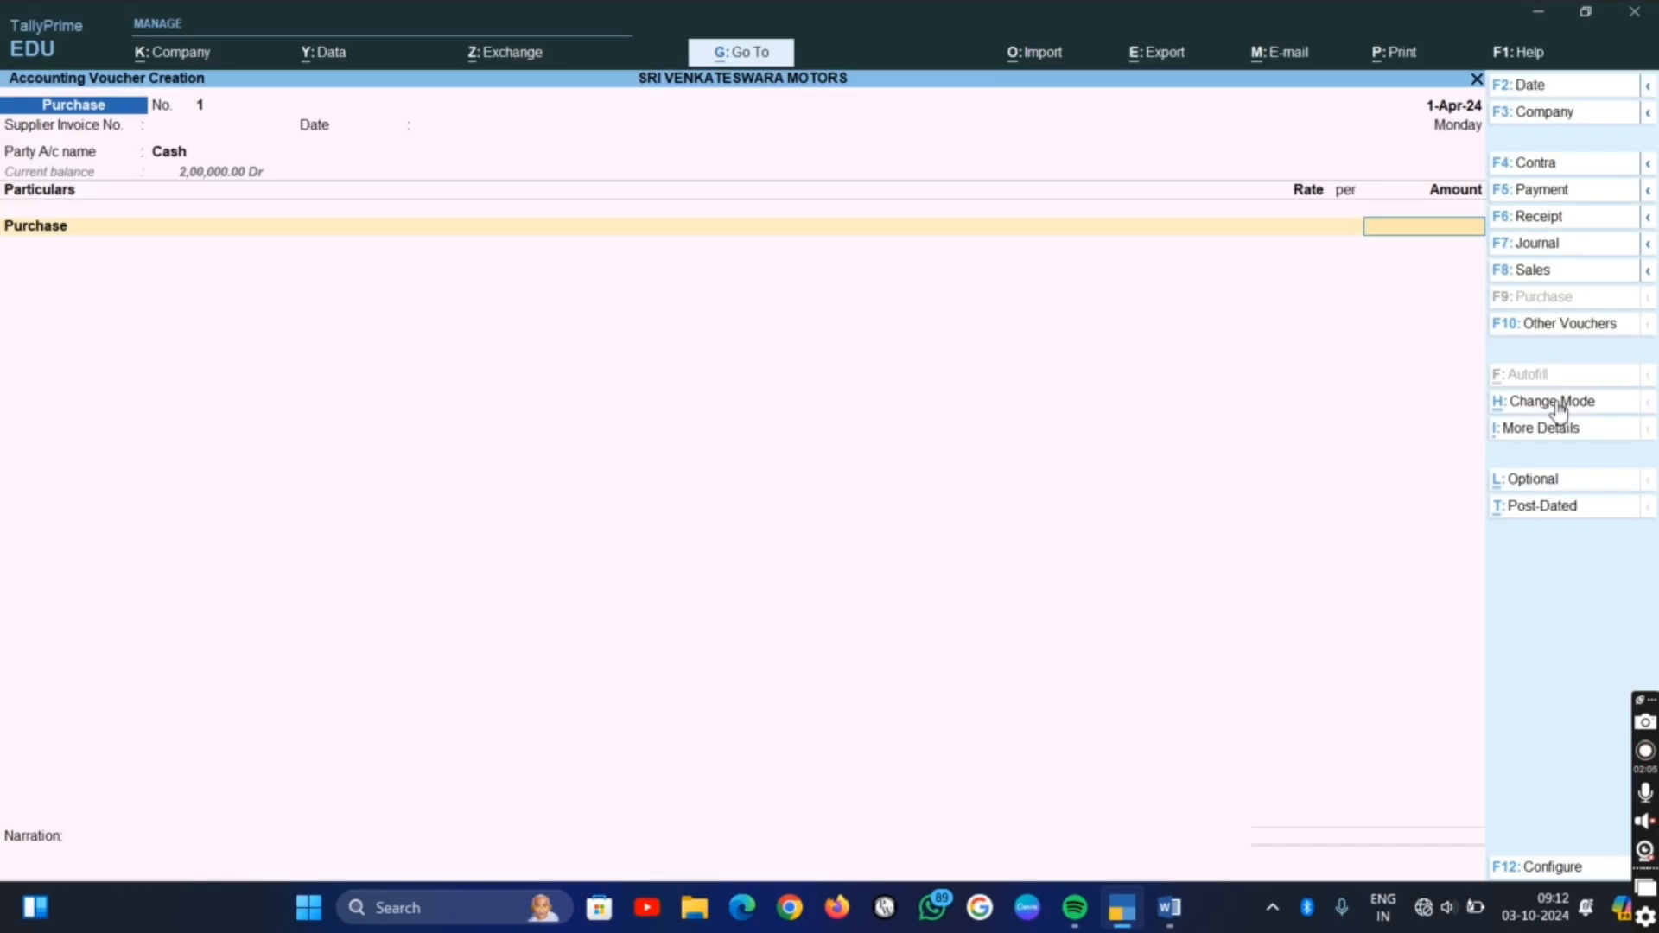
type("35,000")
key("Return")
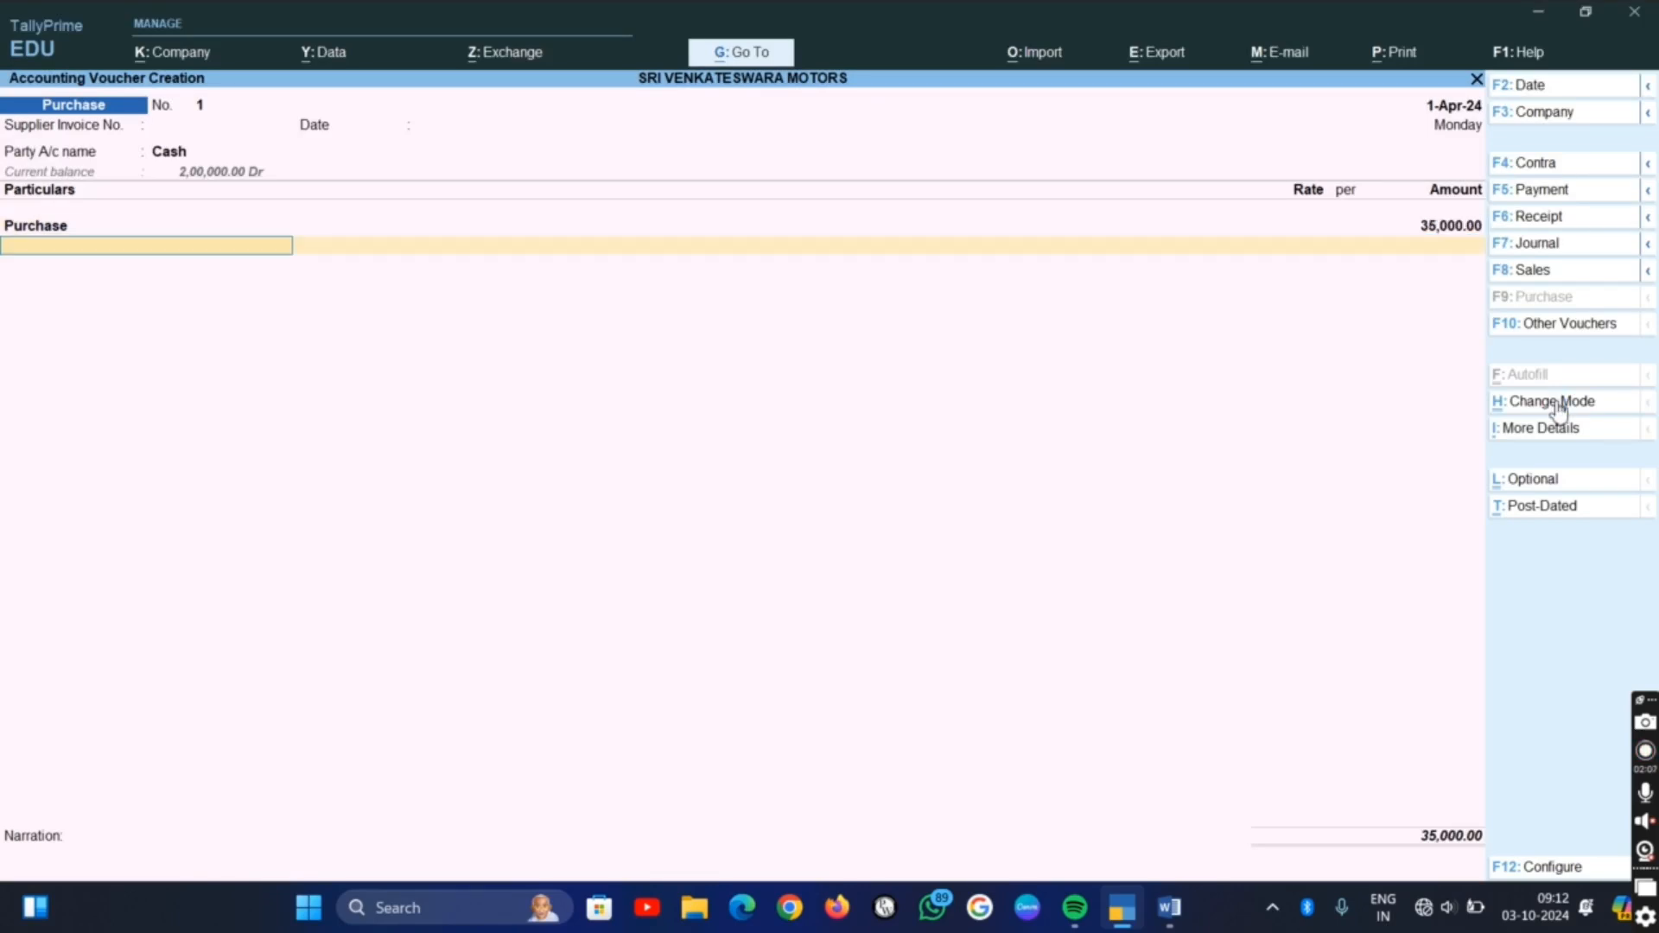
key("Return")
key("Return")
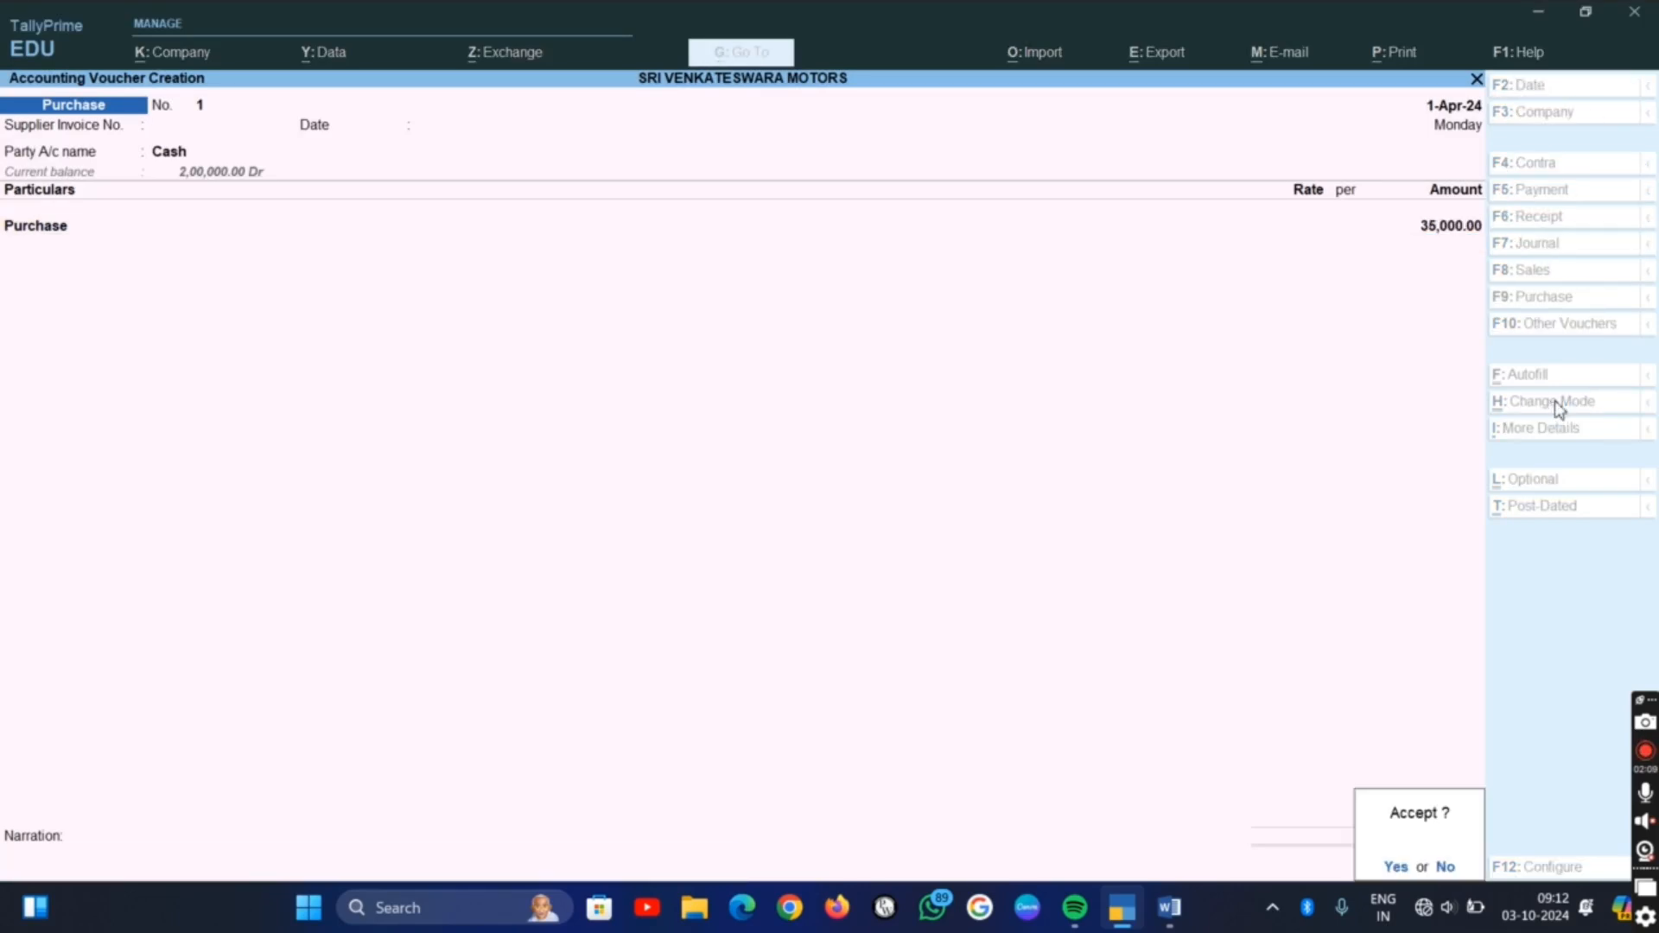
key("Return")
Check the fourth transaction in the Word list, then return to TallyPrime and change the voucher type to Sales
key("alt+Tab")
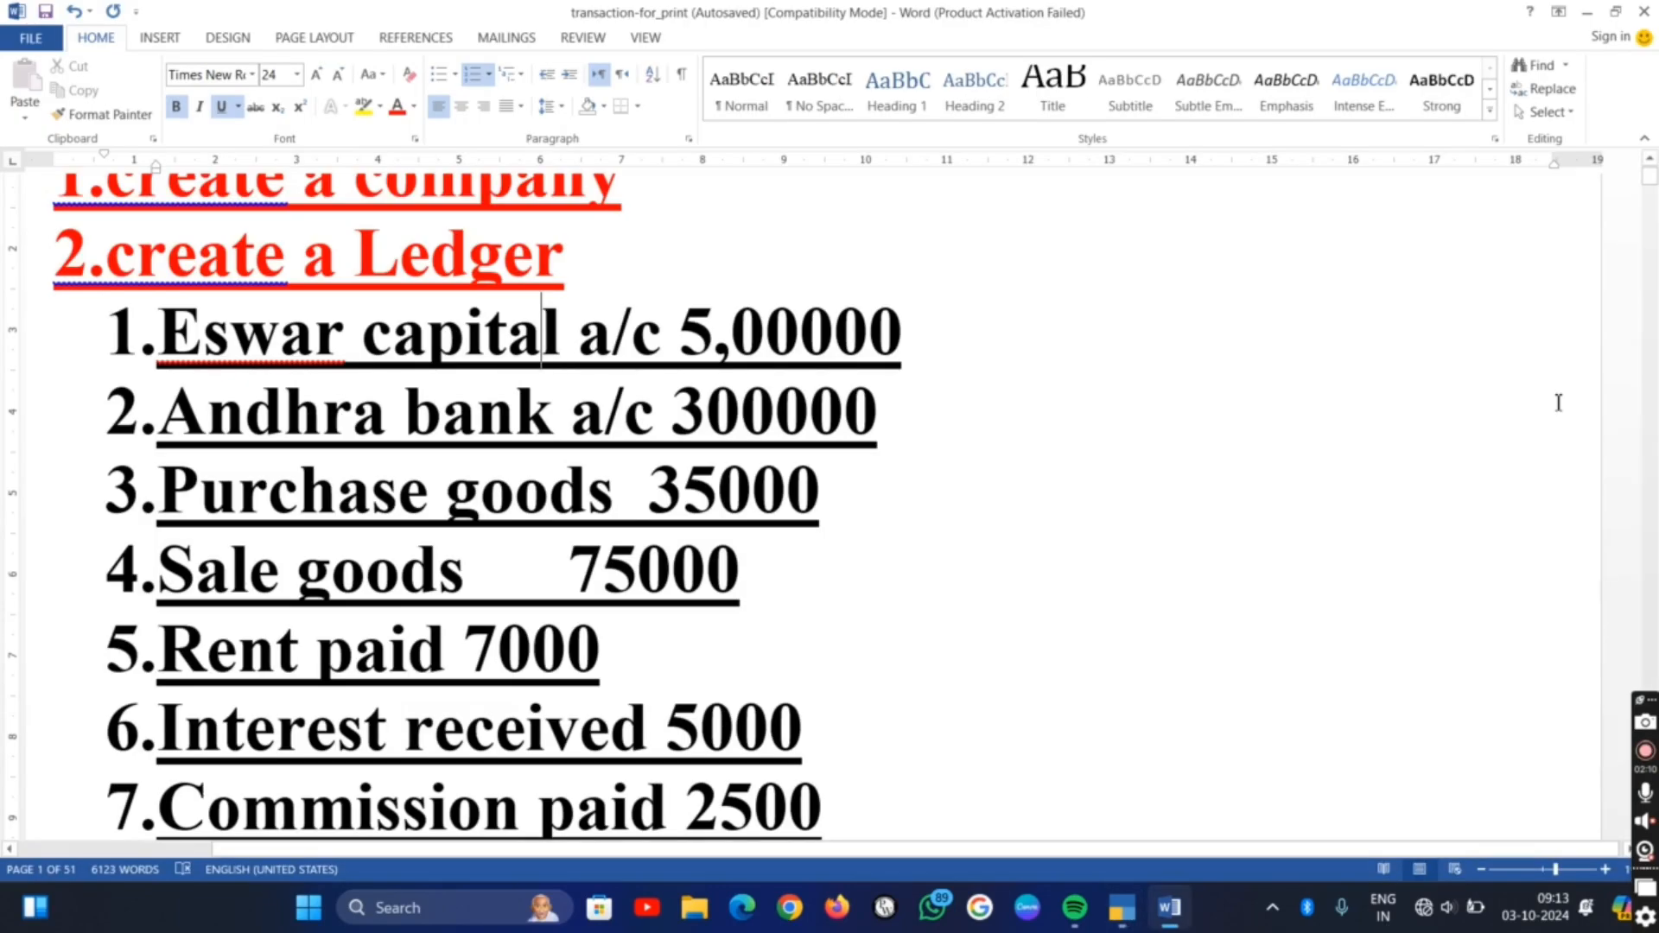
key("alt+Tab")
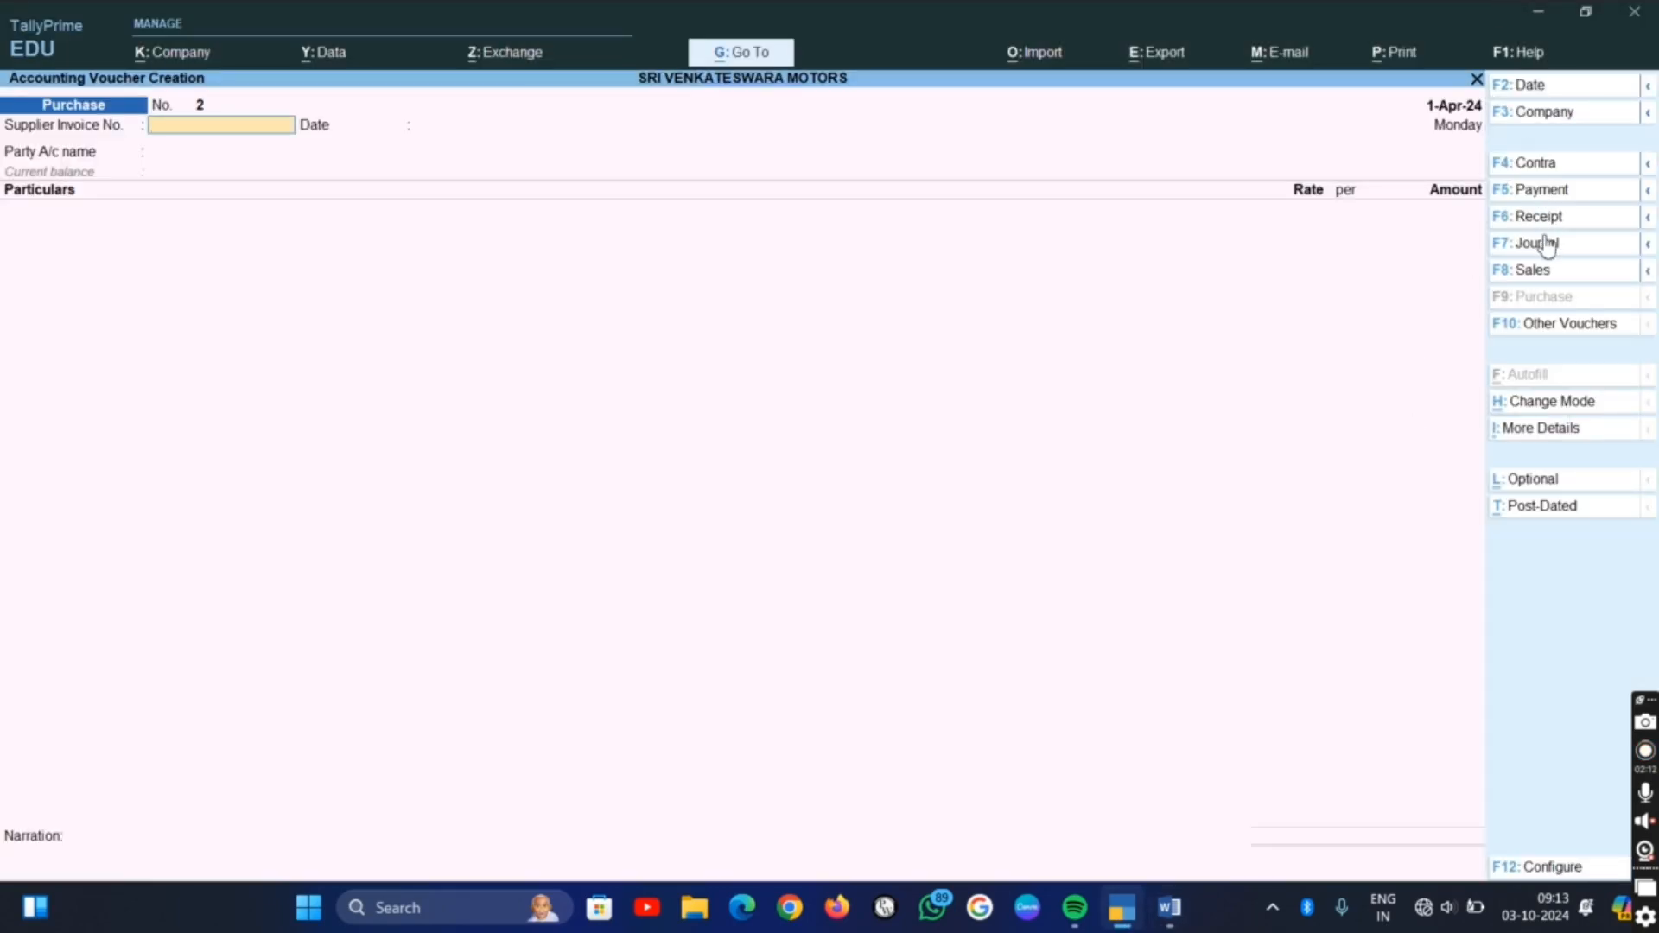
left_click(1524, 270)
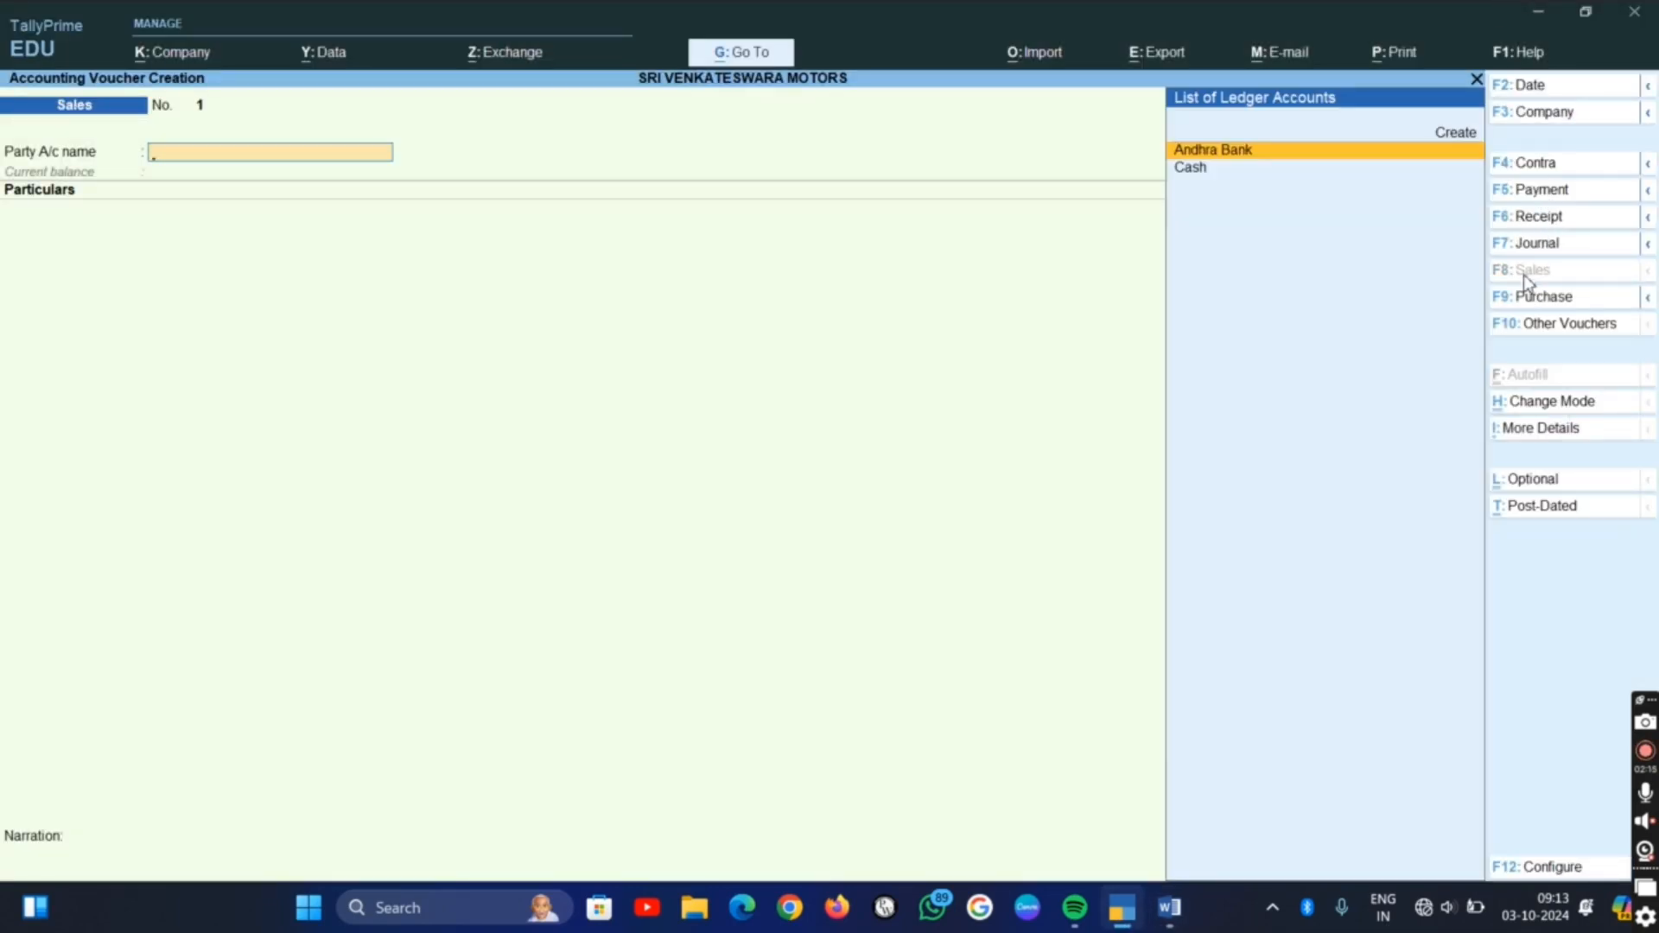
Set the sales voucher's party account to Cash, leave the dispatch details blank, and choose the Sales ledger as the particulars
key("Down")
key("Return")
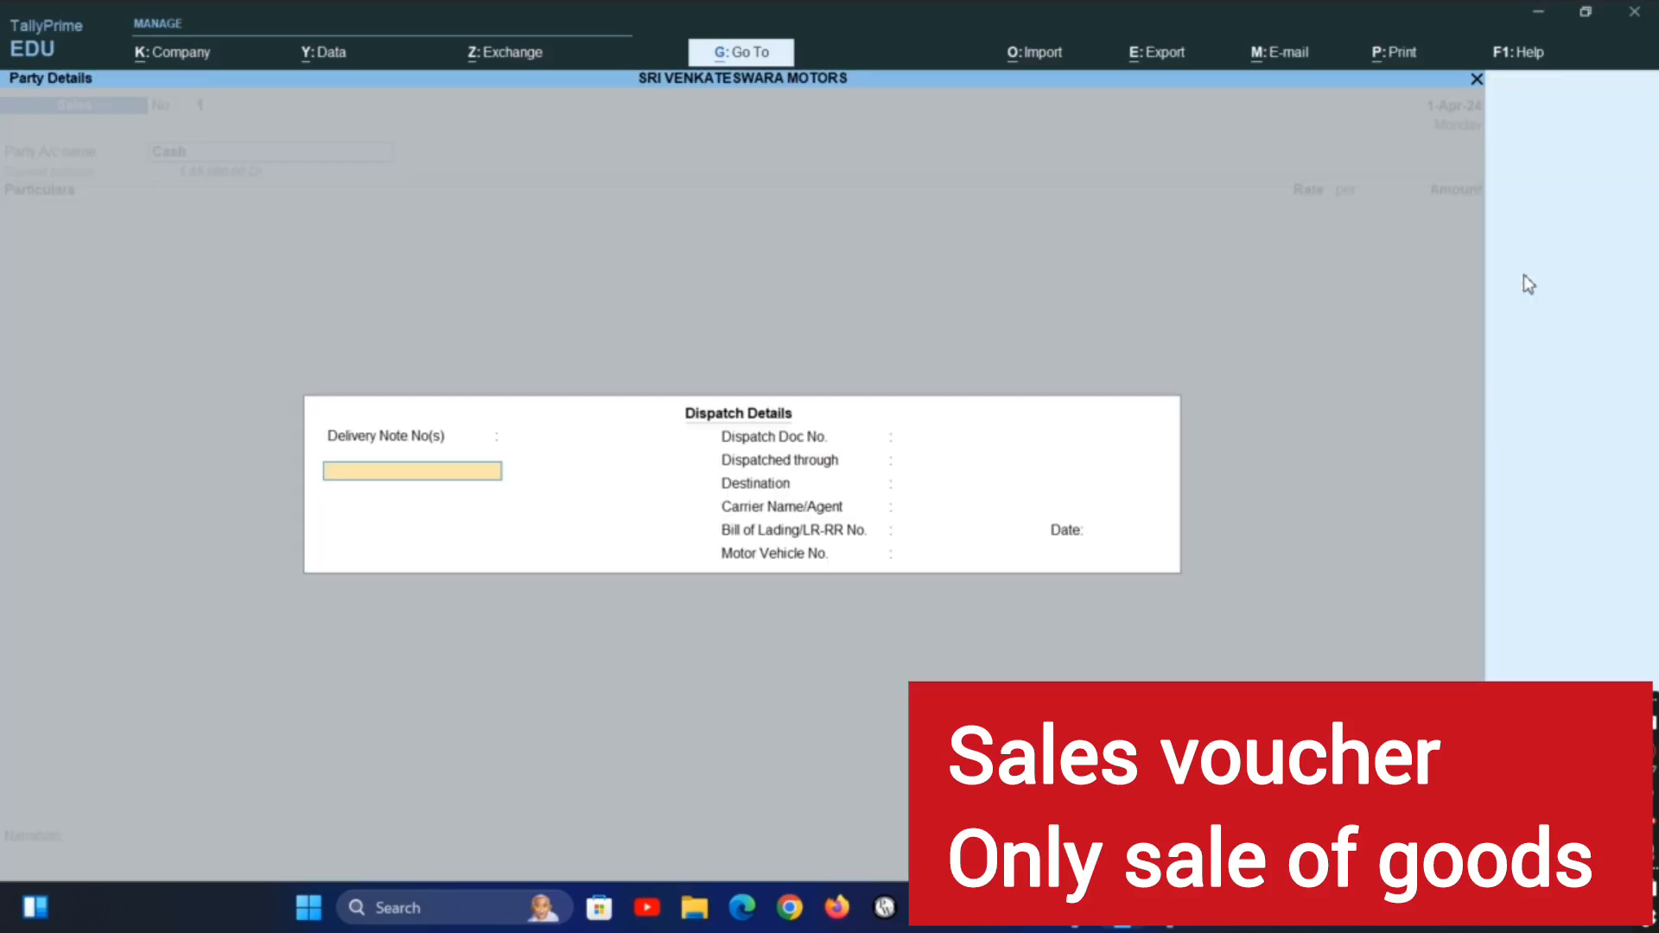
key("Return")
key("Return")
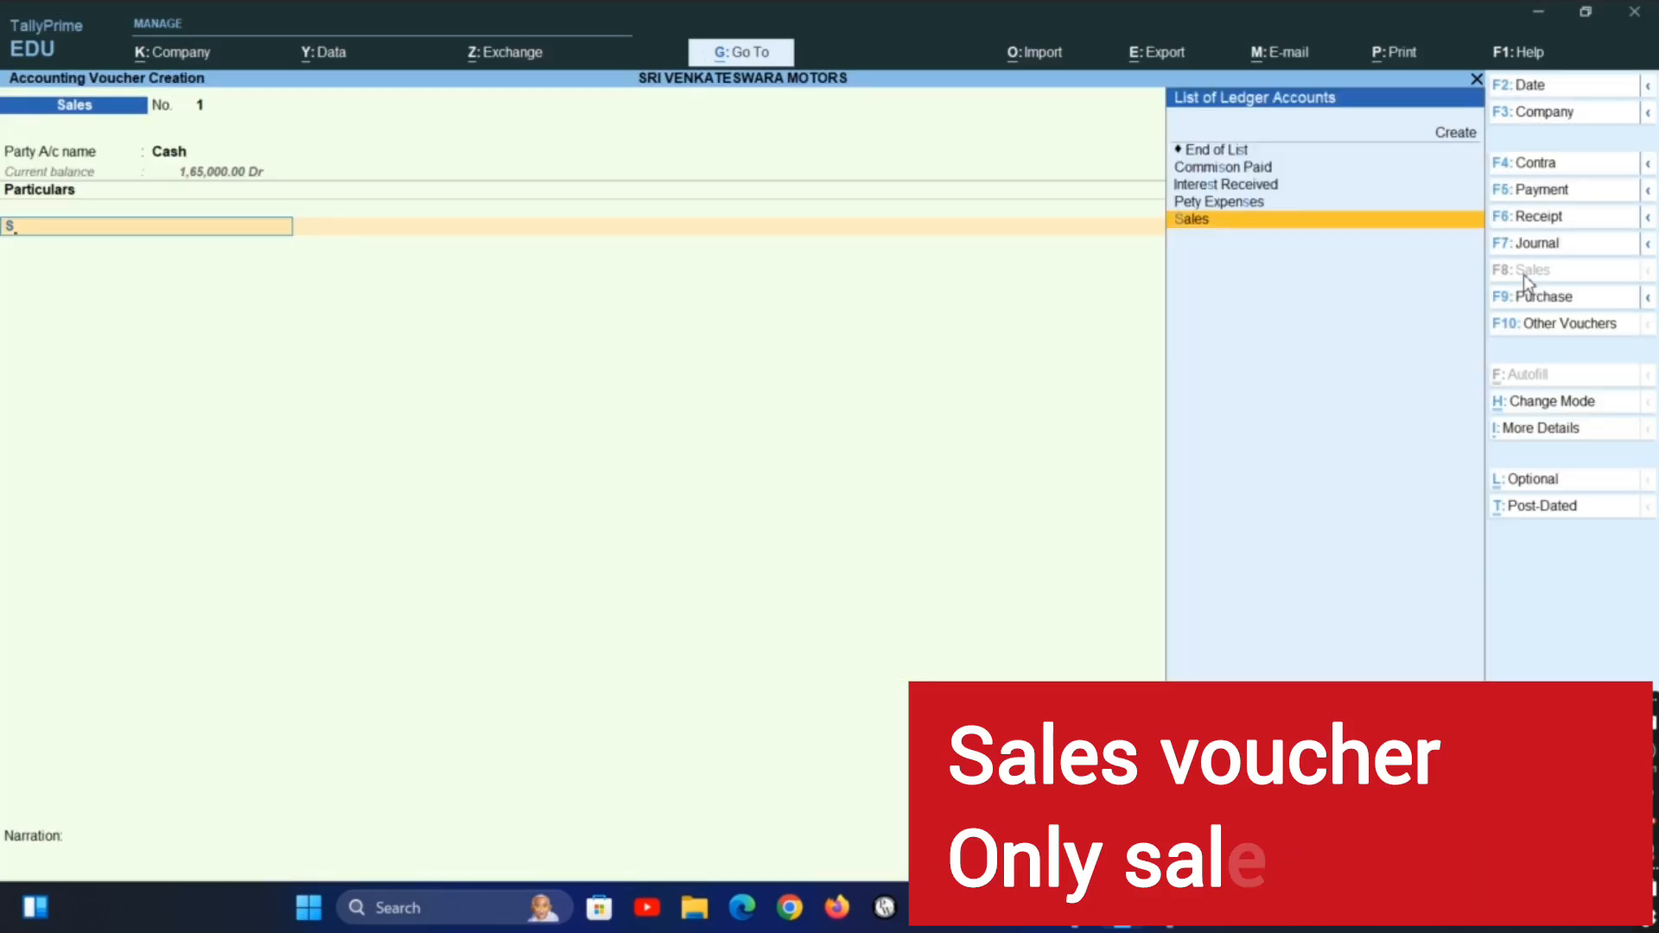
key("Return")
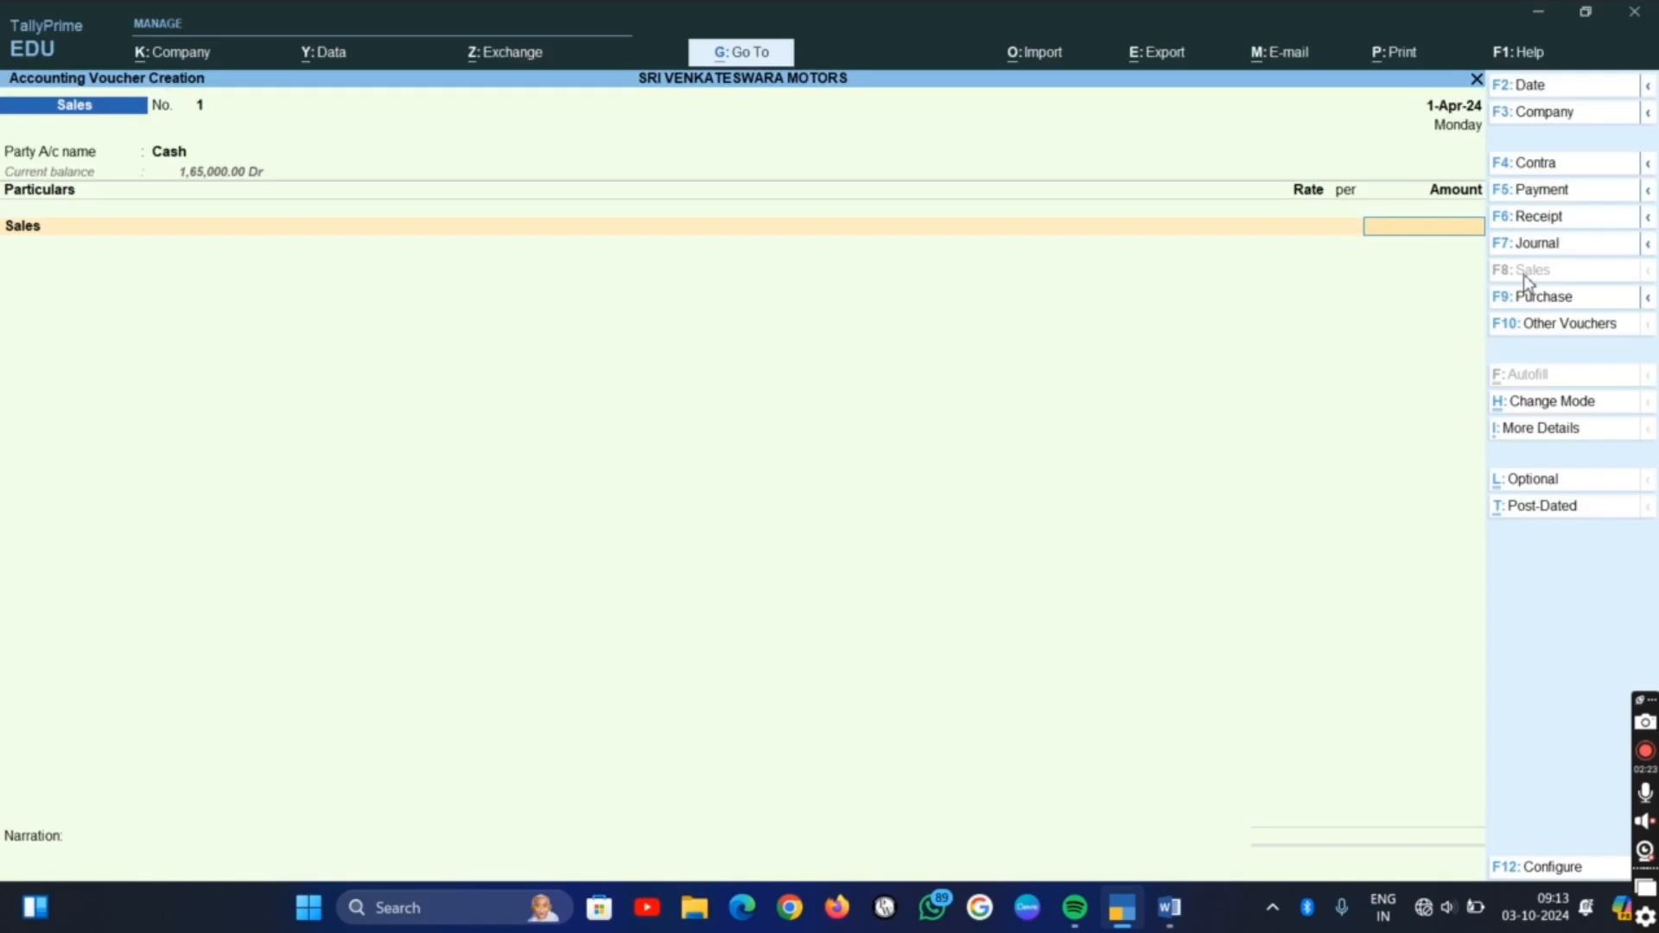
Check the sale amount in the Word list, then enter 75,000 in the TallyPrime sales voucher and save it without a narration
key("alt+Tab")
key("alt+Tab")
type("75000")
key("Return")
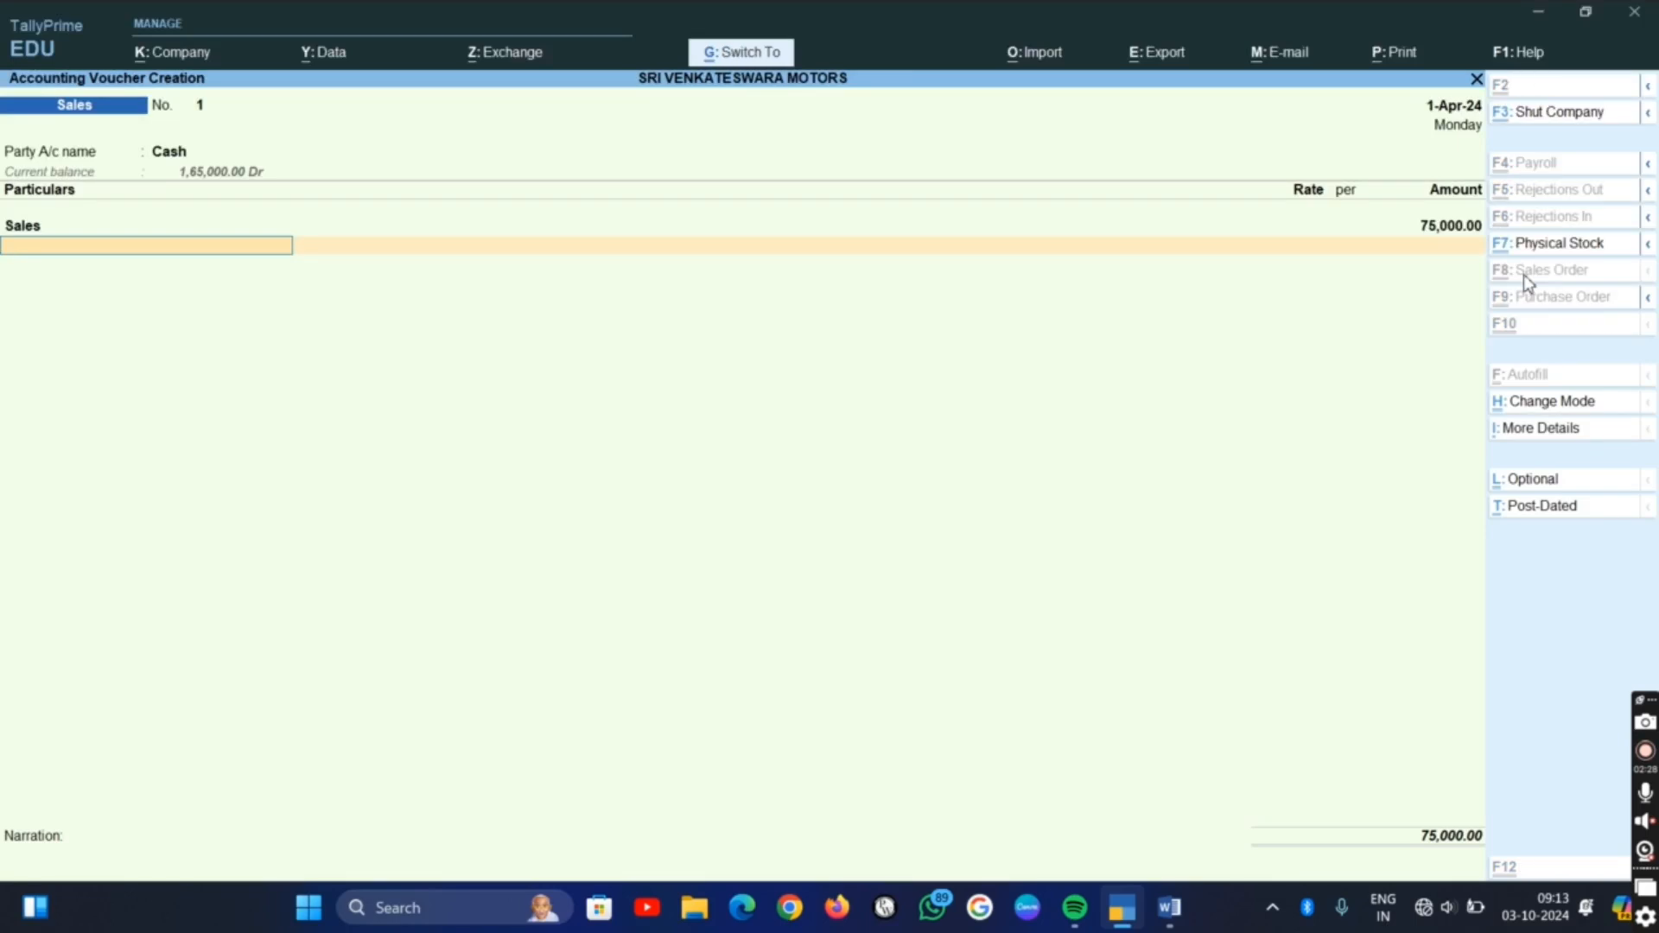
key("ctrl+a")
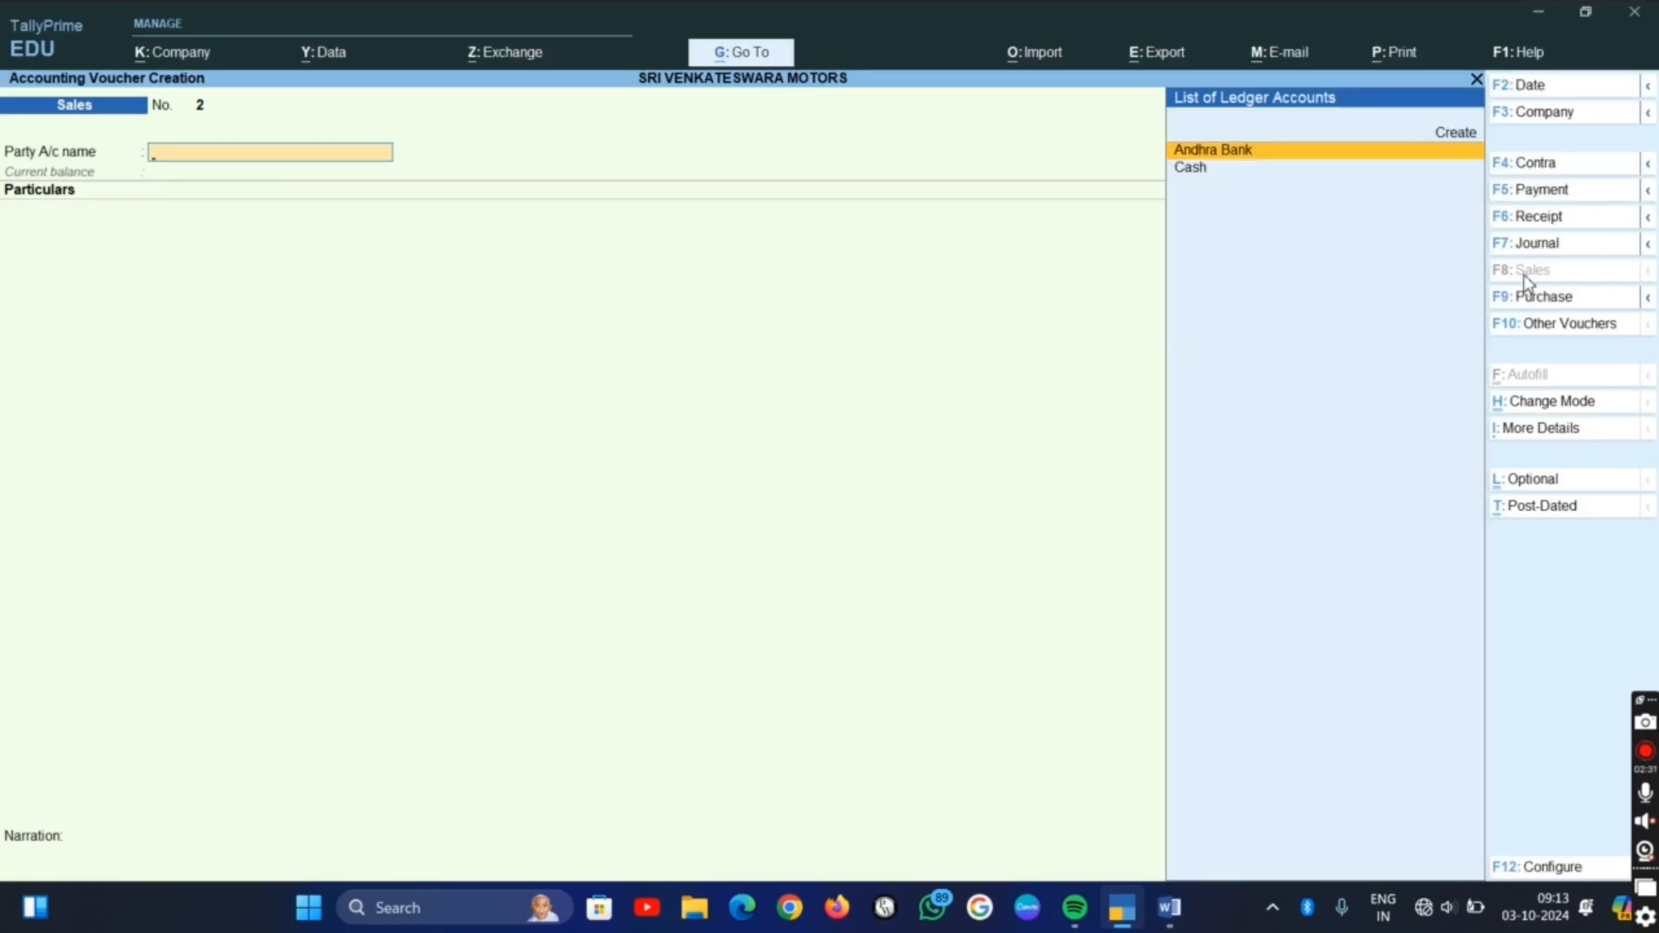
Check the fifth transaction in the Word list and start a TallyPrime payment voucher from Cash with Rent Paid as the particulars
key("alt+Tab")
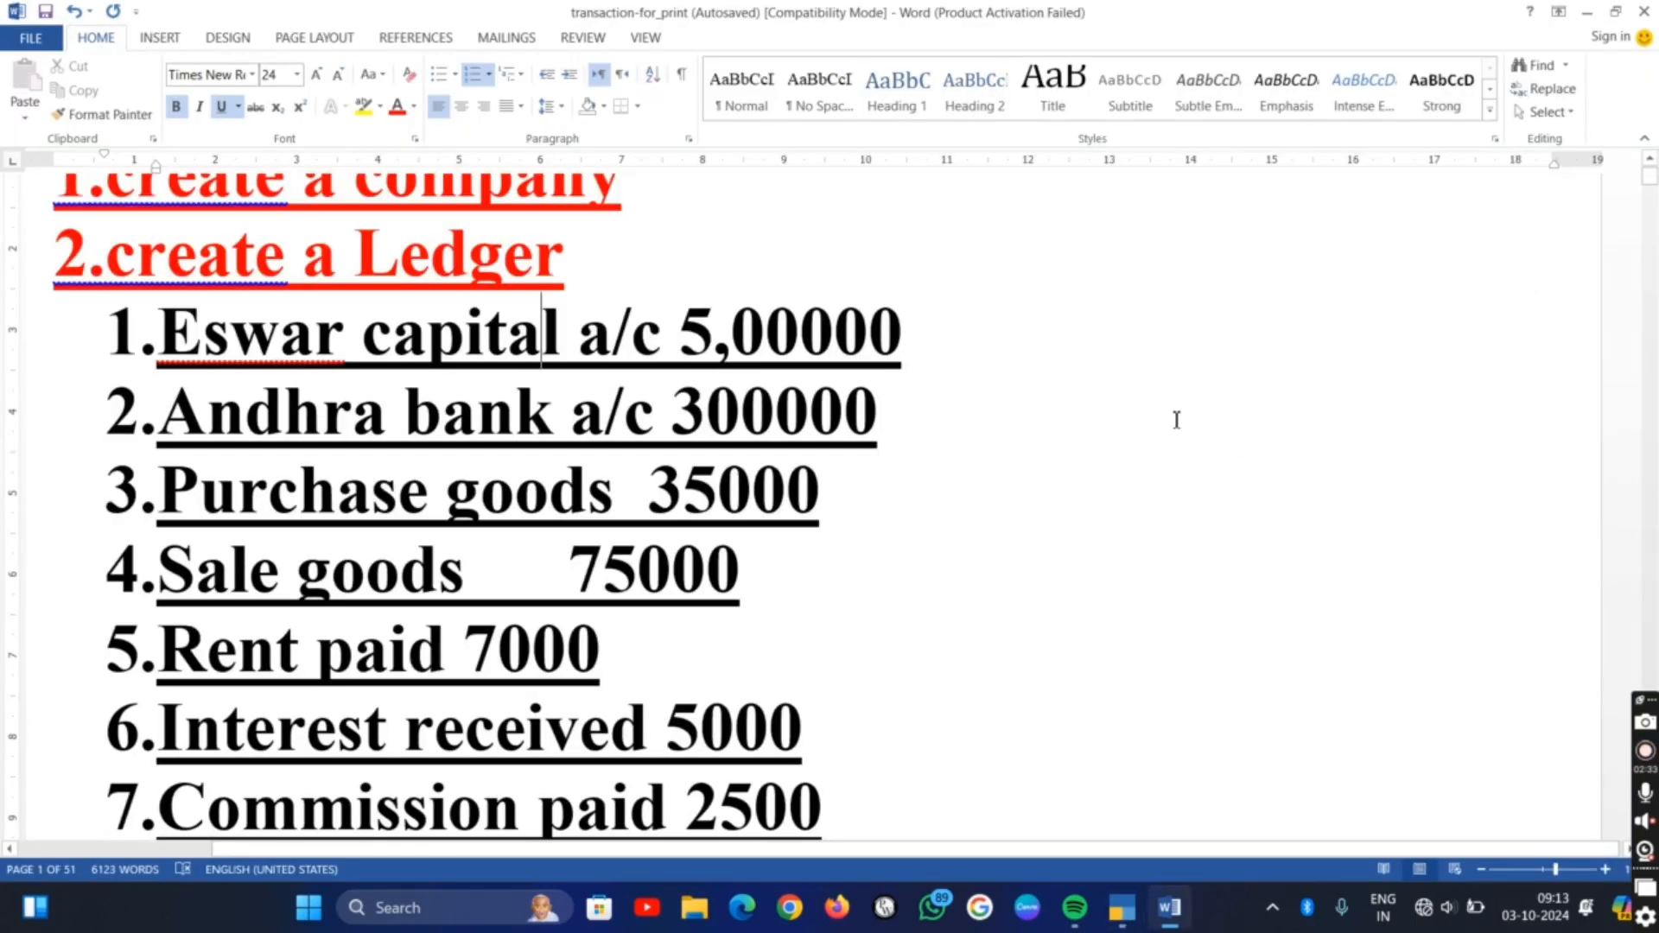
key("alt+Tab")
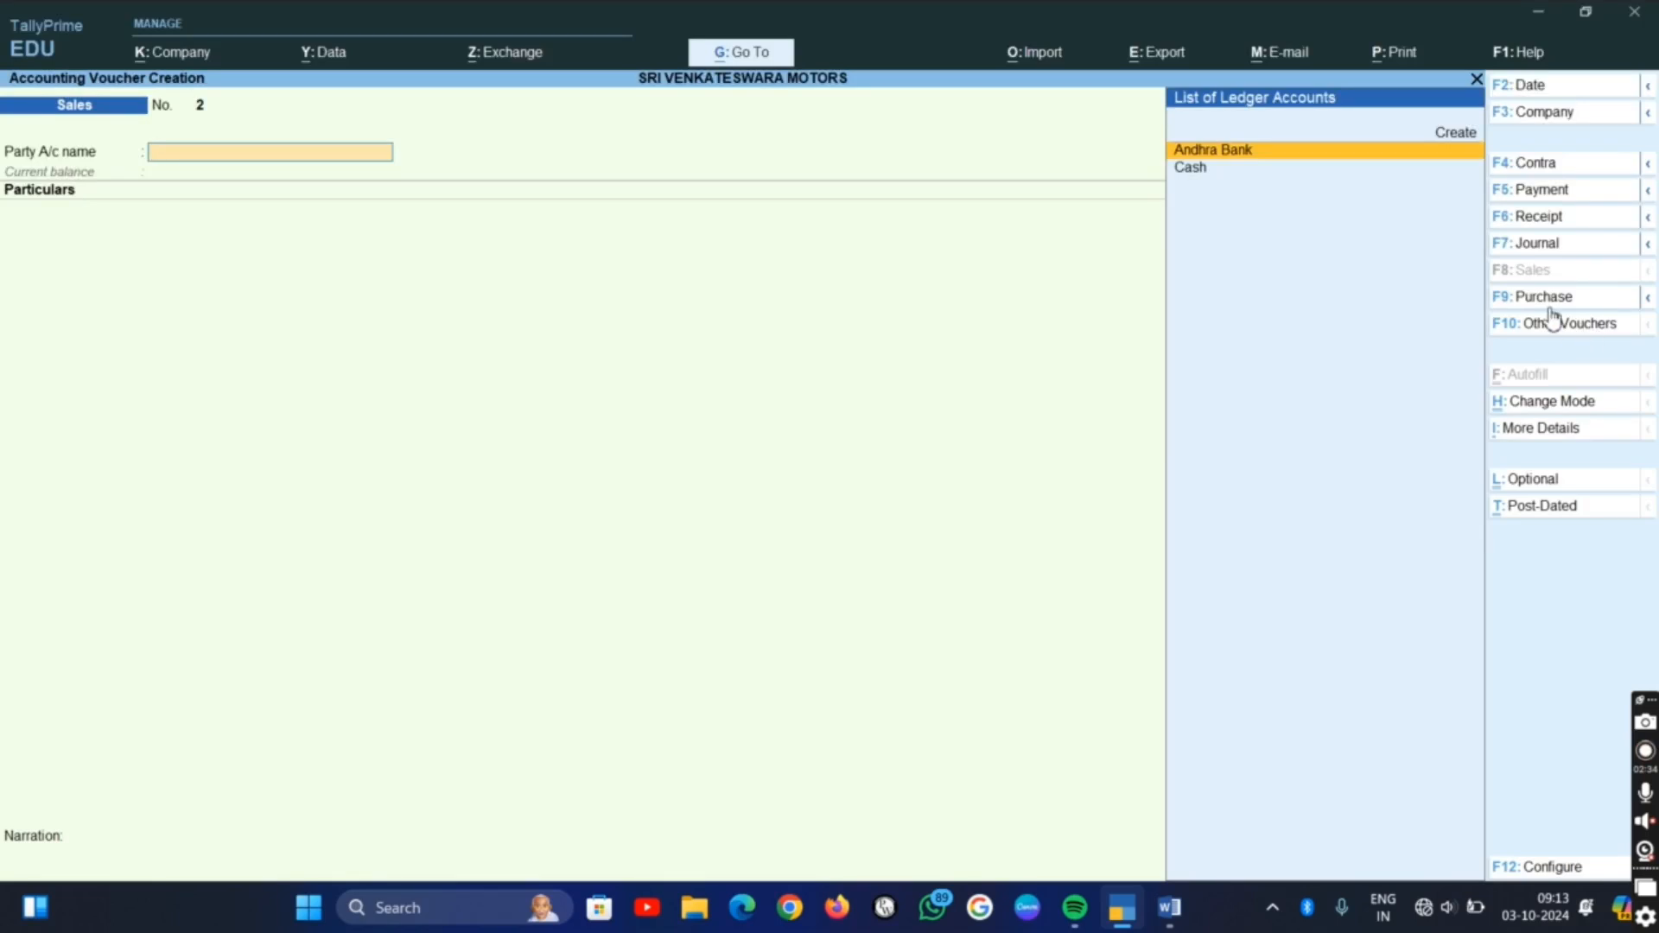
left_click(1554, 193)
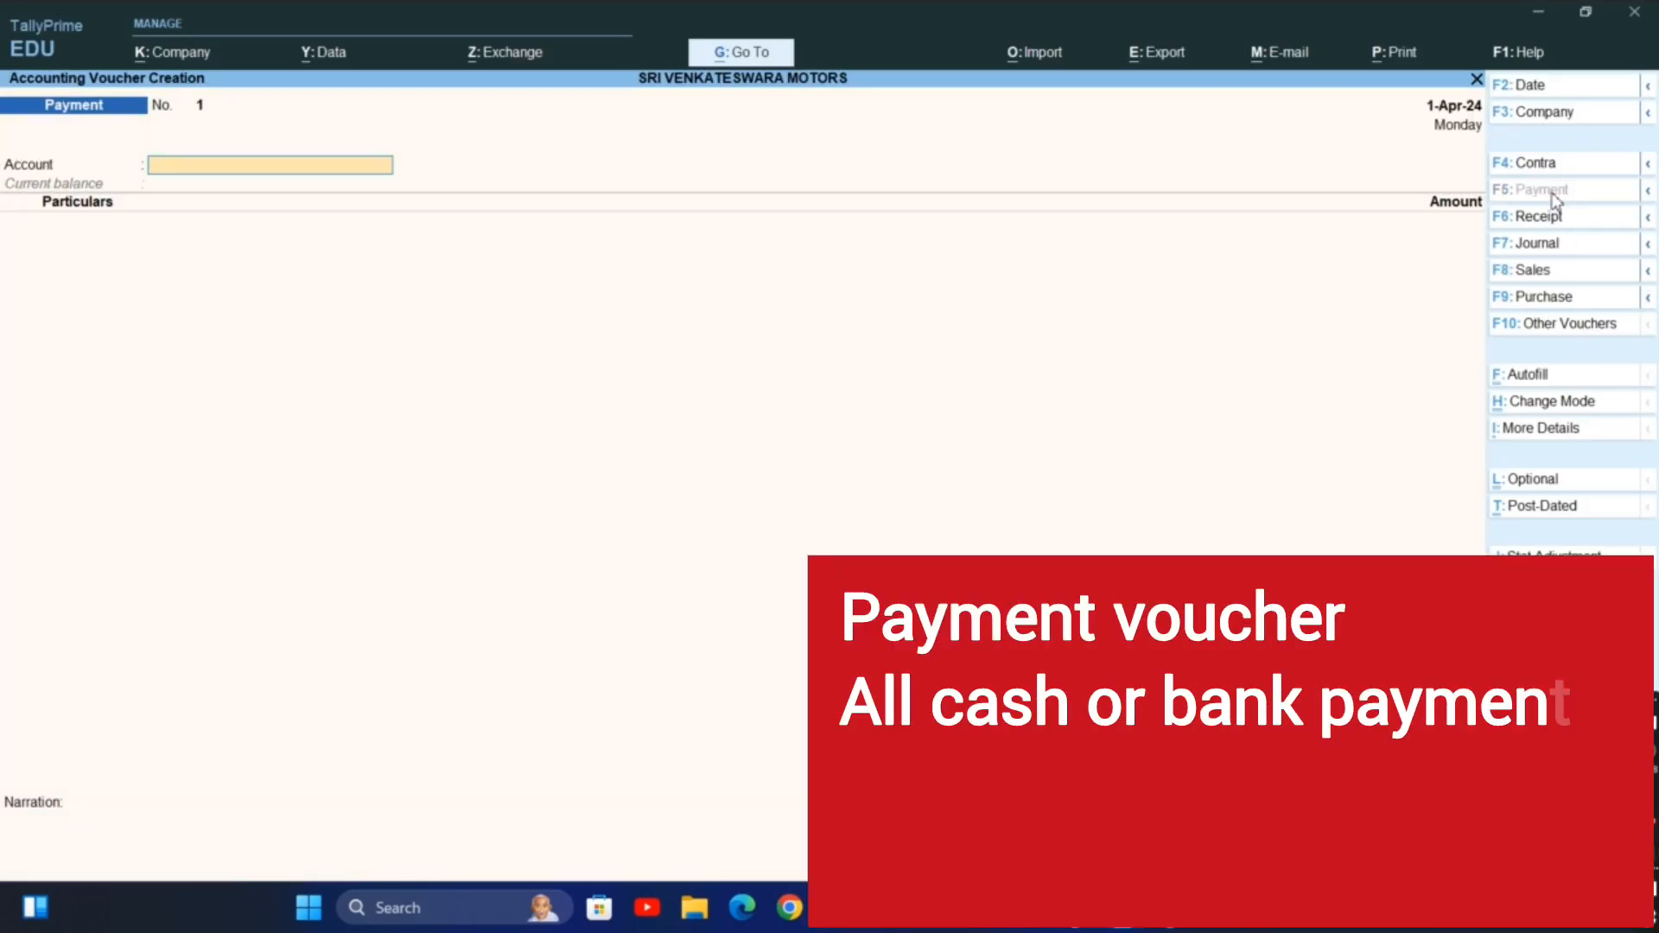
key("Return")
type("R")
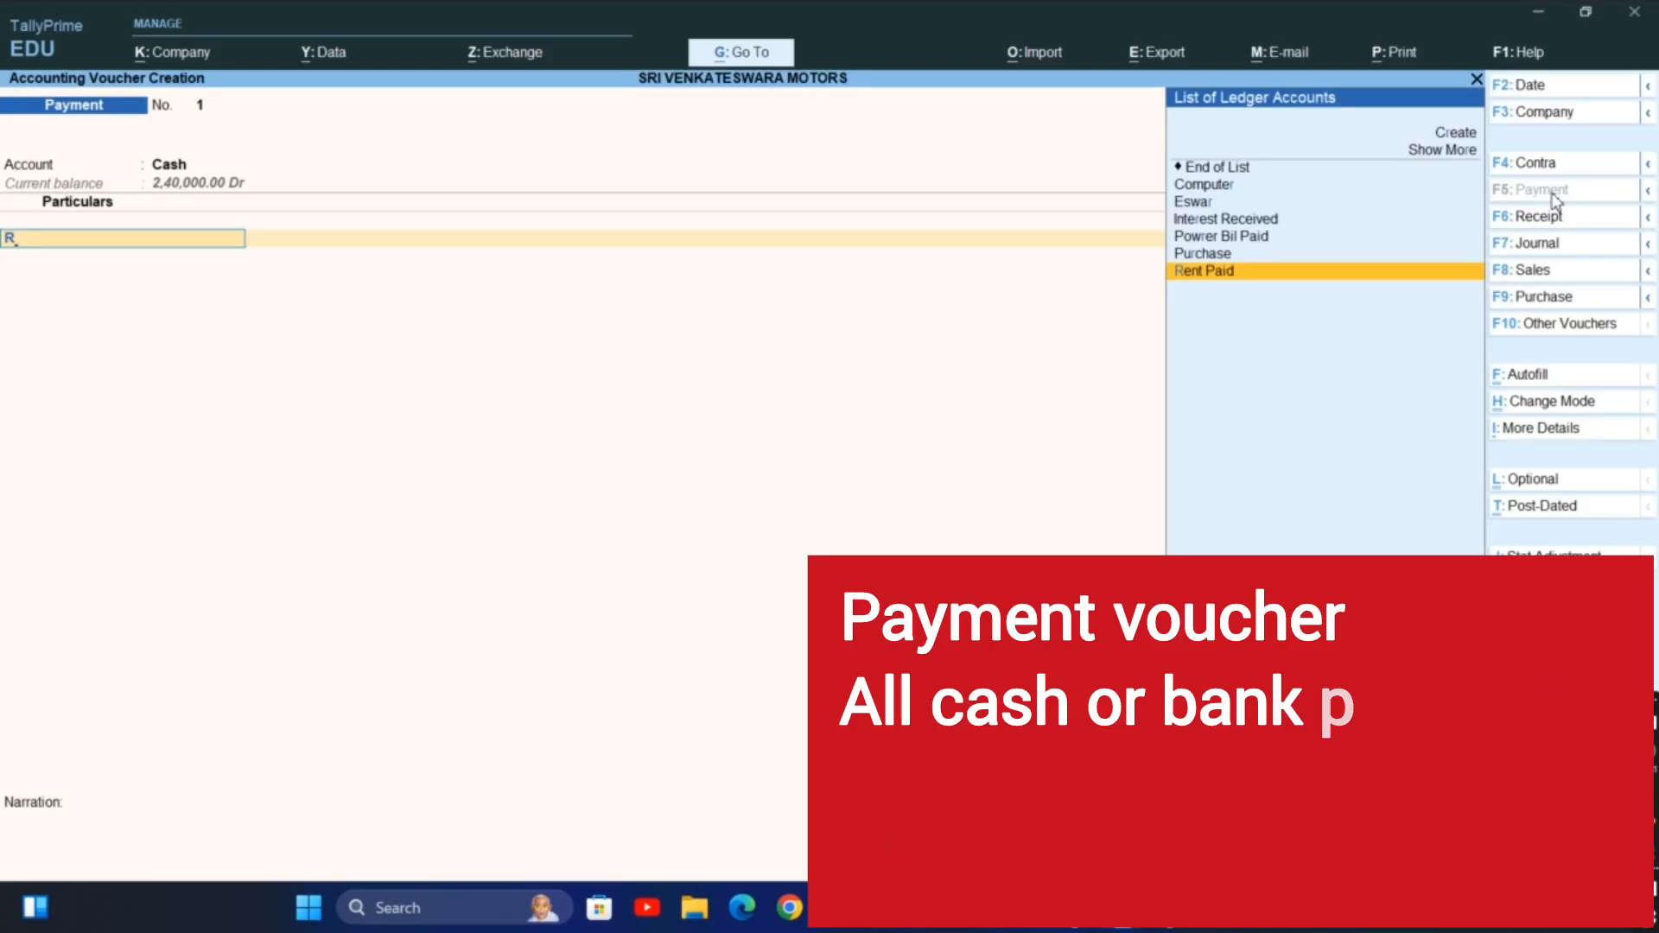
key("Return")
Check the rent amount in the Word list, enter 7,000 in the TallyPrime payment voucher and save it without a narration
key("alt+Tab")
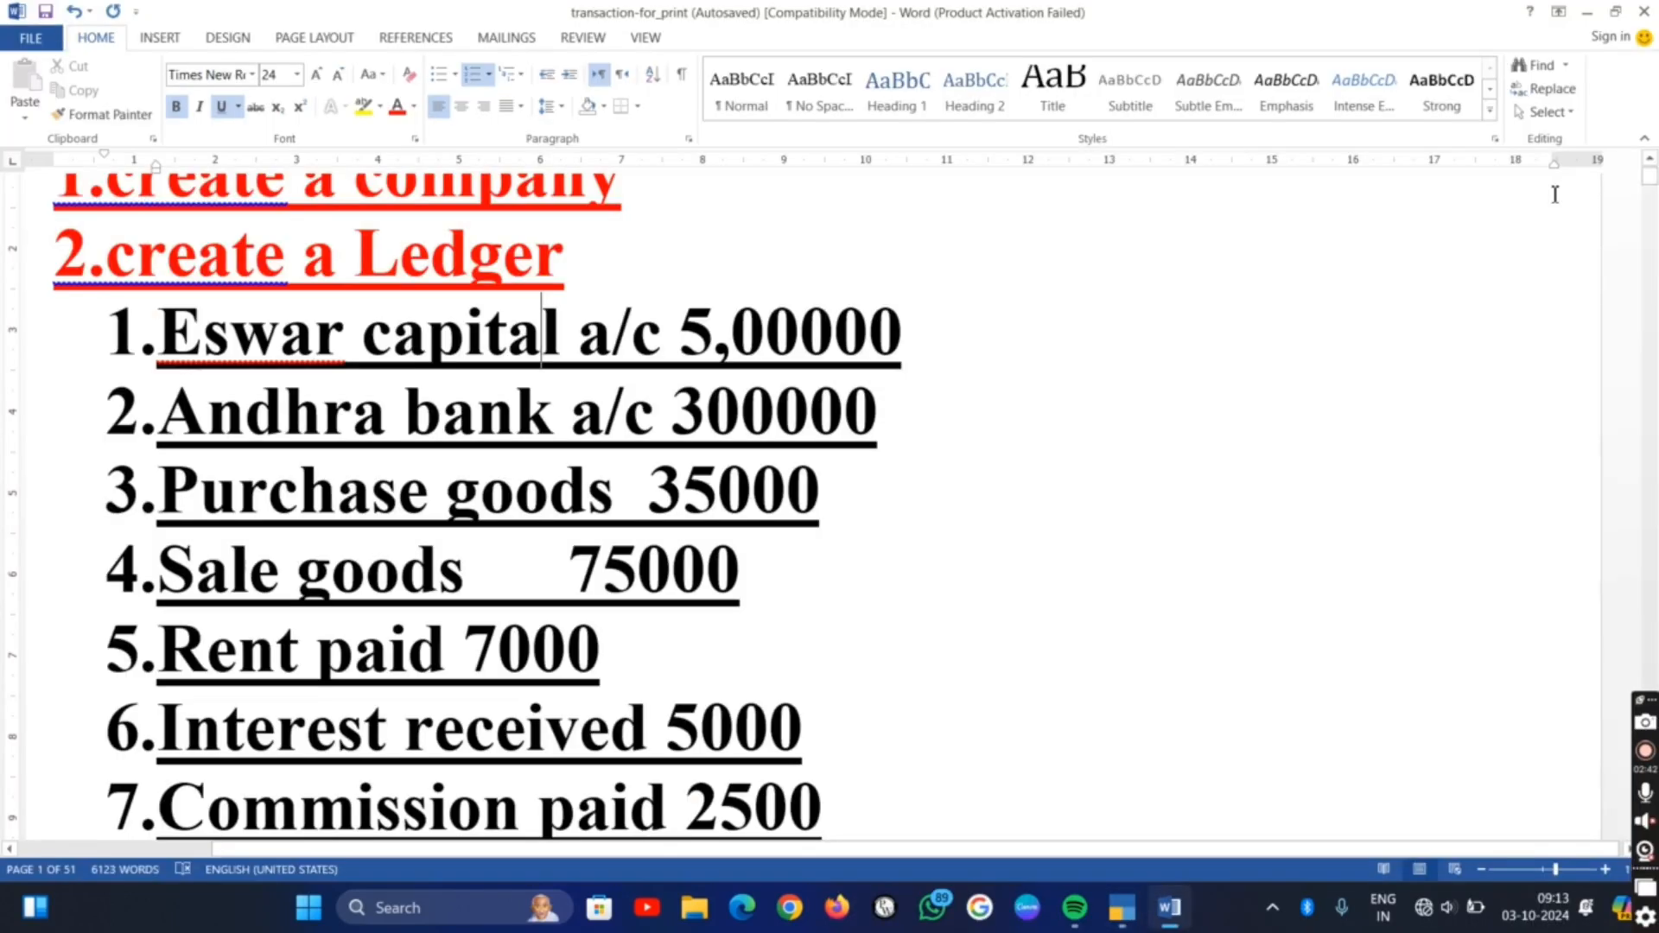
key("alt+Tab")
type("7")
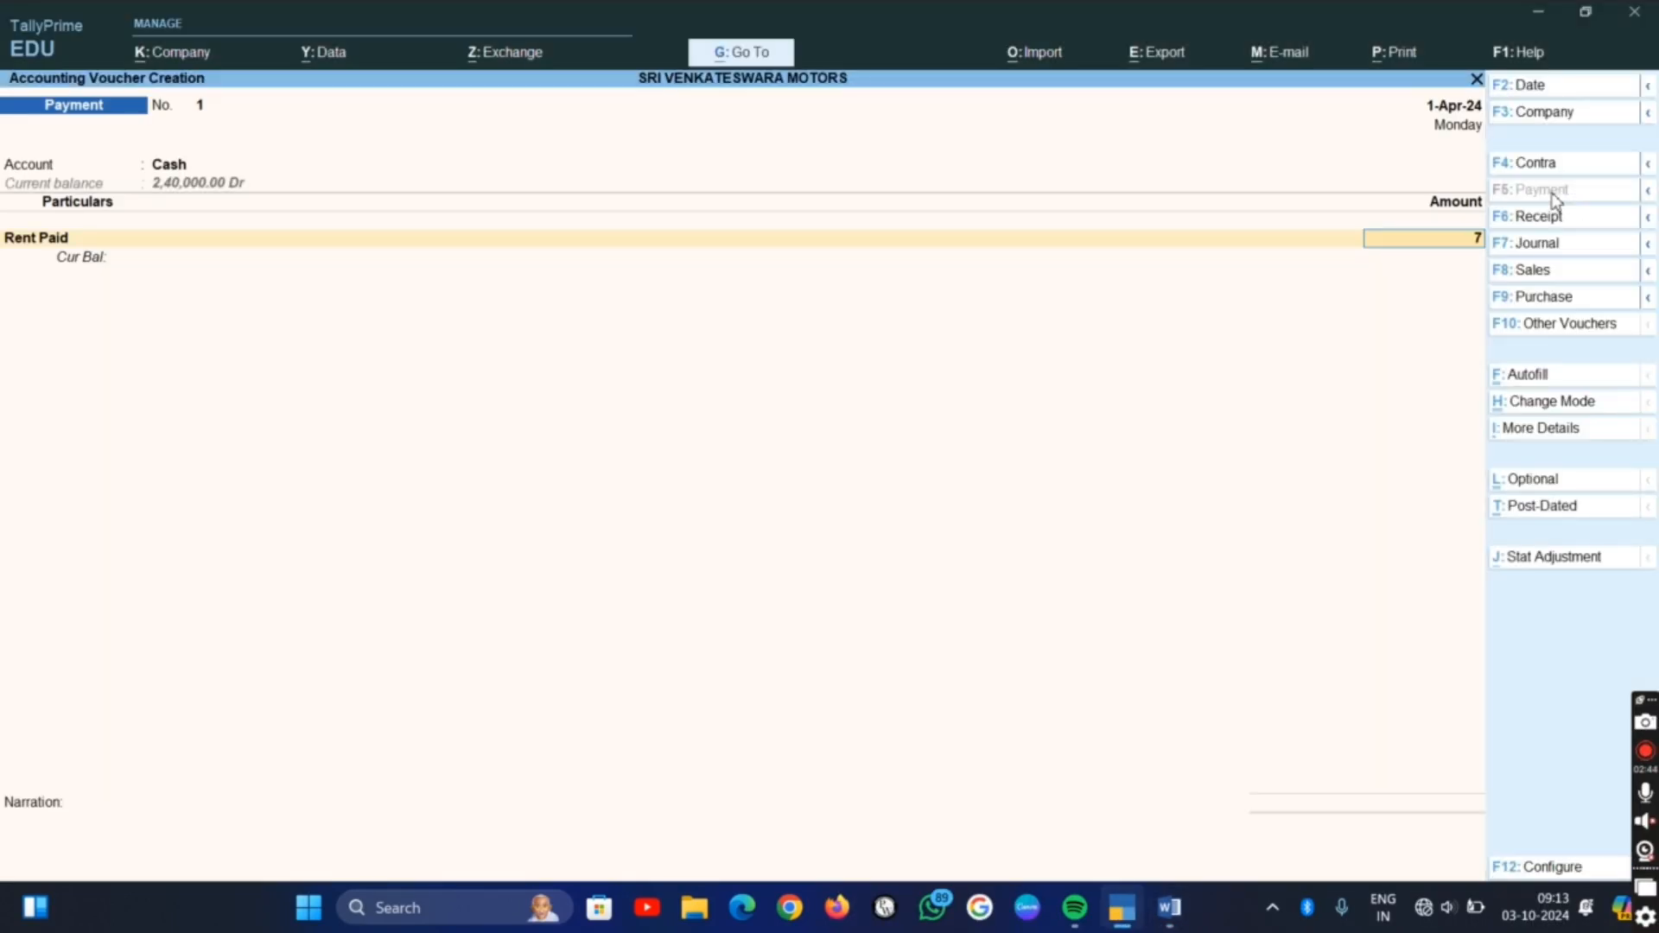
type(",000")
key("Return")
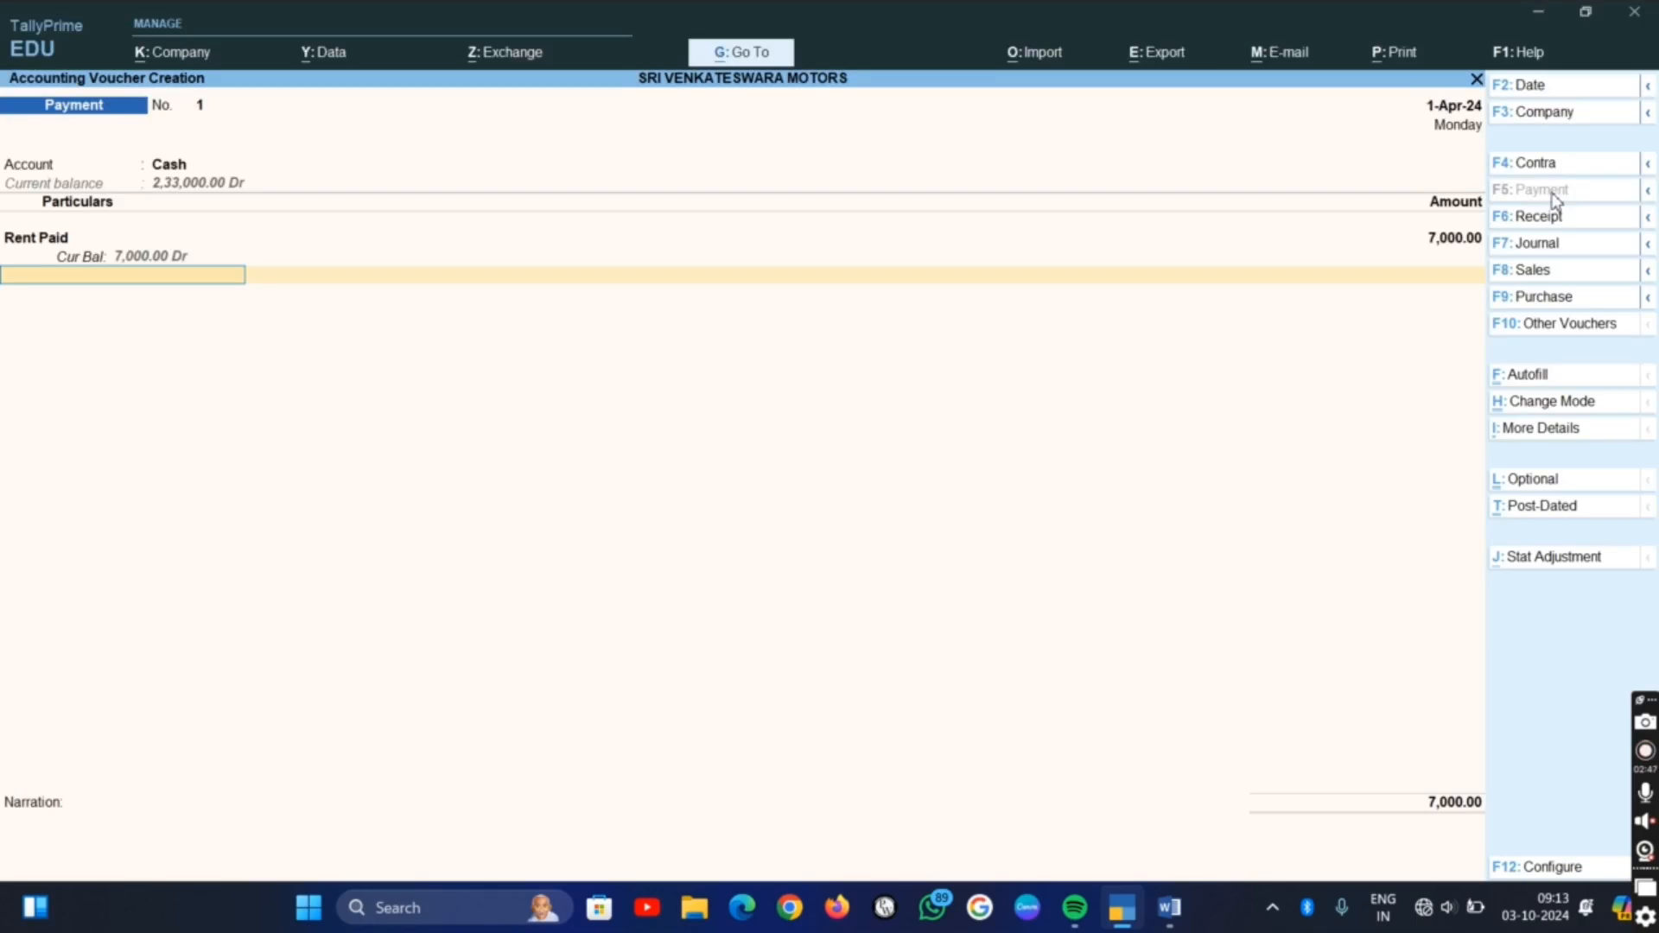
key("ctrl+a")
Check the sixth transaction in the Word list and start a TallyPrime receipt voucher into Cash with Interest Received as the particulars
key("alt+Tab")
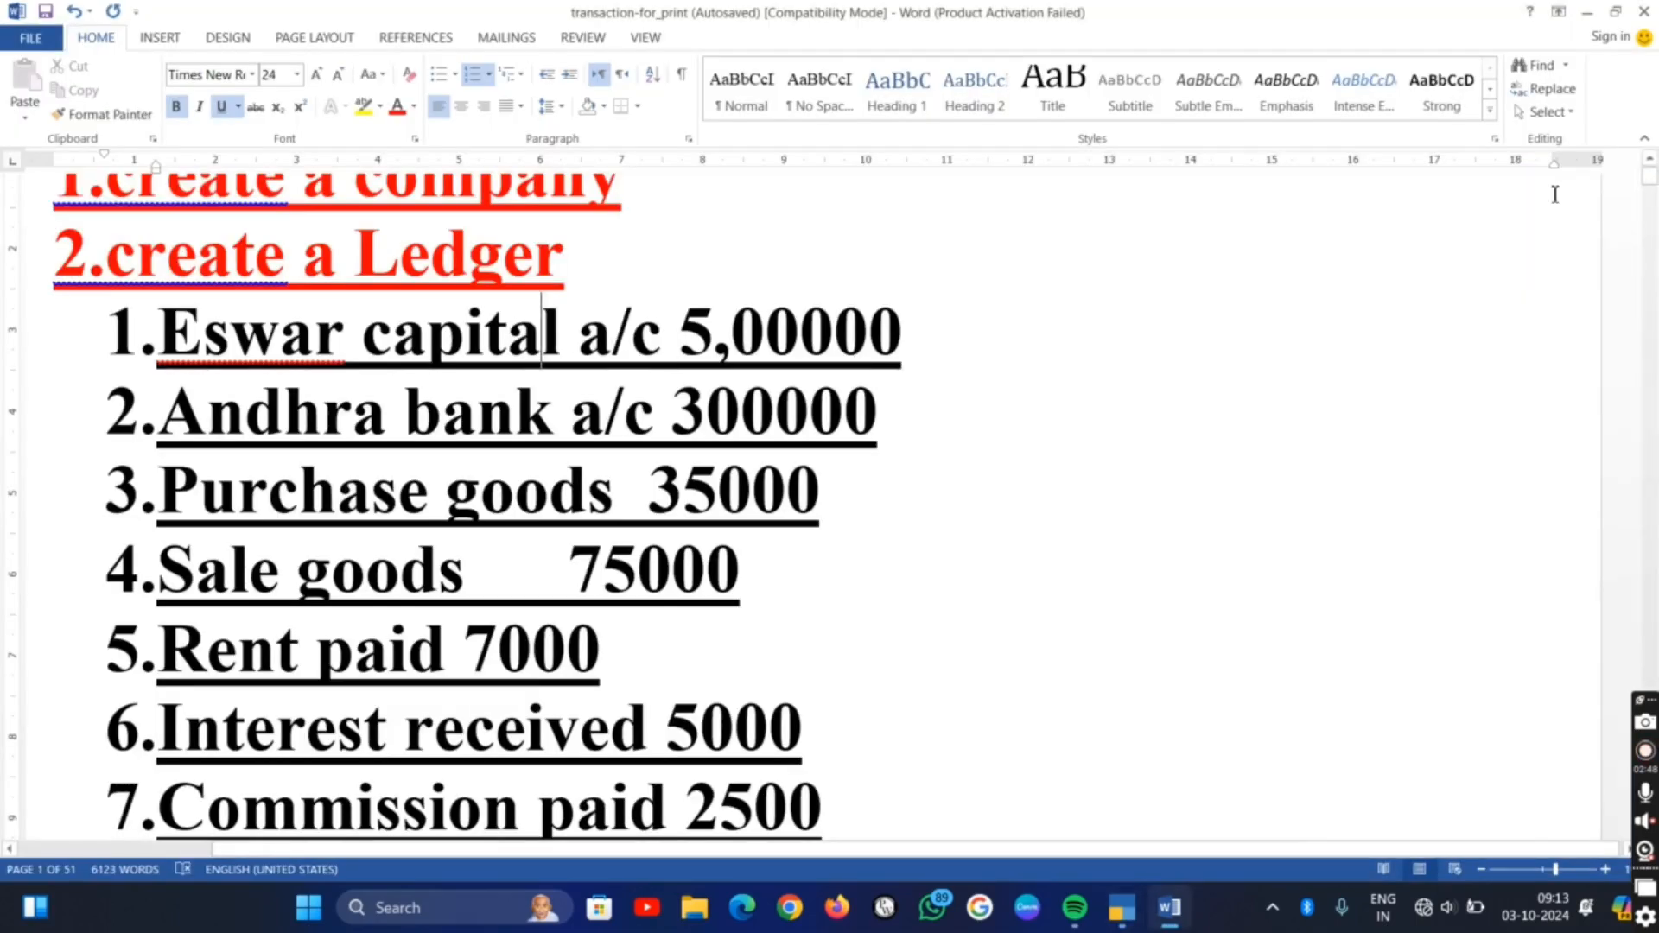
scroll(1555, 208, "down", 2)
key("alt+Tab")
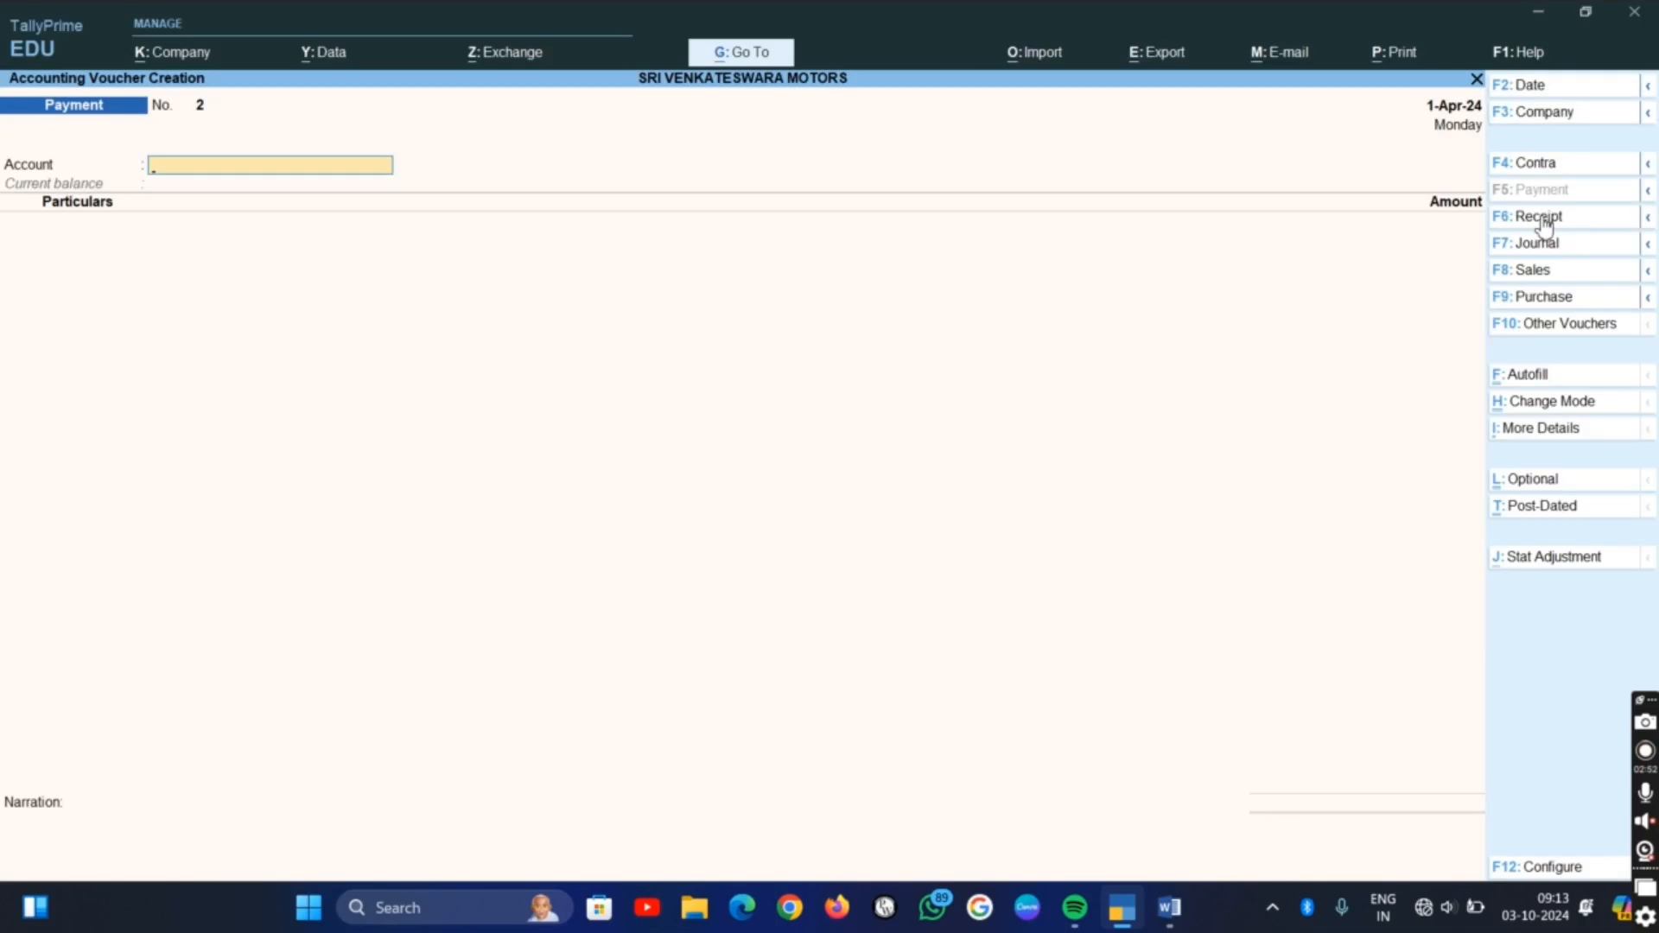
left_click(1543, 218)
type("c")
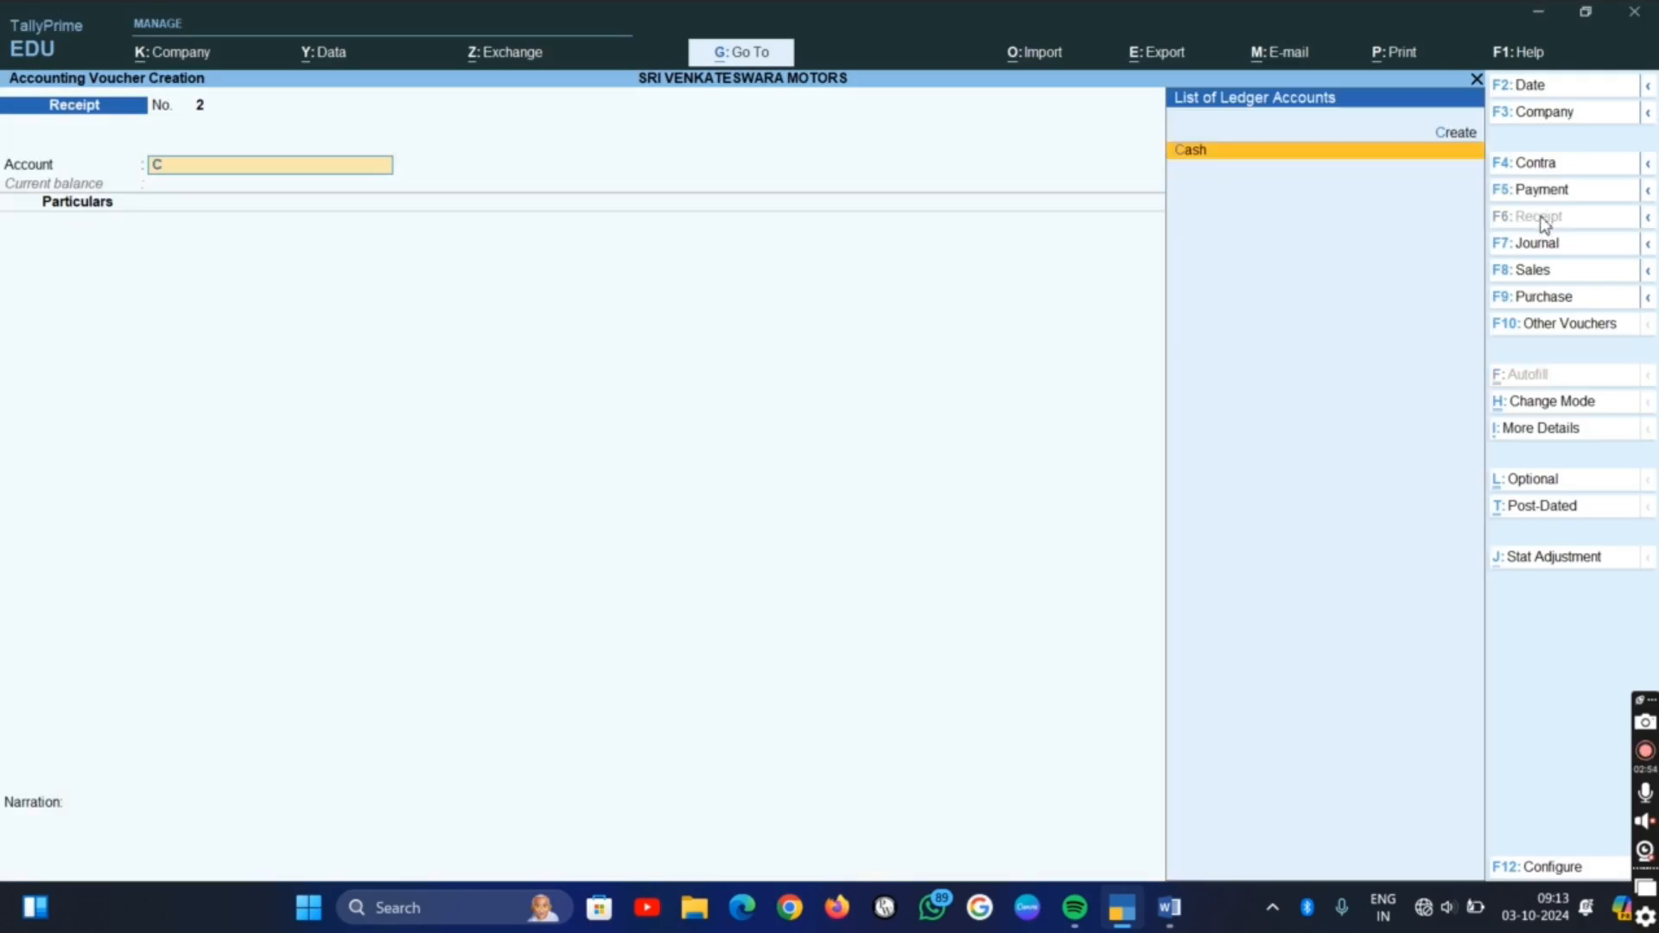
key("Return")
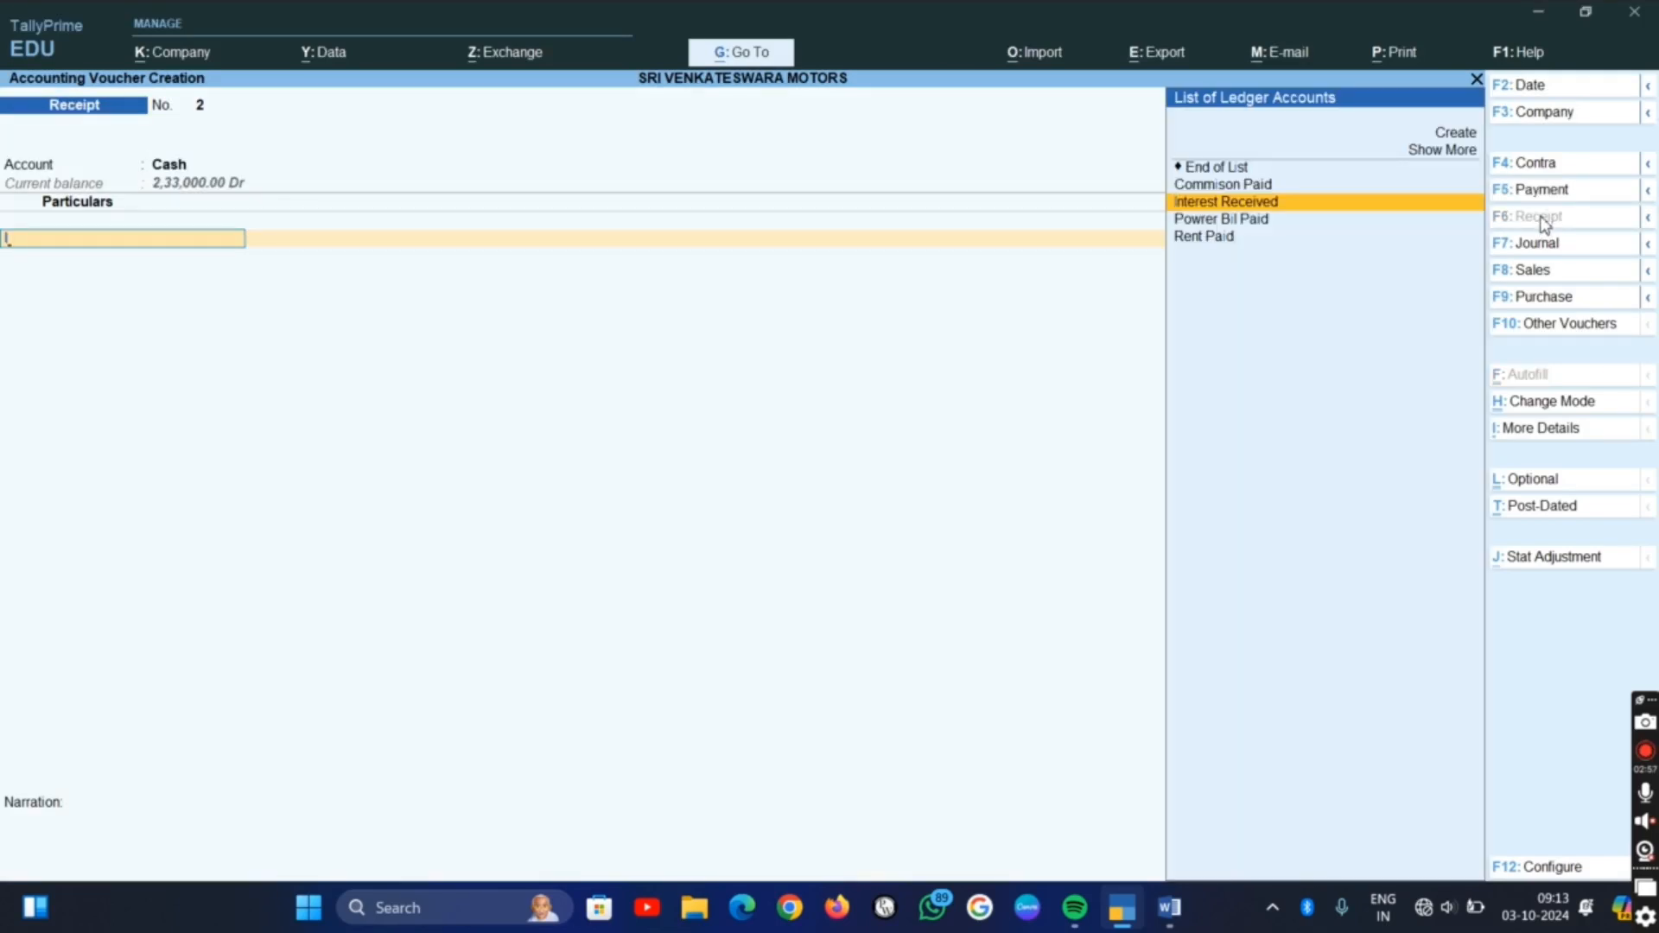
type("i")
key("Return")
Check the interest amount in the Word list, enter 5,000 in the TallyPrime receipt voucher and save it without a narration
key("alt+Tab")
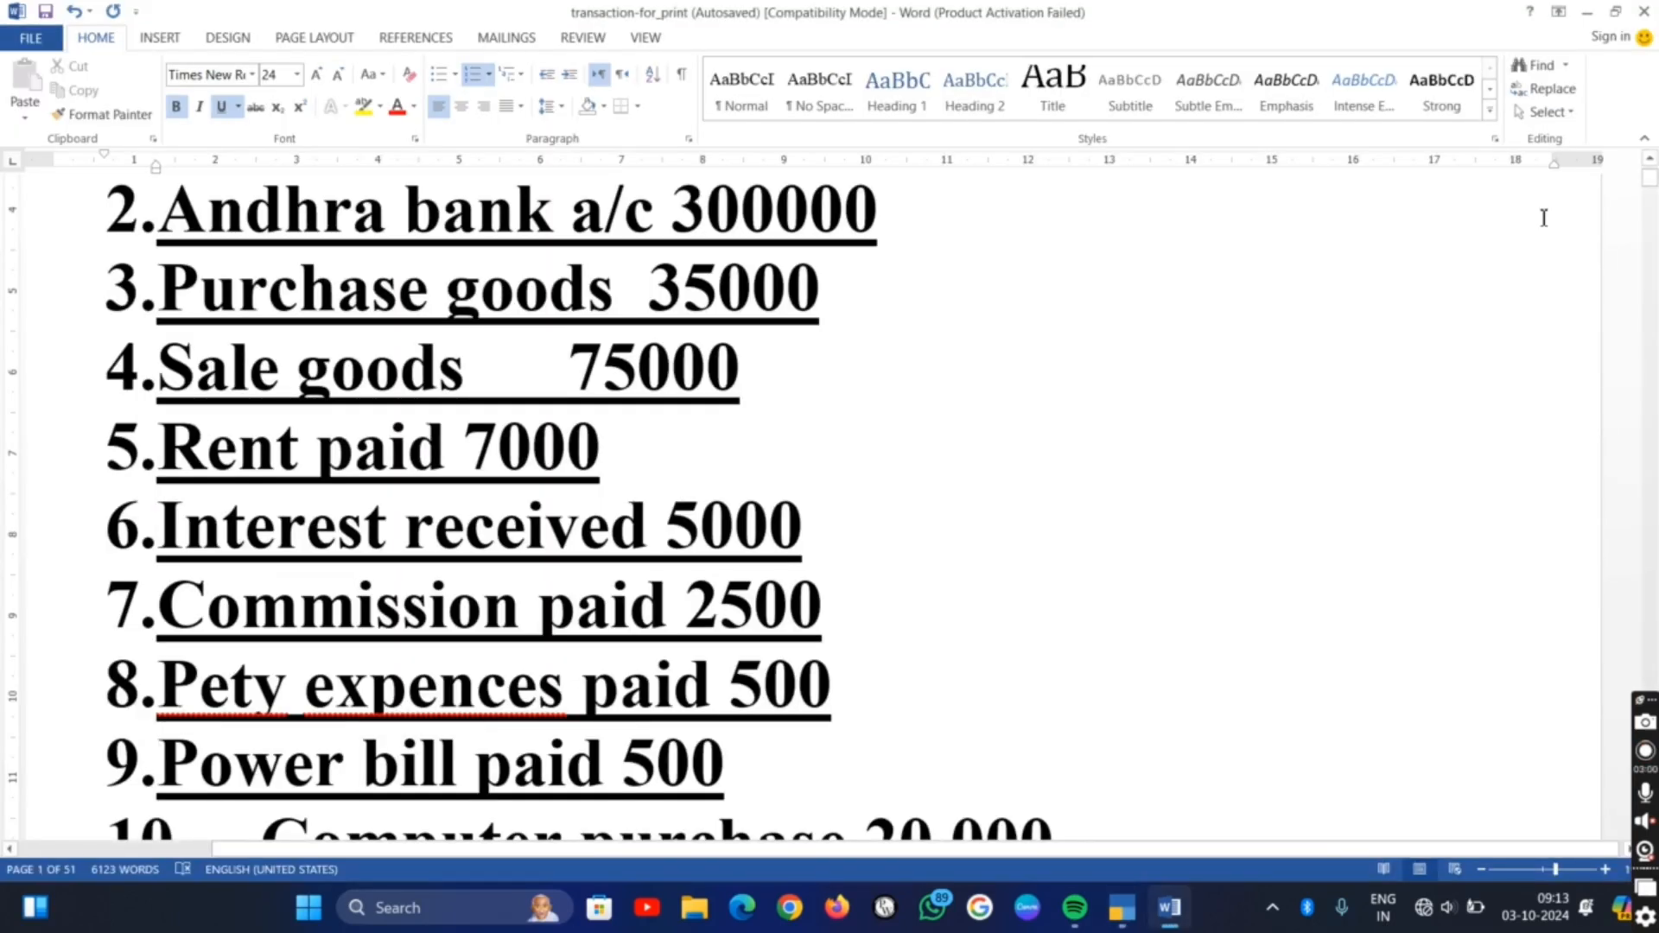
key("alt+Tab")
type("50")
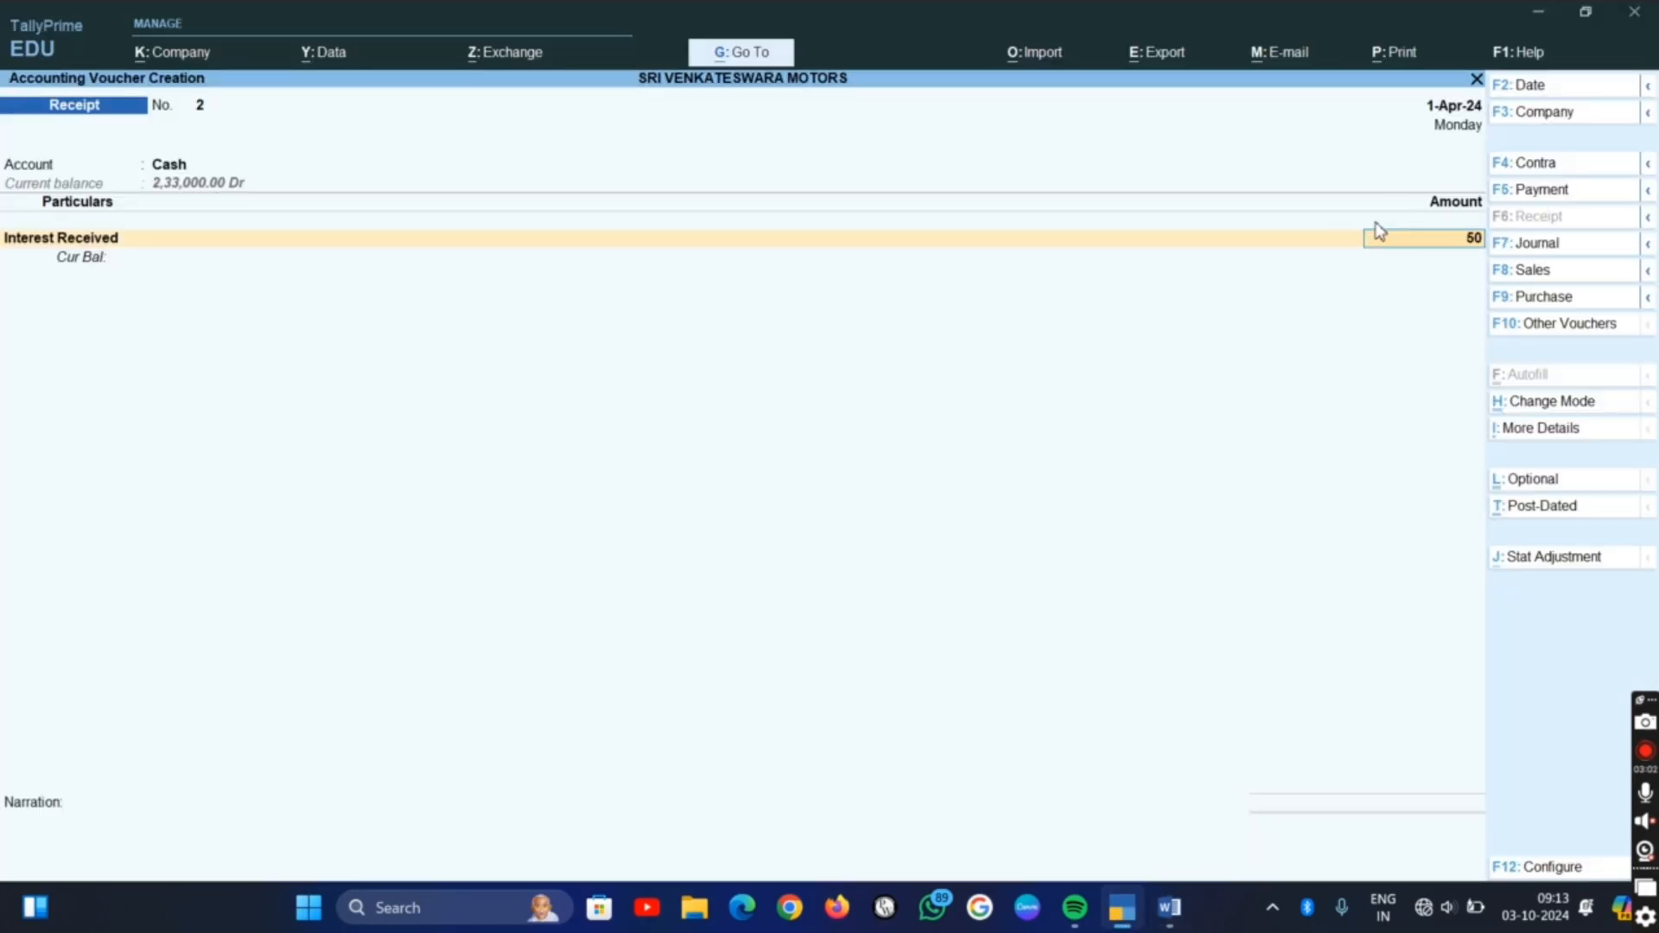
type("00")
key("Return")
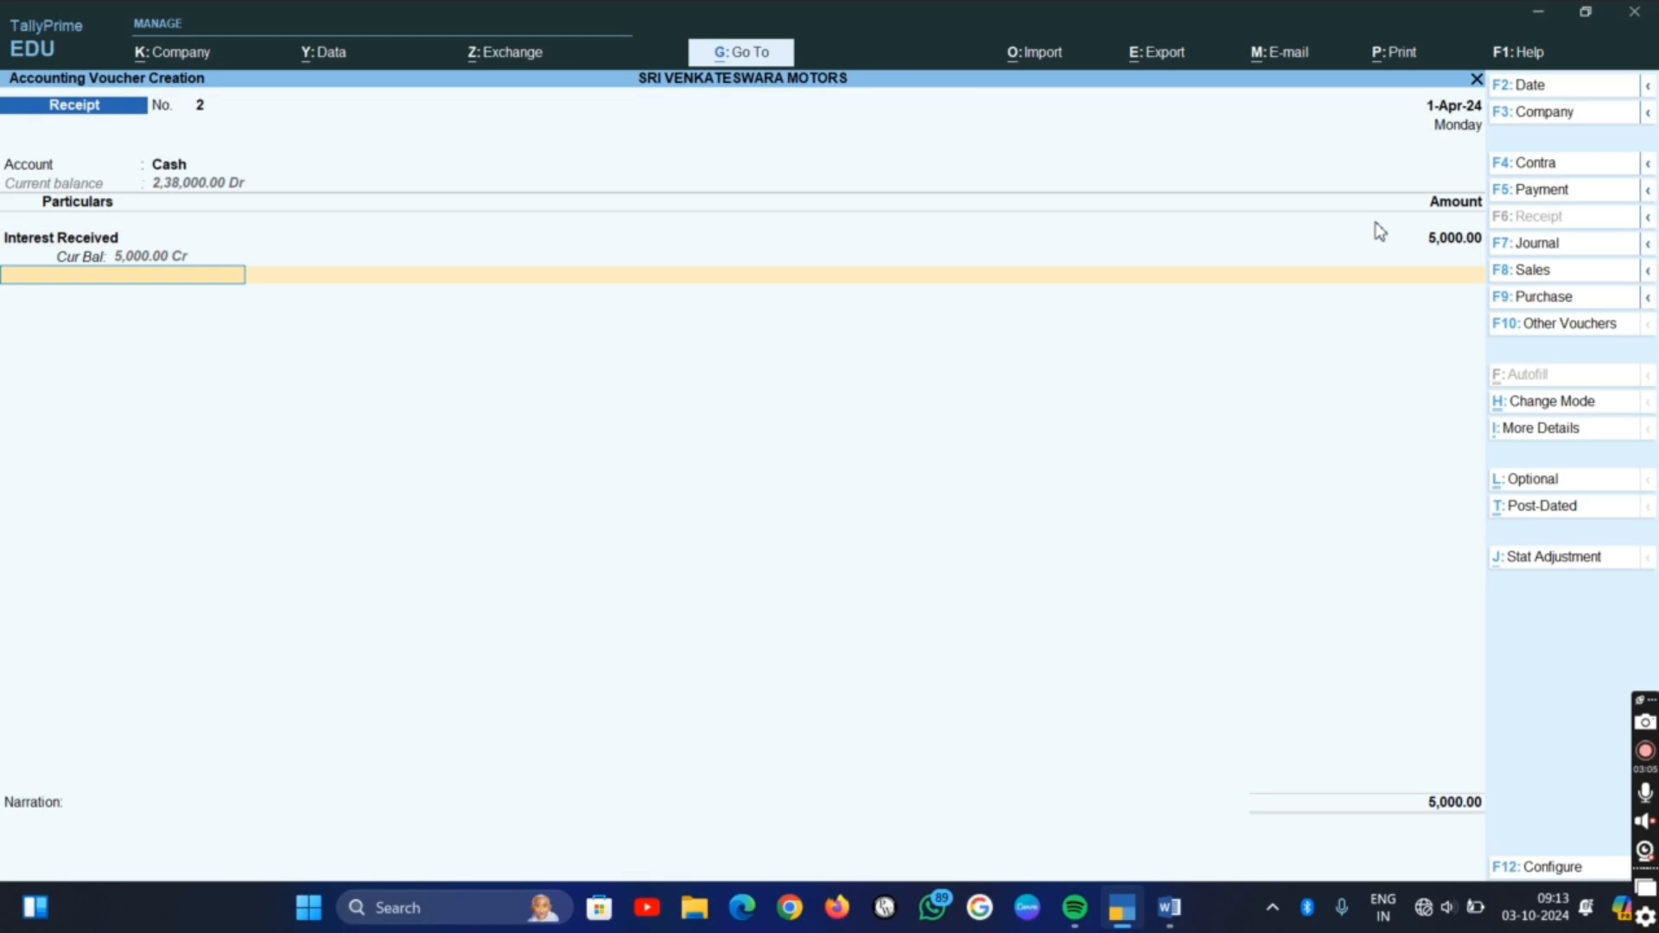
key("ctrl+a")
Check the seventh transaction in the Word list and start a TallyPrime payment voucher from Cash with Commison Paid as the particulars
key("alt+Tab")
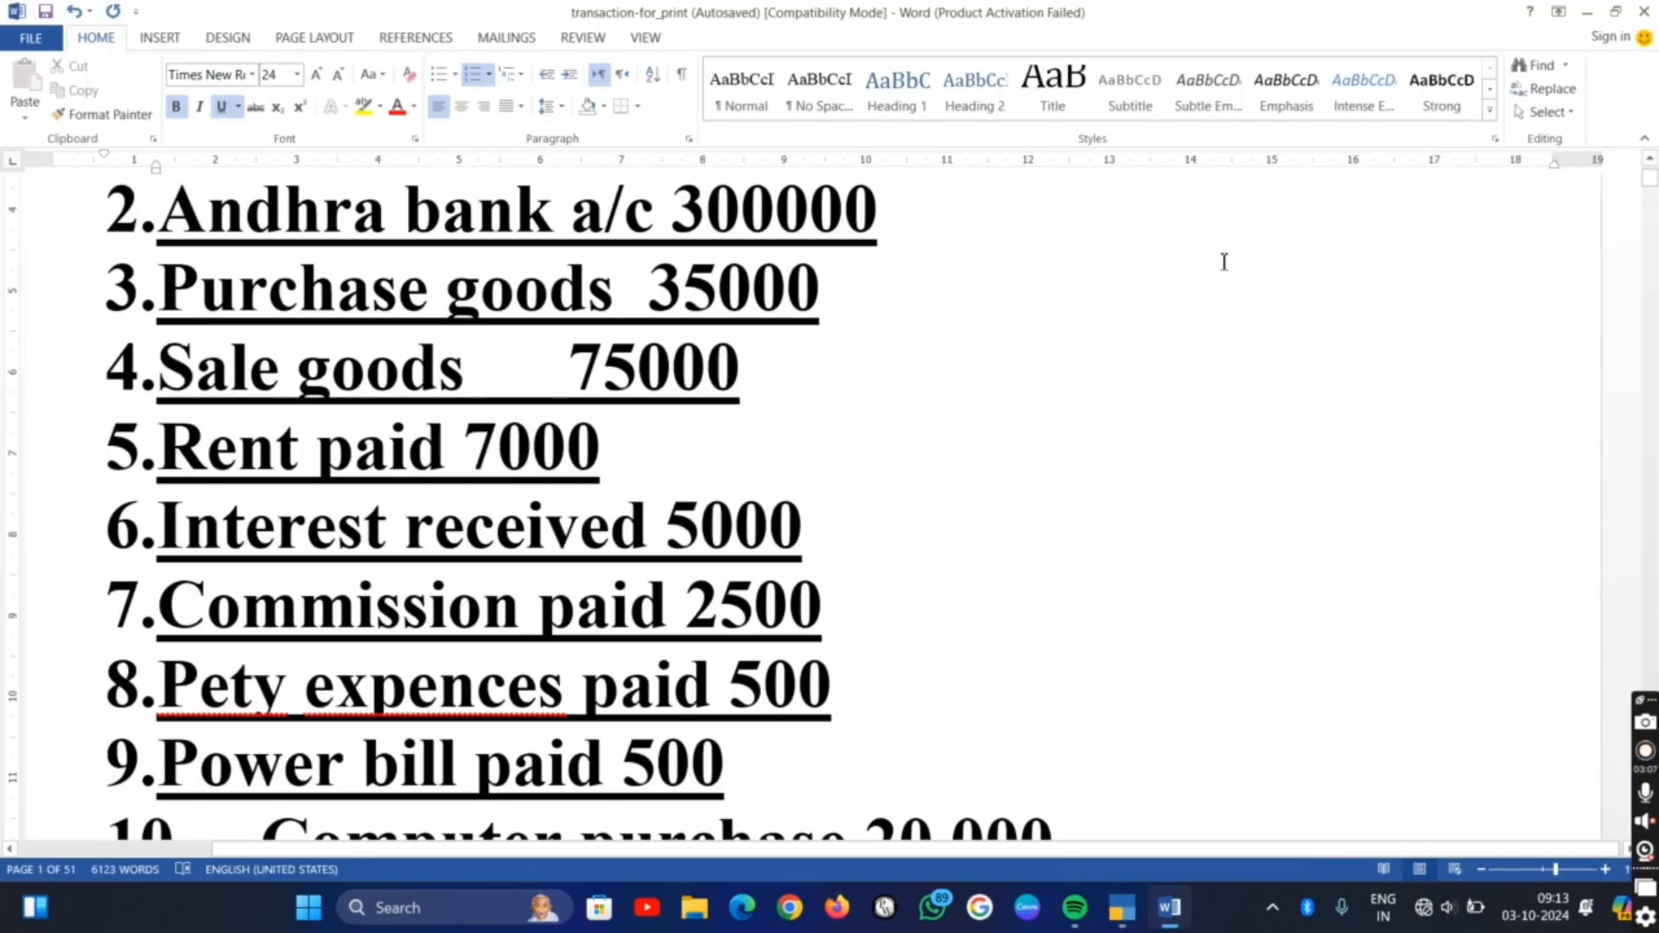
key("alt+Tab")
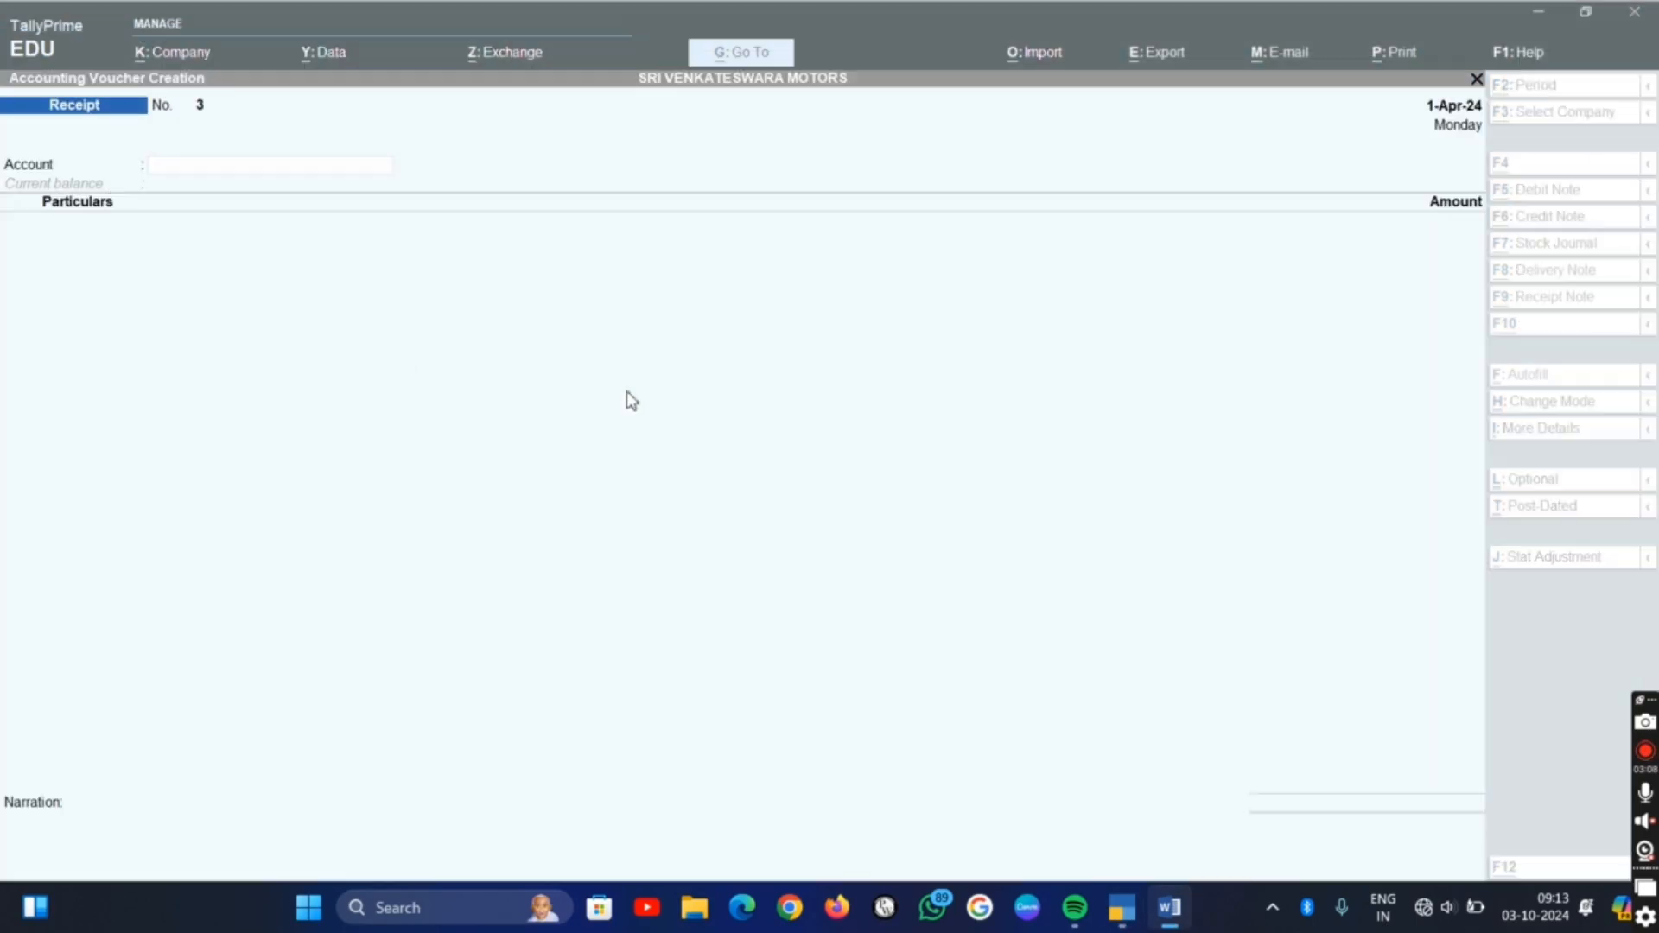
left_click(1537, 199)
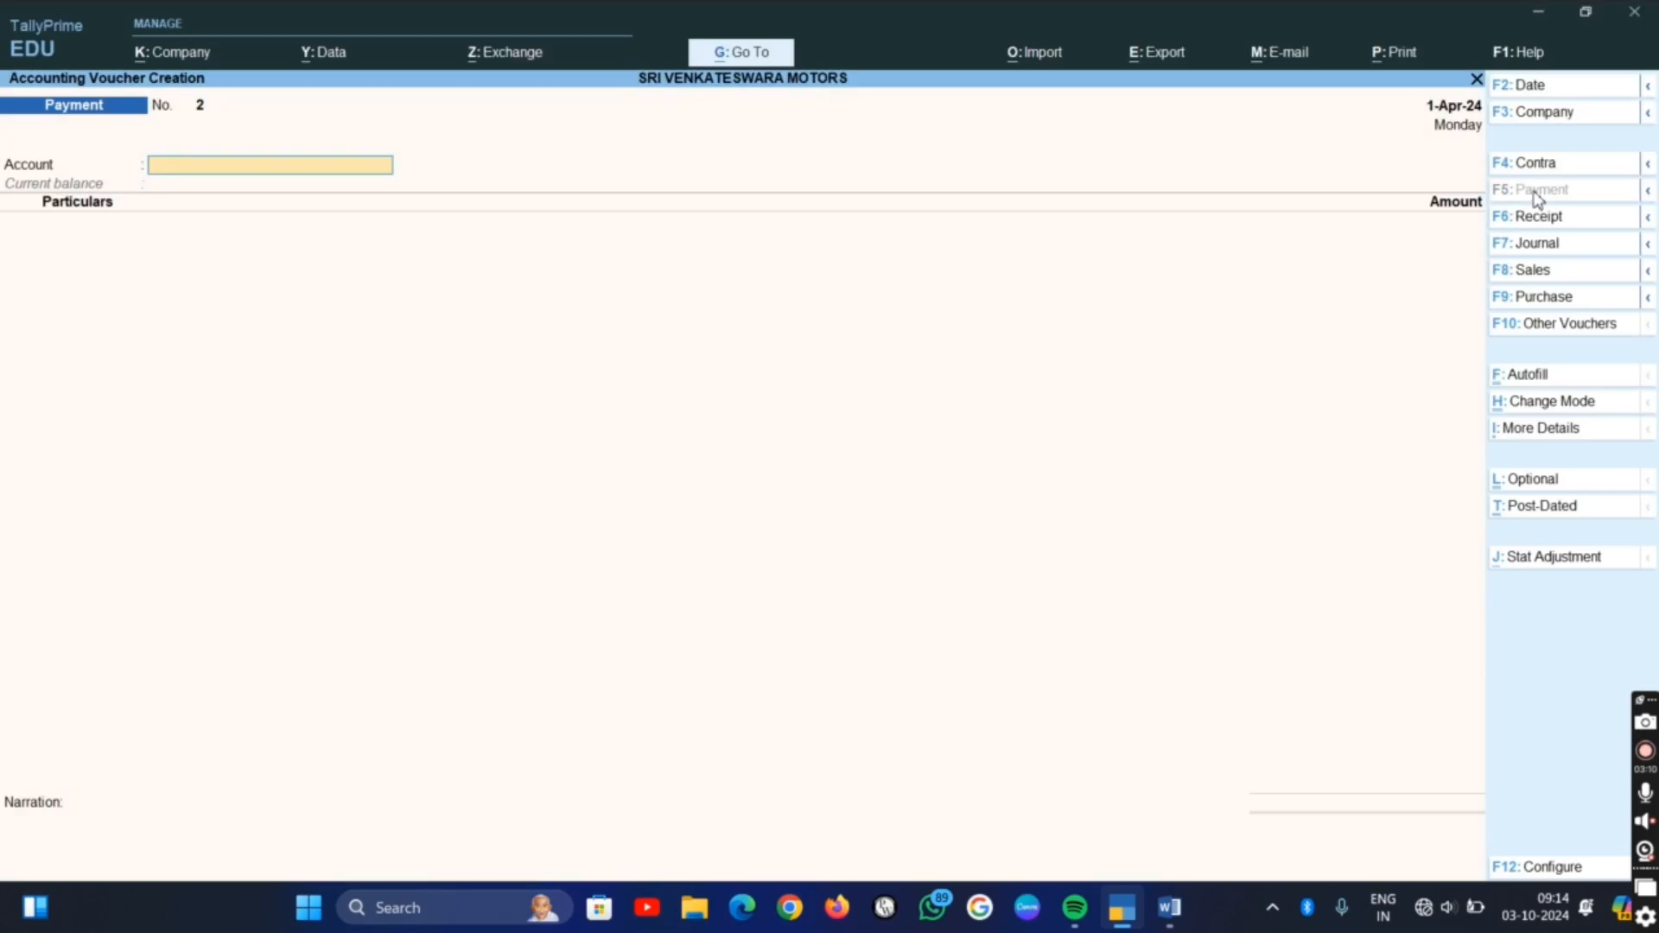
type("c")
key("Return")
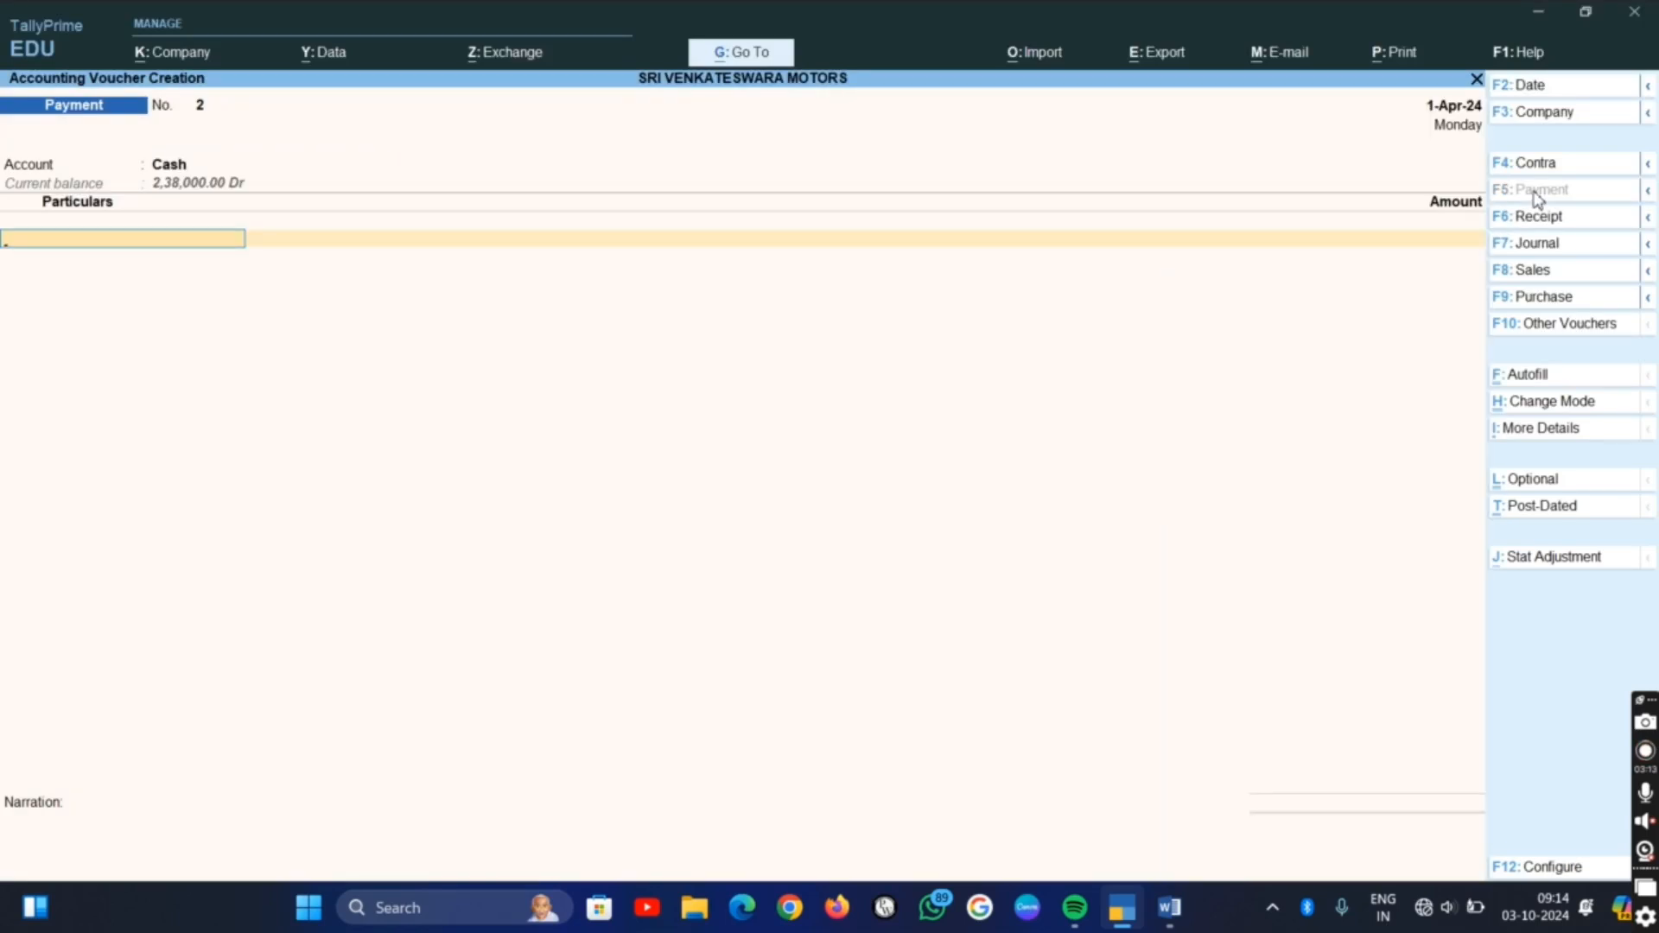
type("c")
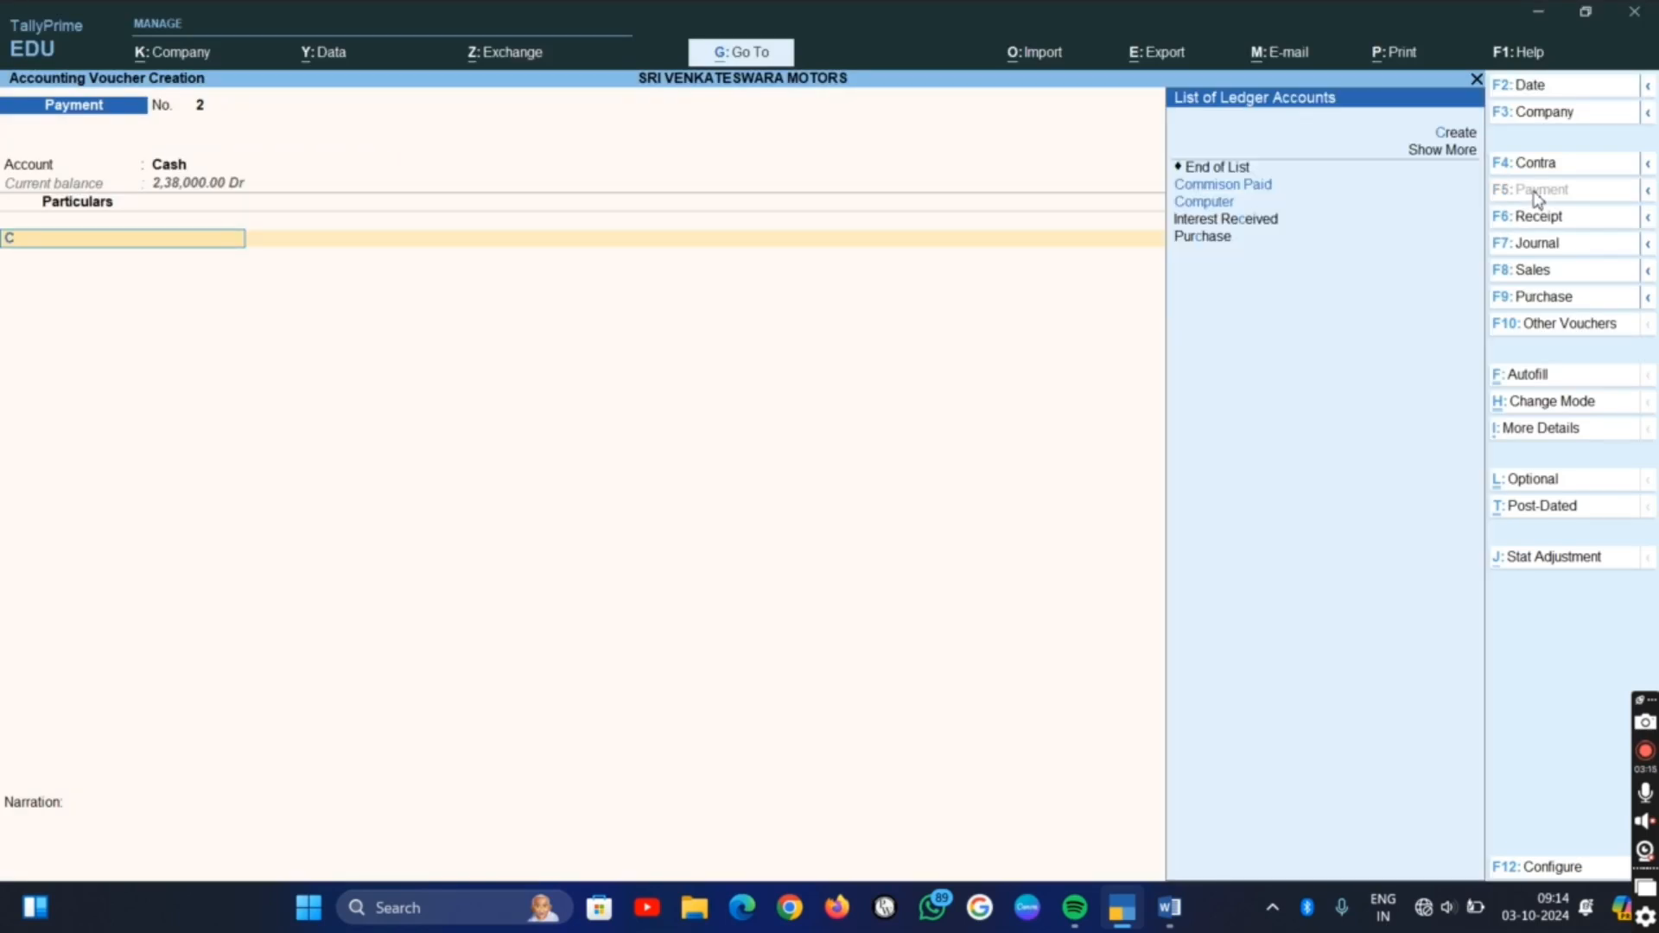
key("Return")
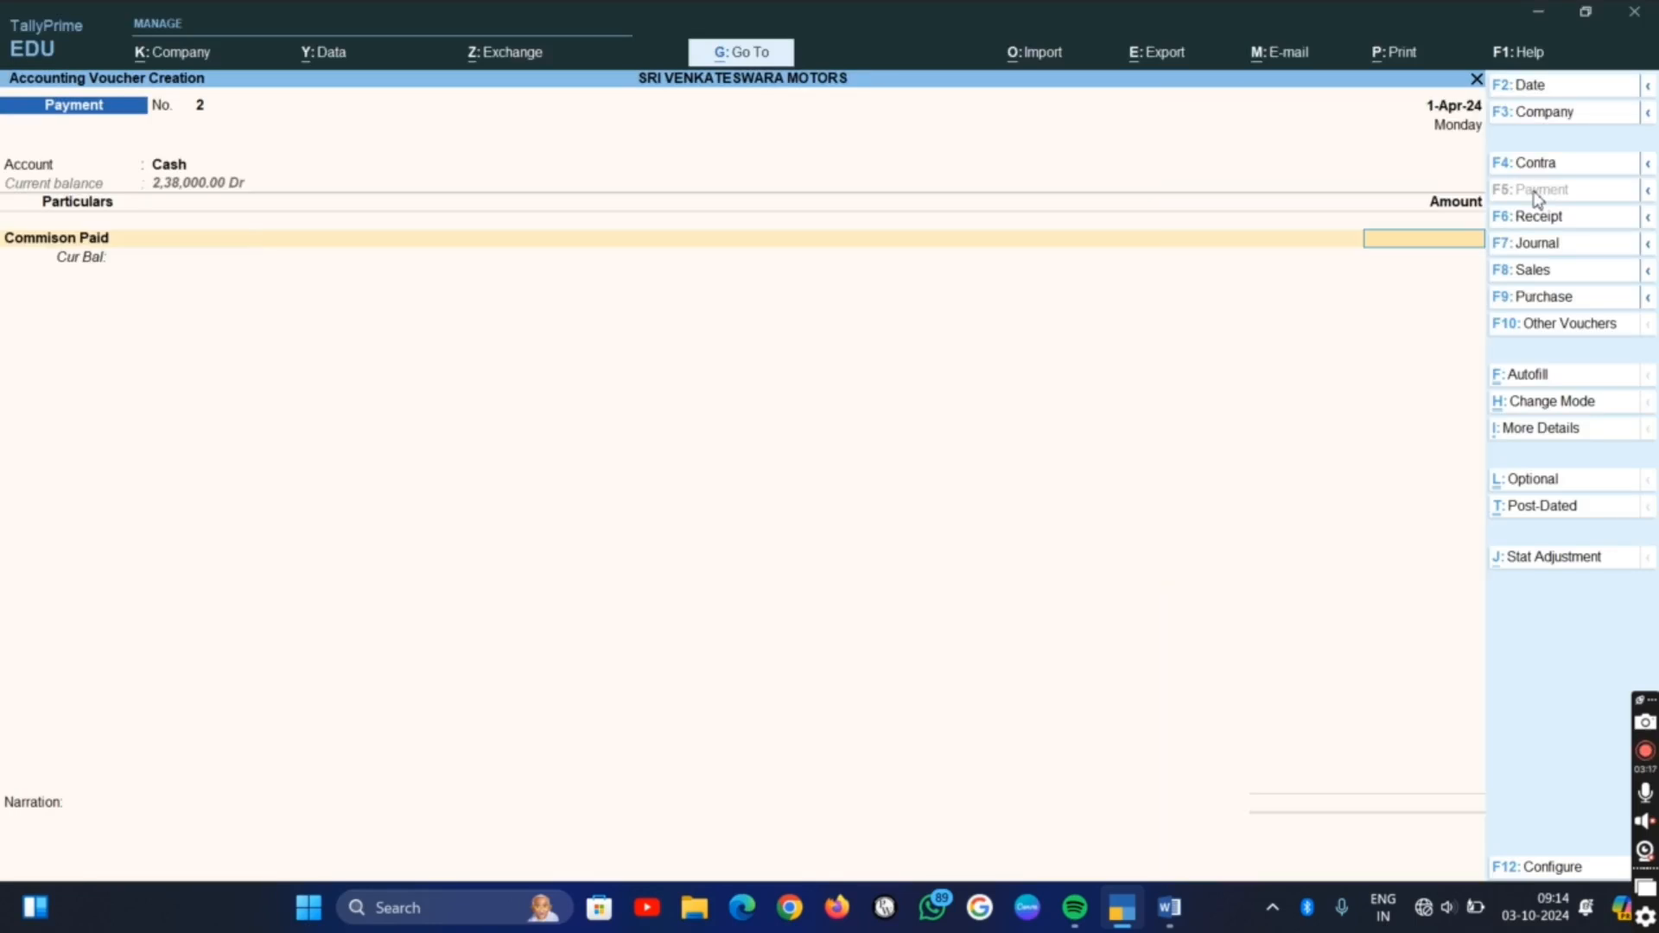
Check the commission amount in the Word list, enter 2,500 in the TallyPrime payment voucher and save it without a narration
key("alt+Tab")
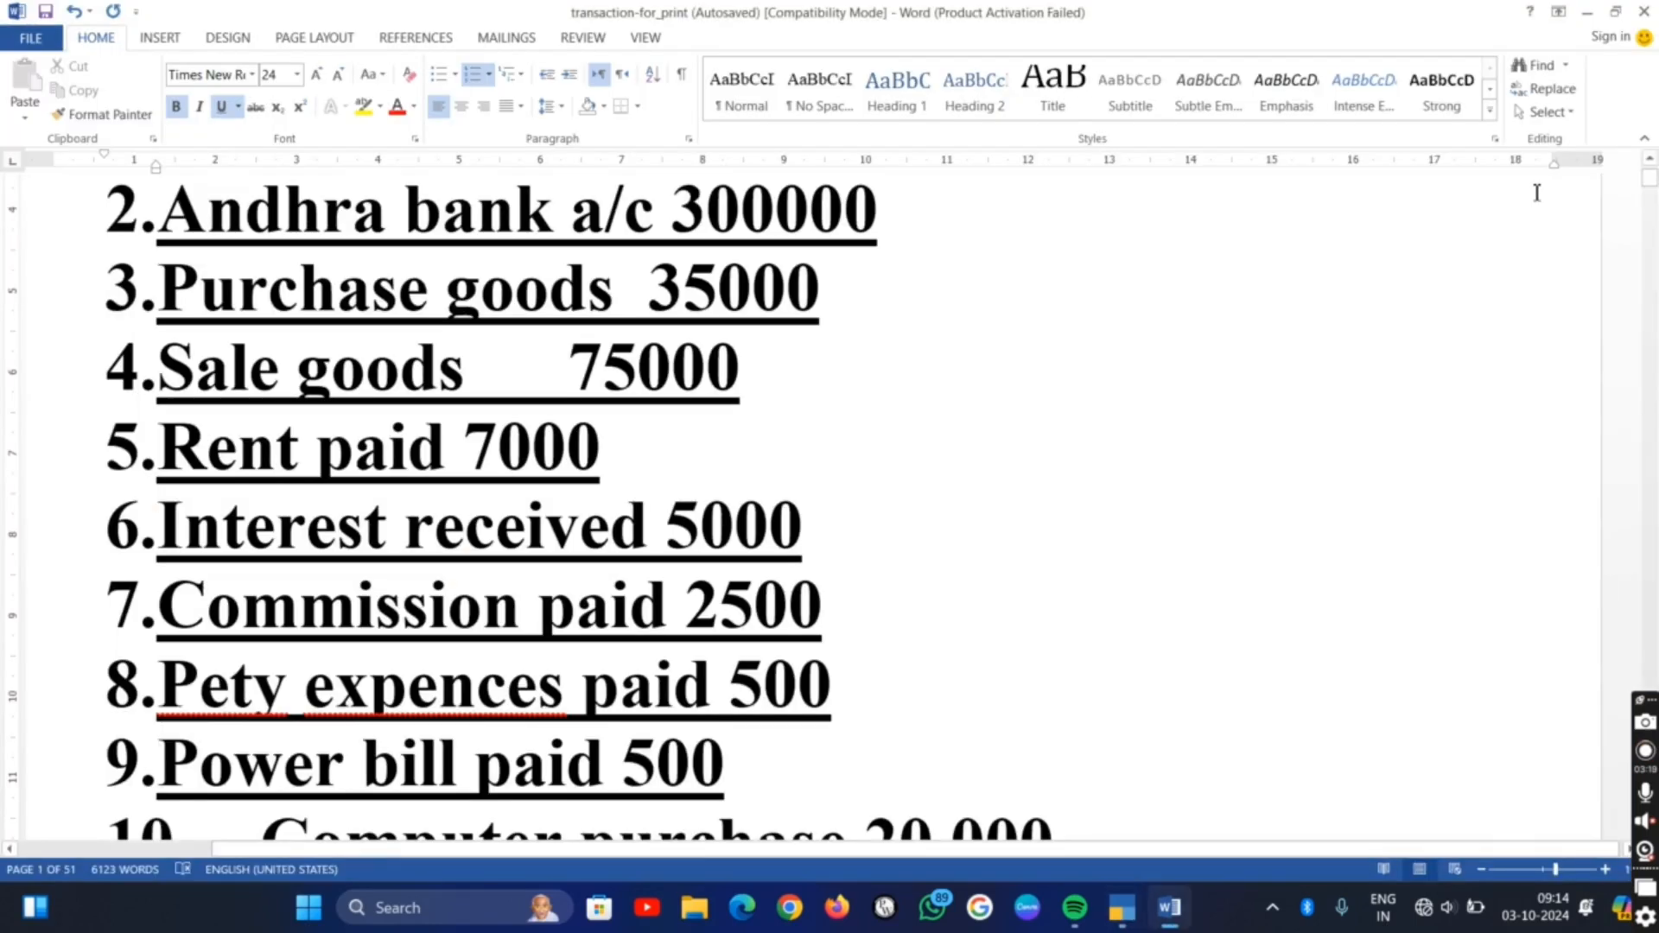
key("alt+Tab")
type("2500")
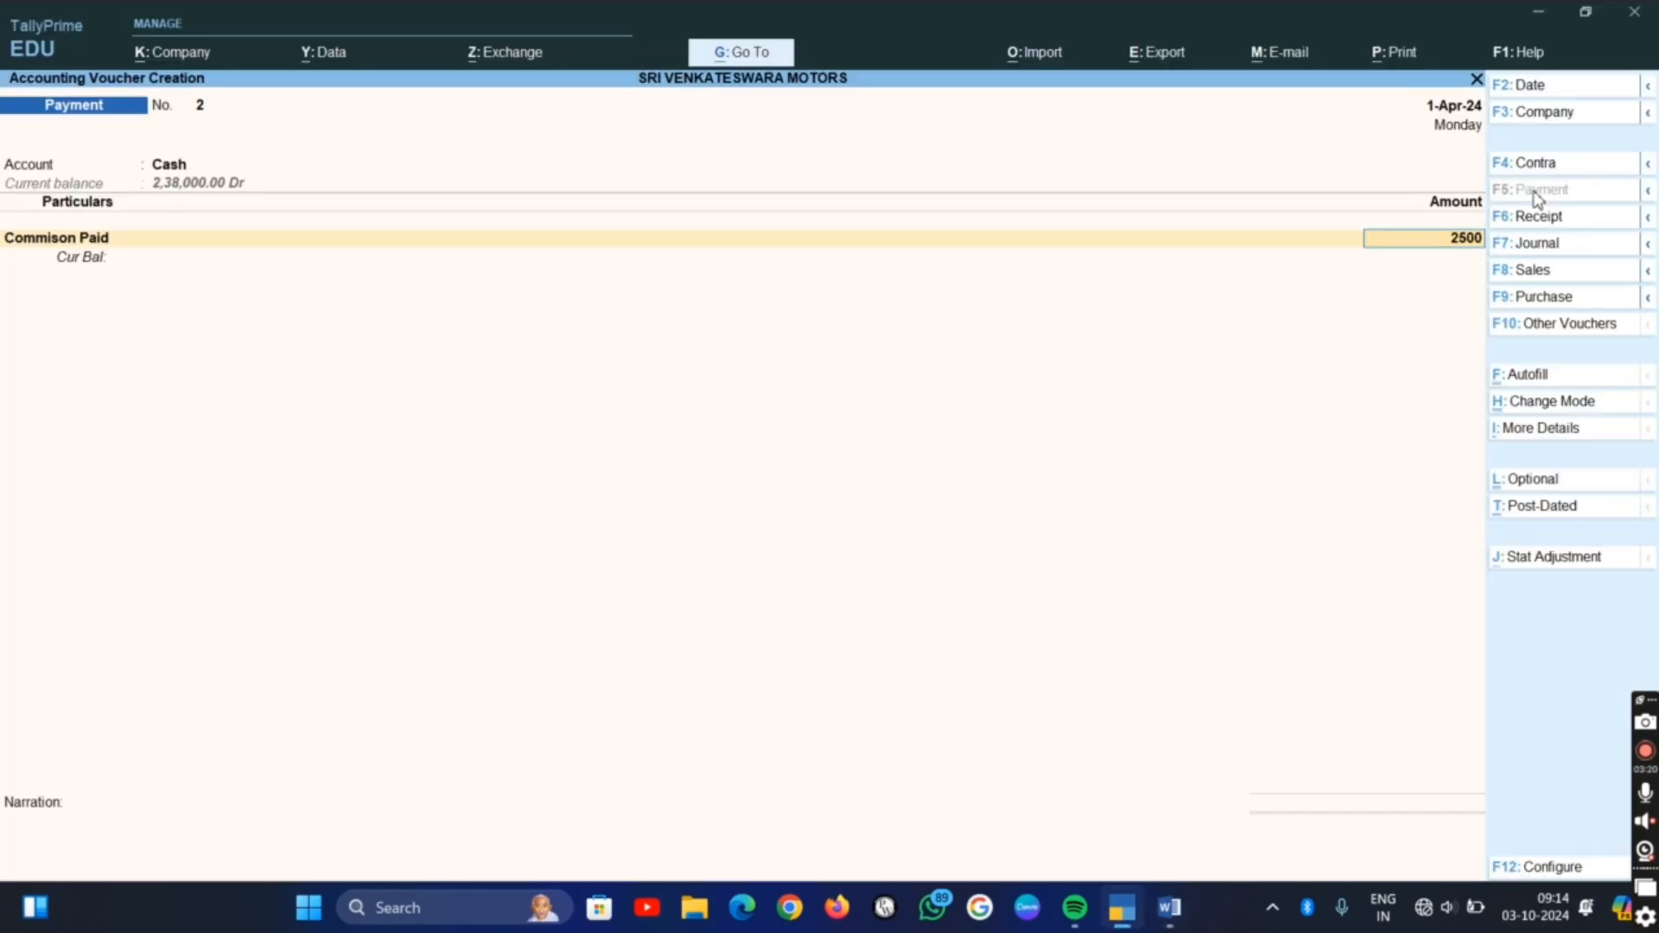
key("Return")
key("ctrl")
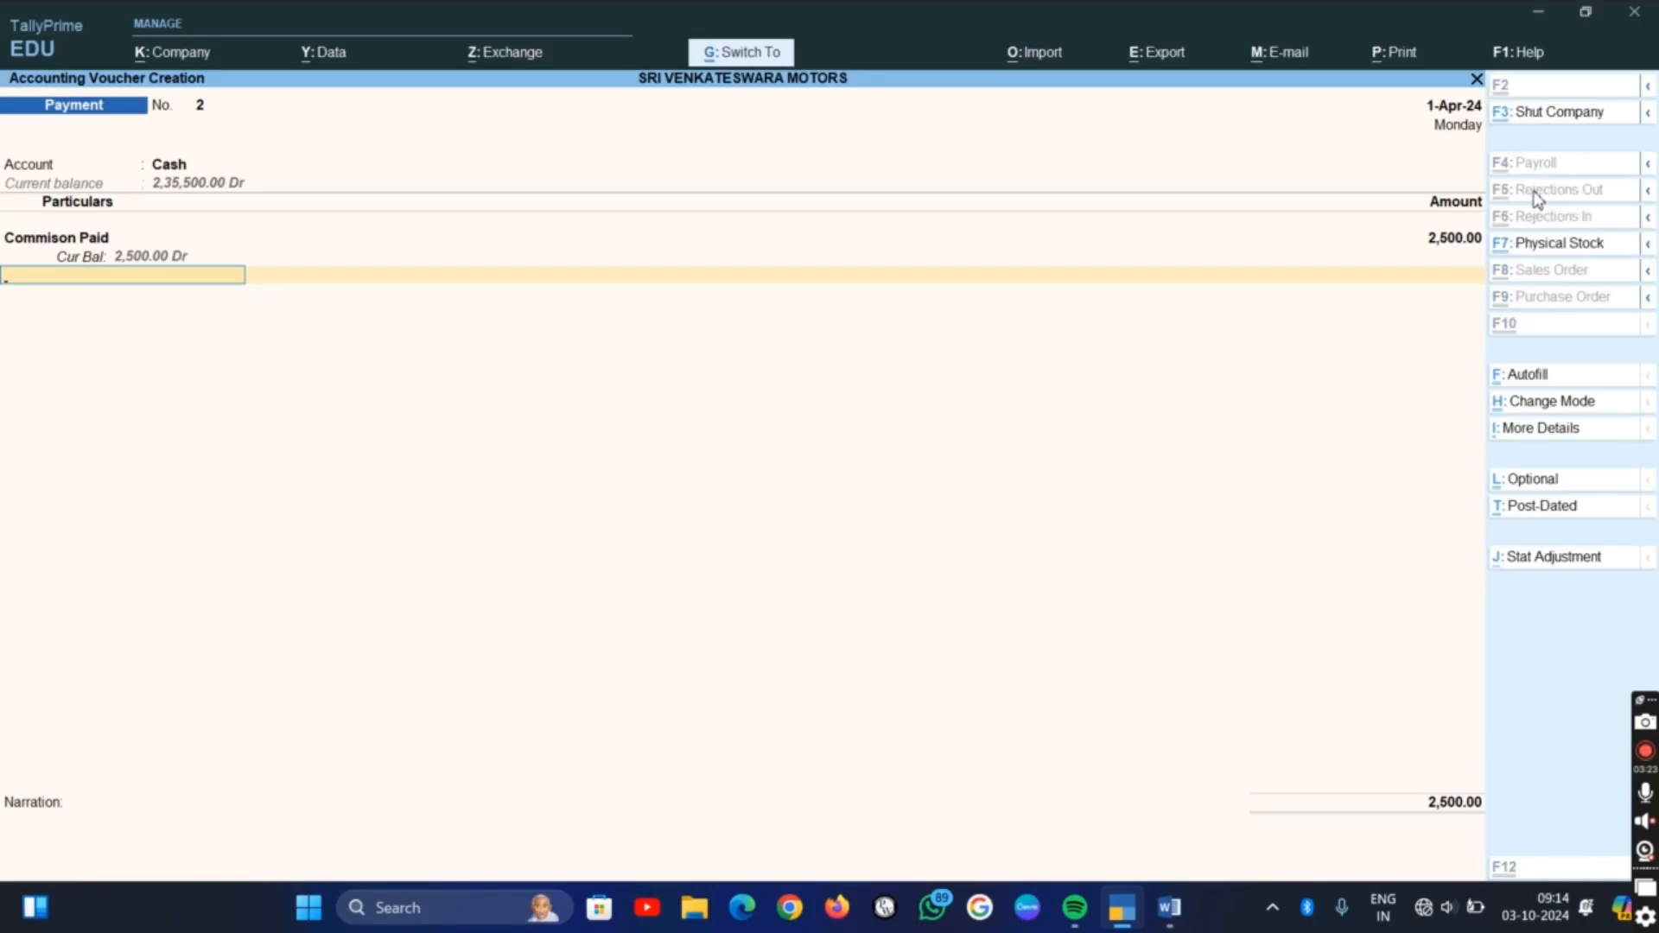
key("ctrl+a")
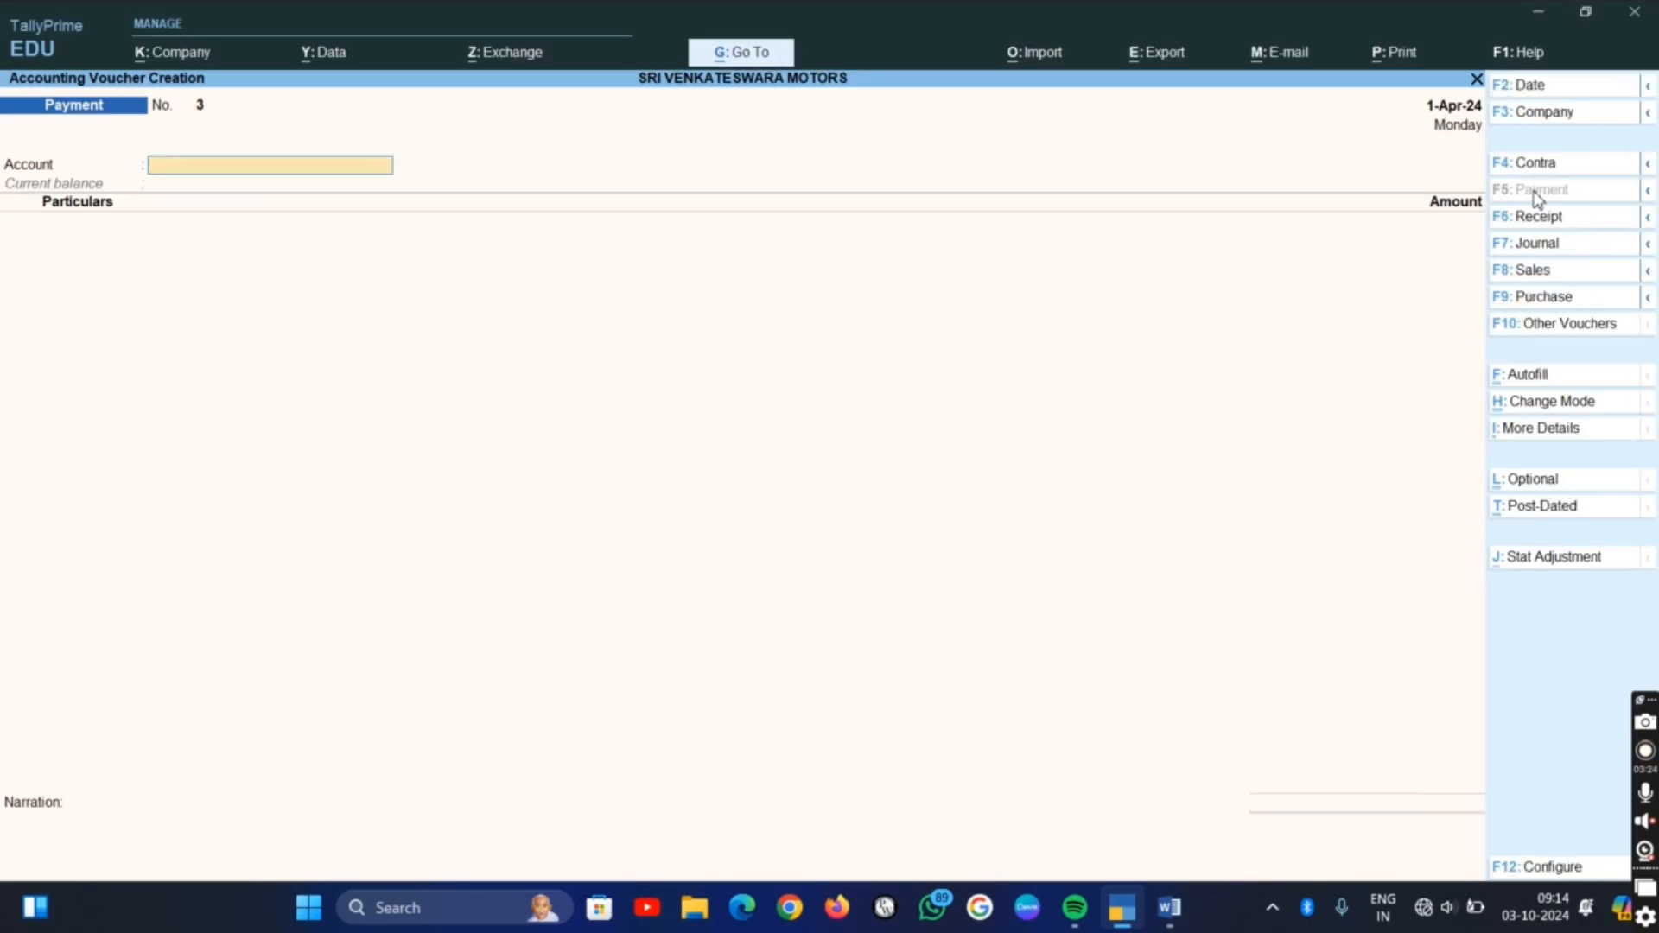
Check the eighth transaction in the Word list and fill the new TallyPrime payment voucher with the Cash account and the Pety Expenses ledger
key("alt+Tab")
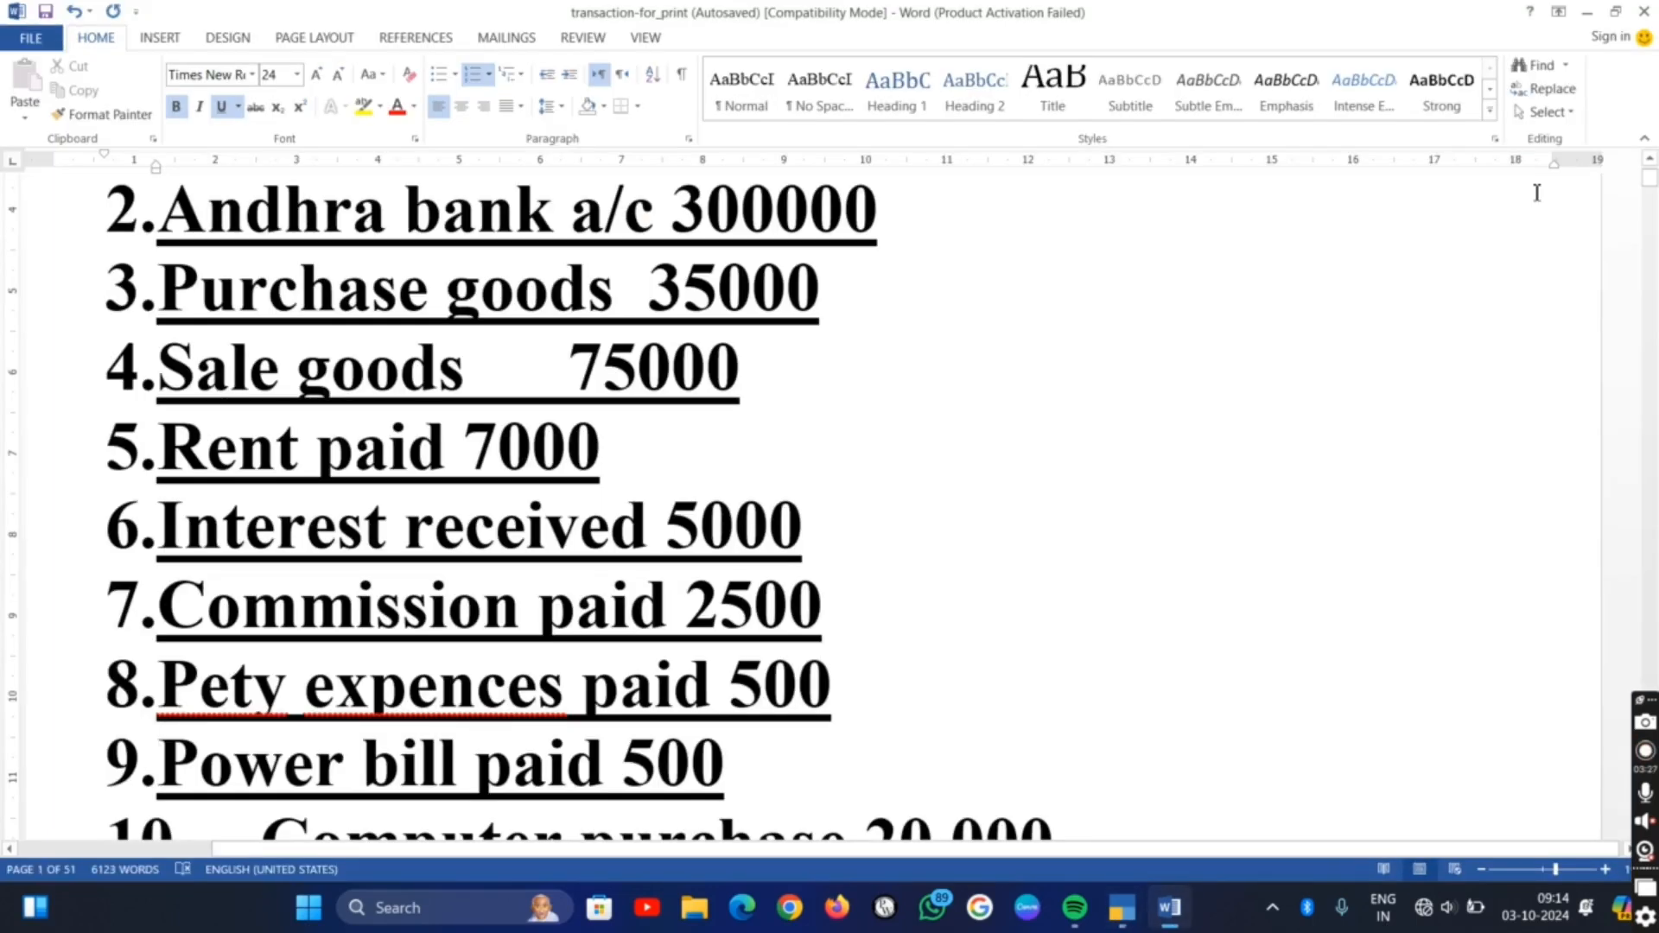
key("alt+Tab")
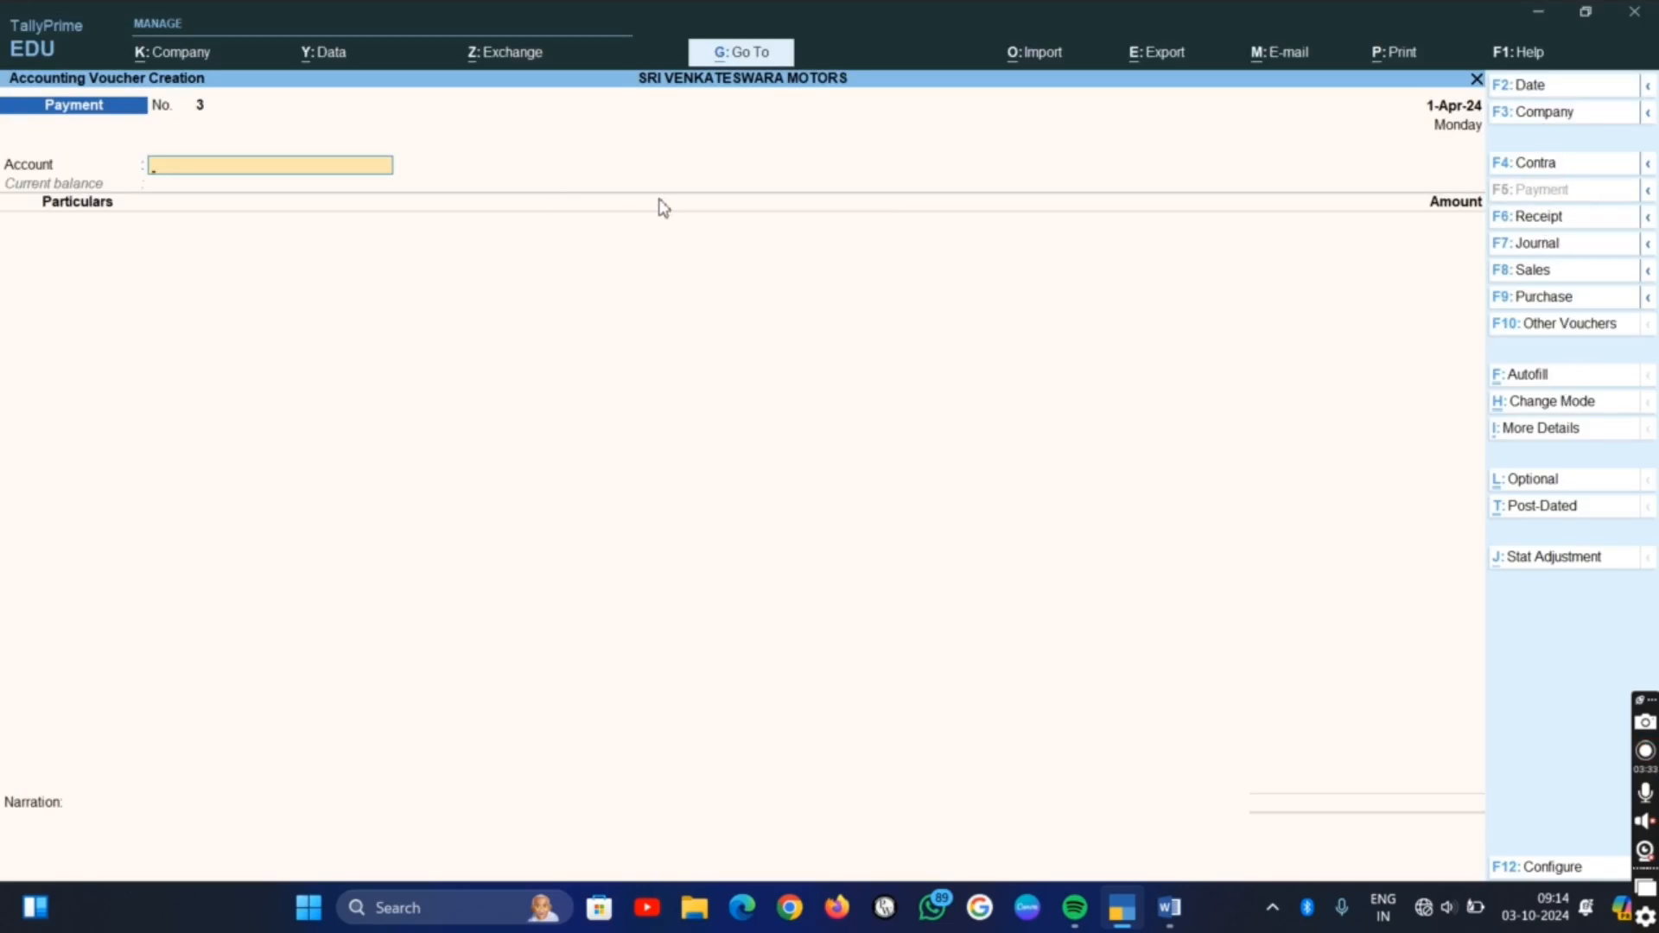
type("c")
key("Return")
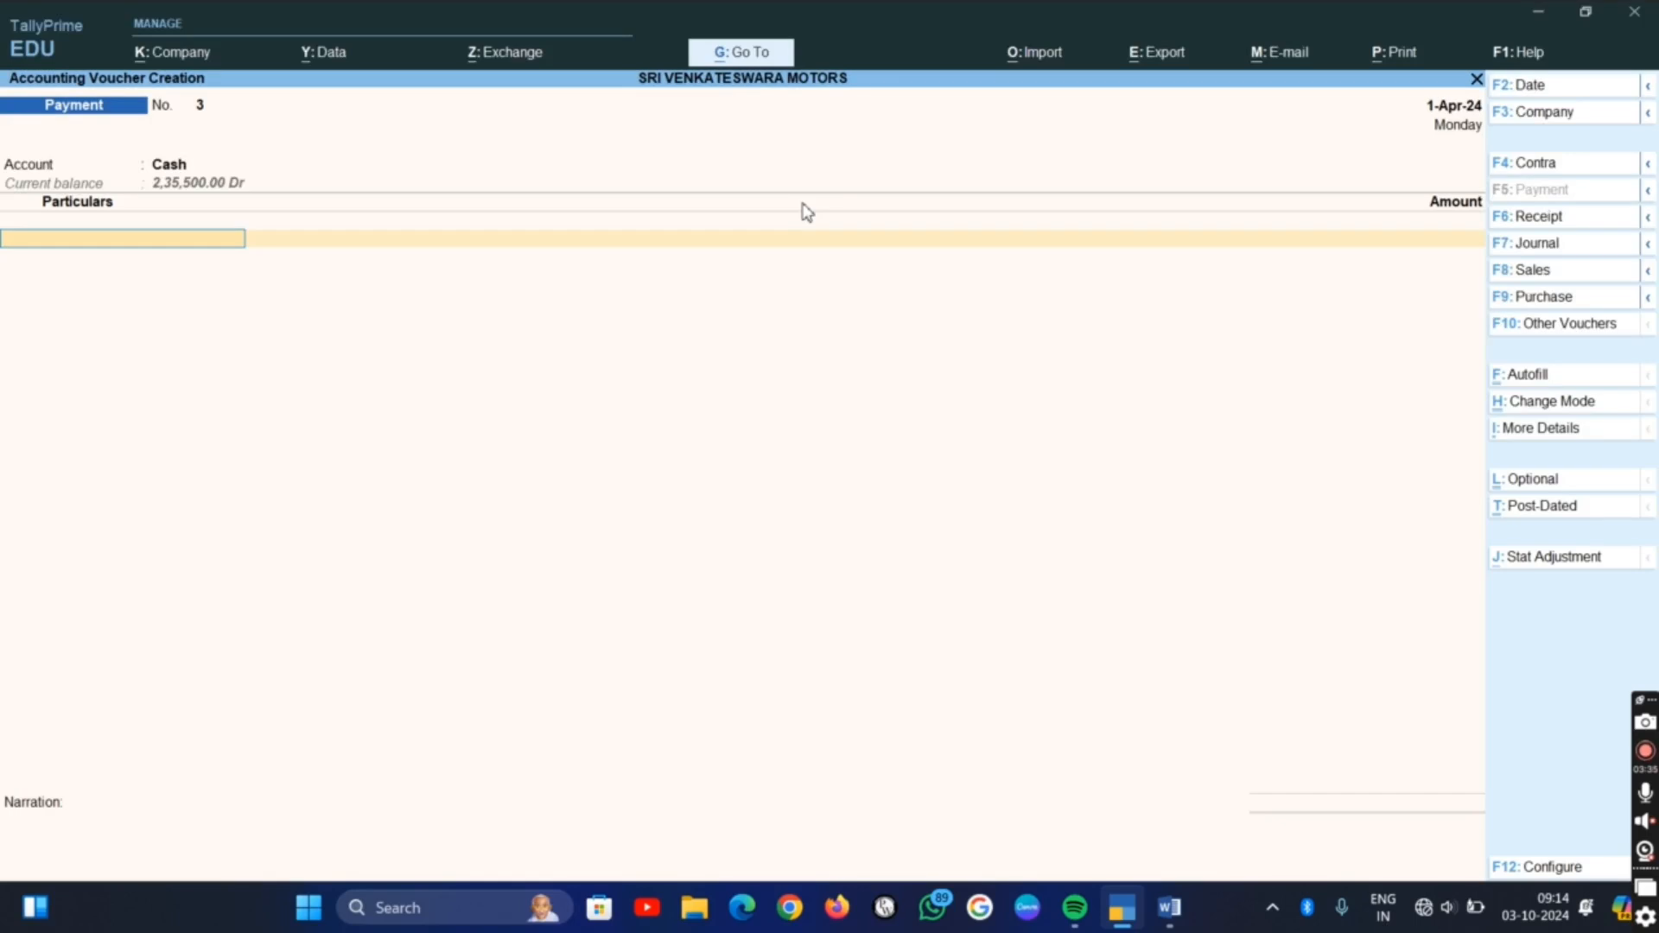
key("Down")
key("Down")
key("Down")
key("Down")
key("Down")
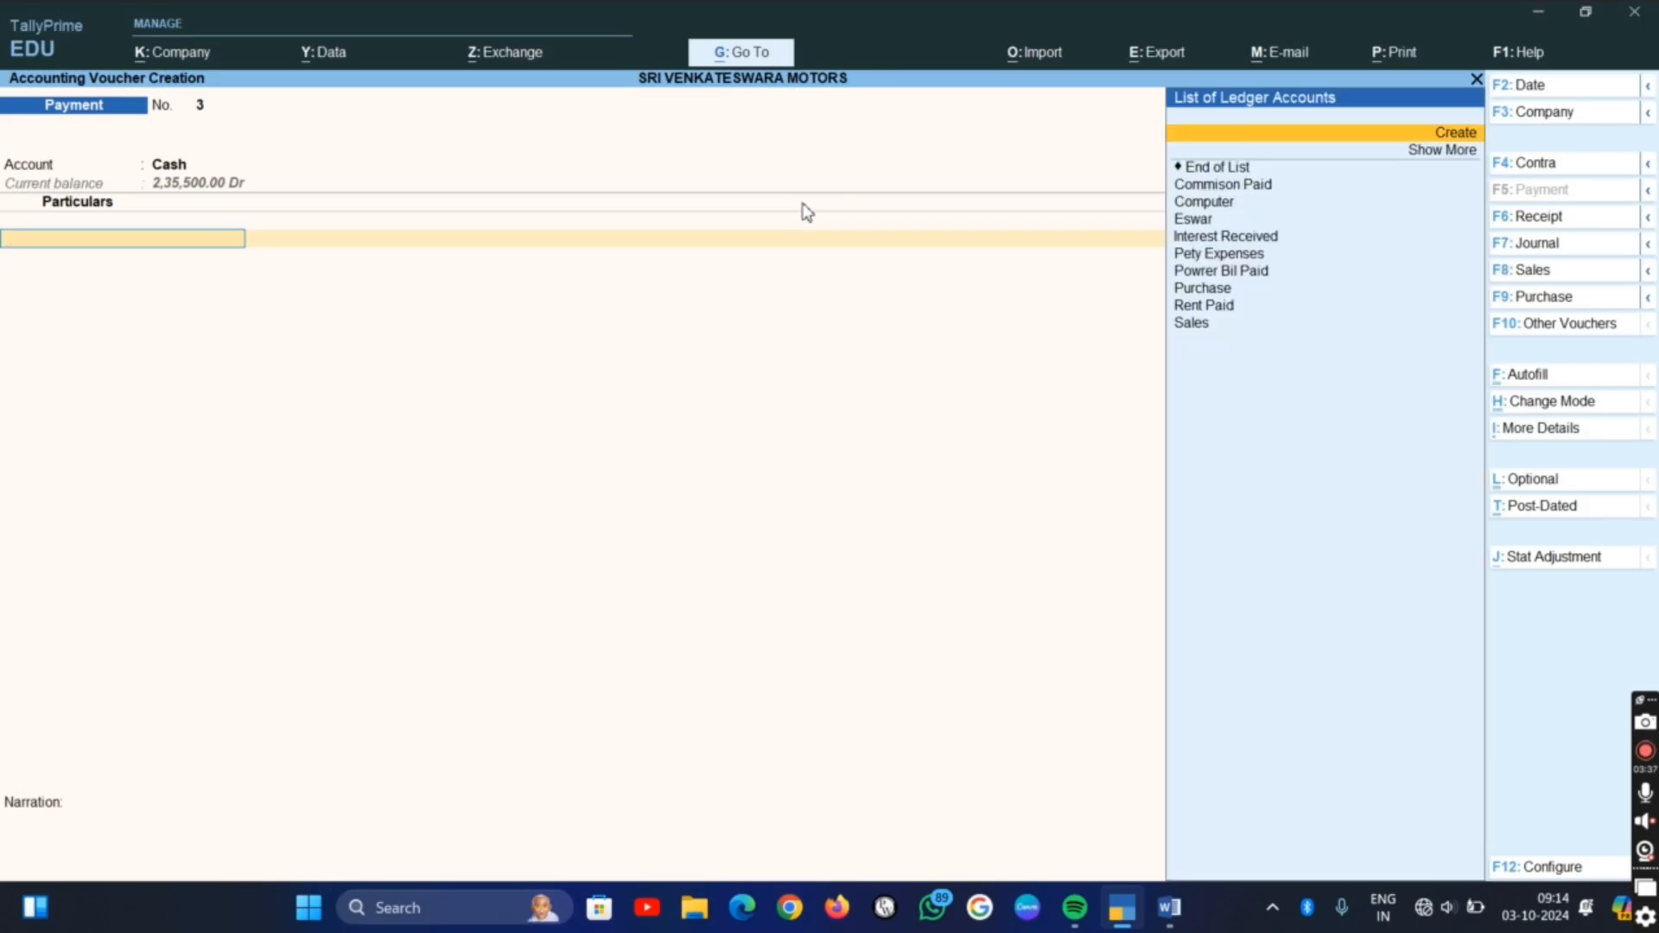
key("Down")
key("Down")
key("Down")
key("Down")
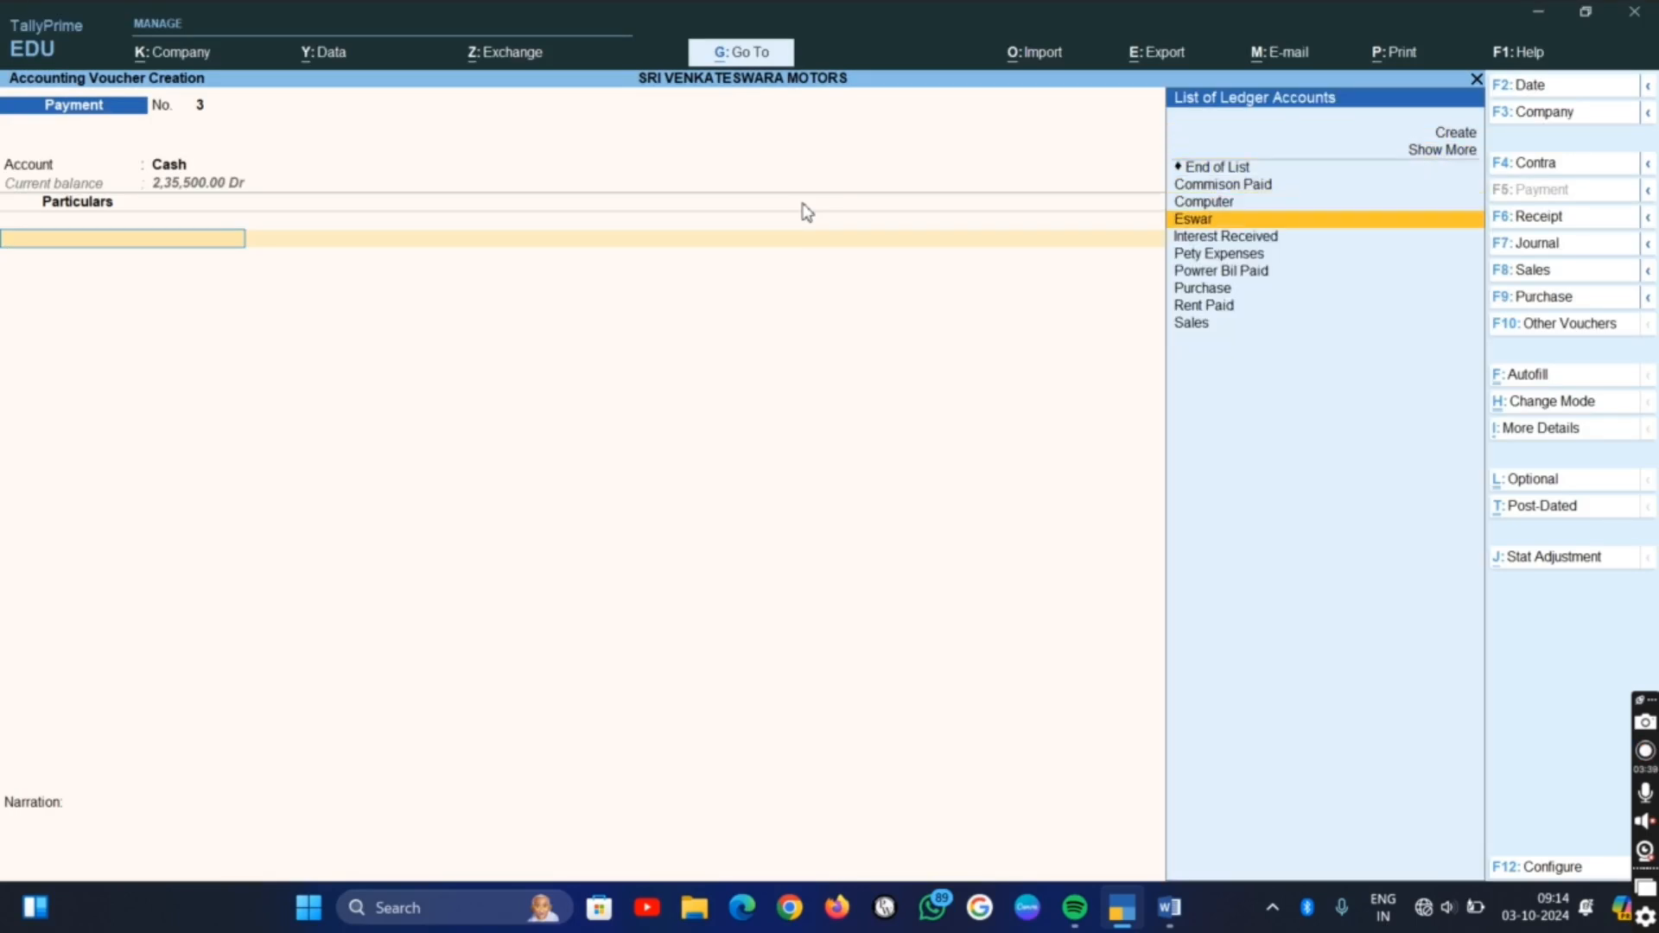
key("Up")
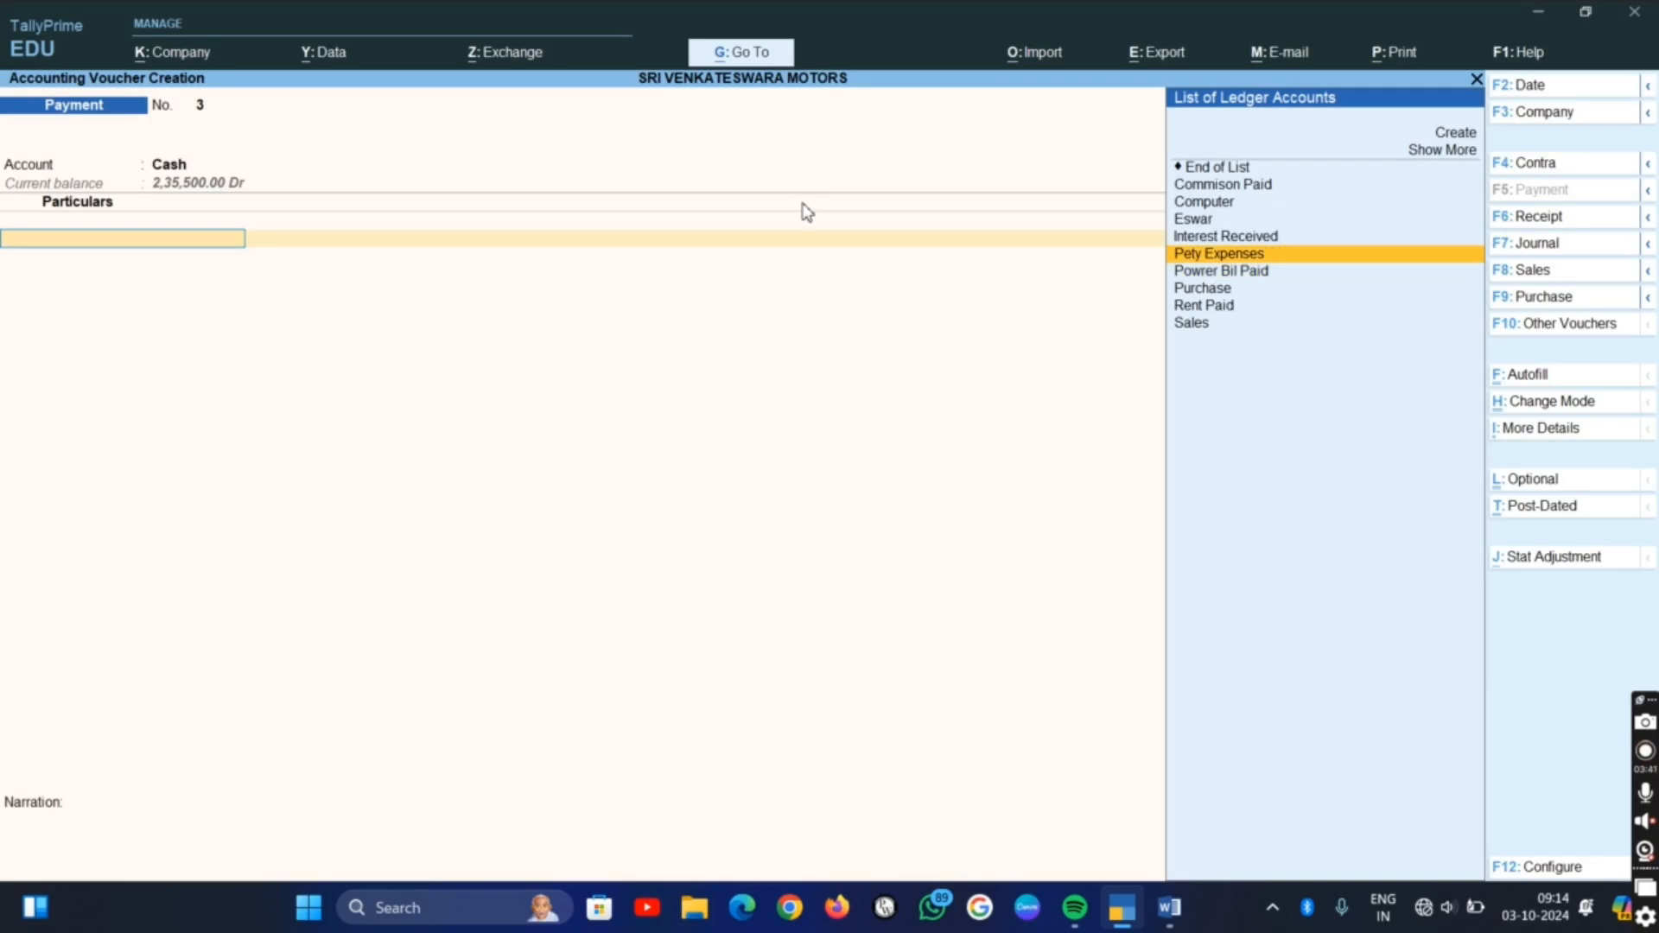
key("Return")
Check the petty expenses amount in the Word list, enter 500 in the TallyPrime payment voucher and save it without a narration
key("alt+Tab")
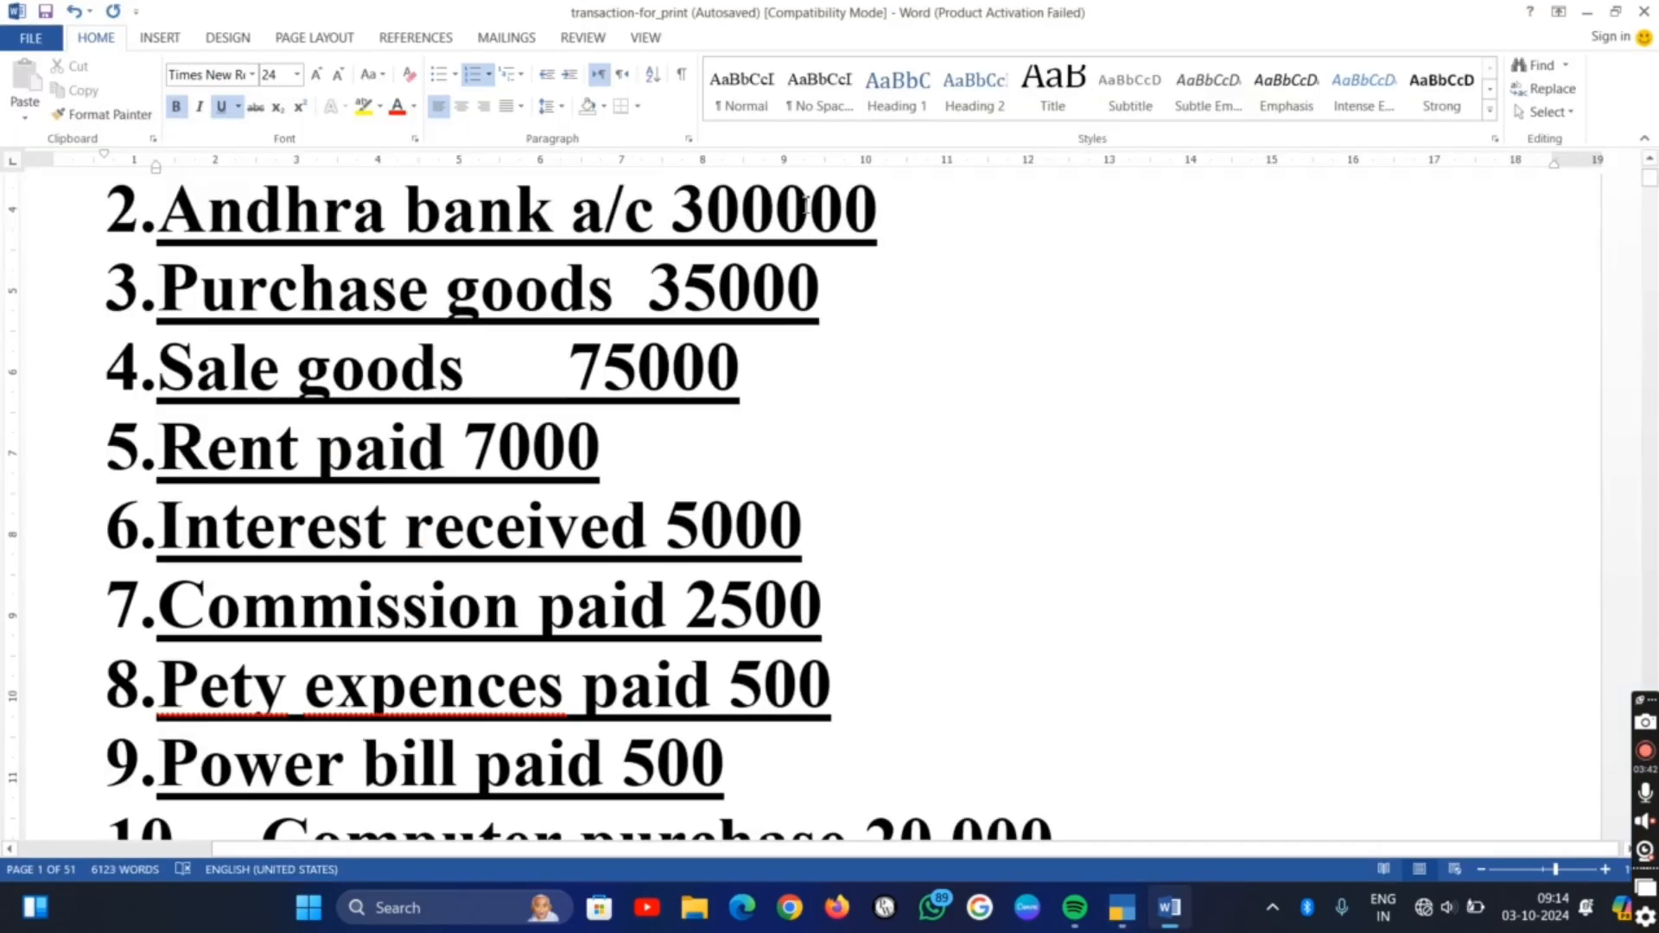
key("alt+Tab")
type("500")
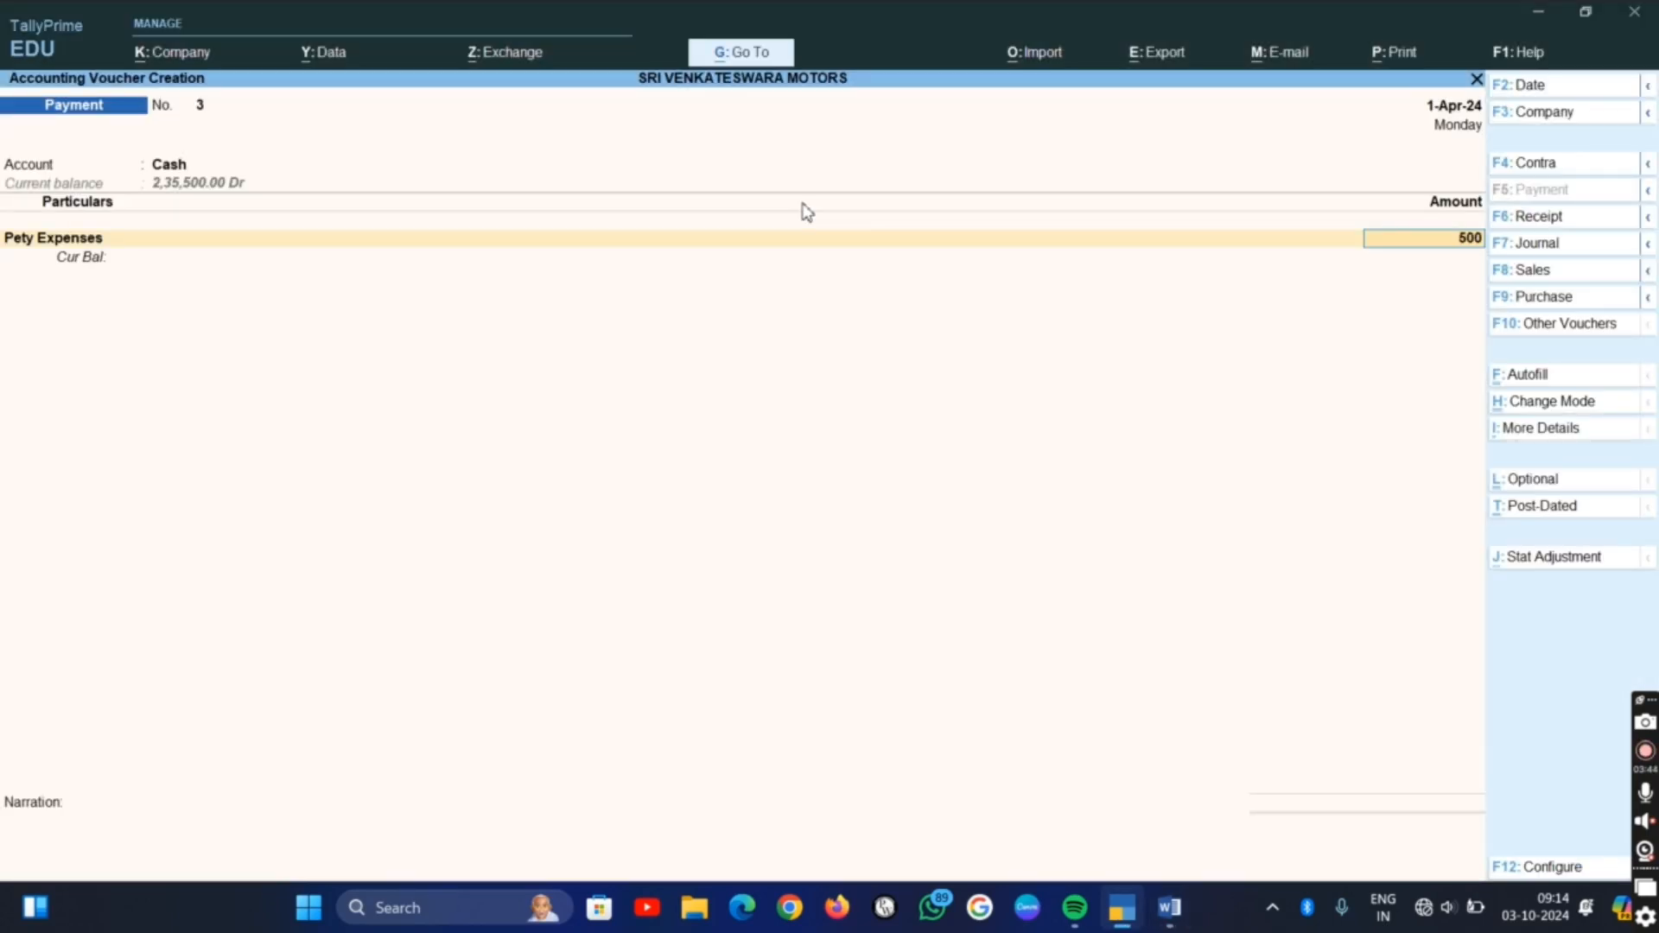
key("Return")
key("ctrl+a")
Check the Word list and fill a new TallyPrime payment voucher from Cash with Commison Paid at 2,500
key("alt+Tab")
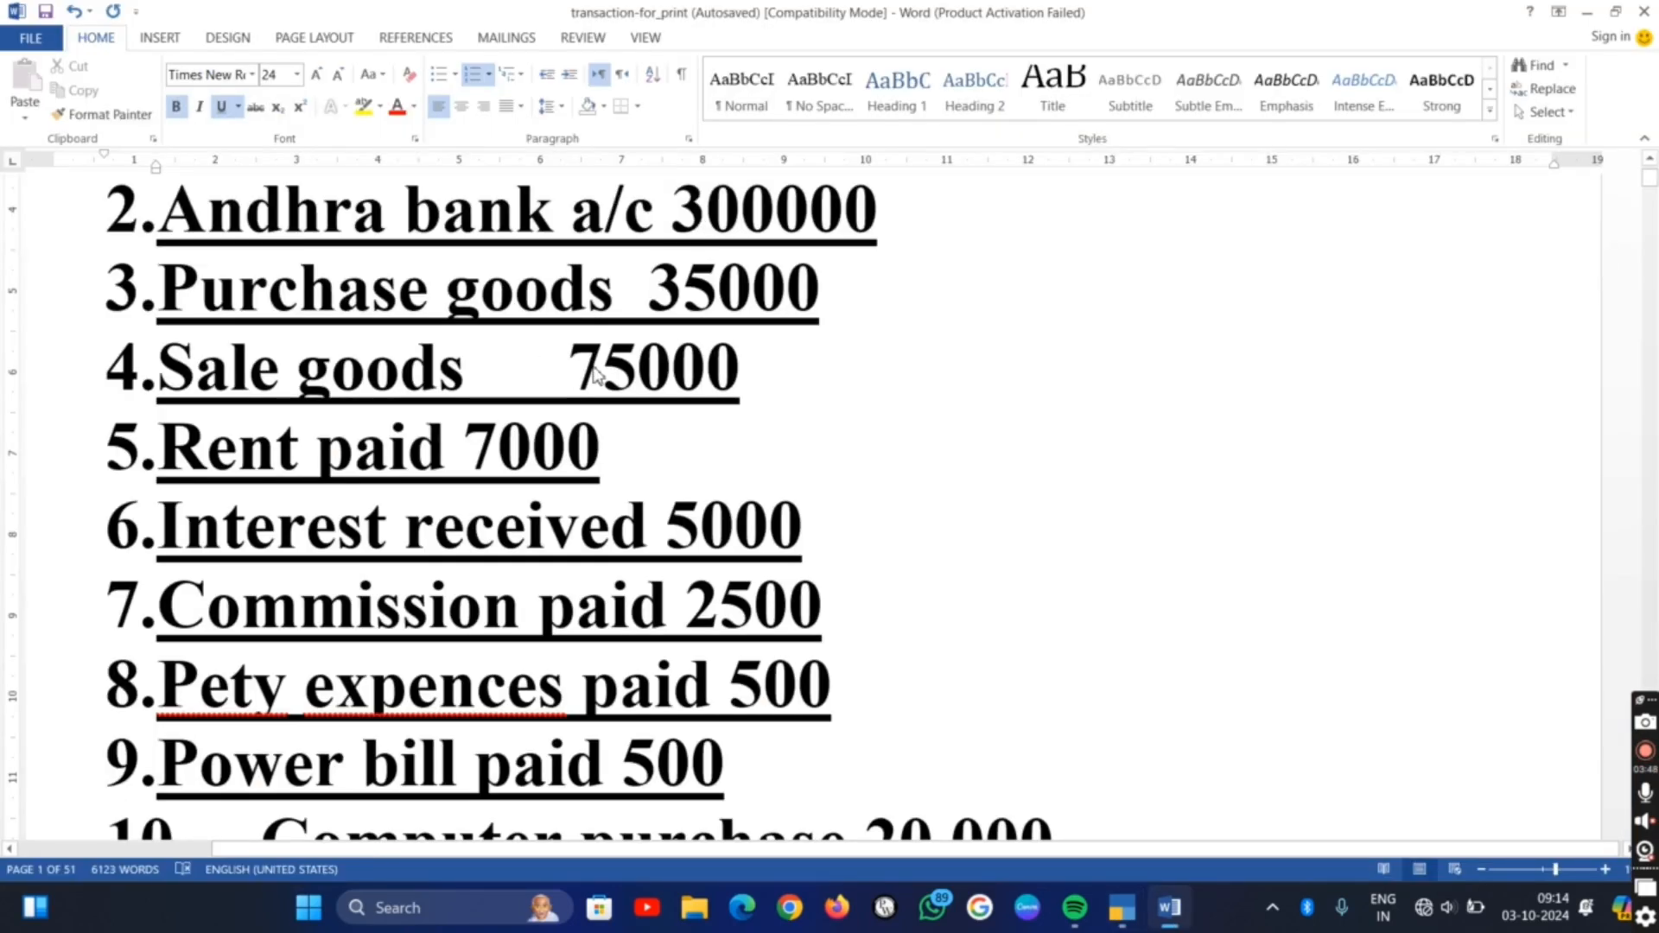
key("alt+Tab")
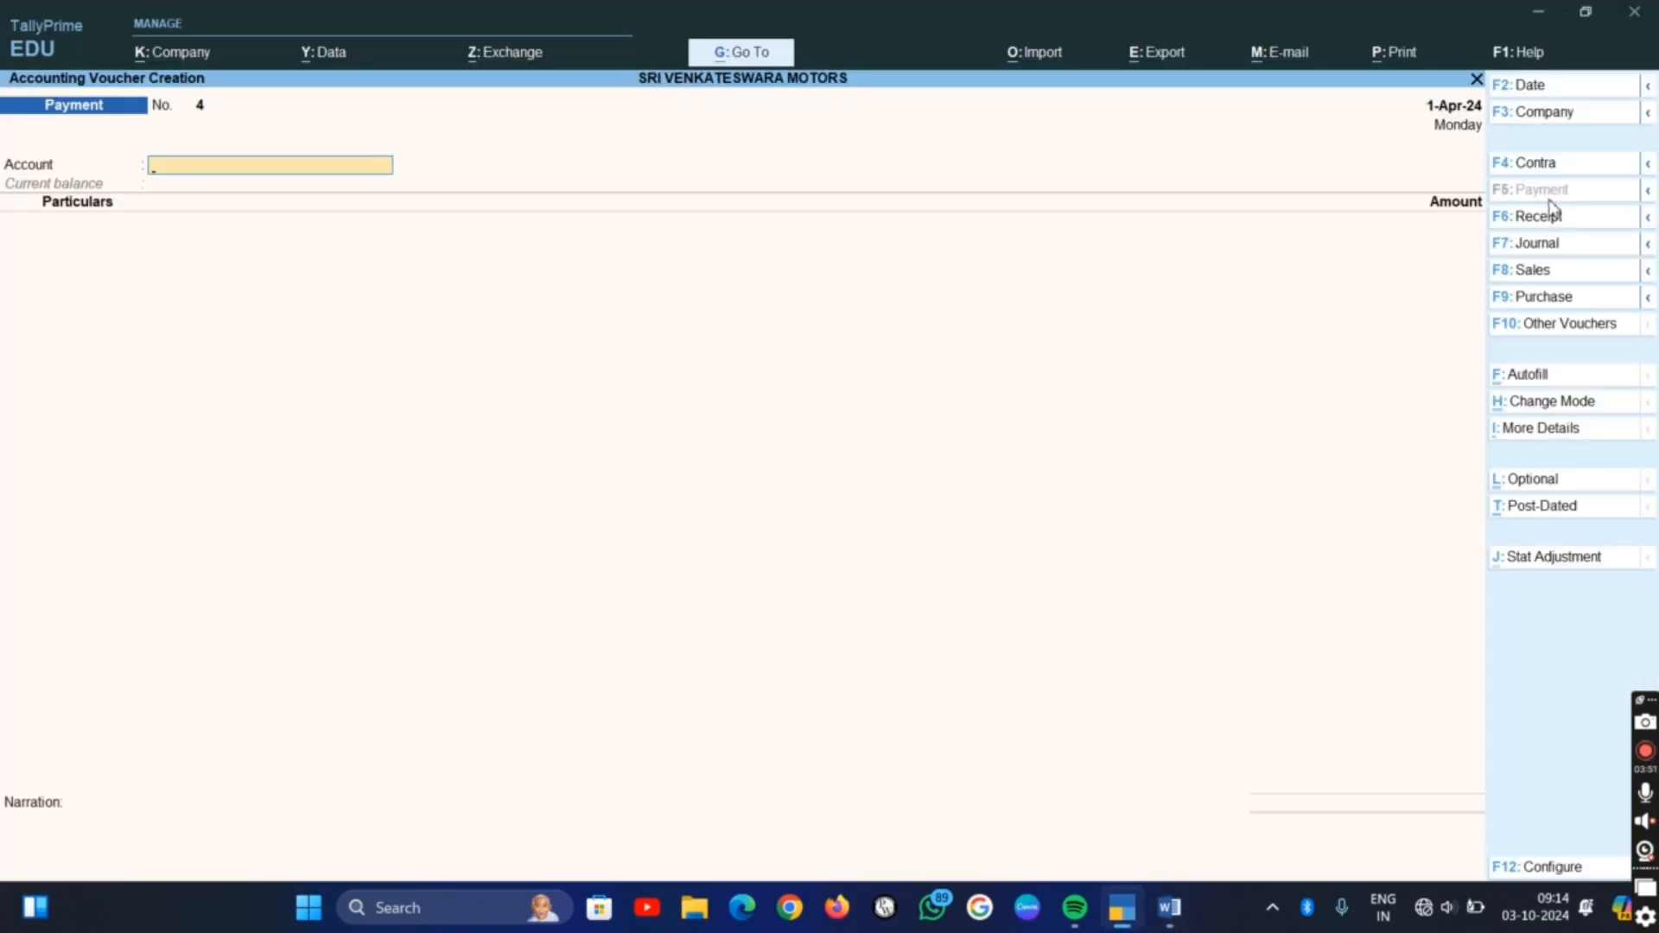
type("C")
key("Return")
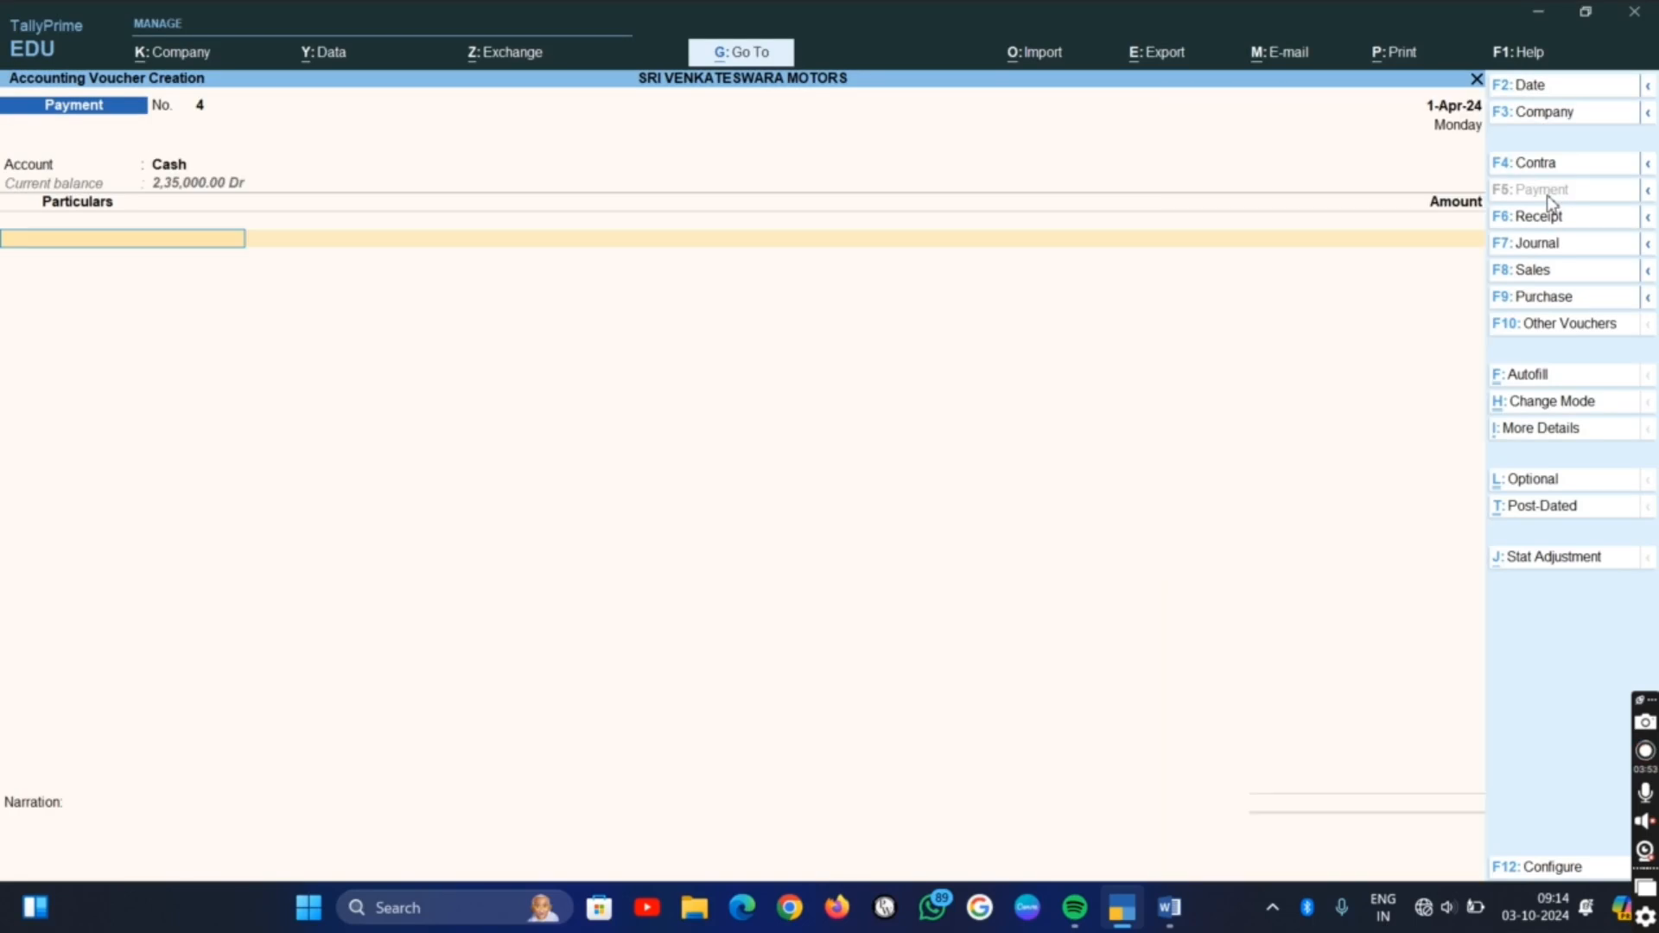
type("C")
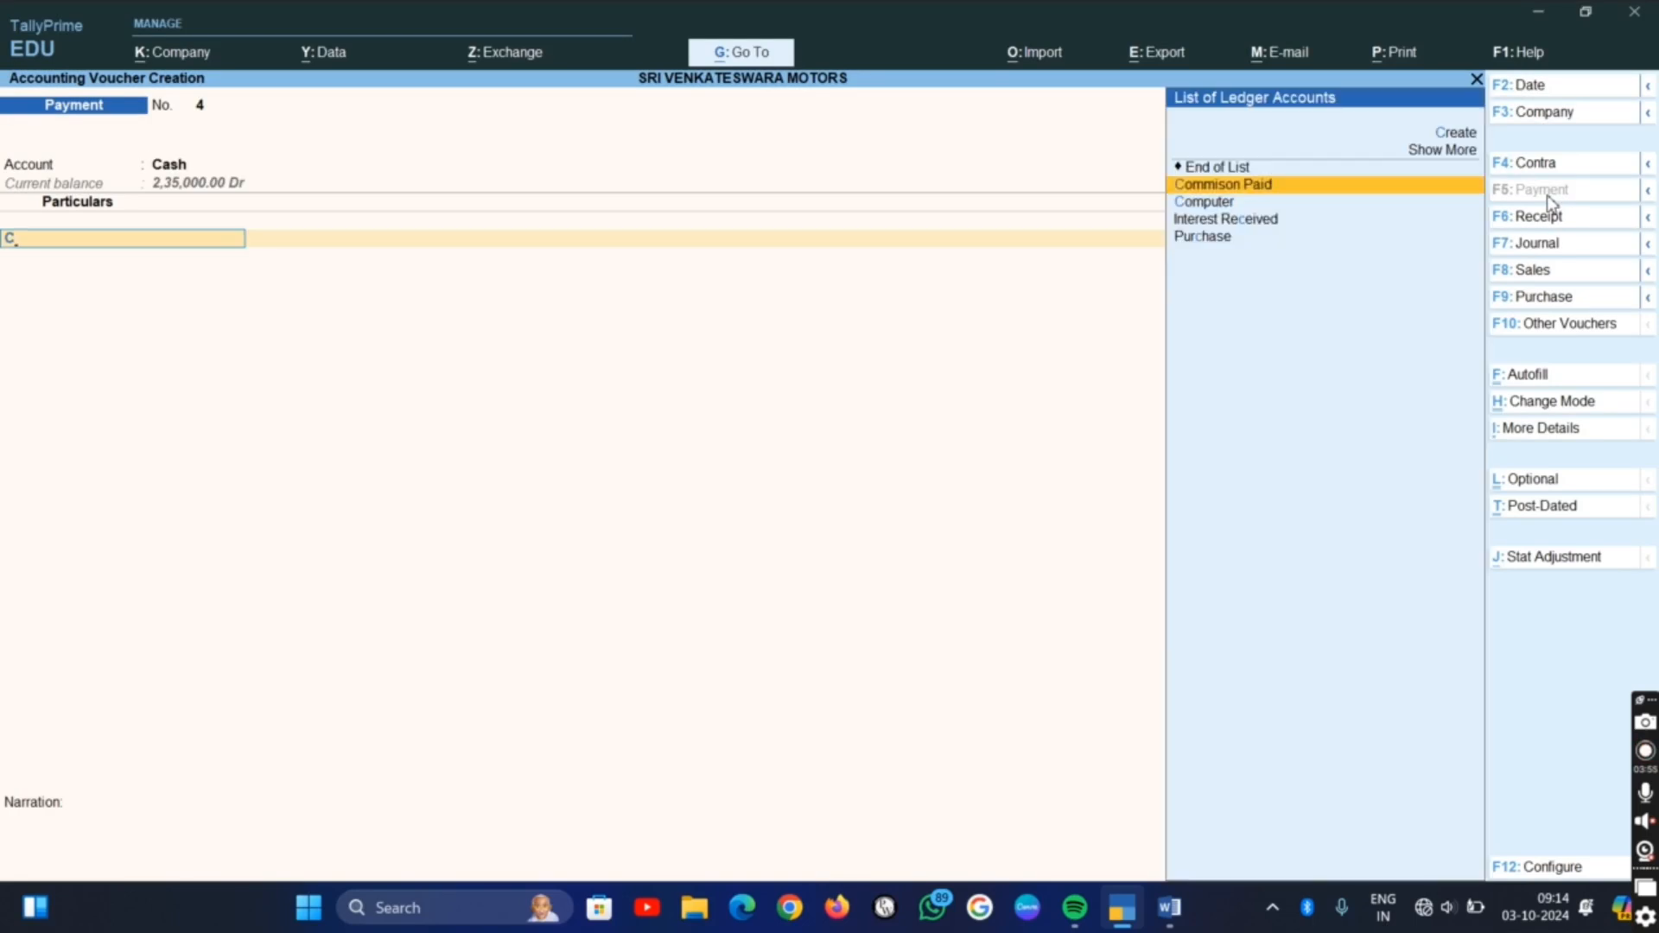
key("Return")
key("alt+Tab")
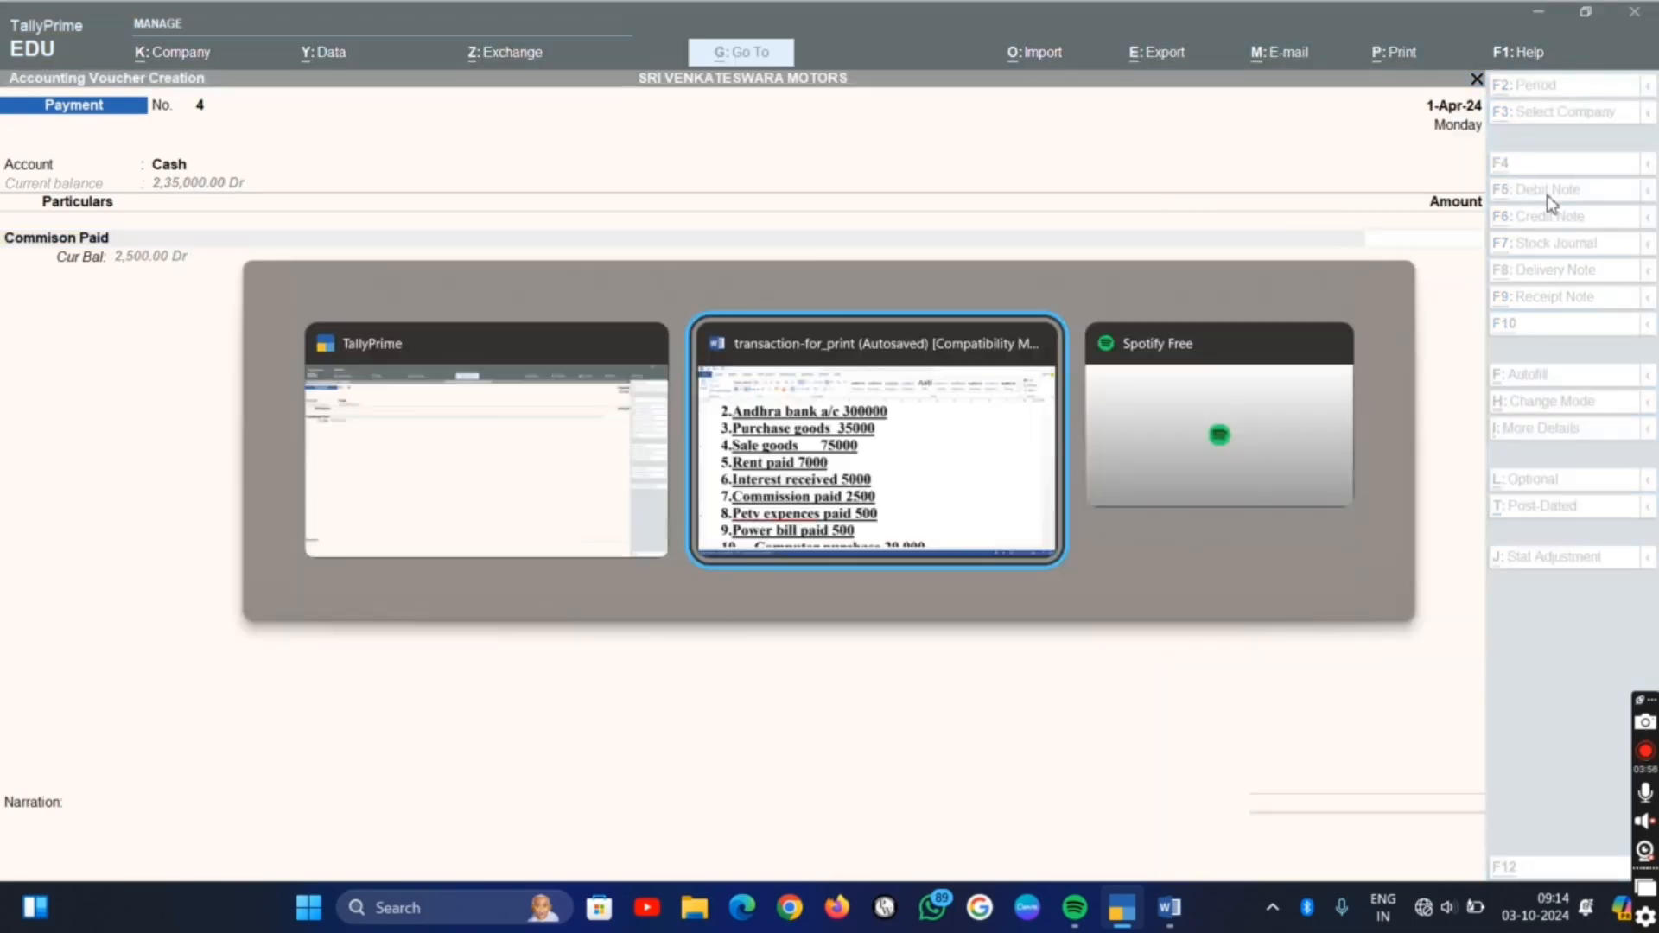
key("alt+Tab")
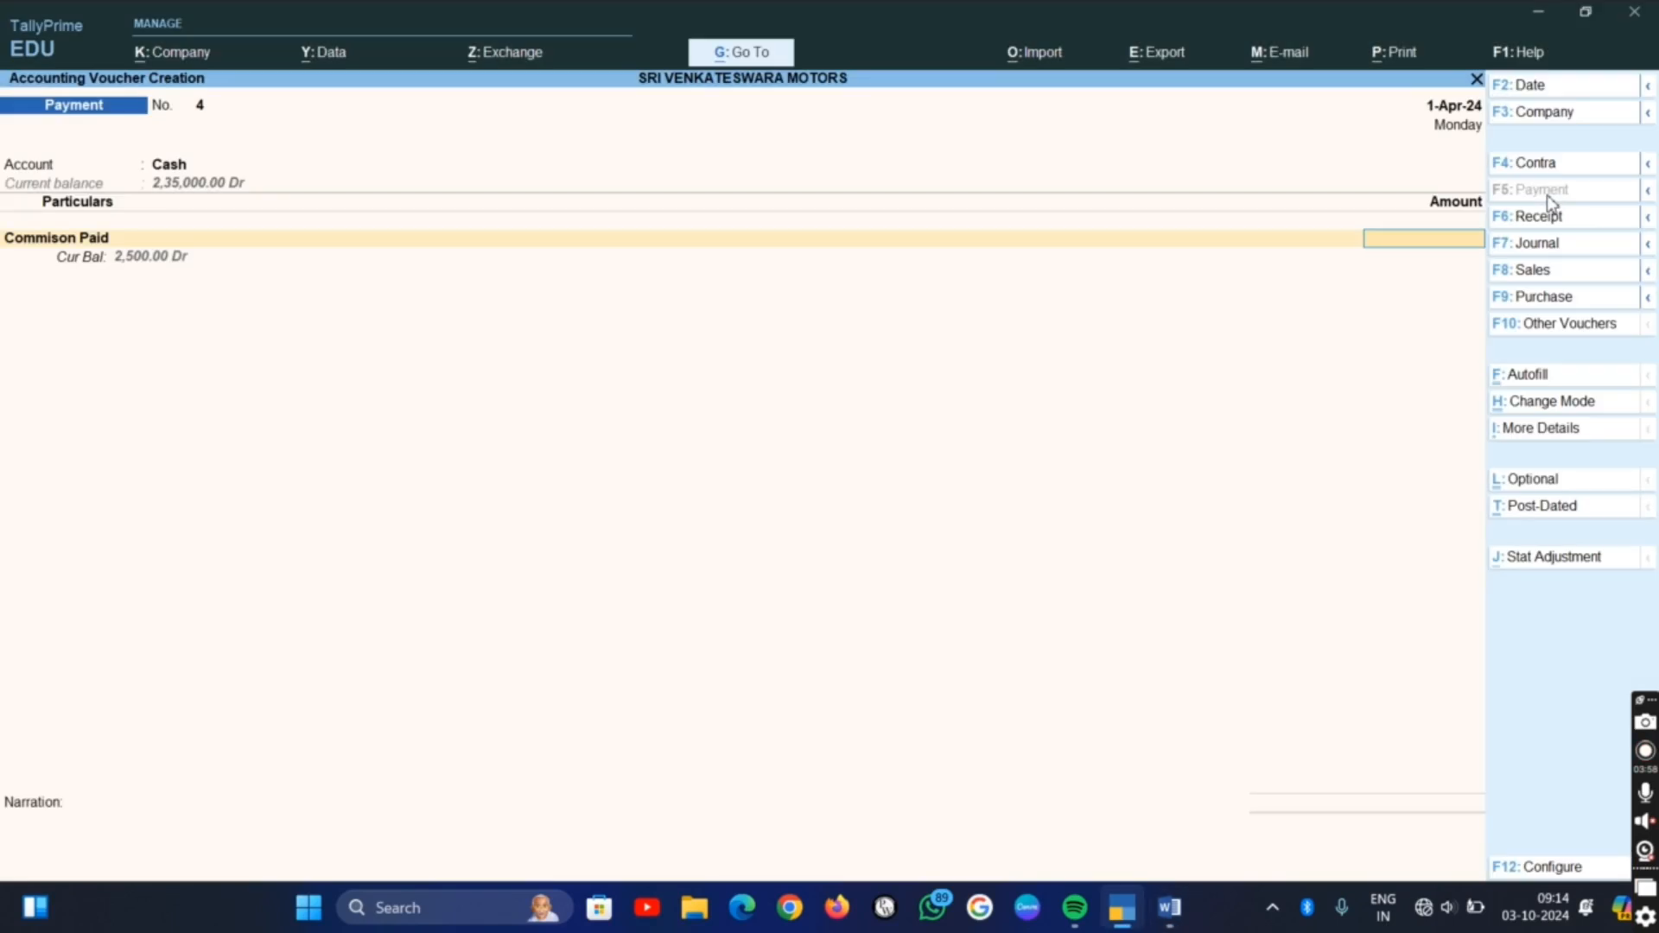
type("2500")
key("Return")
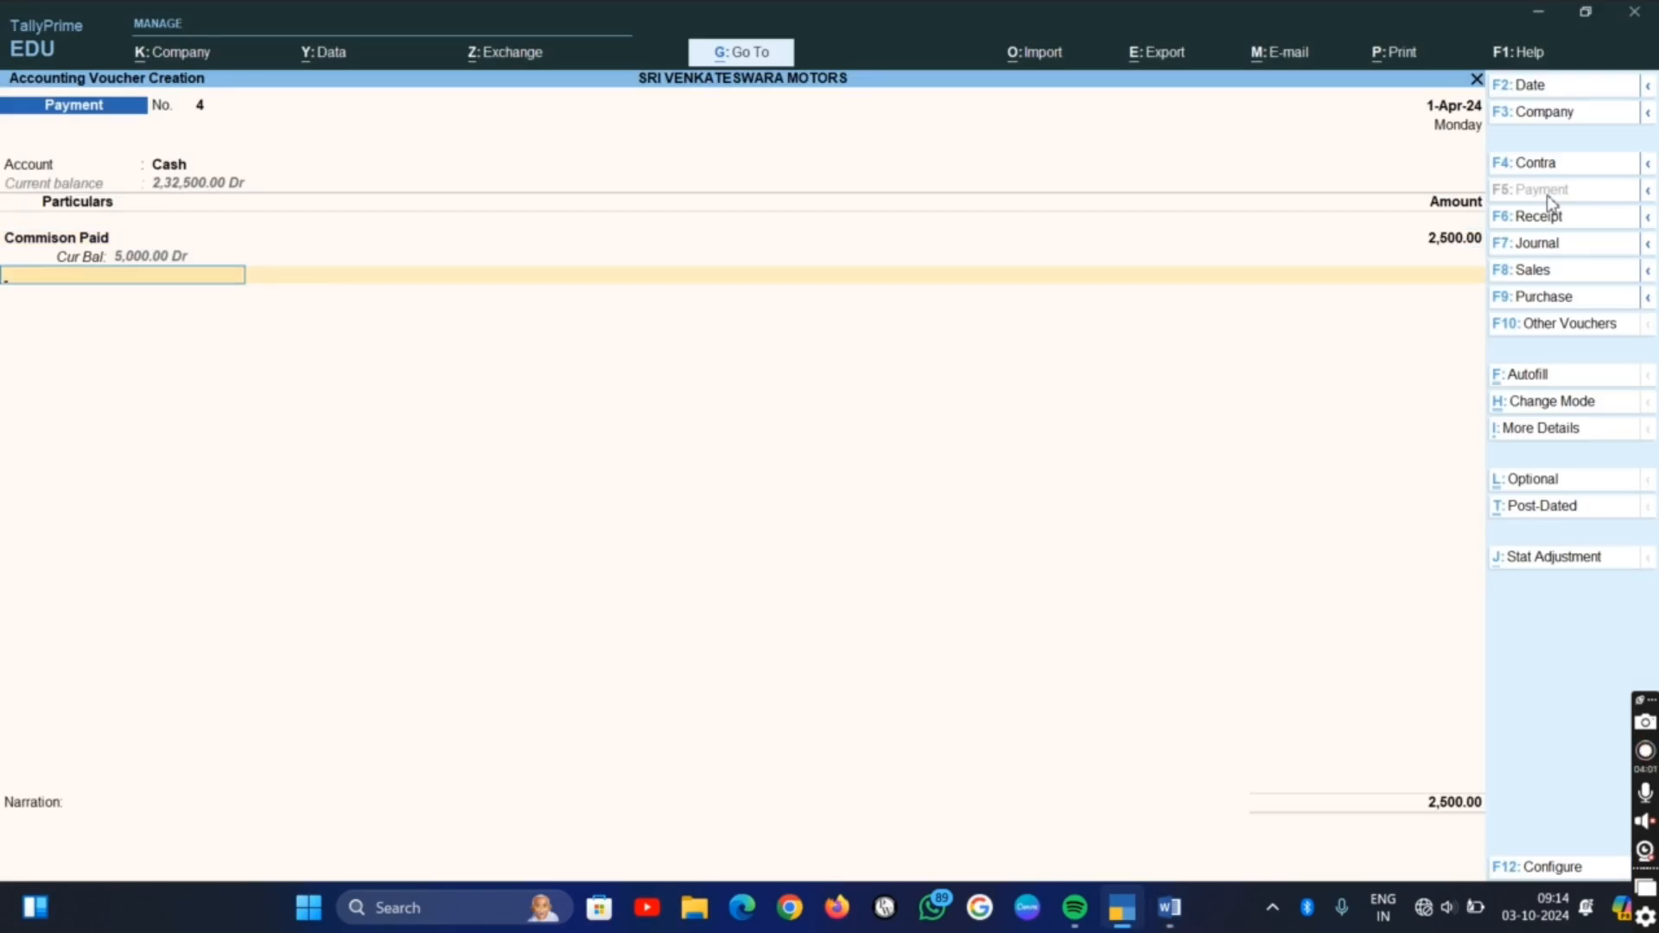
Add a Powrer Bil Paid line of 500 to the payment voucher, checking the amount in the Word list
type("P")
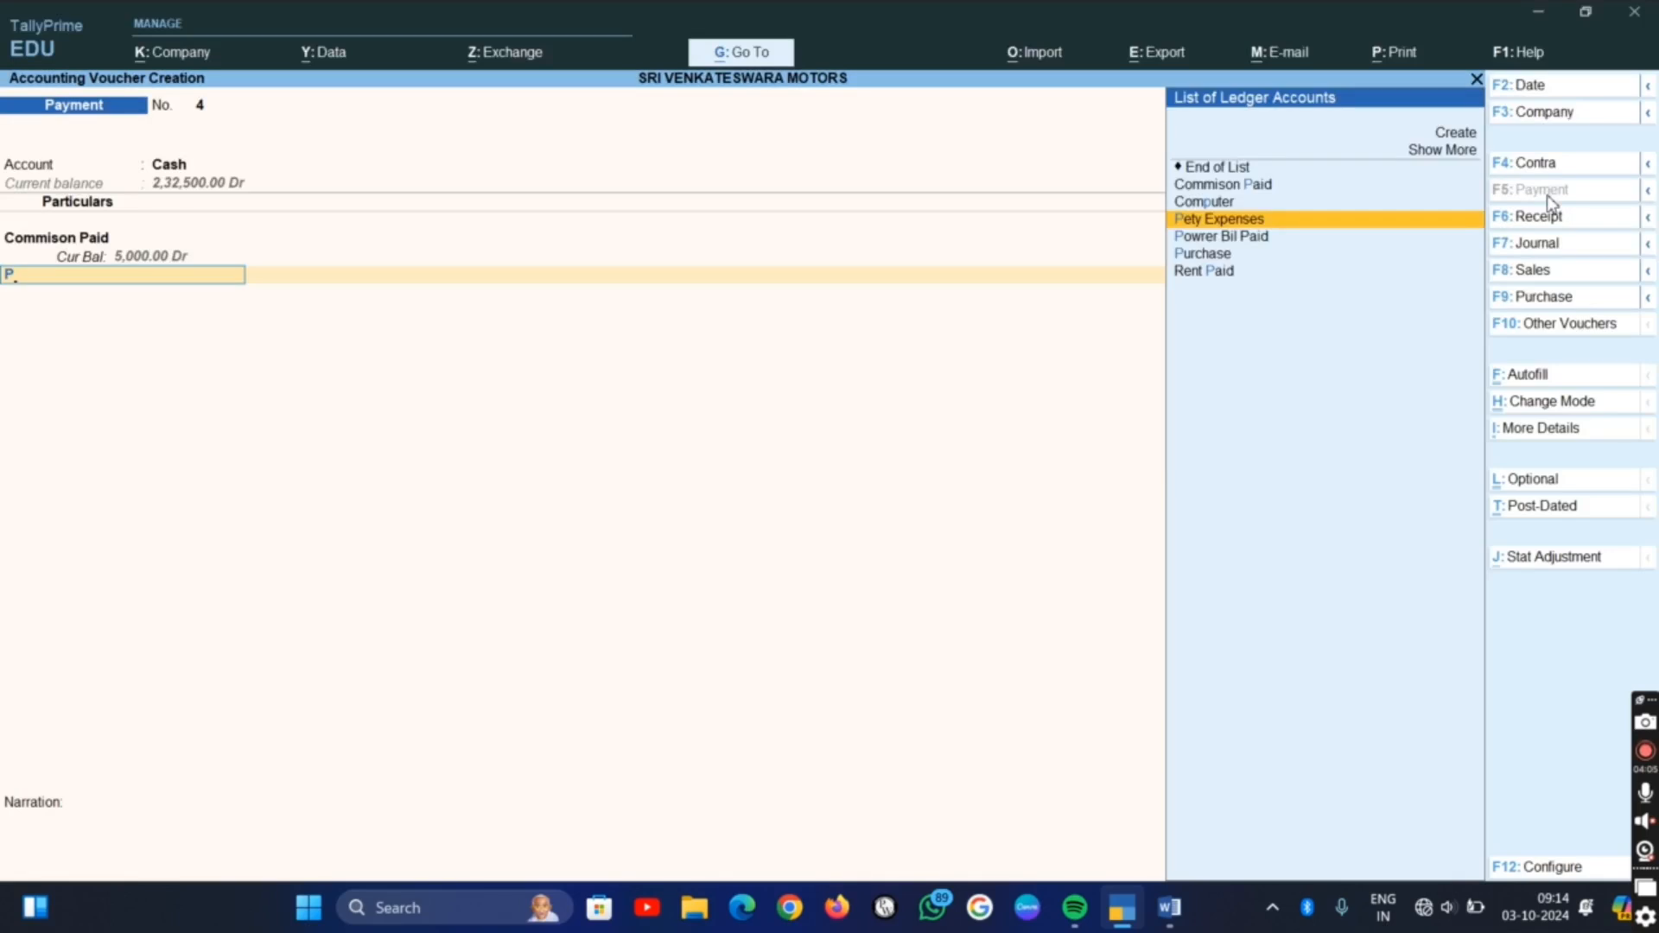
key("Down")
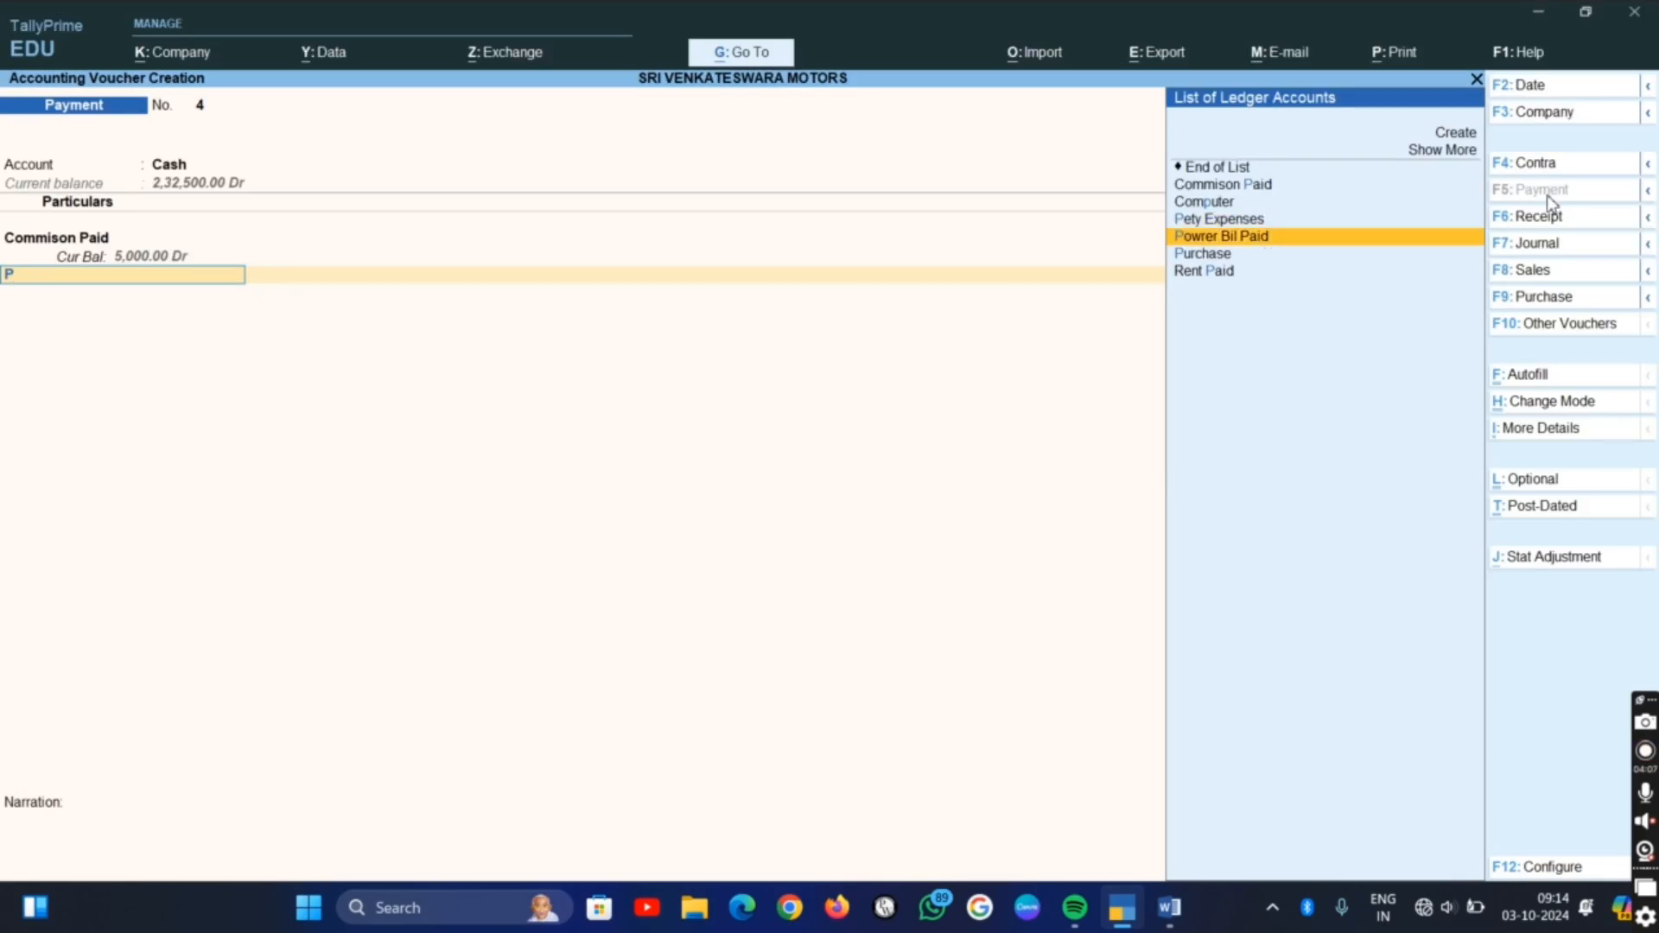
key("Return")
key("alt+Tab")
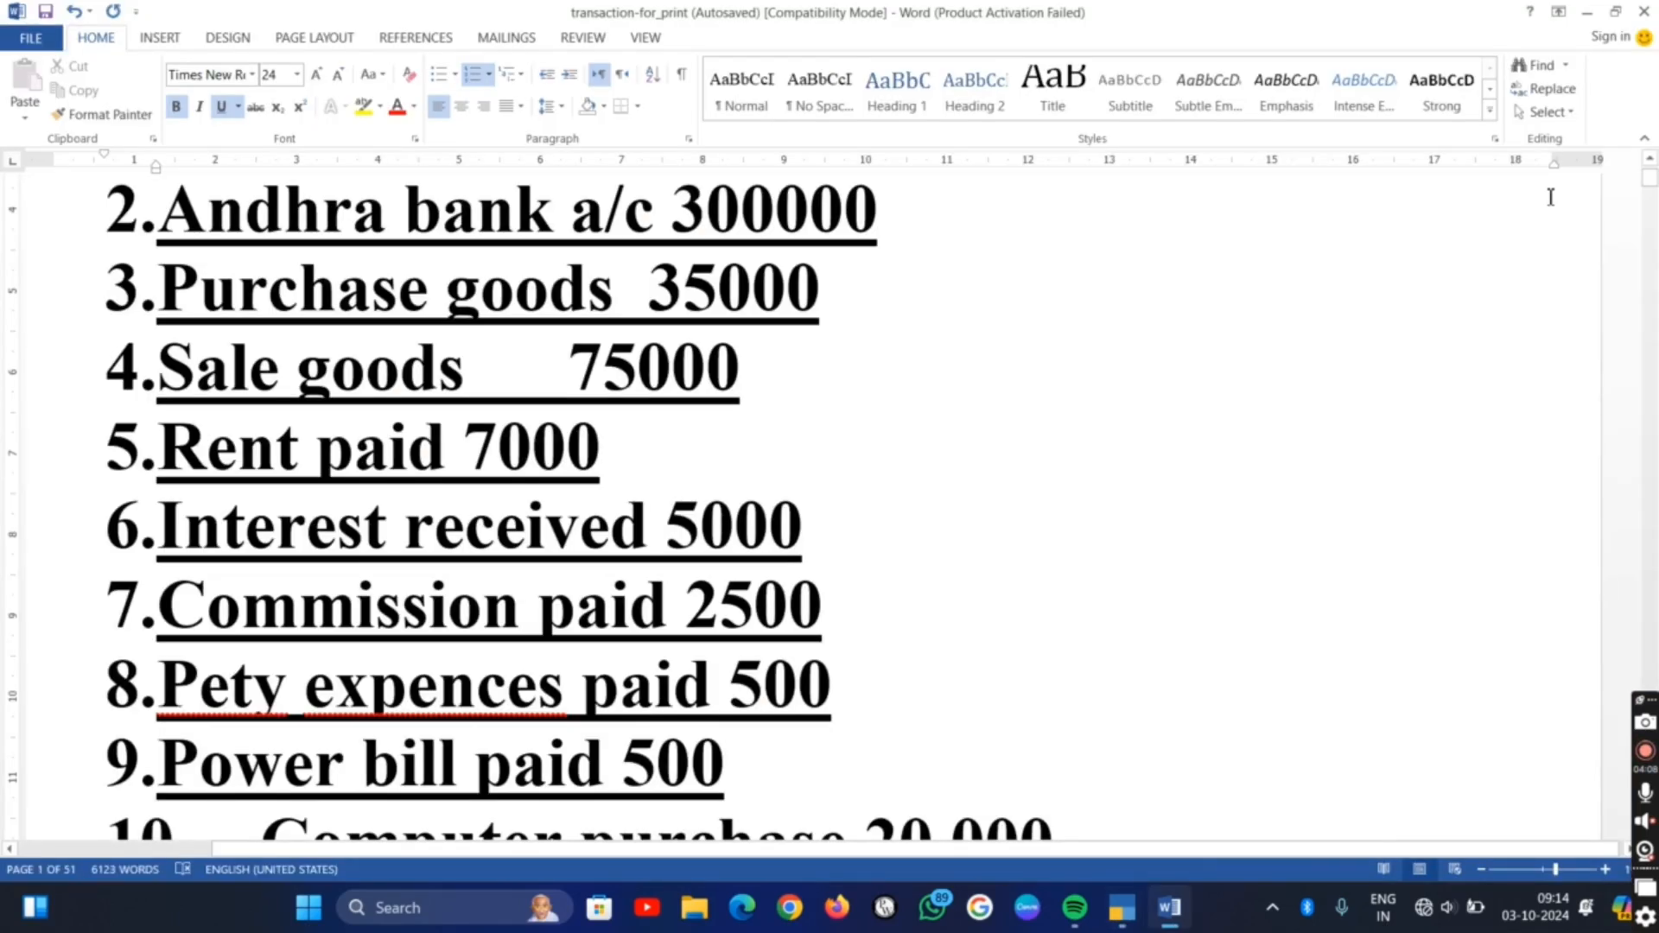
key("alt+Tab")
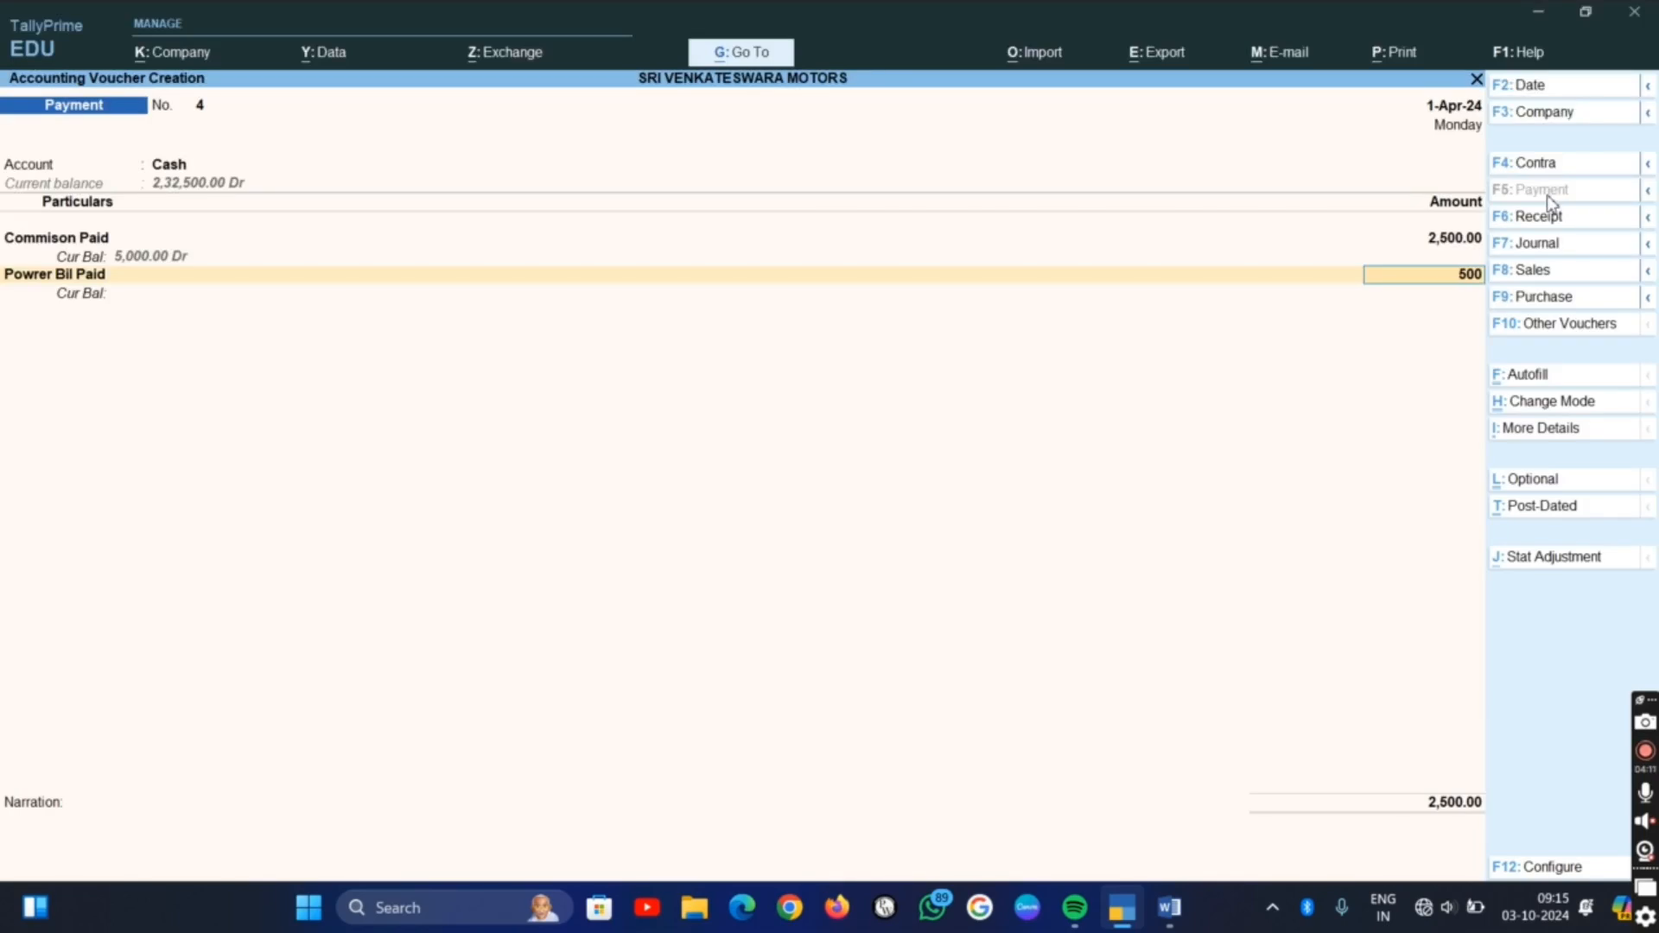
type("500")
key("Return")
Check the tenth transaction in the Word list and save the TallyPrime payment voucher without a narration
key("alt+Tab")
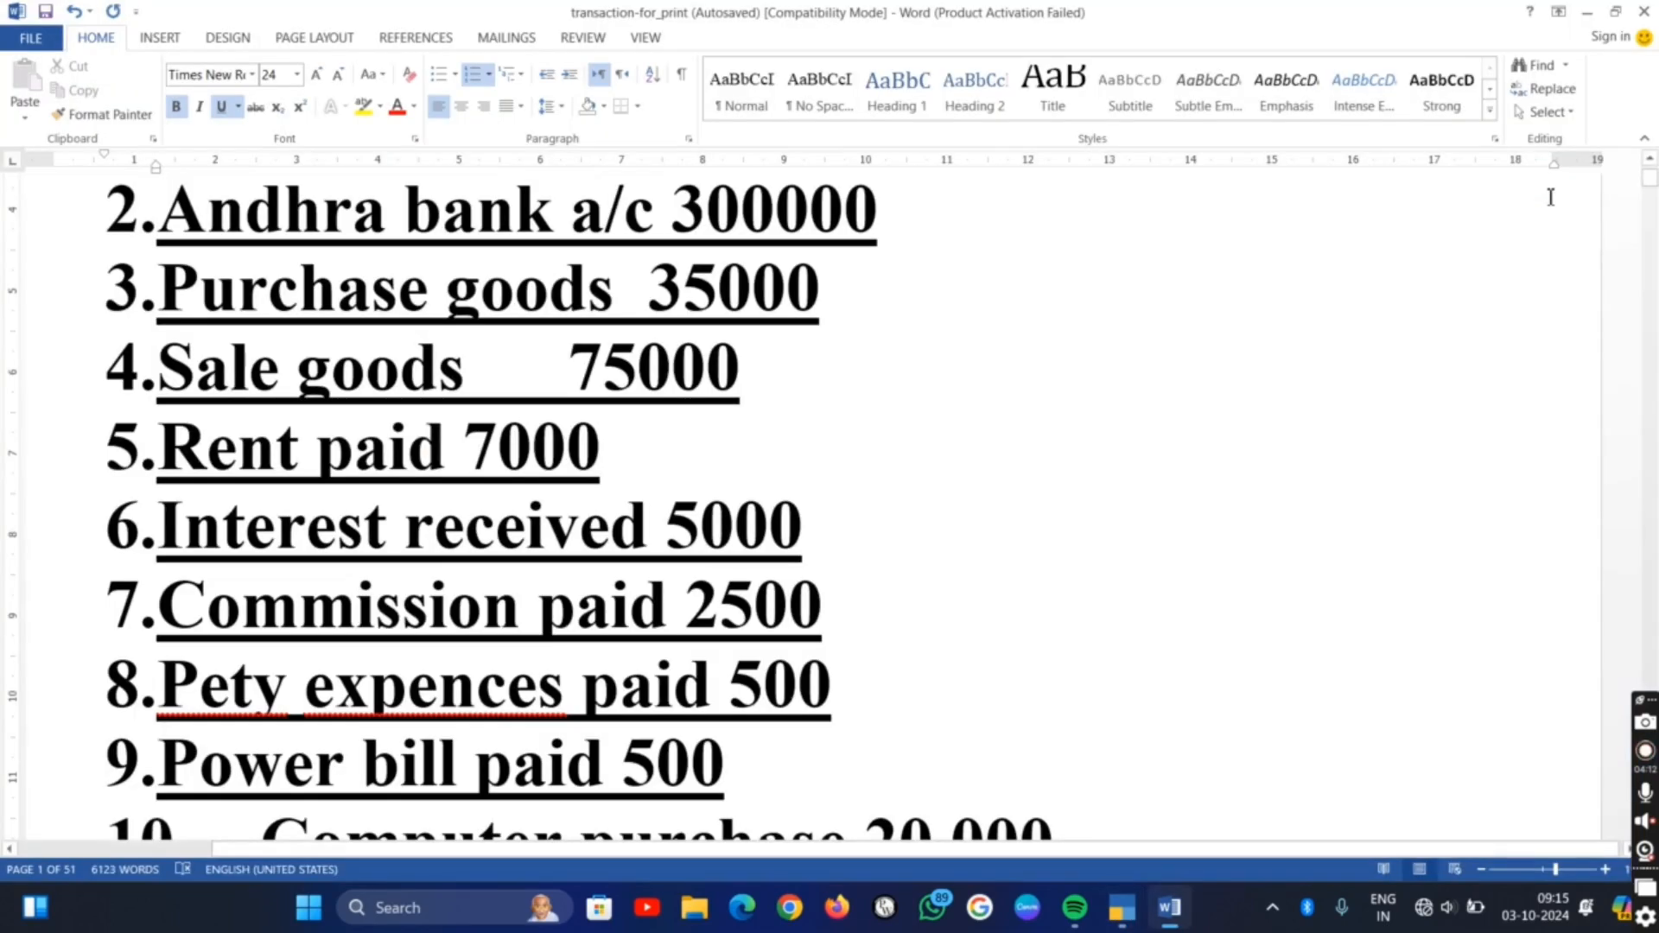
scroll(1598, 466, "down", 2)
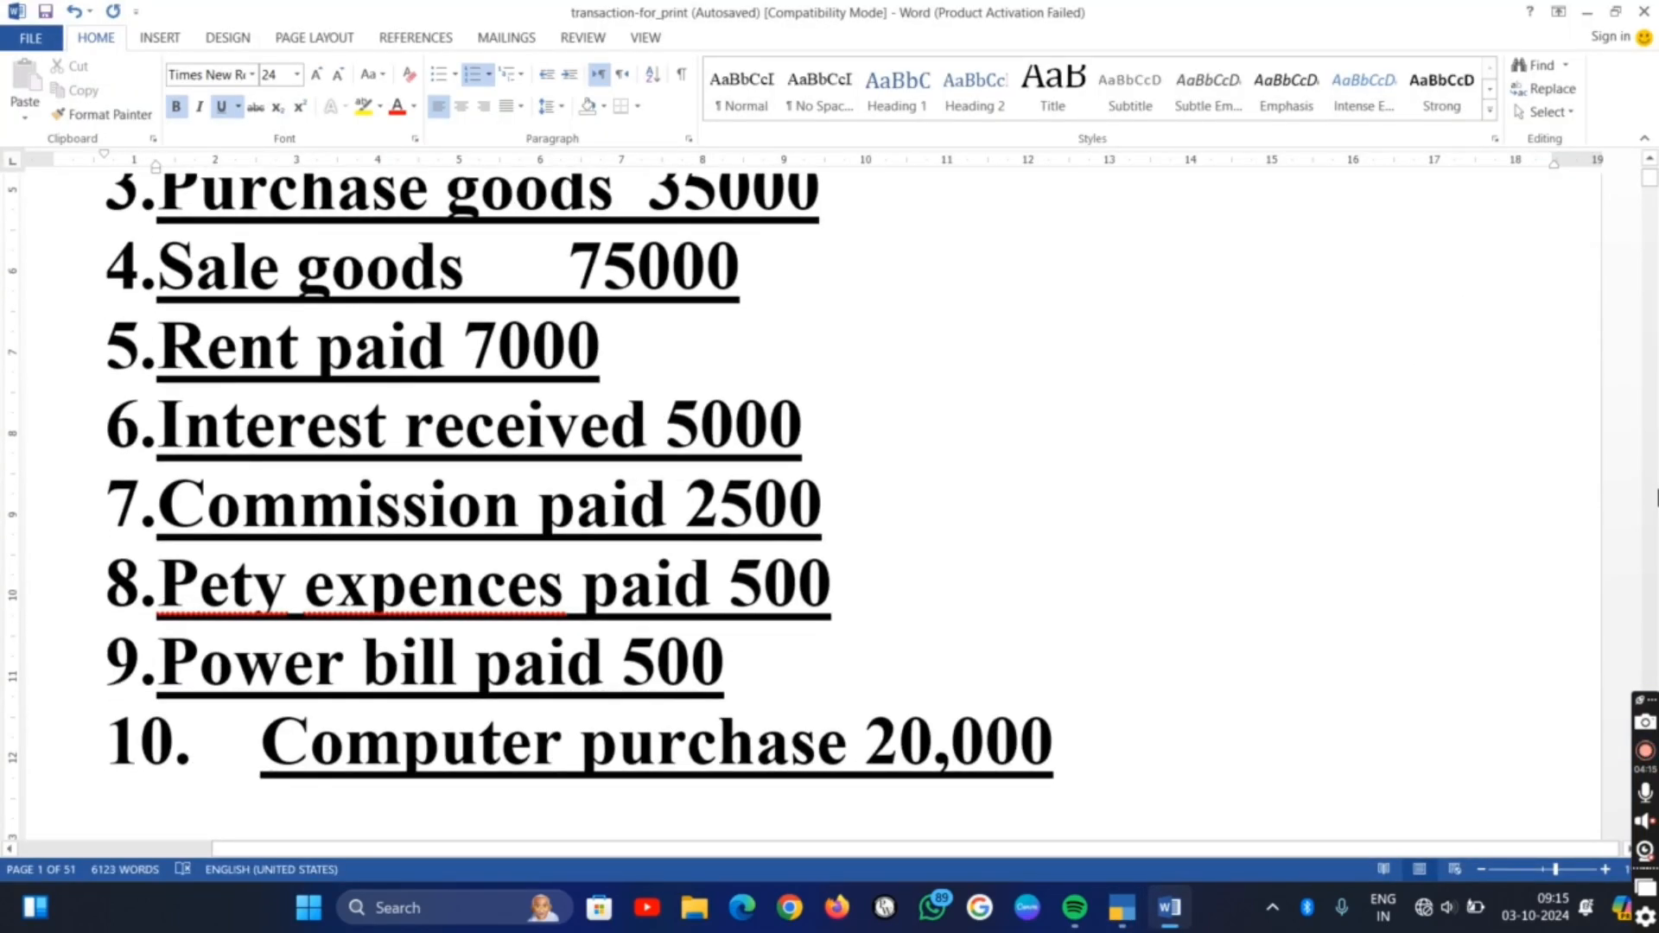
key("alt+Tab")
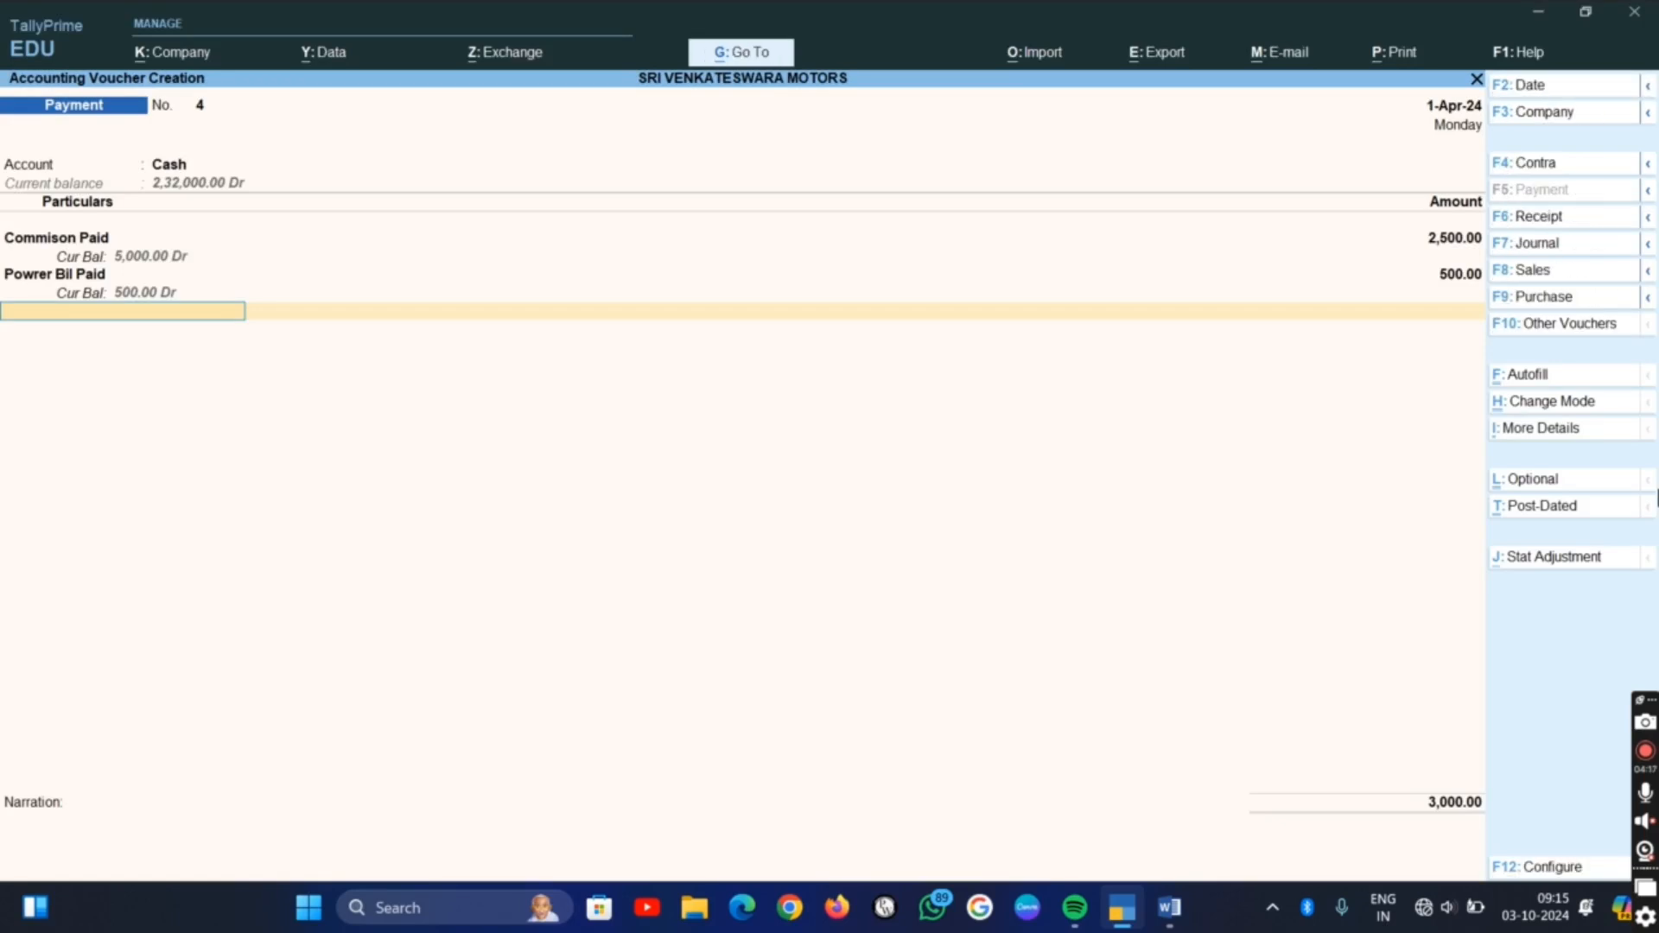
key("Return")
key("Return")
key("Return")
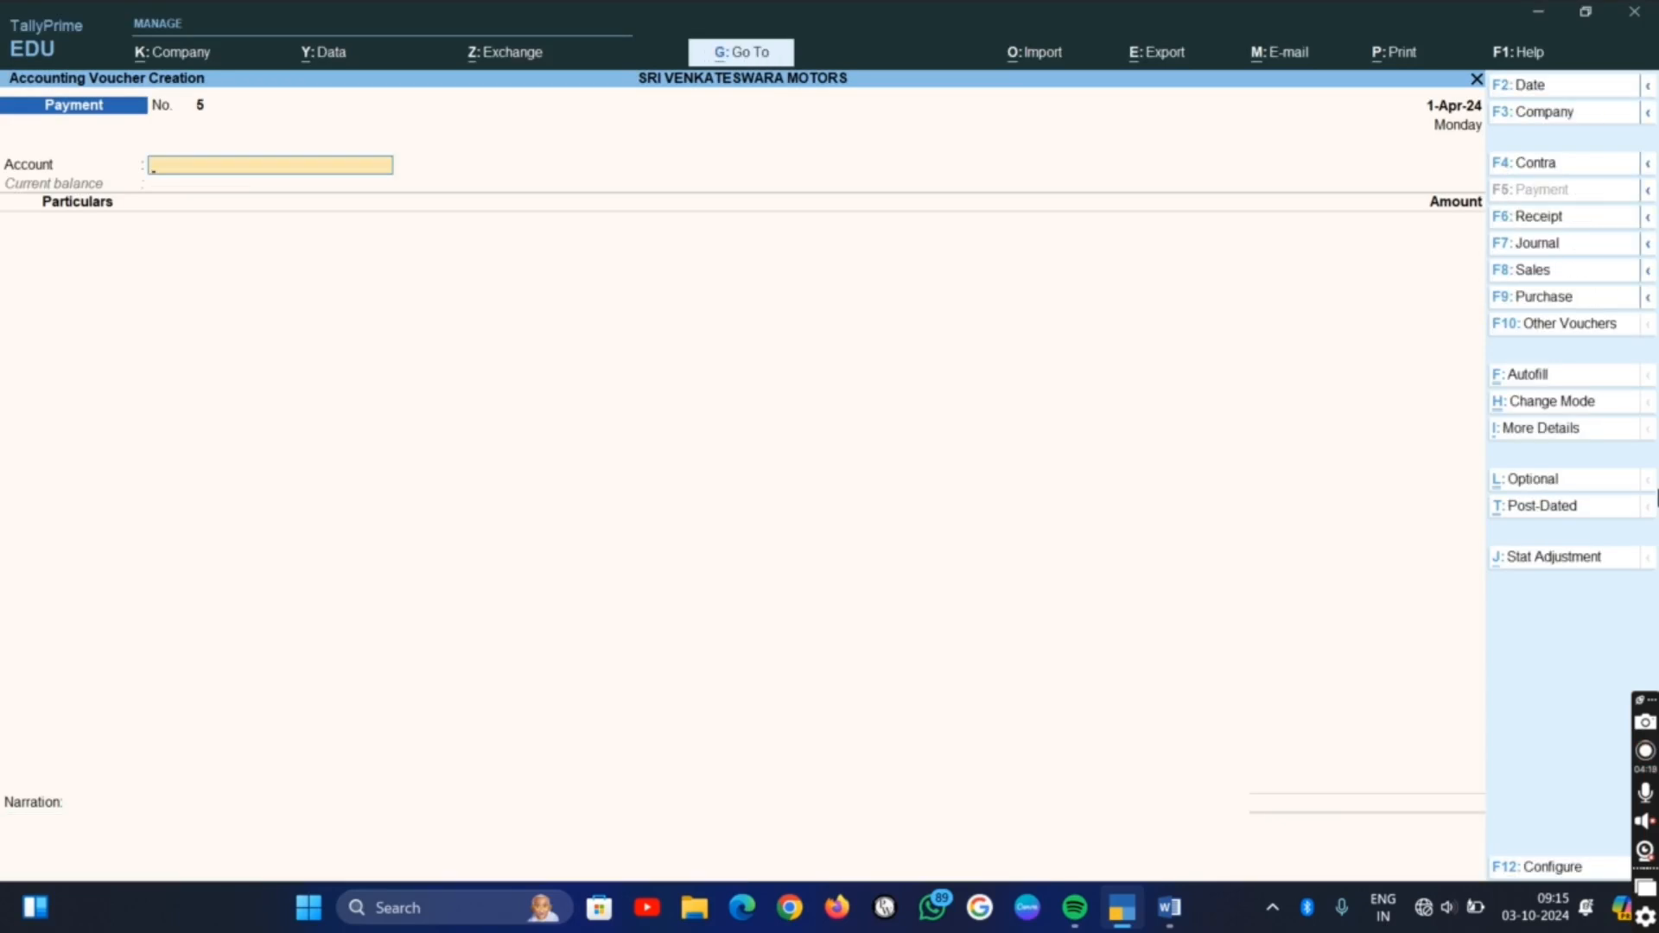
Fill the next payment voucher with the Cash account and the Computer ledger as the particulars
type("C")
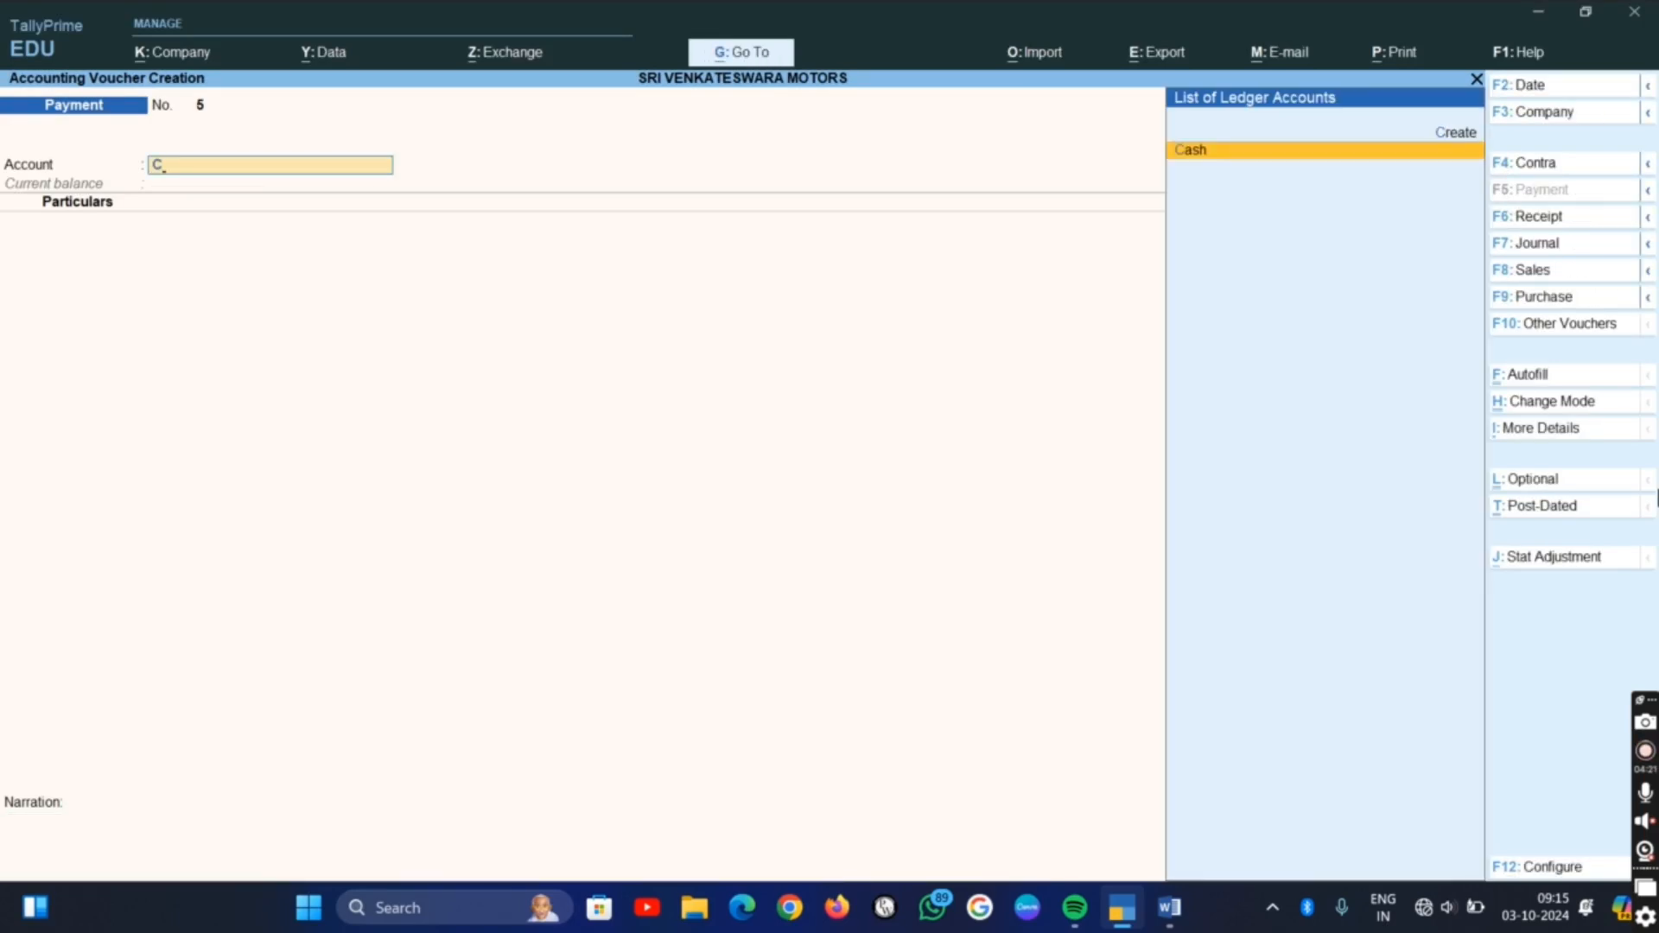
key("Return")
type("C")
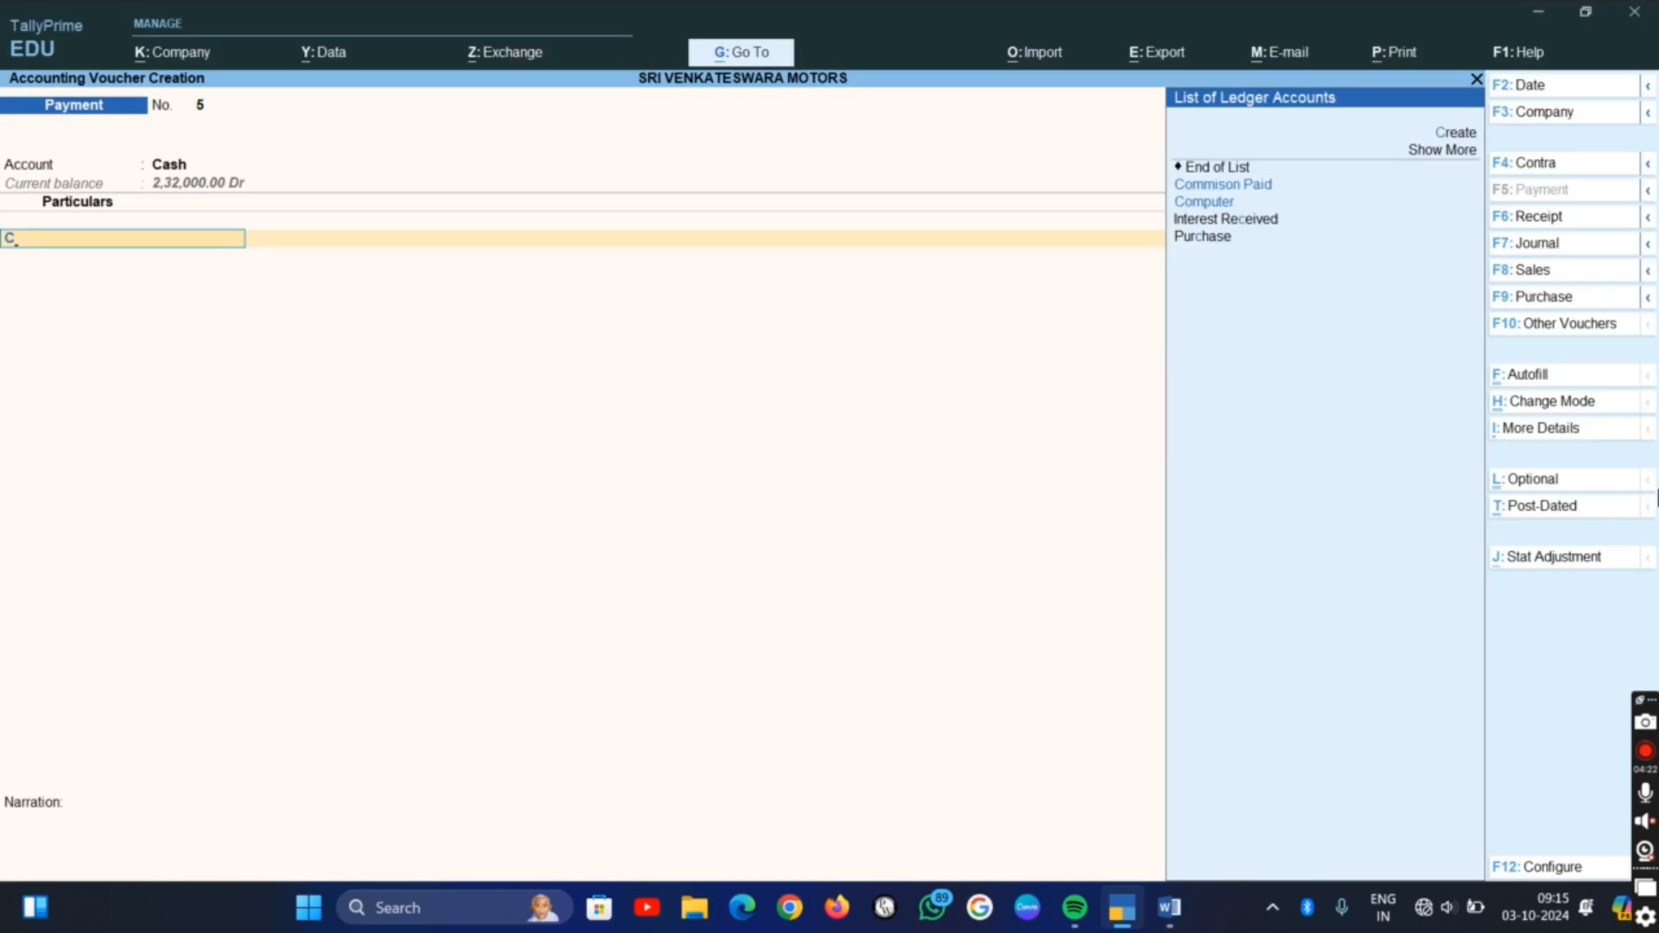
key("Down")
key("Return")
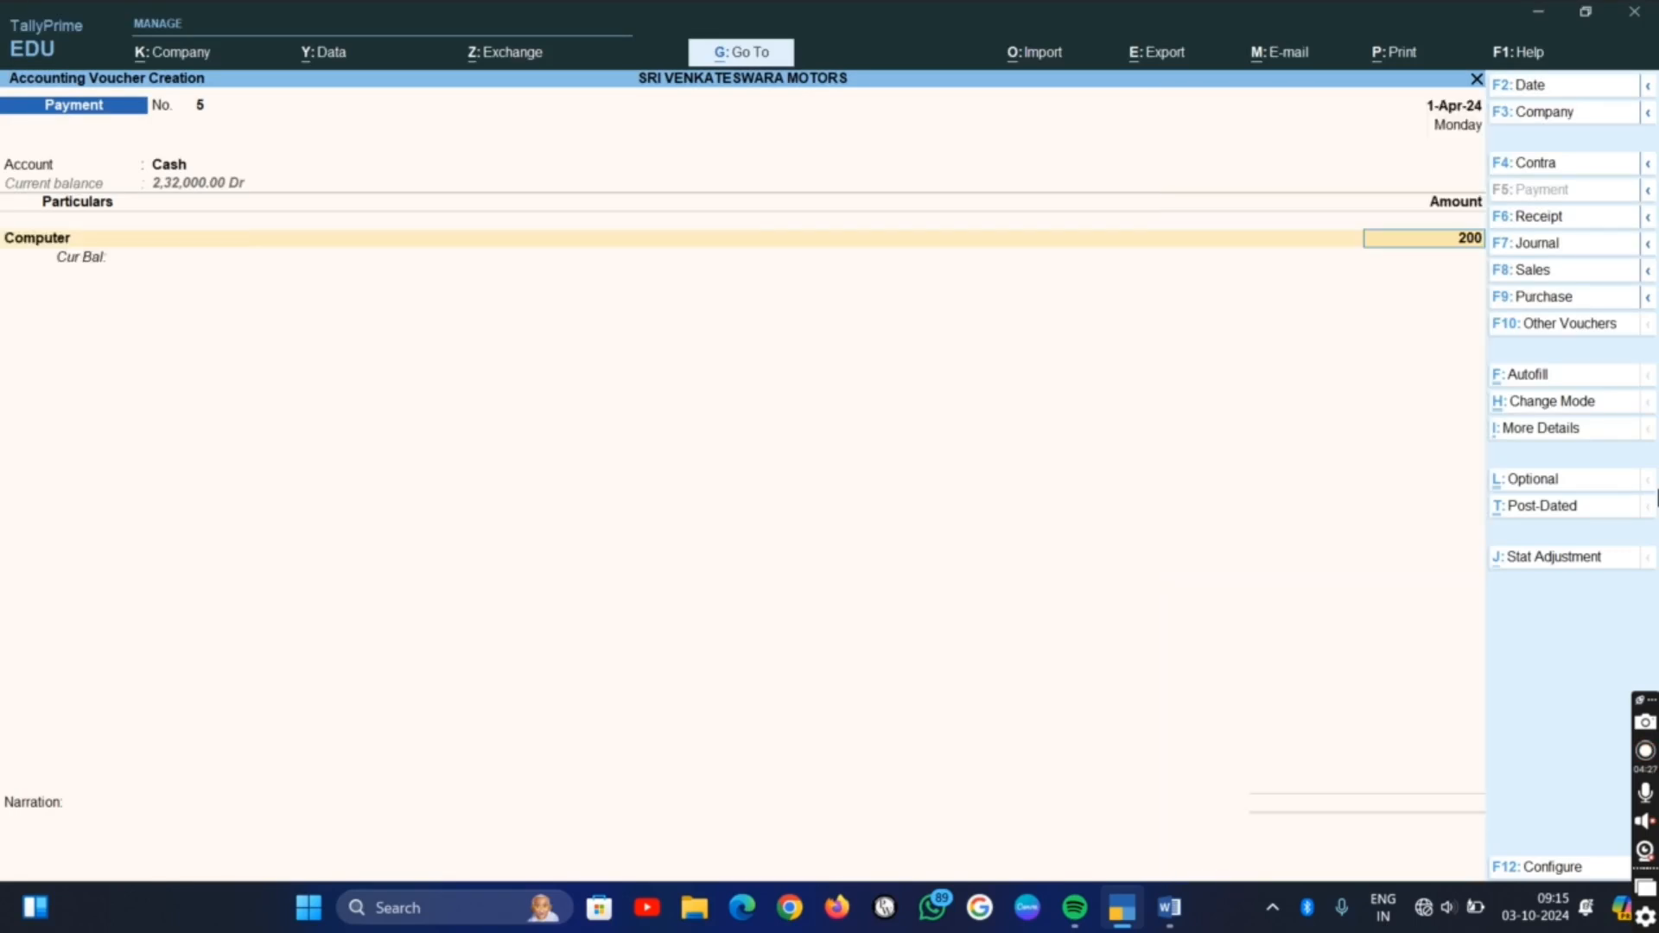
Enter 20,000 as the amount for Computer and save the payment voucher without a narration
type("2,00,00,000")
key("Return")
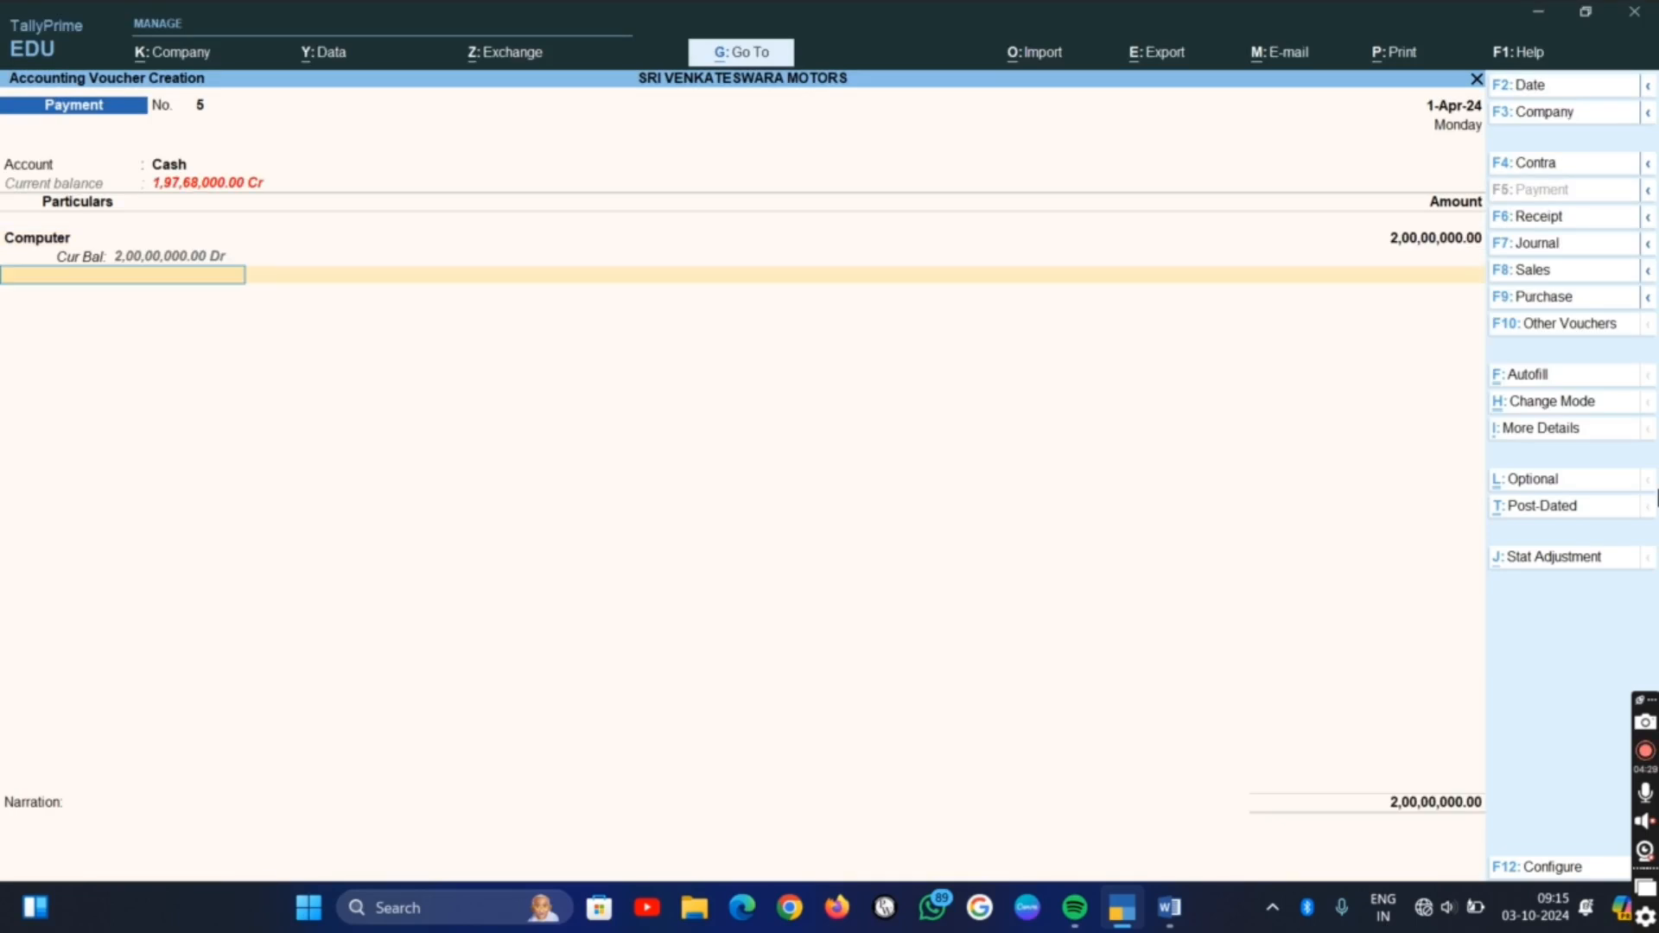
key("BackSpace")
type("20000")
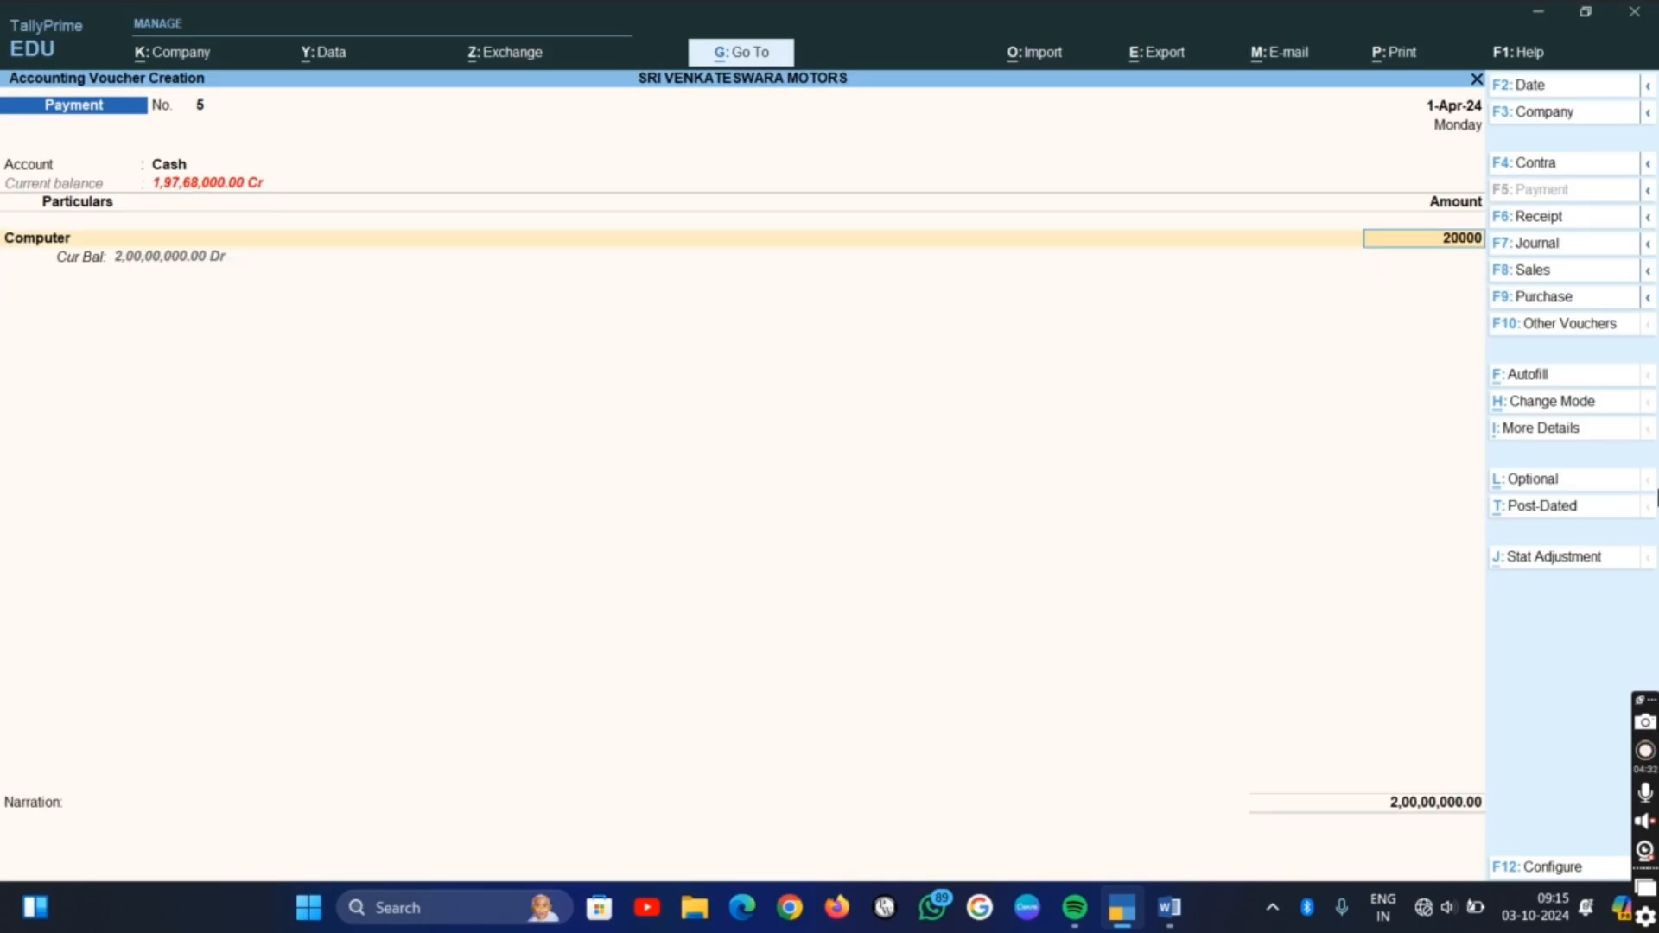
key("Return")
key("Return")
key("Return")
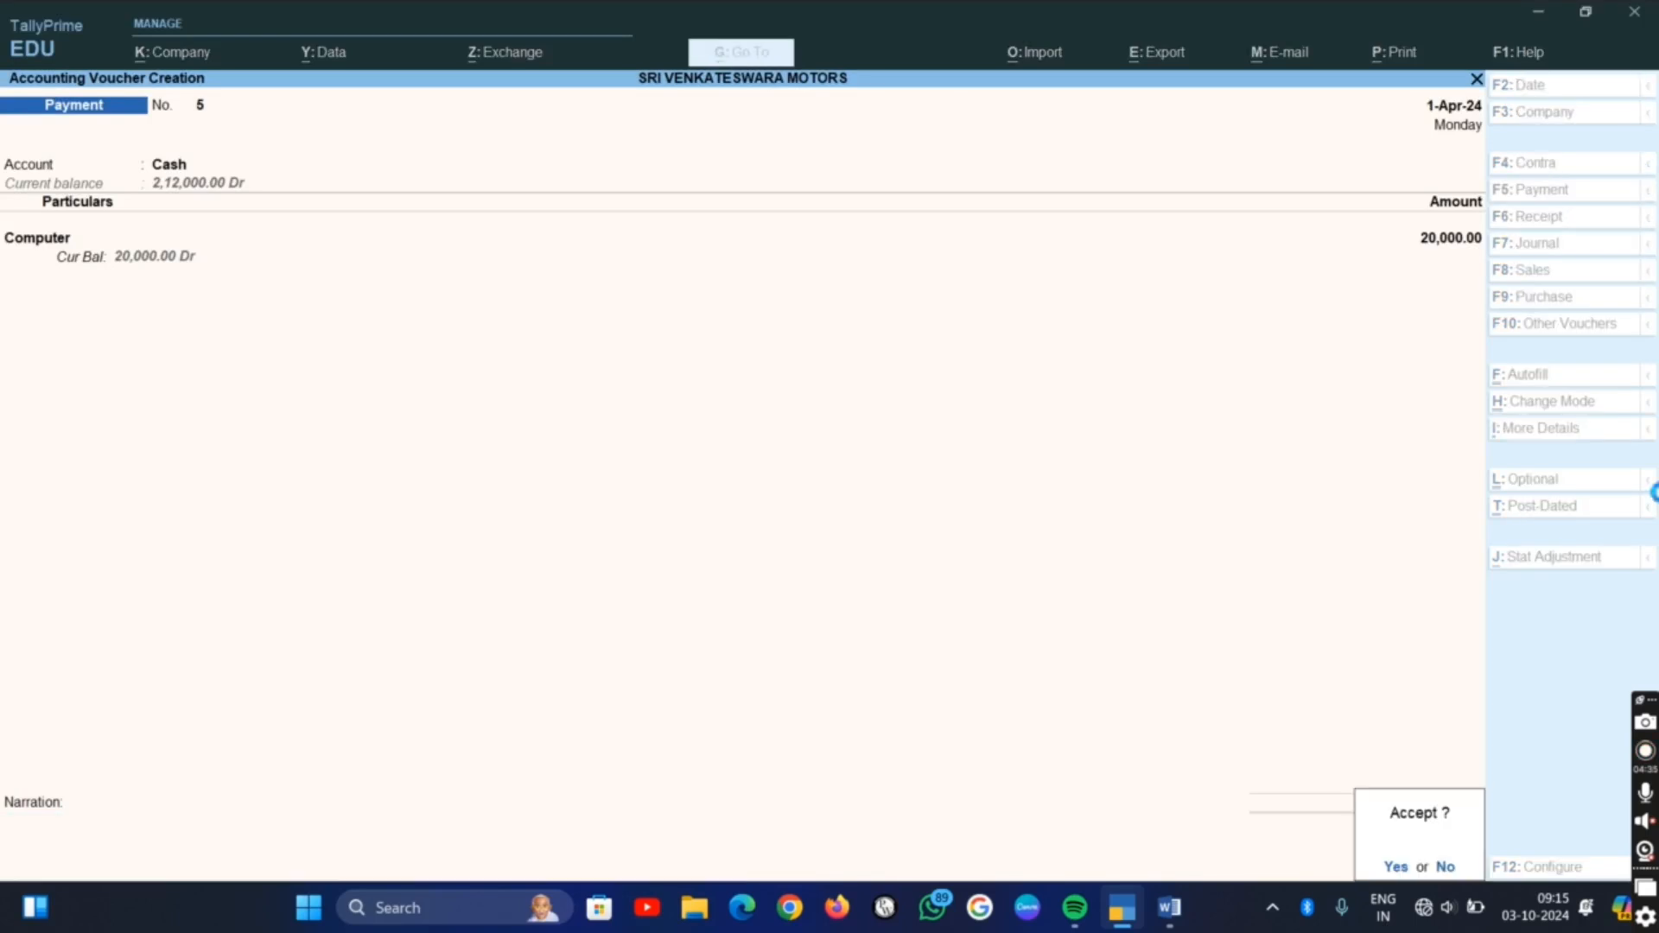
key("Return")
key("Return")
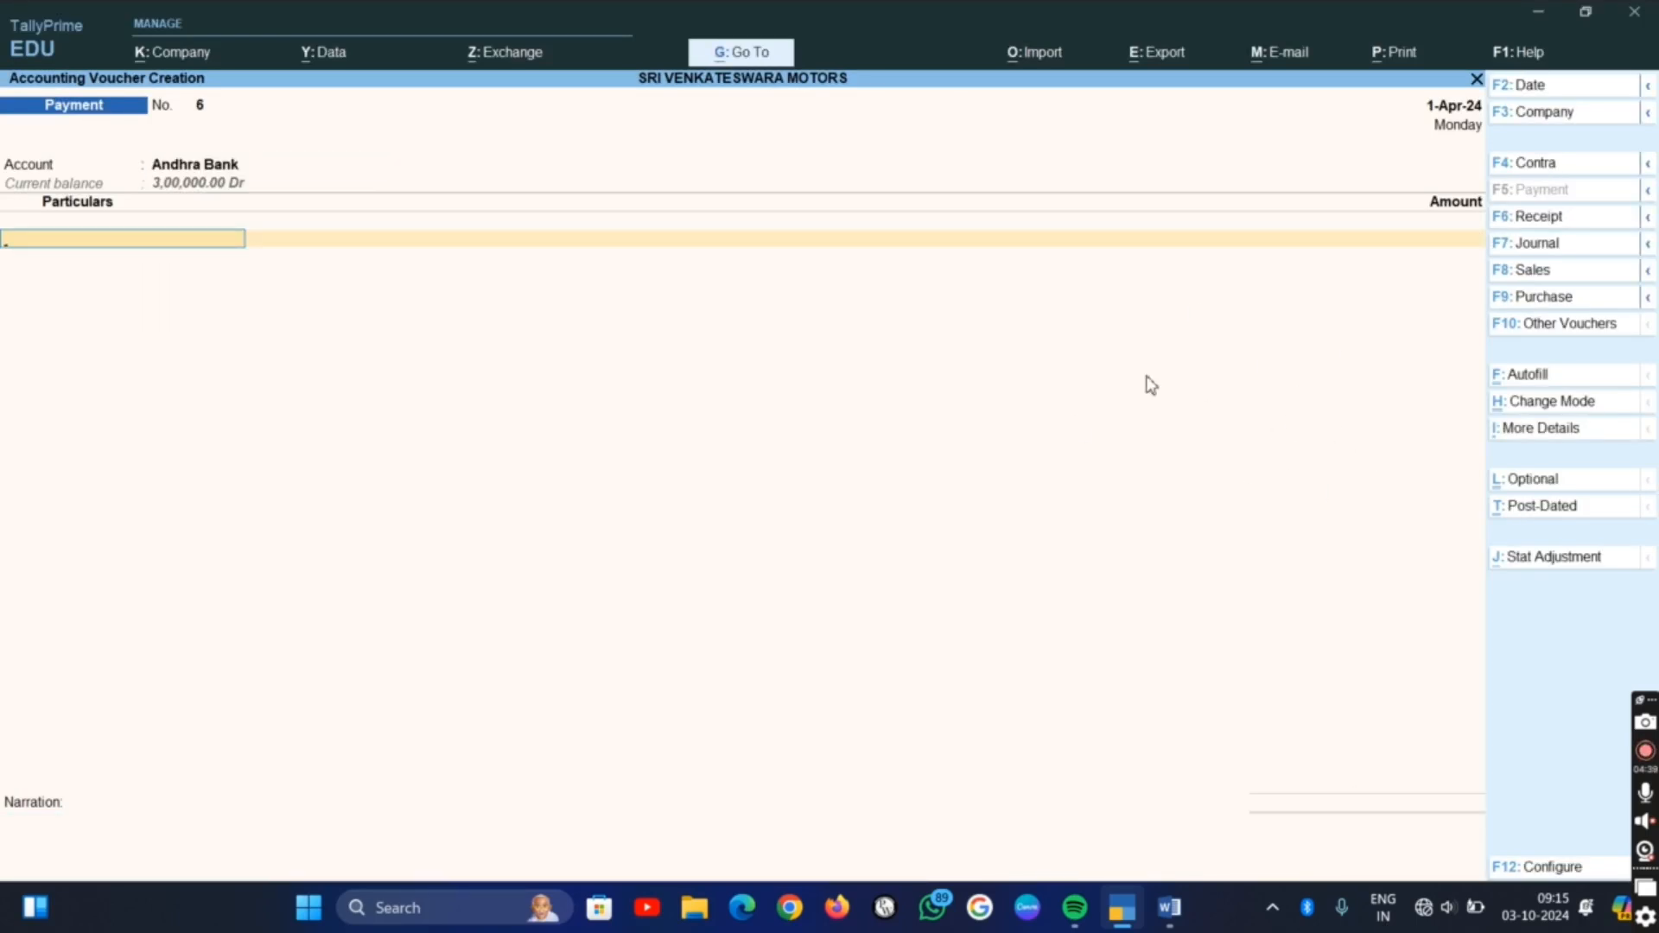
Quit the blank payment voucher without saving it and open the company's Balance Sheet
key("Escape")
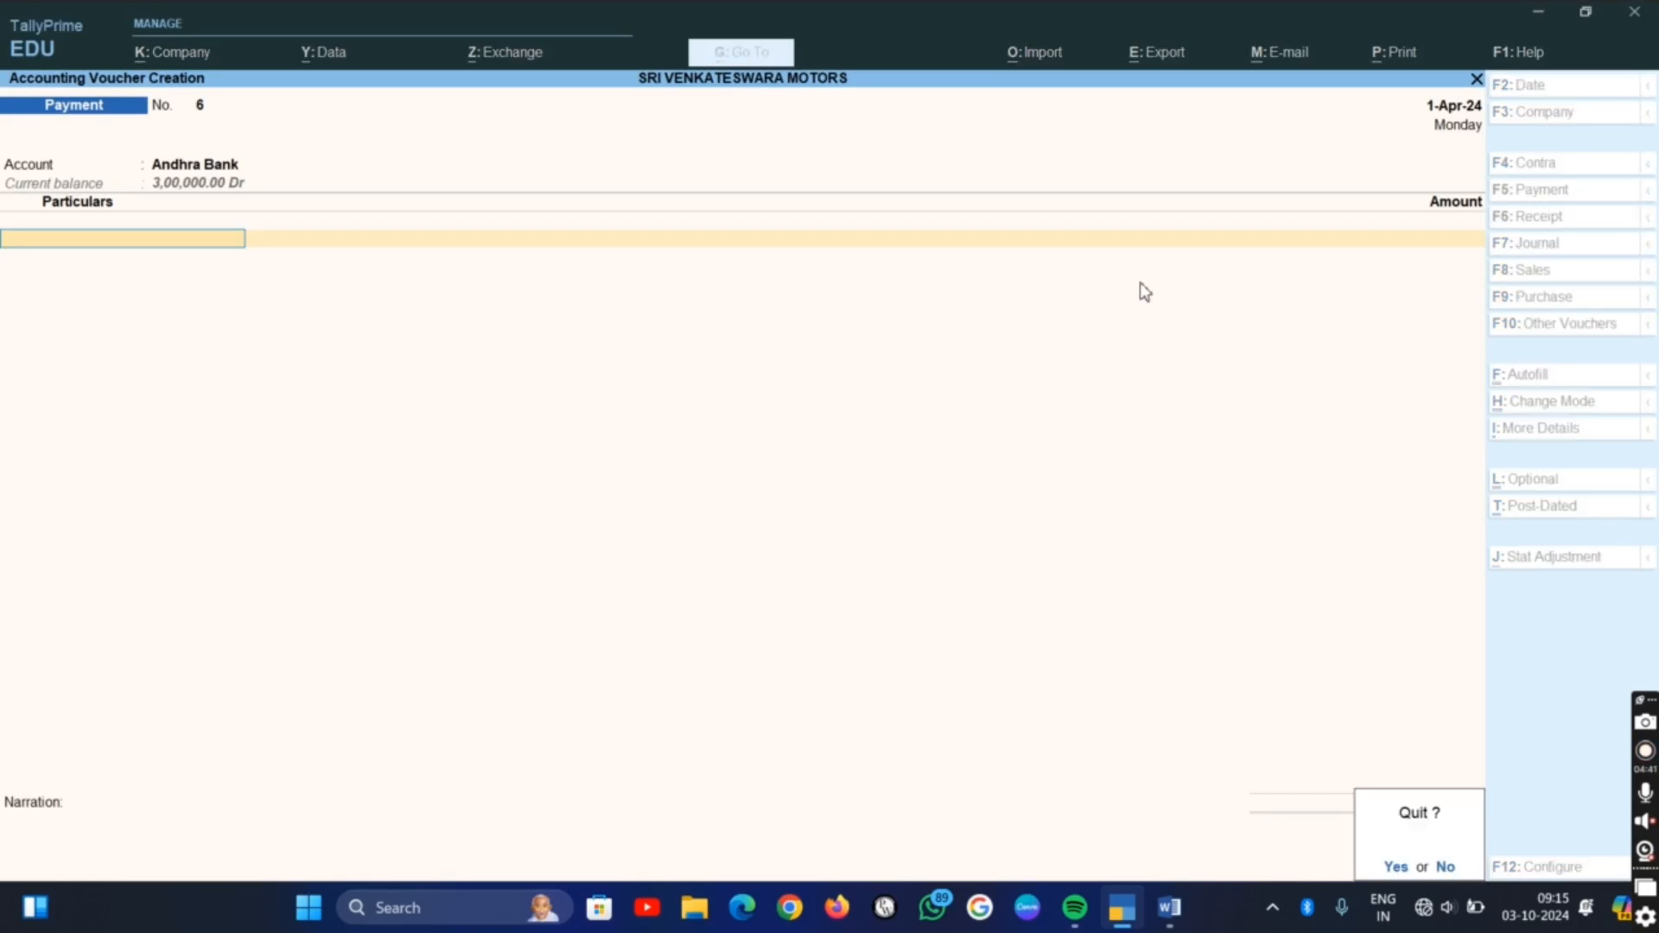
key("y")
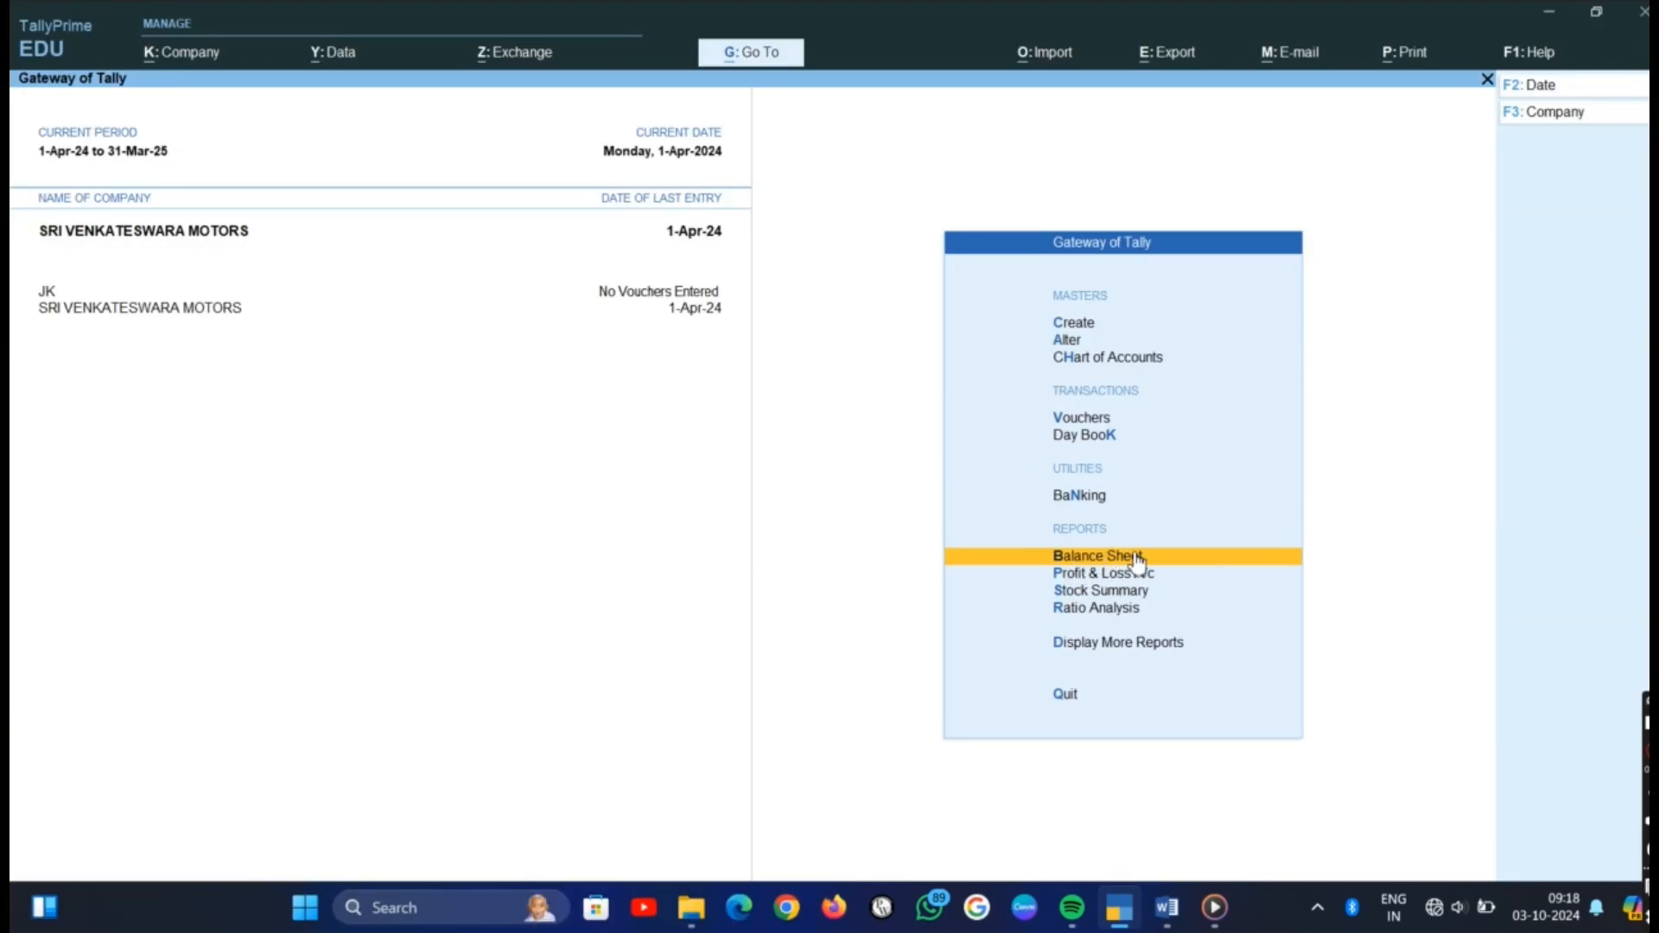
left_click(1141, 560)
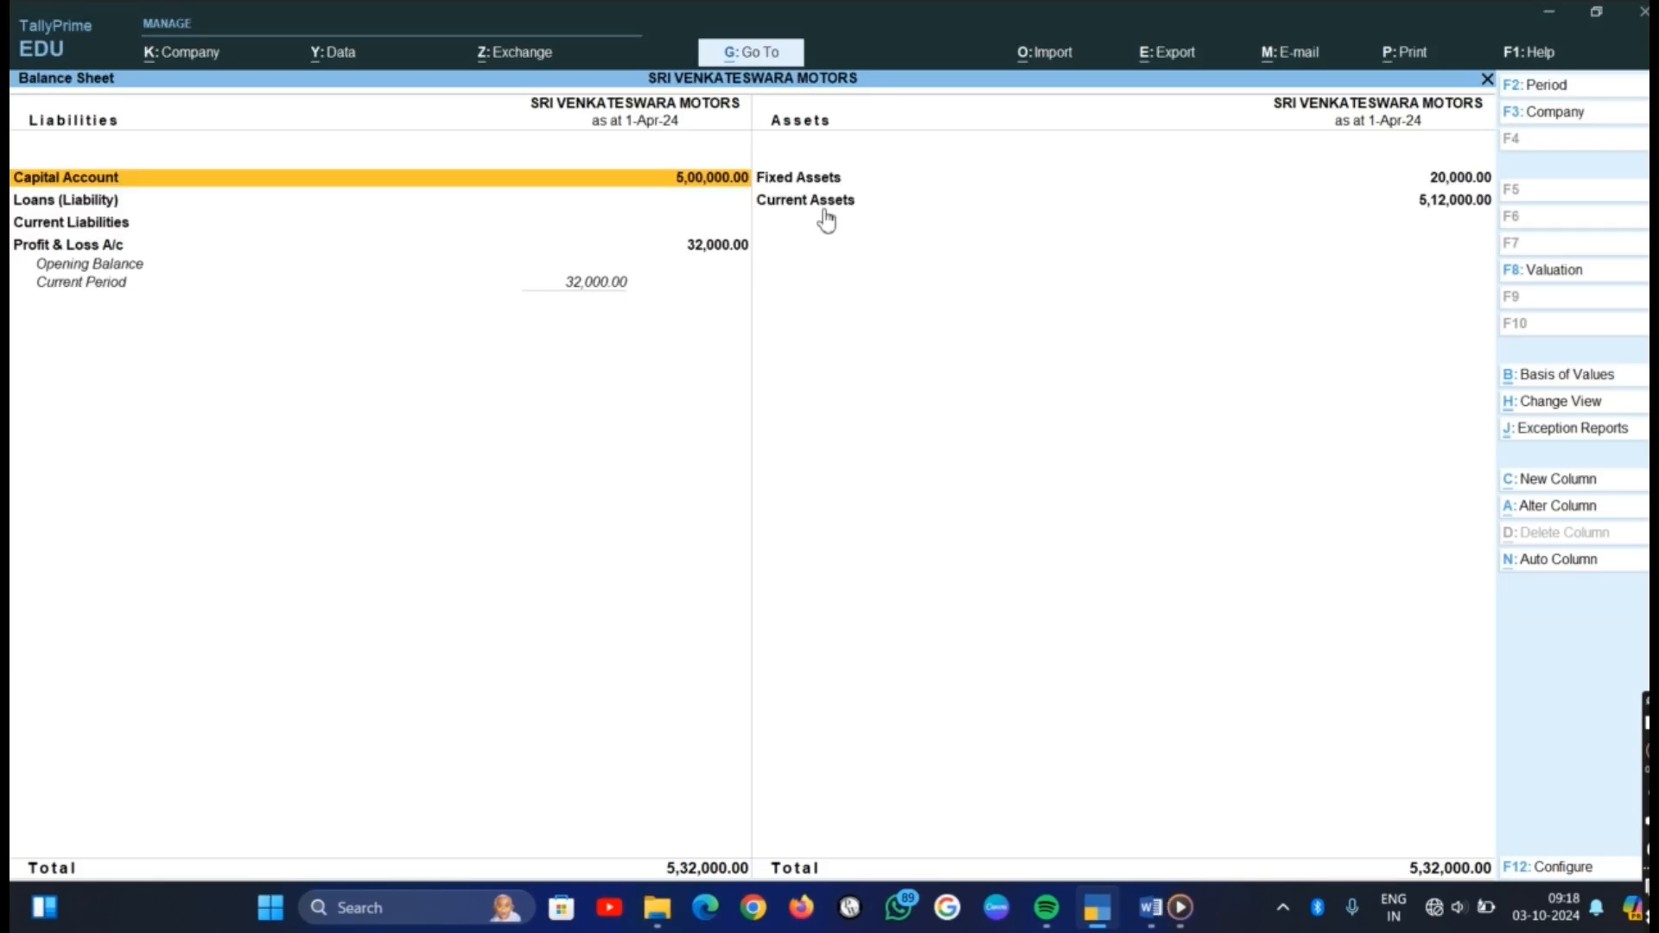
Open the Profit & Loss A/c from the Balance Sheet and examine the ledgers grouped under Indirect Expenses
left_click(724, 251)
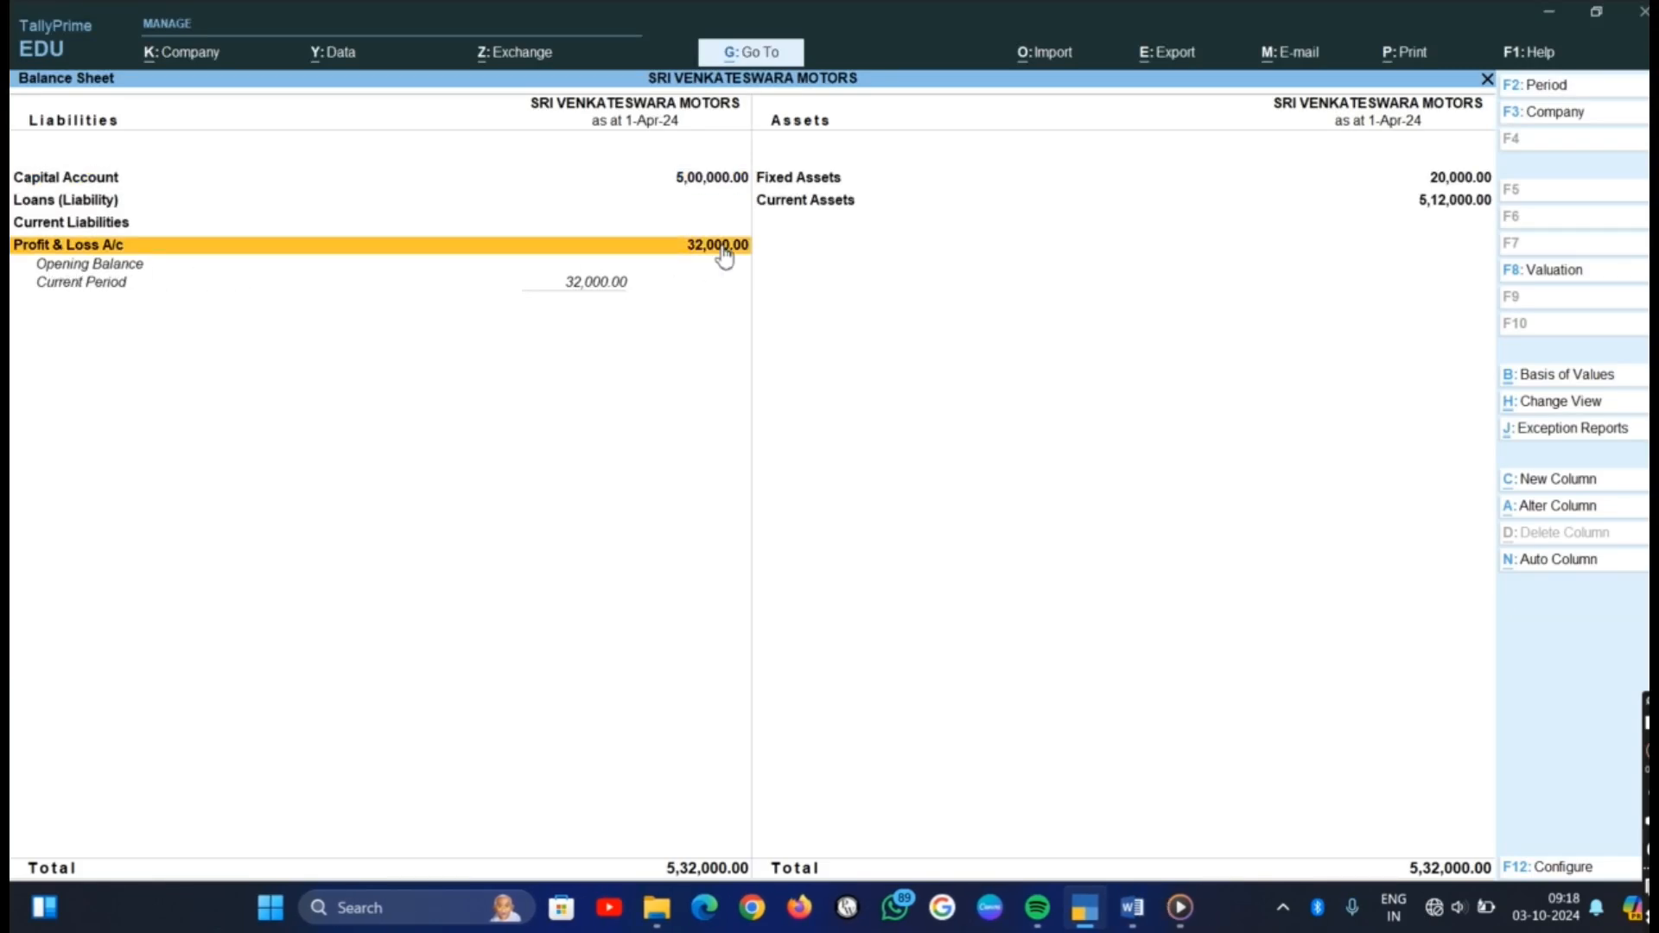
left_click(724, 251)
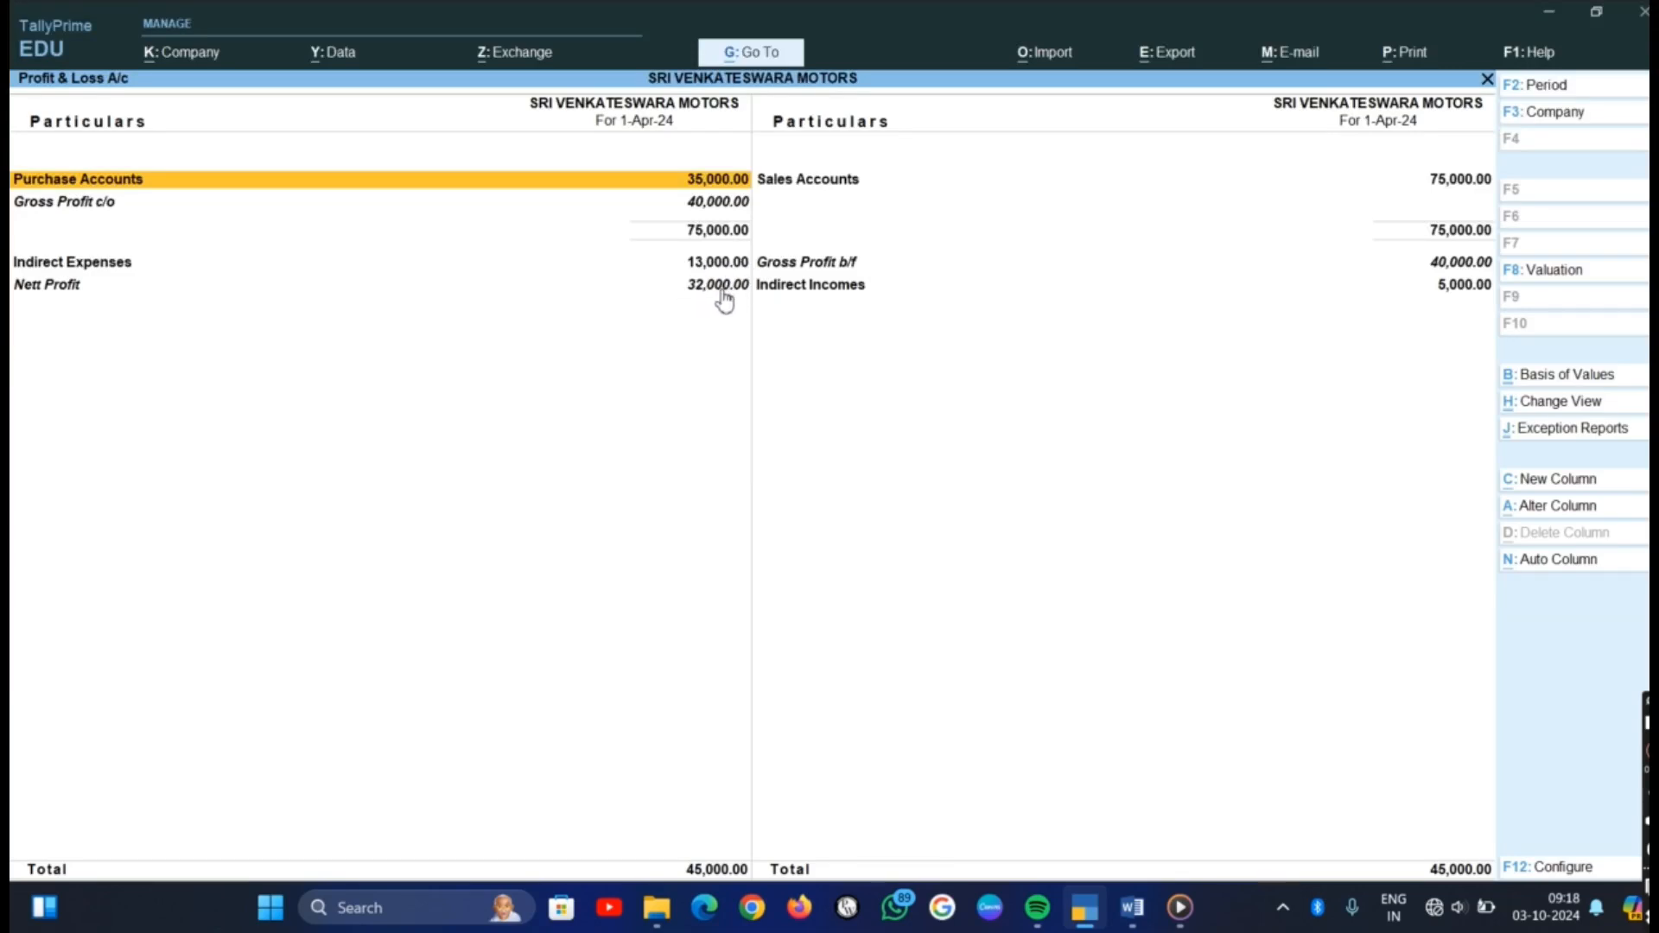
left_click(718, 266)
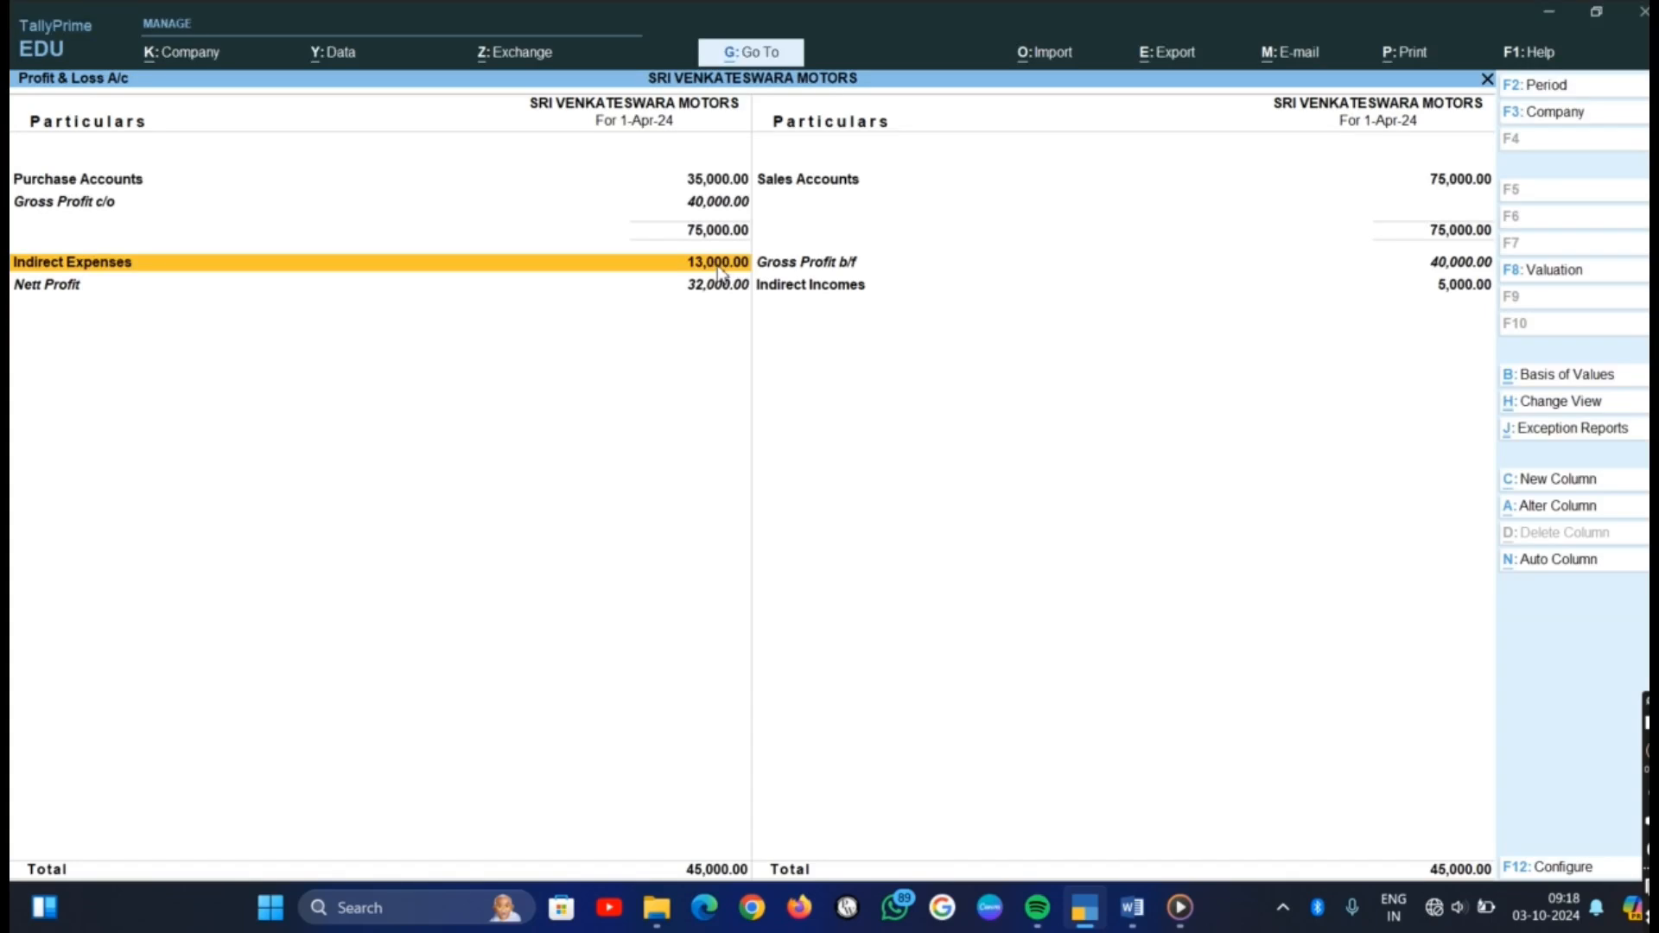
left_click(718, 266)
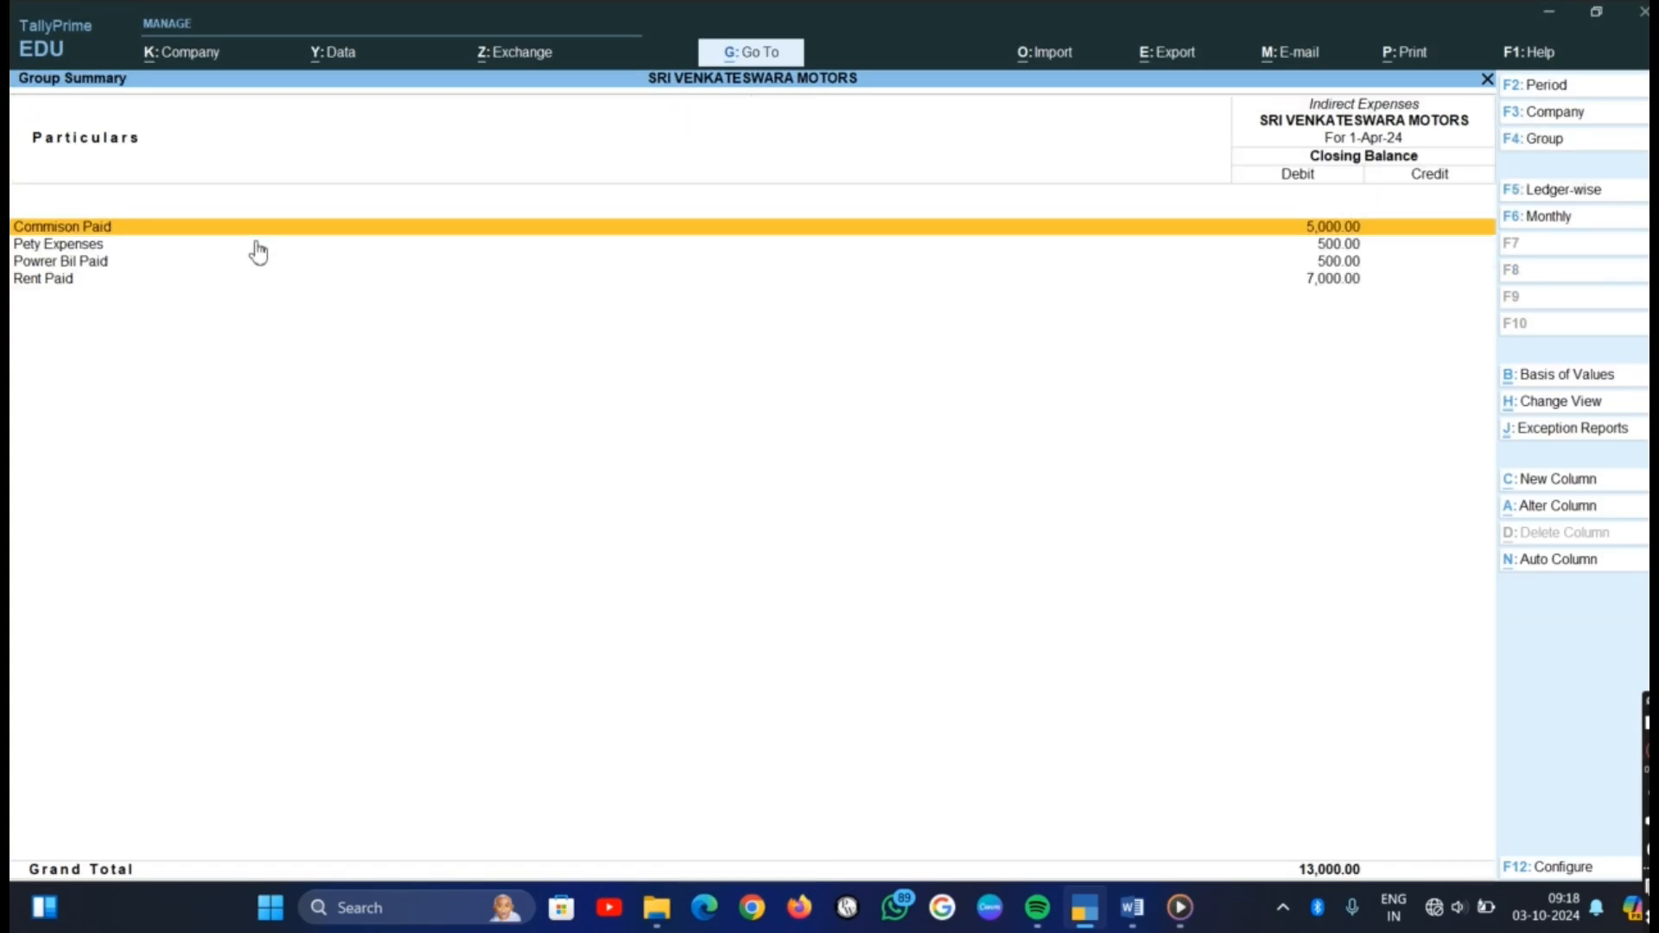
key("Escape")
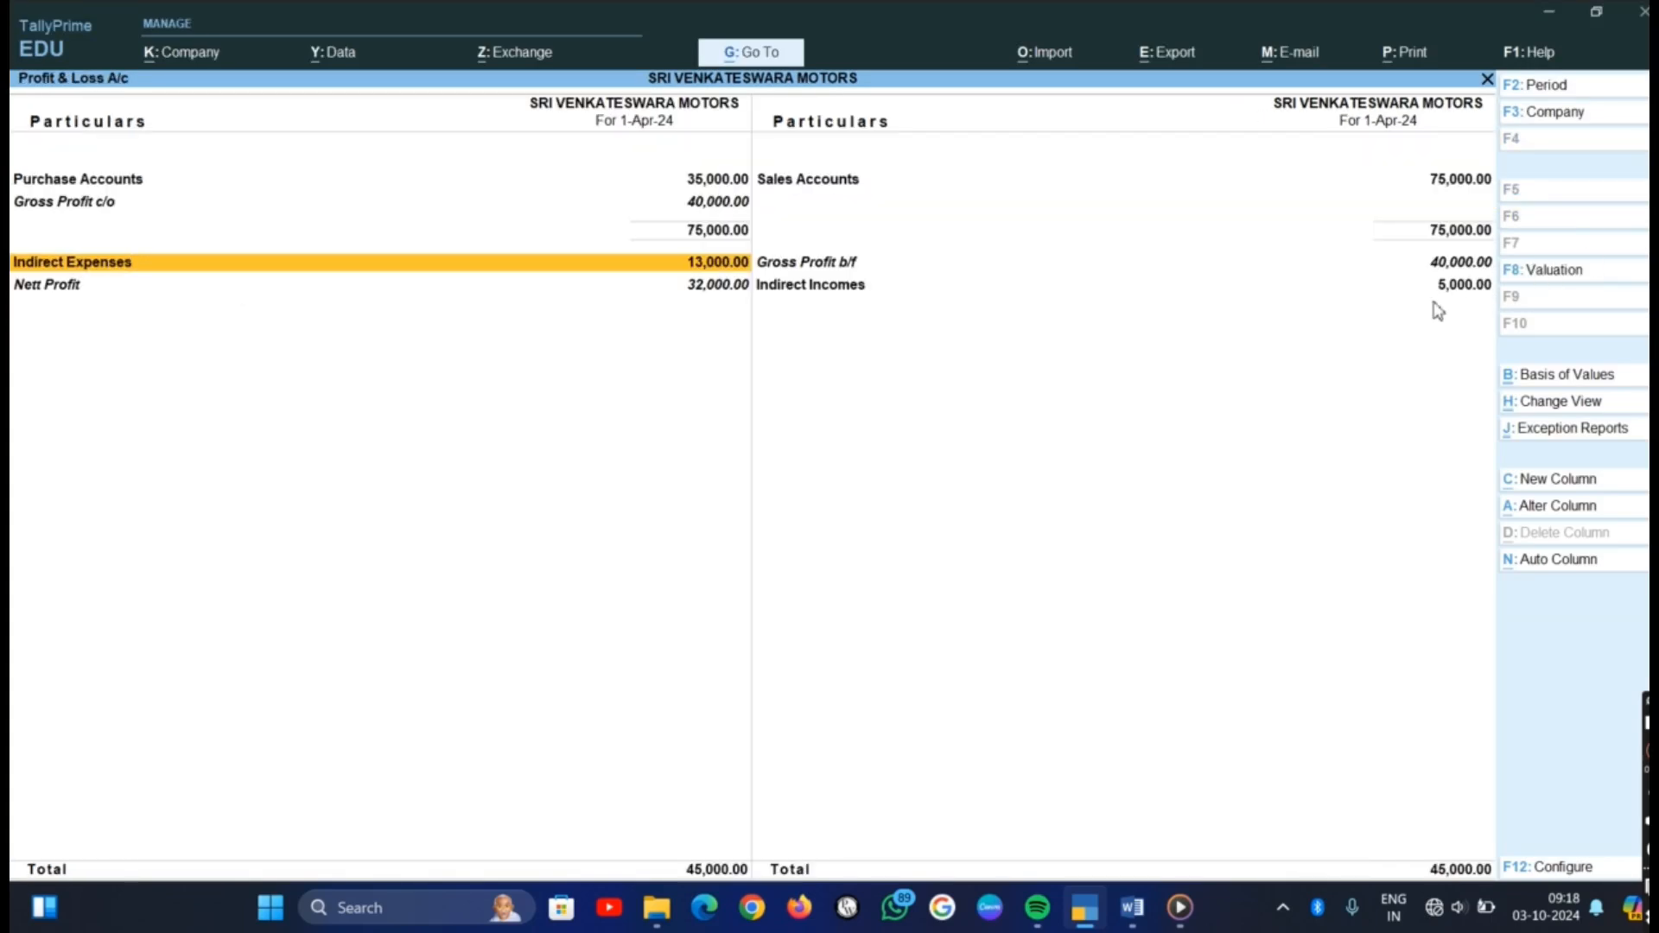
Examine the ledgers under Indirect Incomes and return to the Gateway of Tally
left_click(1465, 288)
left_click(1464, 291)
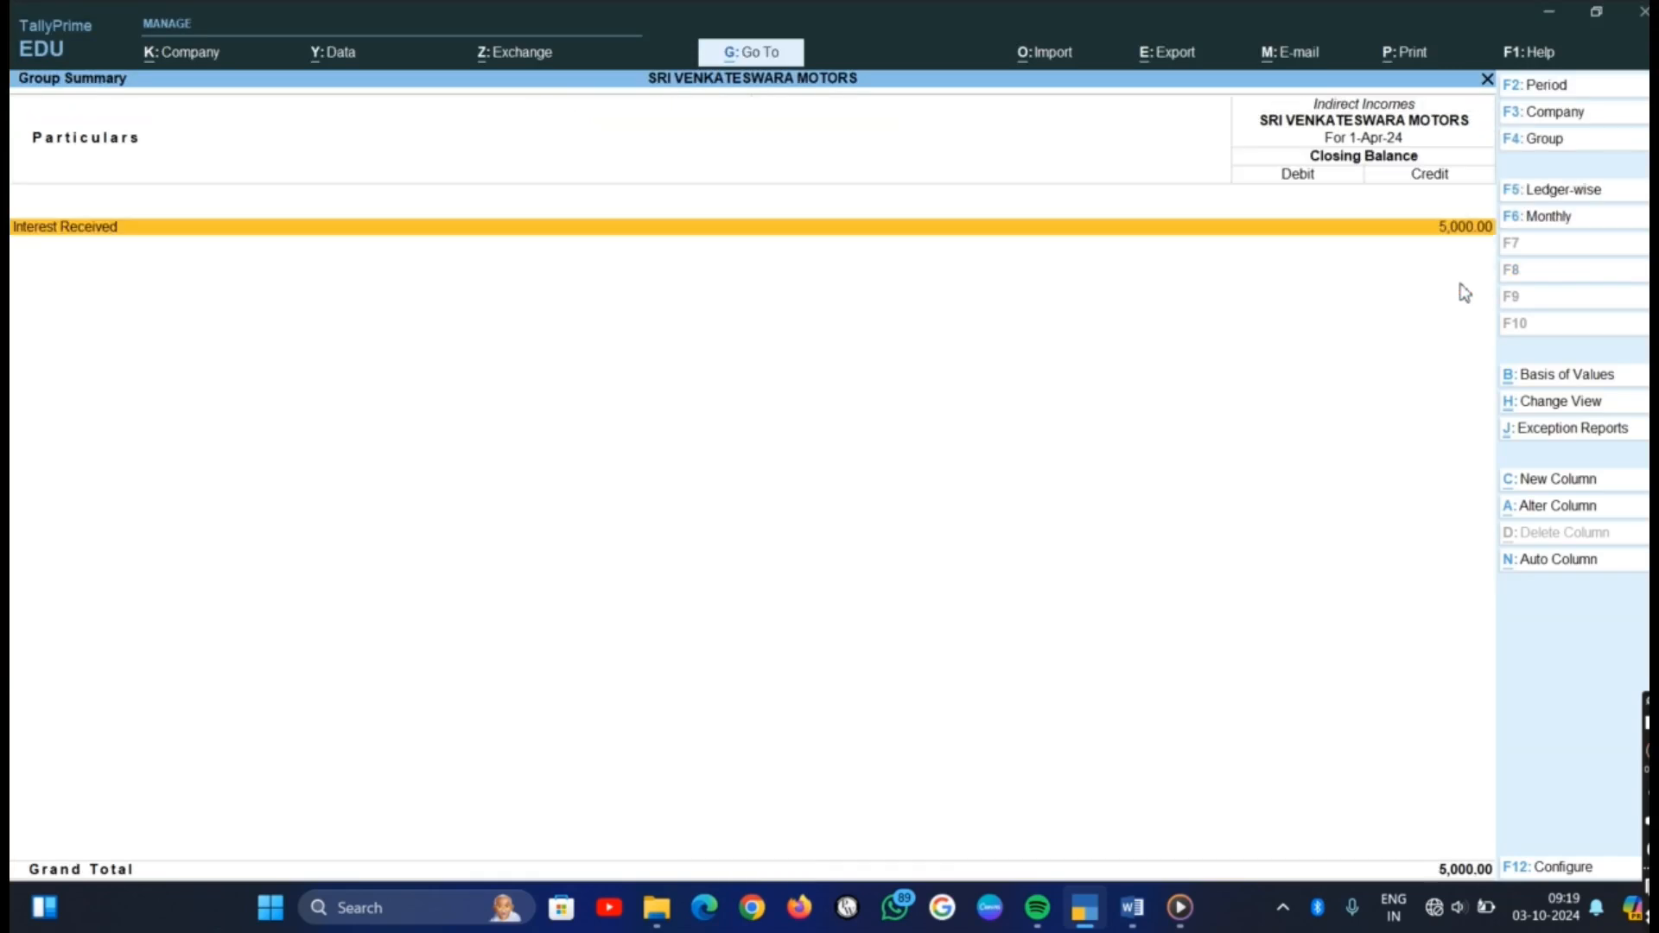
key("Escape")
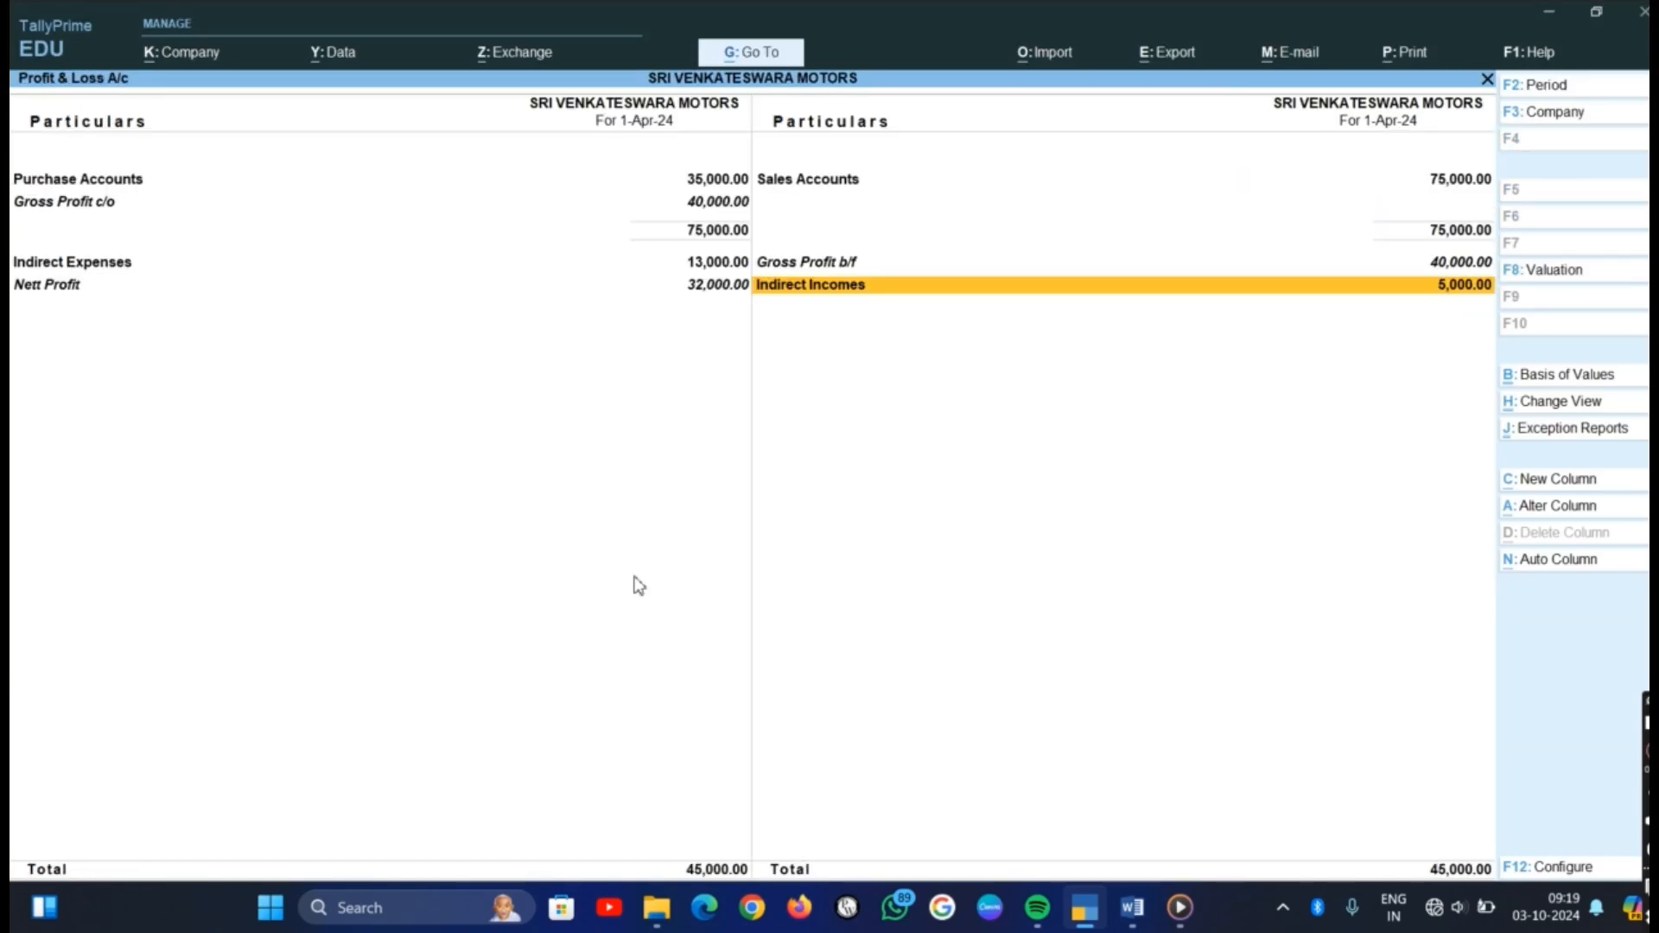
key("Escape")
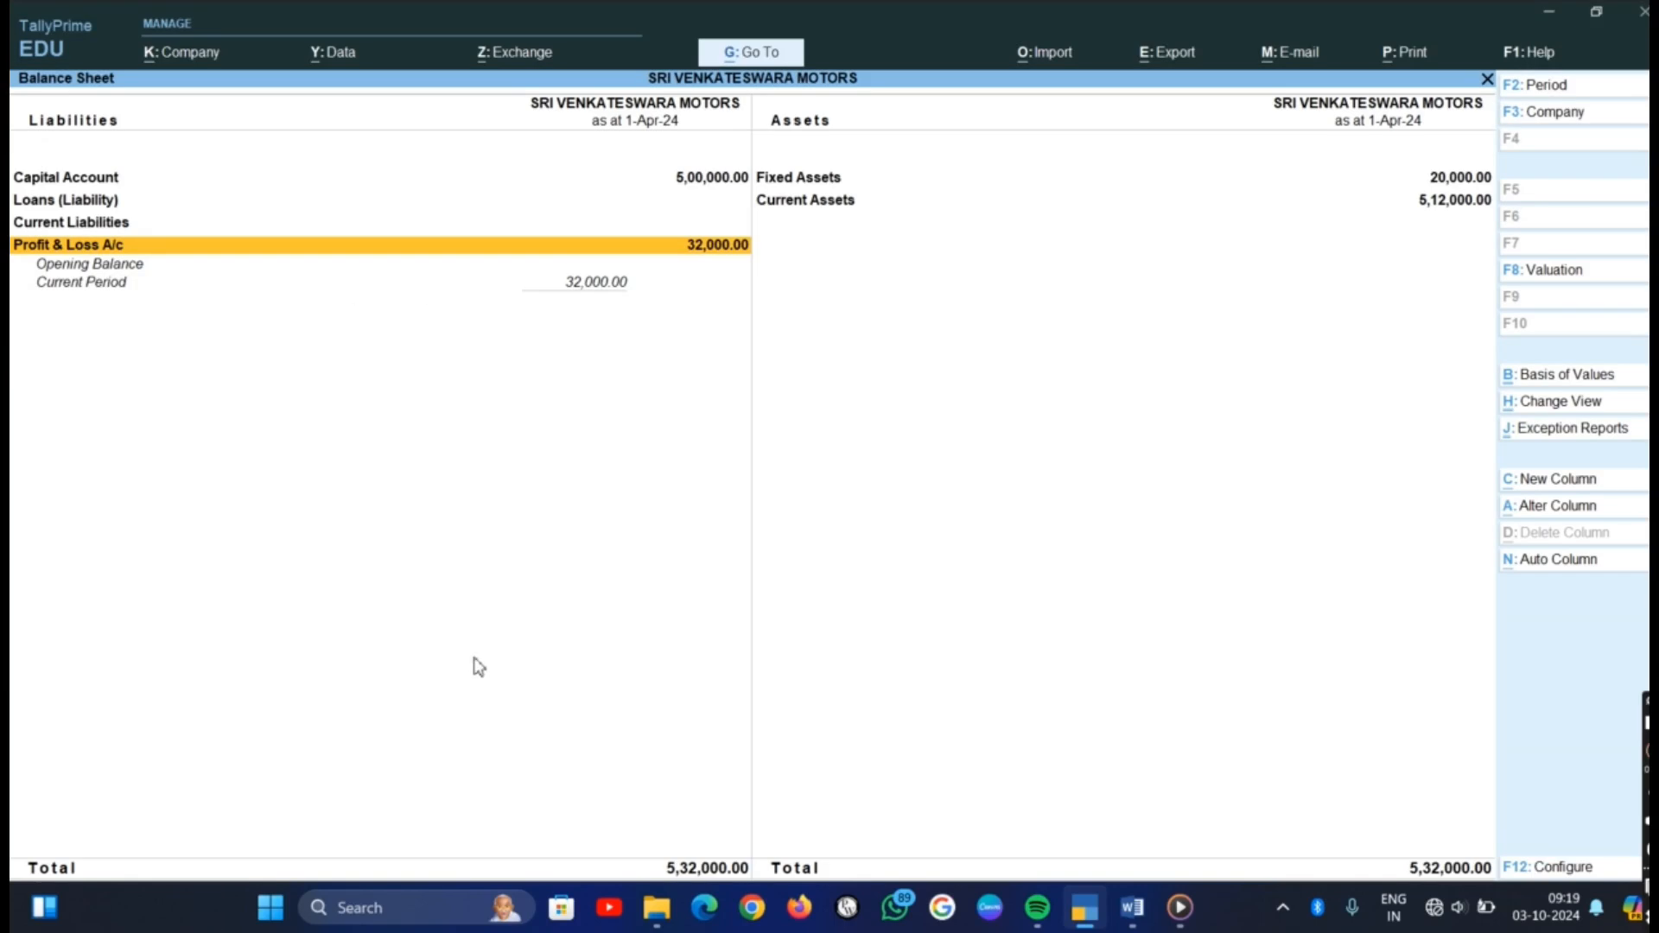
key("Escape")
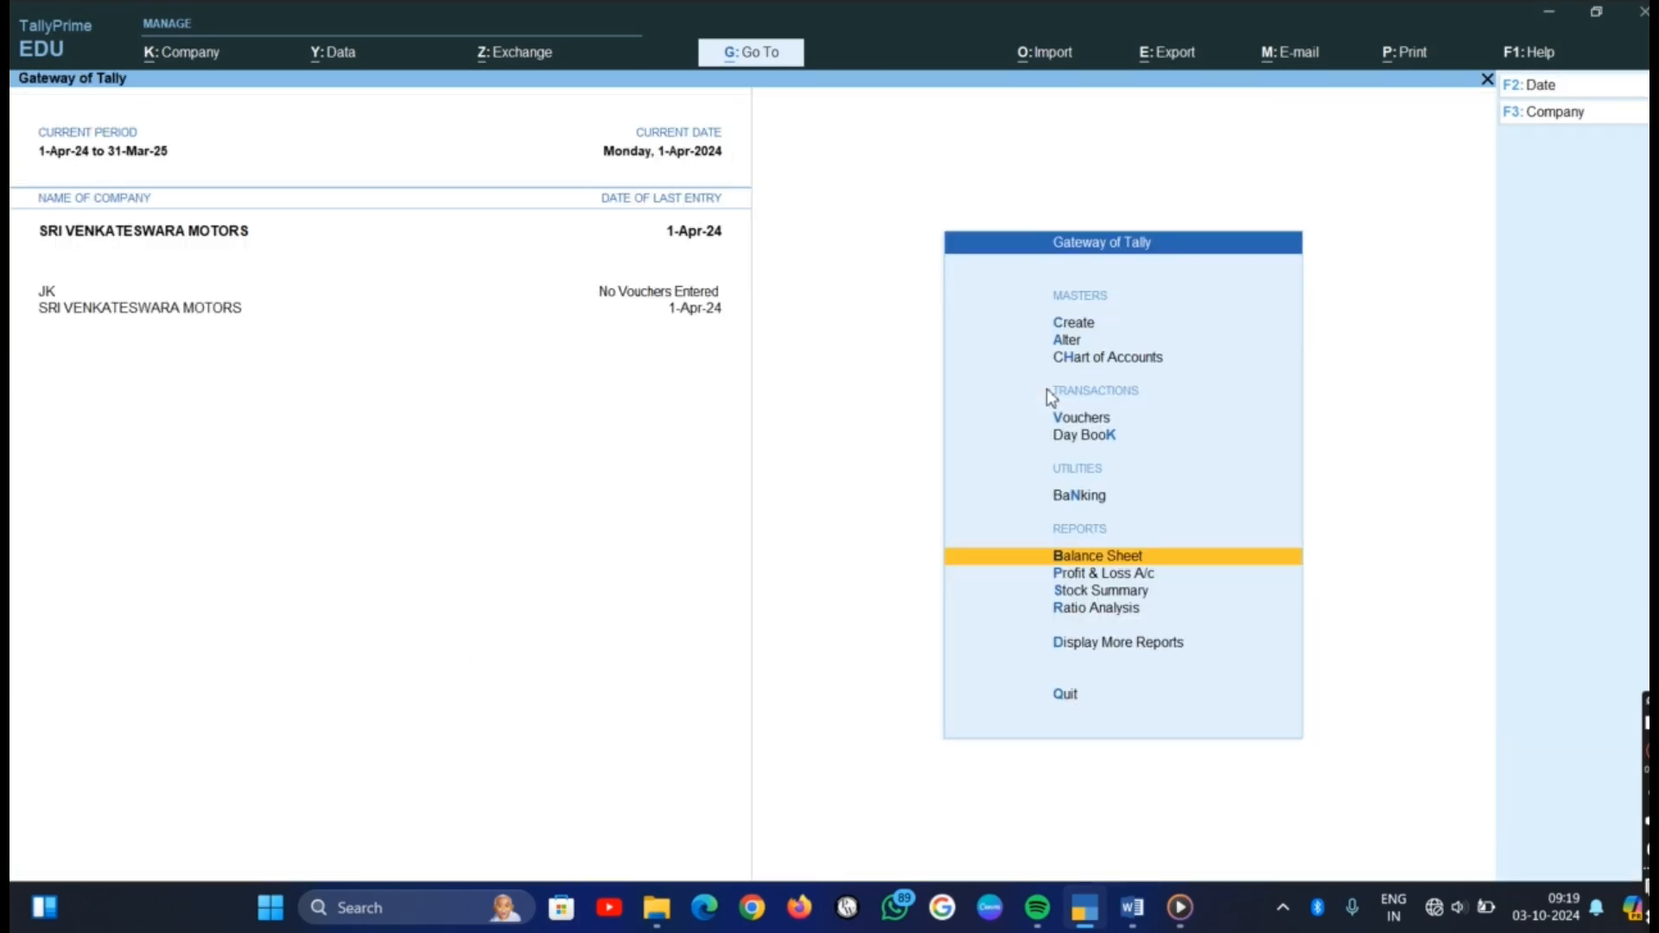